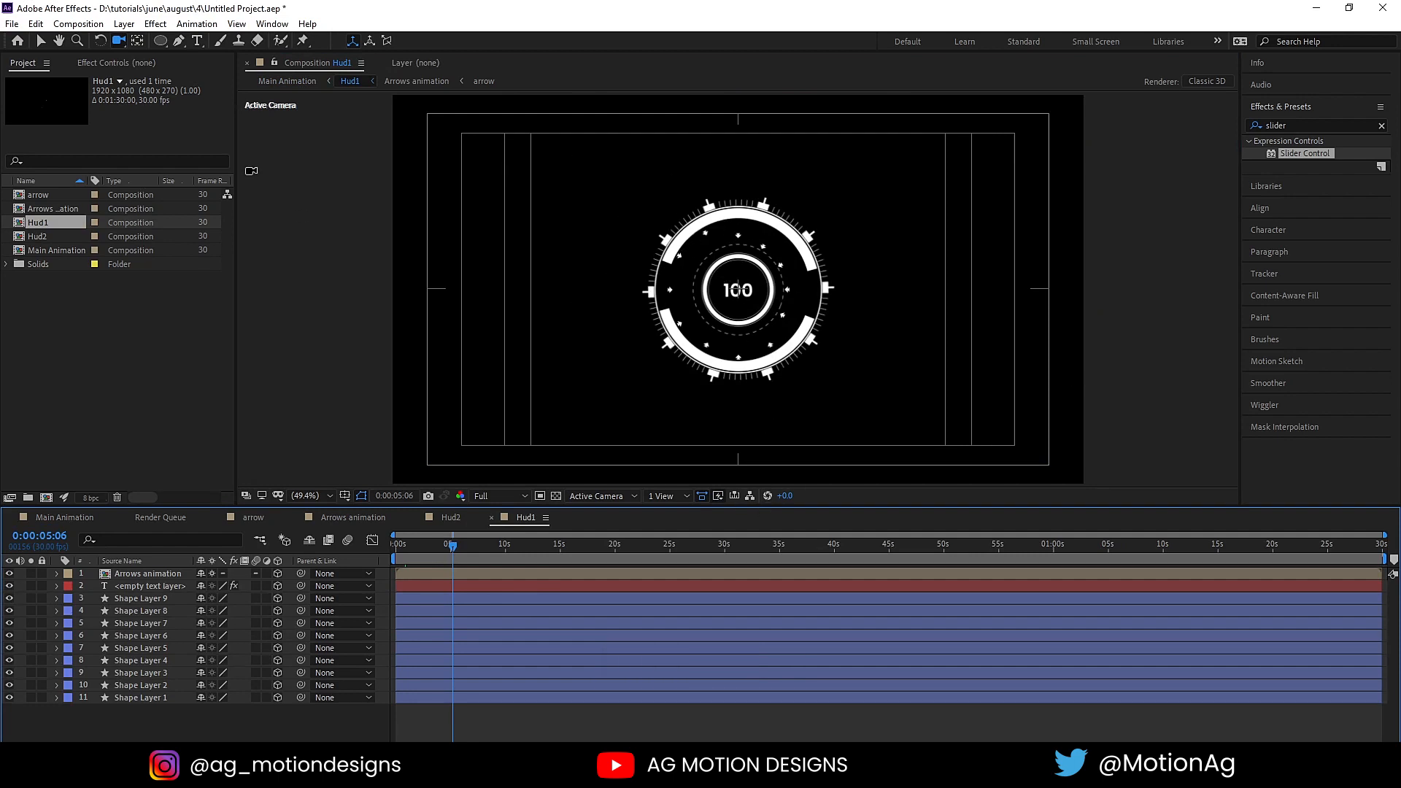
Clear the effects search and switch the Hud1 composition to the Left view with the Selection tool active
click(41, 43)
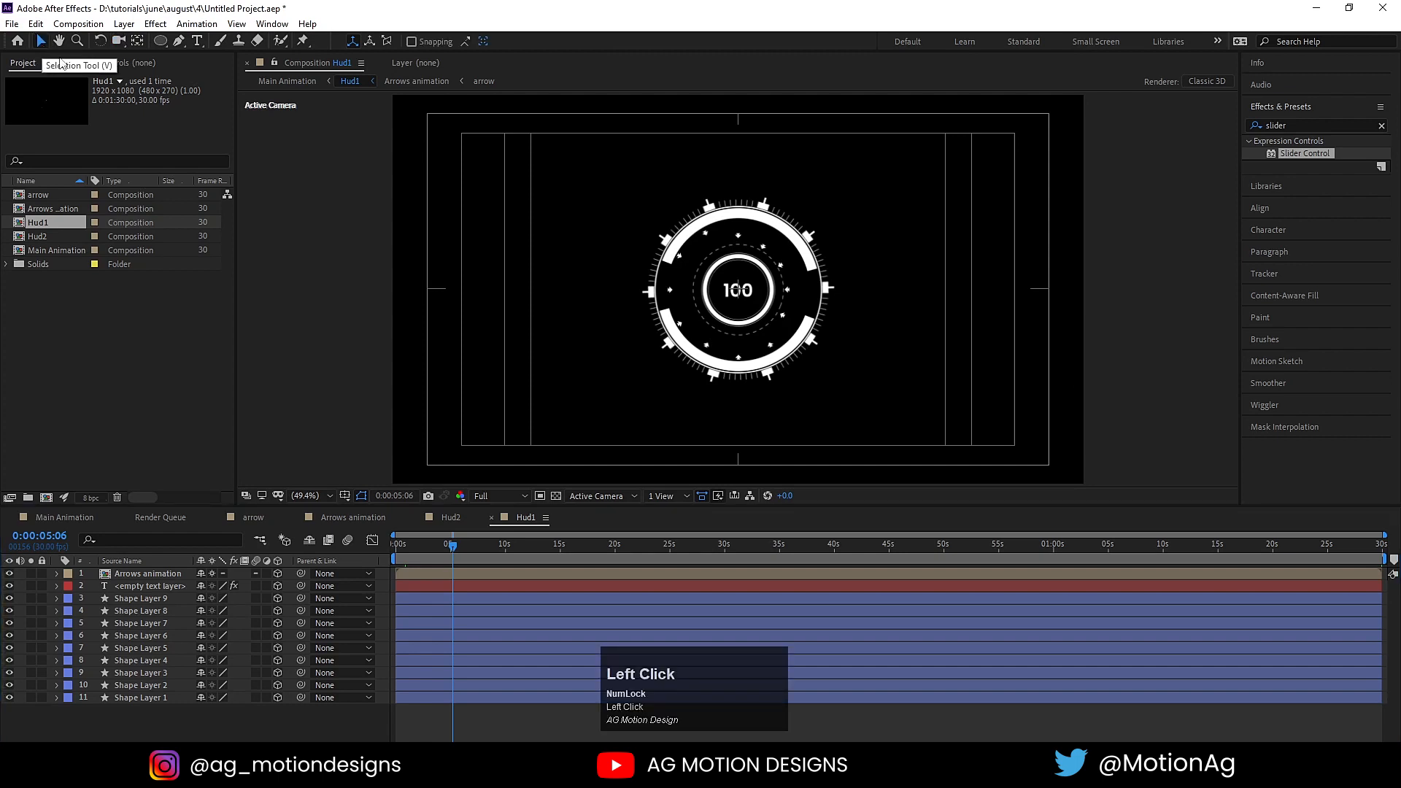
click(1382, 126)
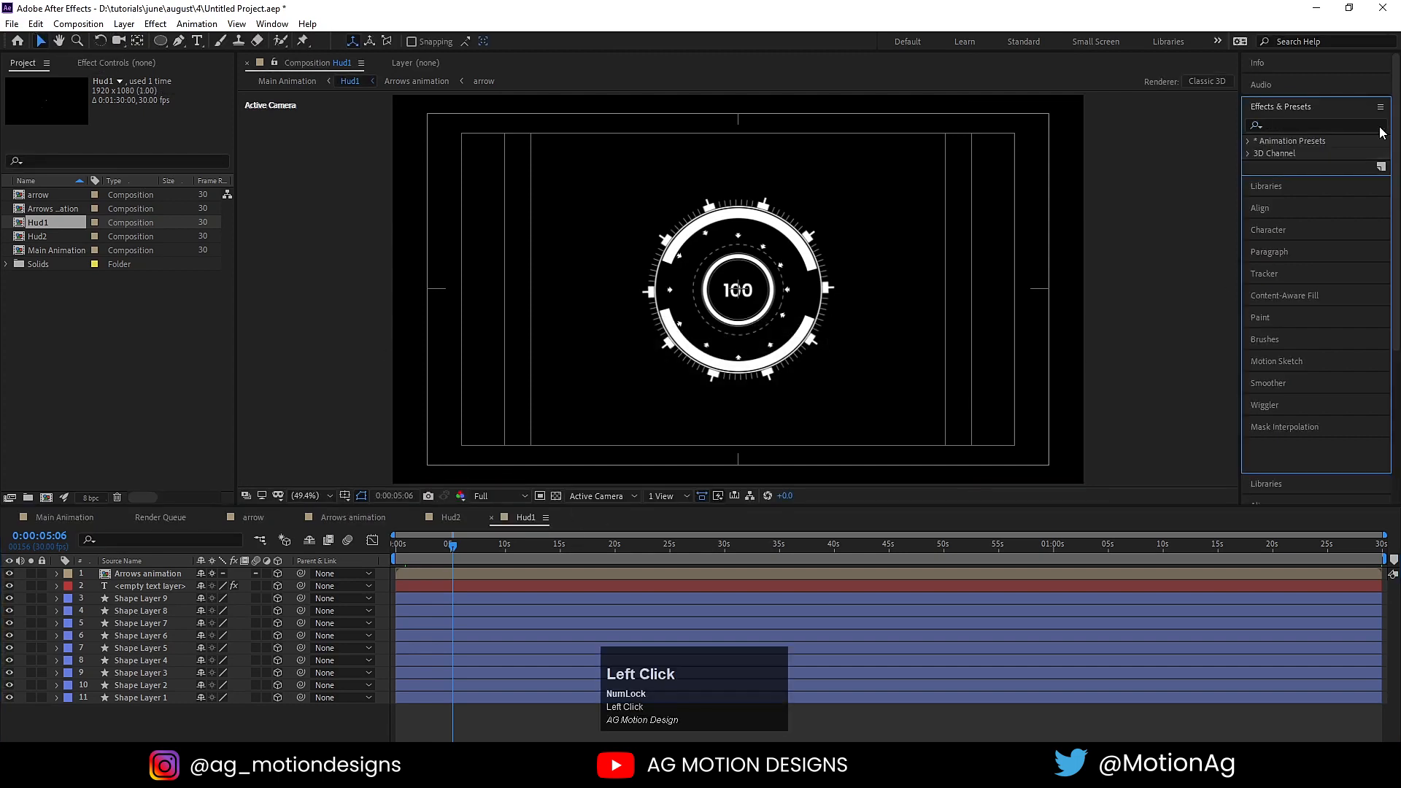
click(1268, 111)
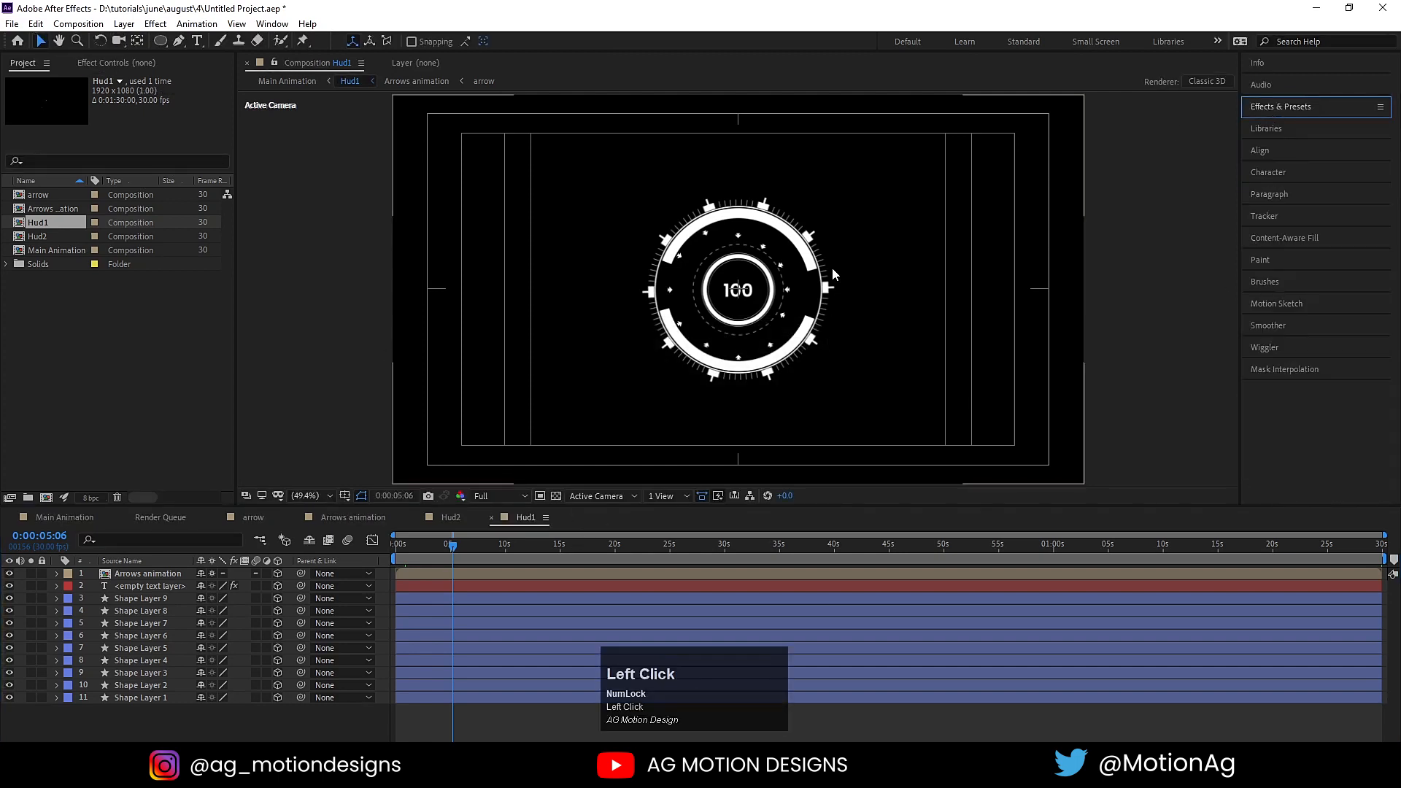
click(600, 495)
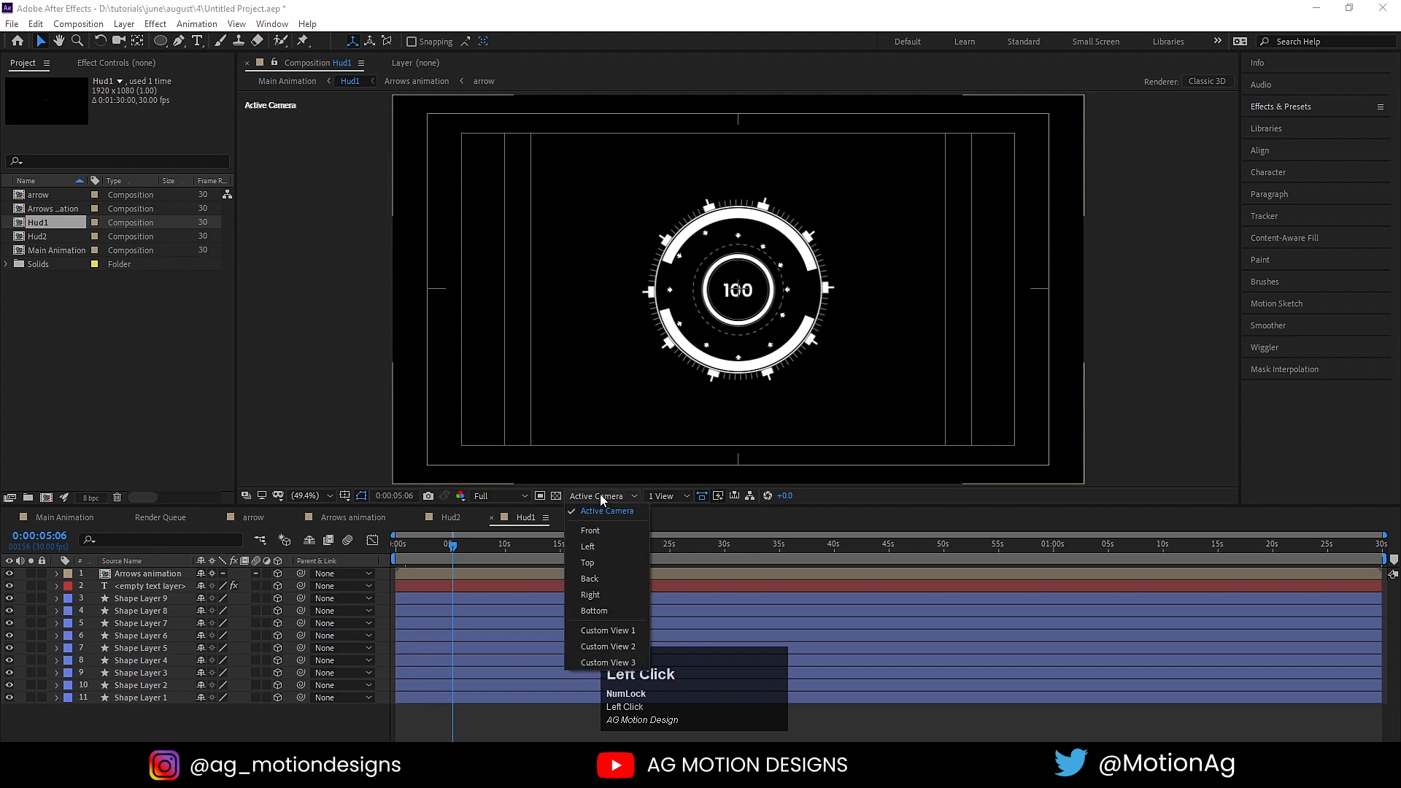
click(603, 546)
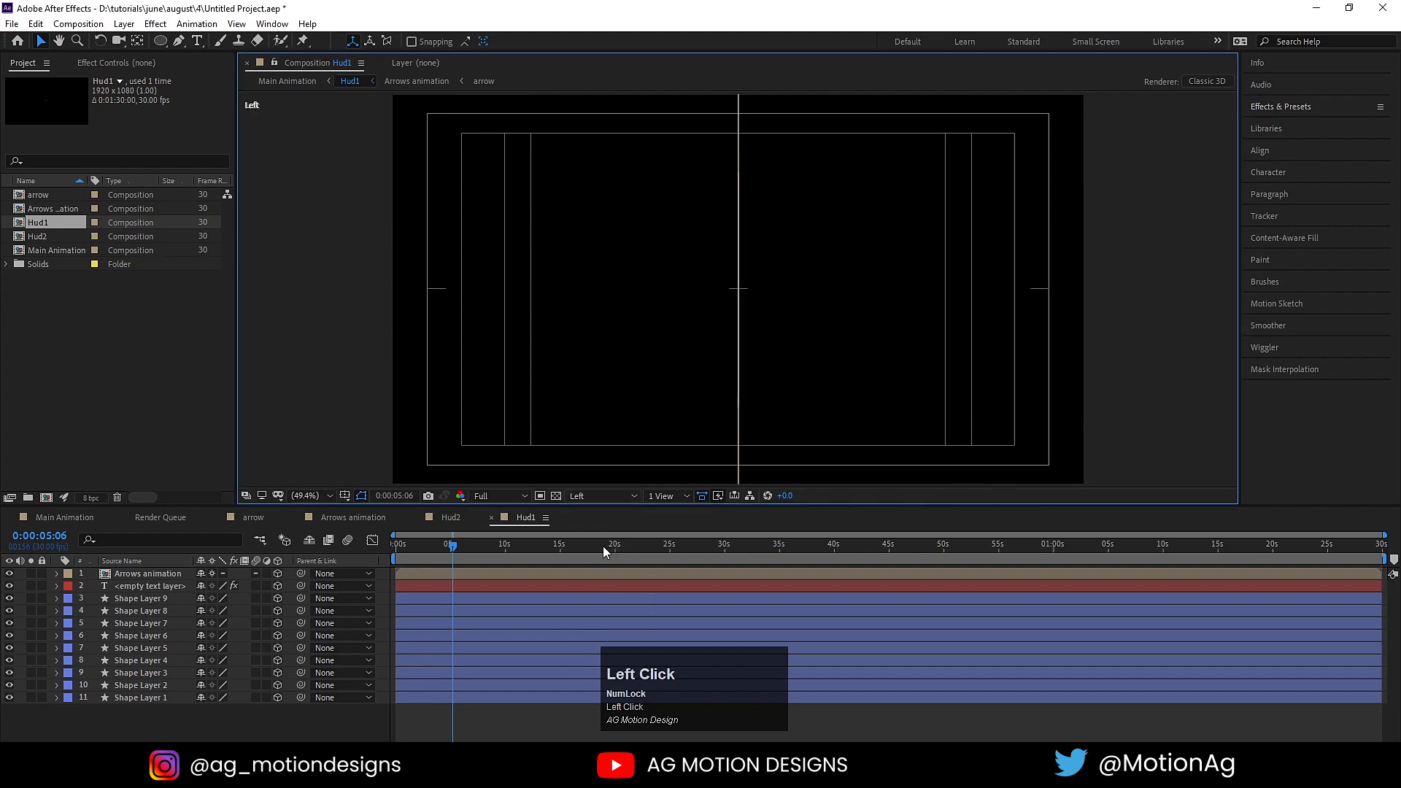
Move the Arrows animation layer slightly toward the camera along Z, and the number text layer much farther forward
click(156, 571)
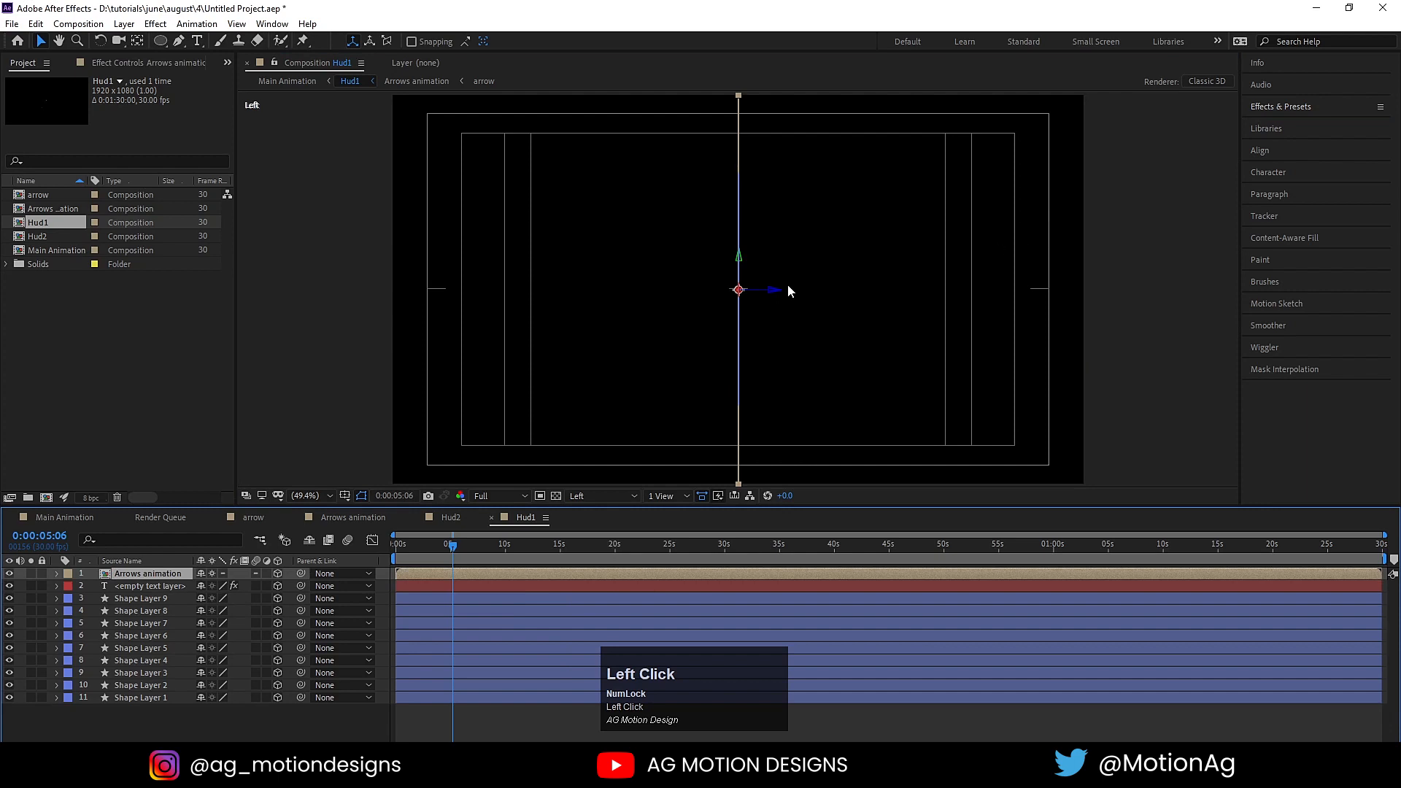
drag(773, 296, 798, 295)
click(168, 587)
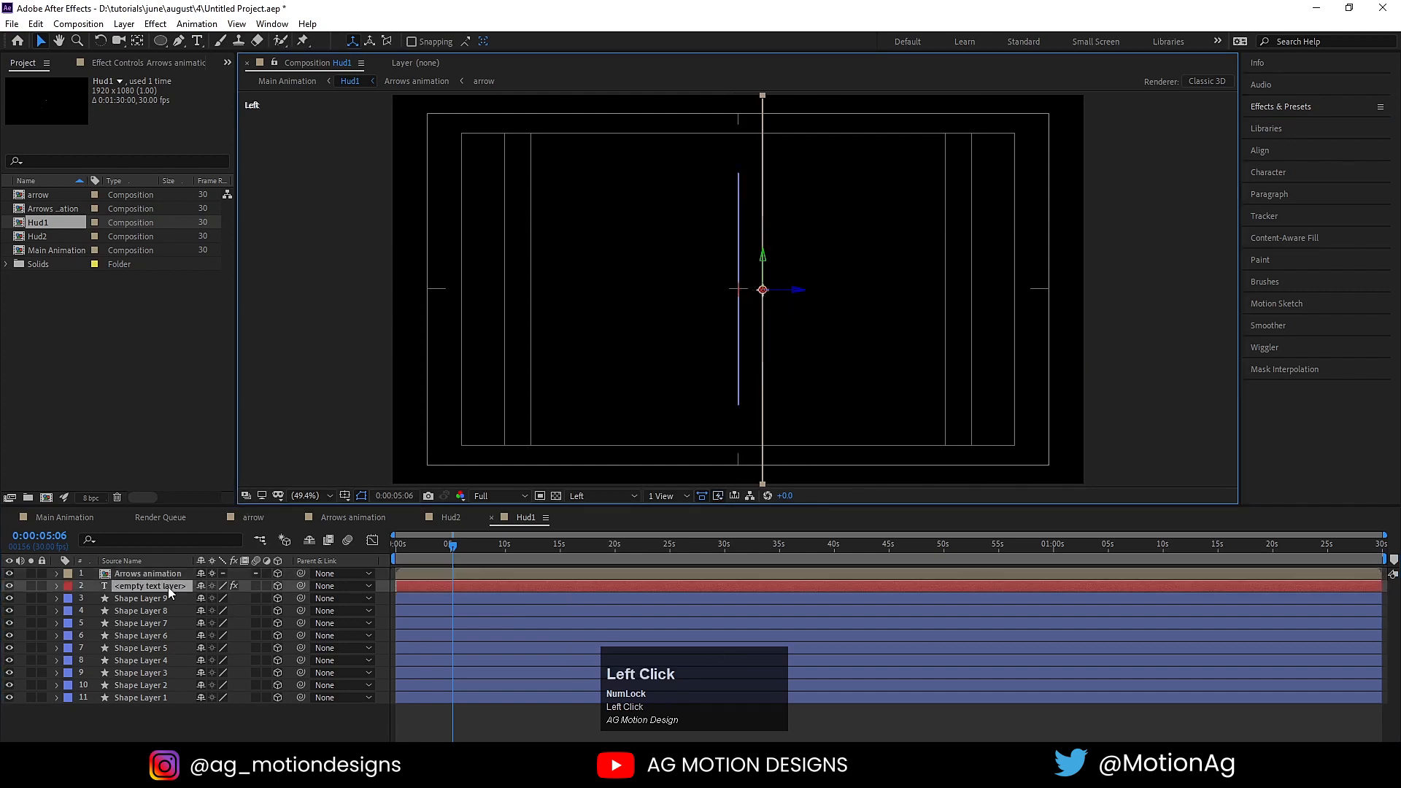
drag(767, 289, 914, 296)
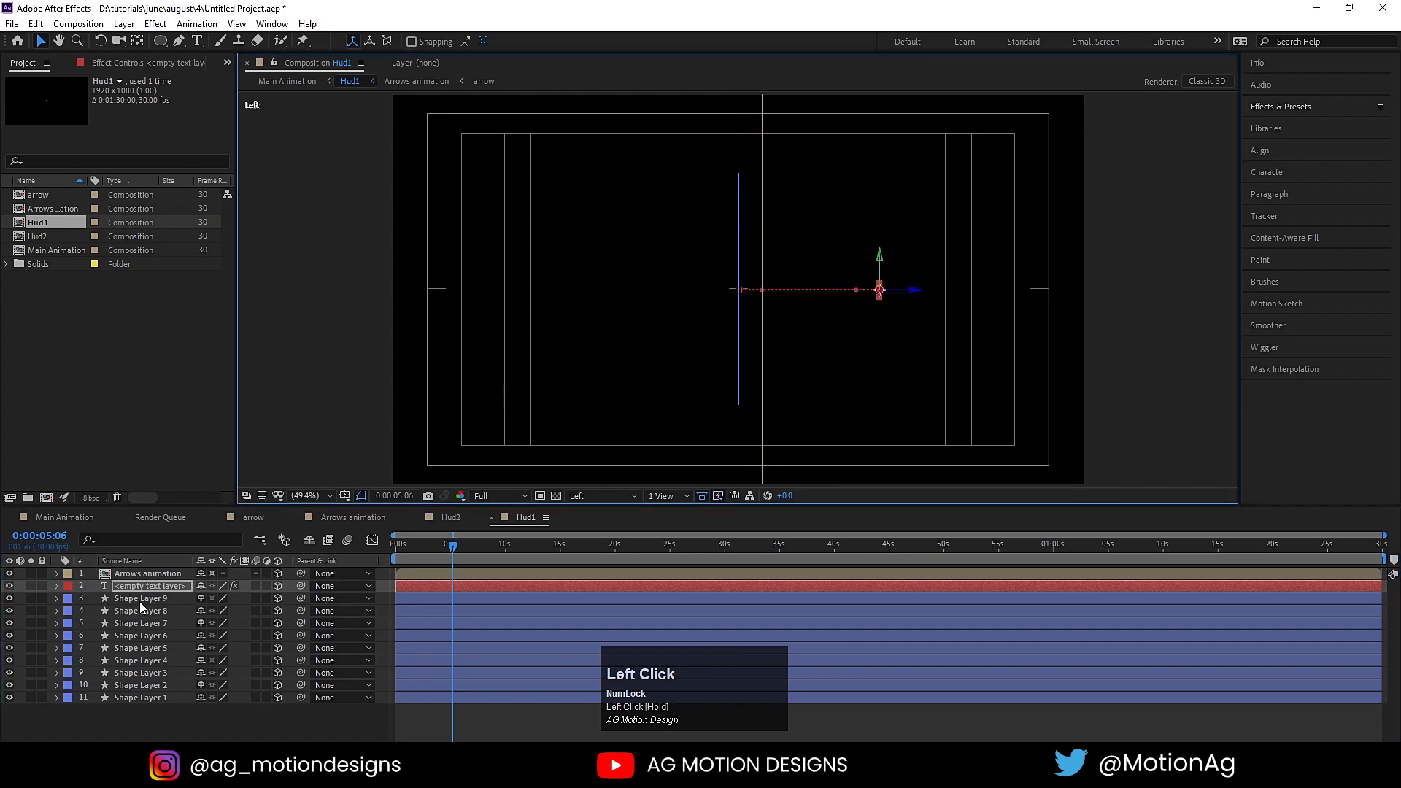
Stagger Shape Layers 9, 8, 7 and 6 along Z between the arrows and the text, each closer to the camera than the one before
click(138, 600)
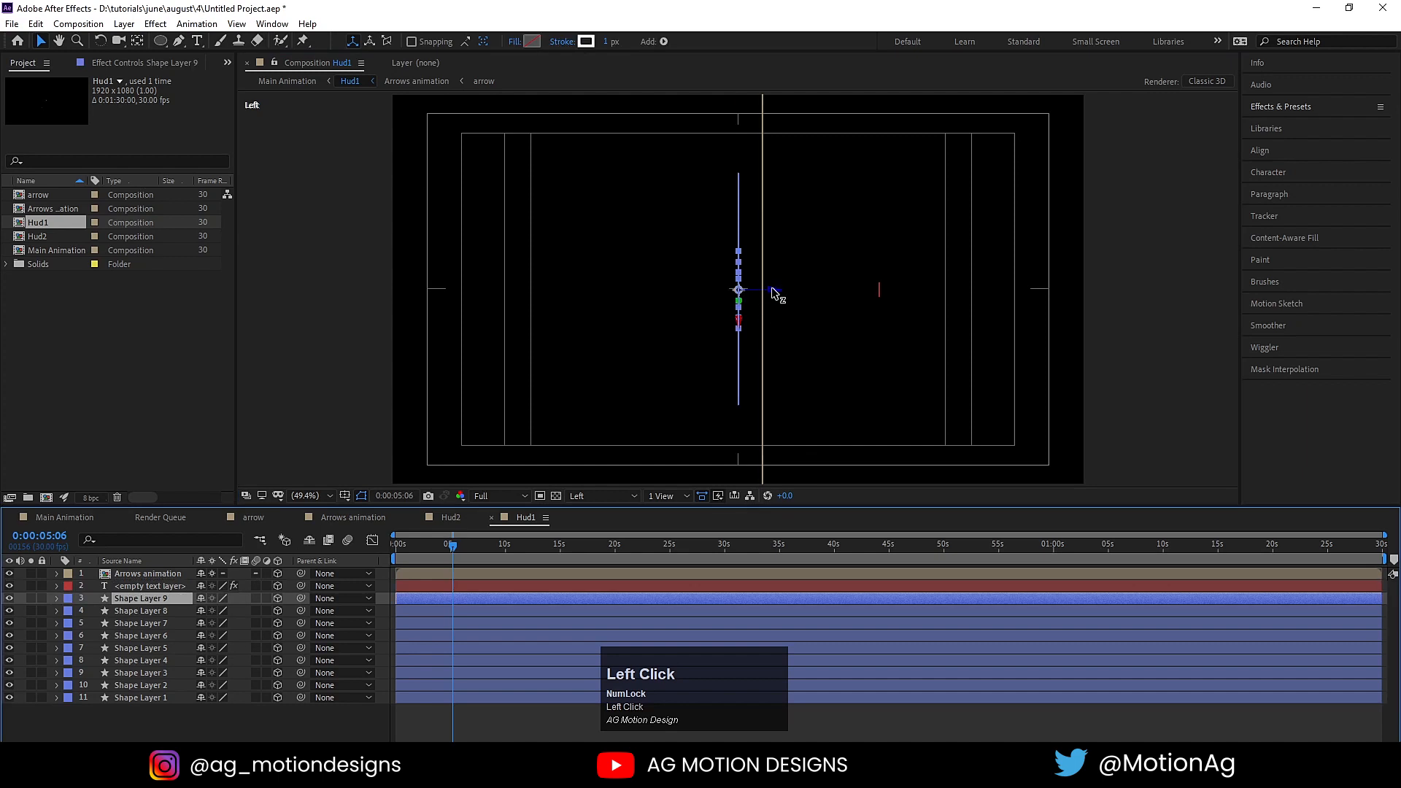
drag(774, 290, 817, 292)
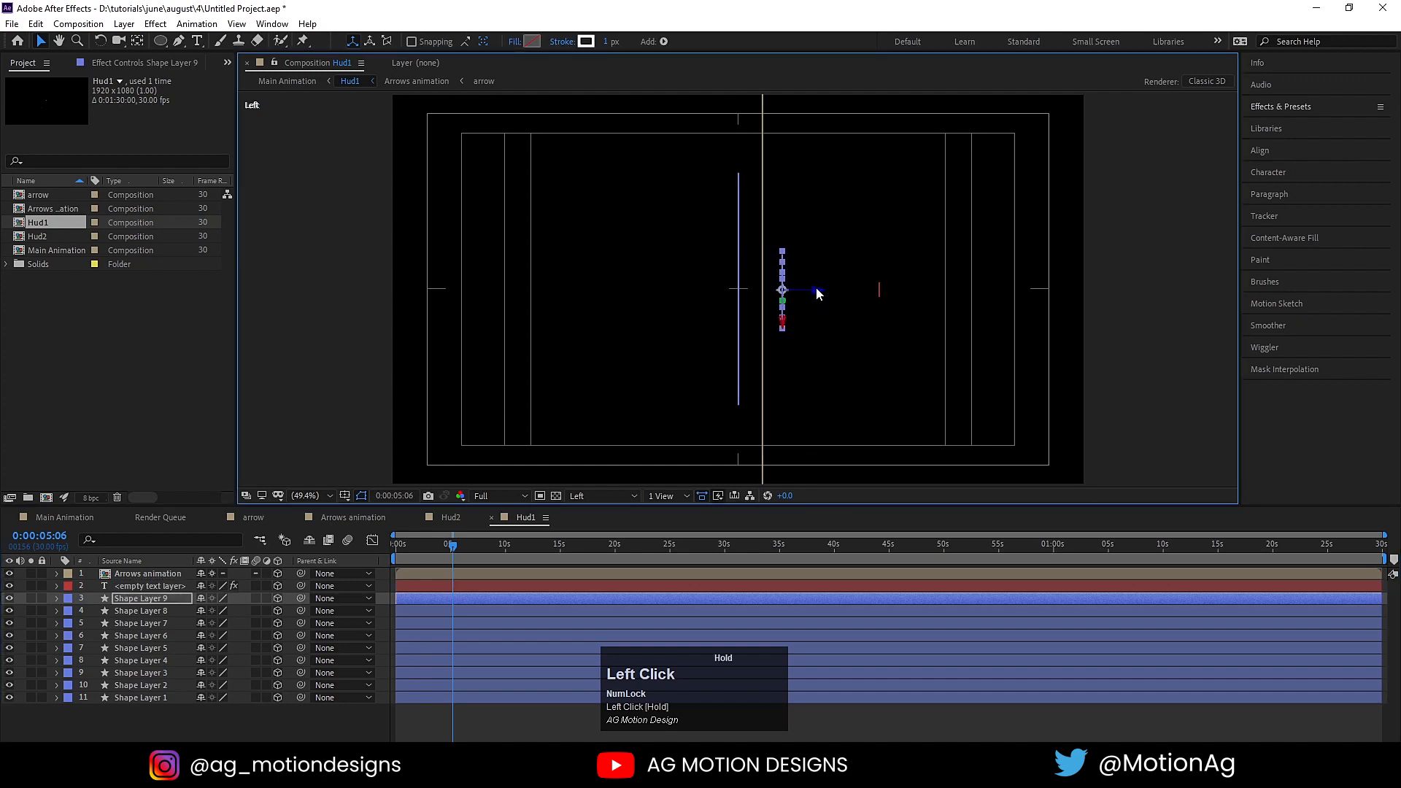
click(142, 611)
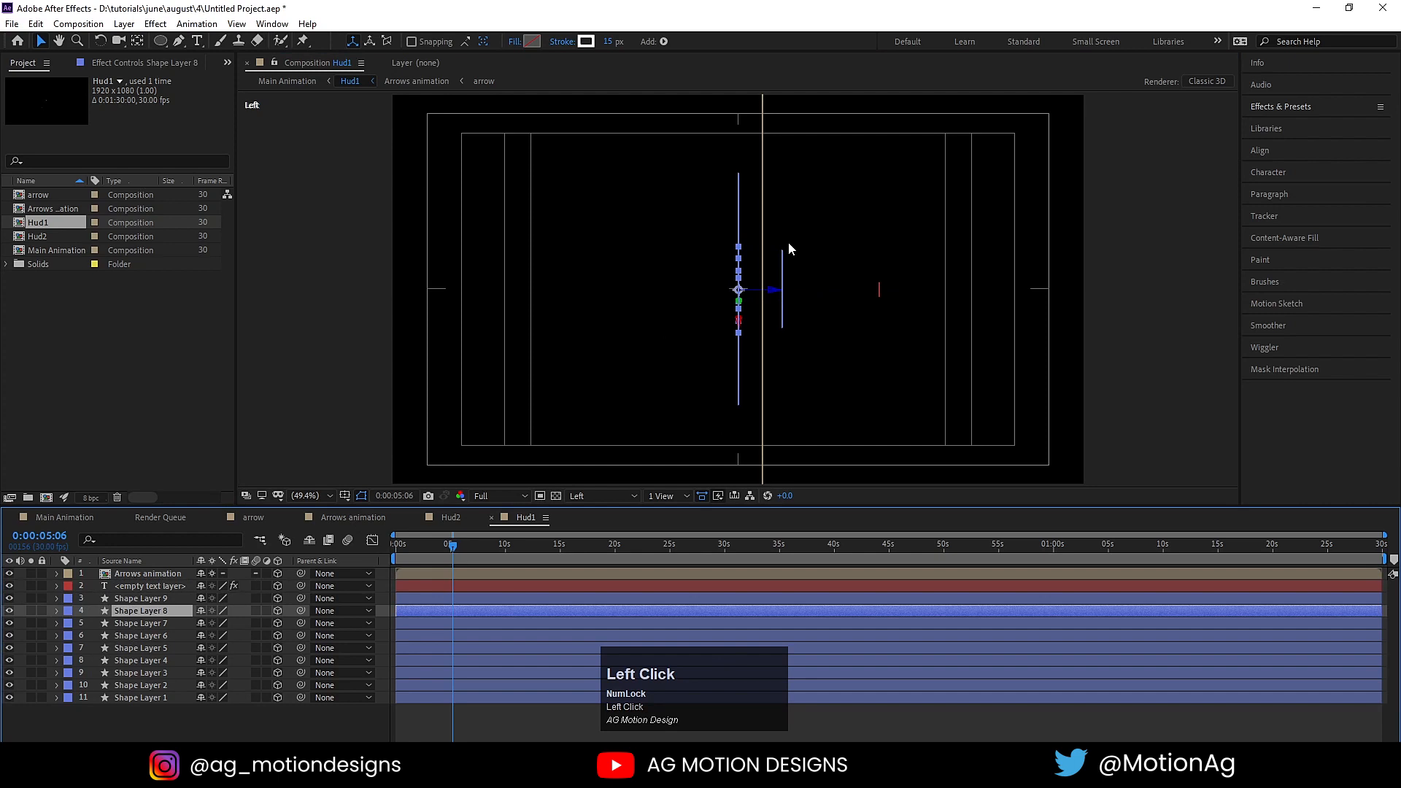
drag(769, 294, 830, 299)
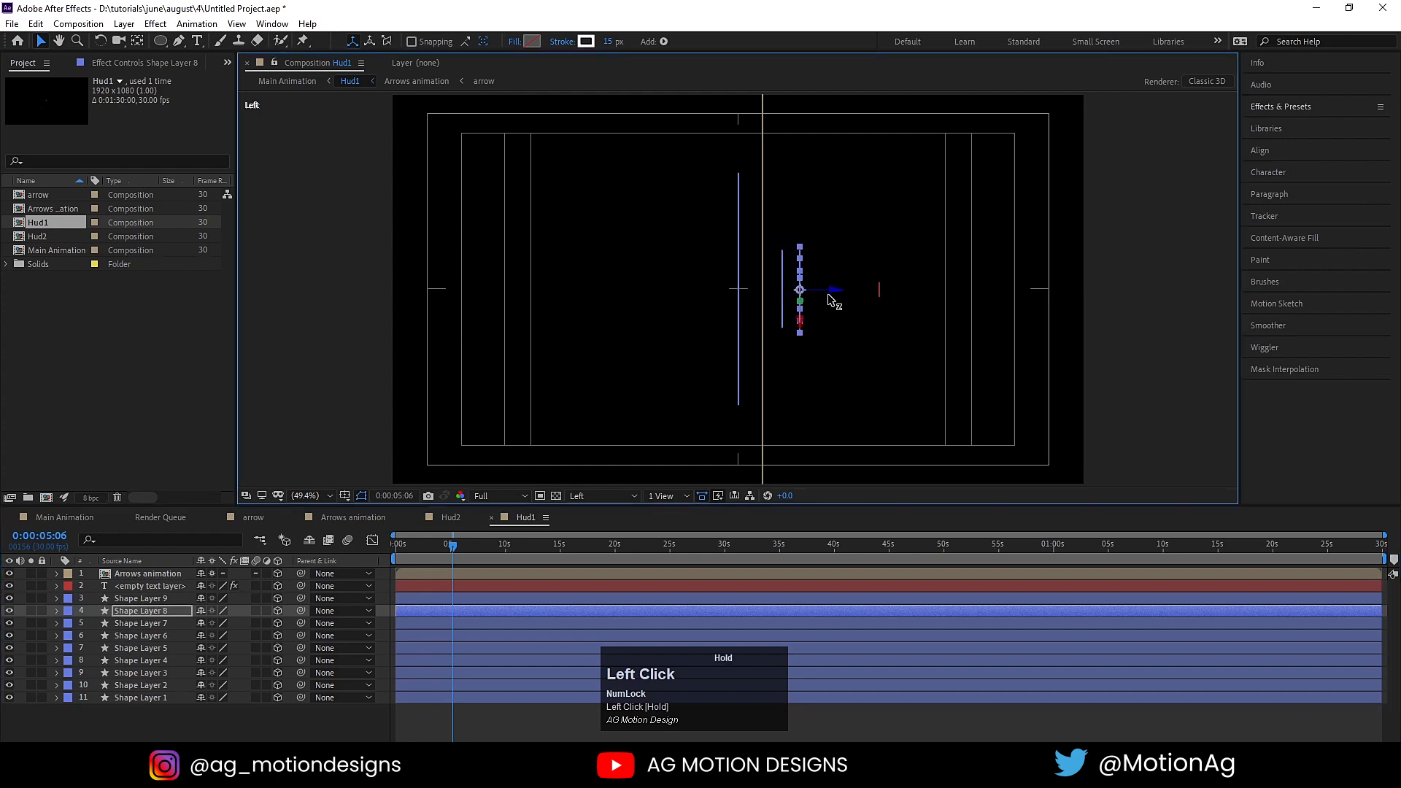
click(142, 623)
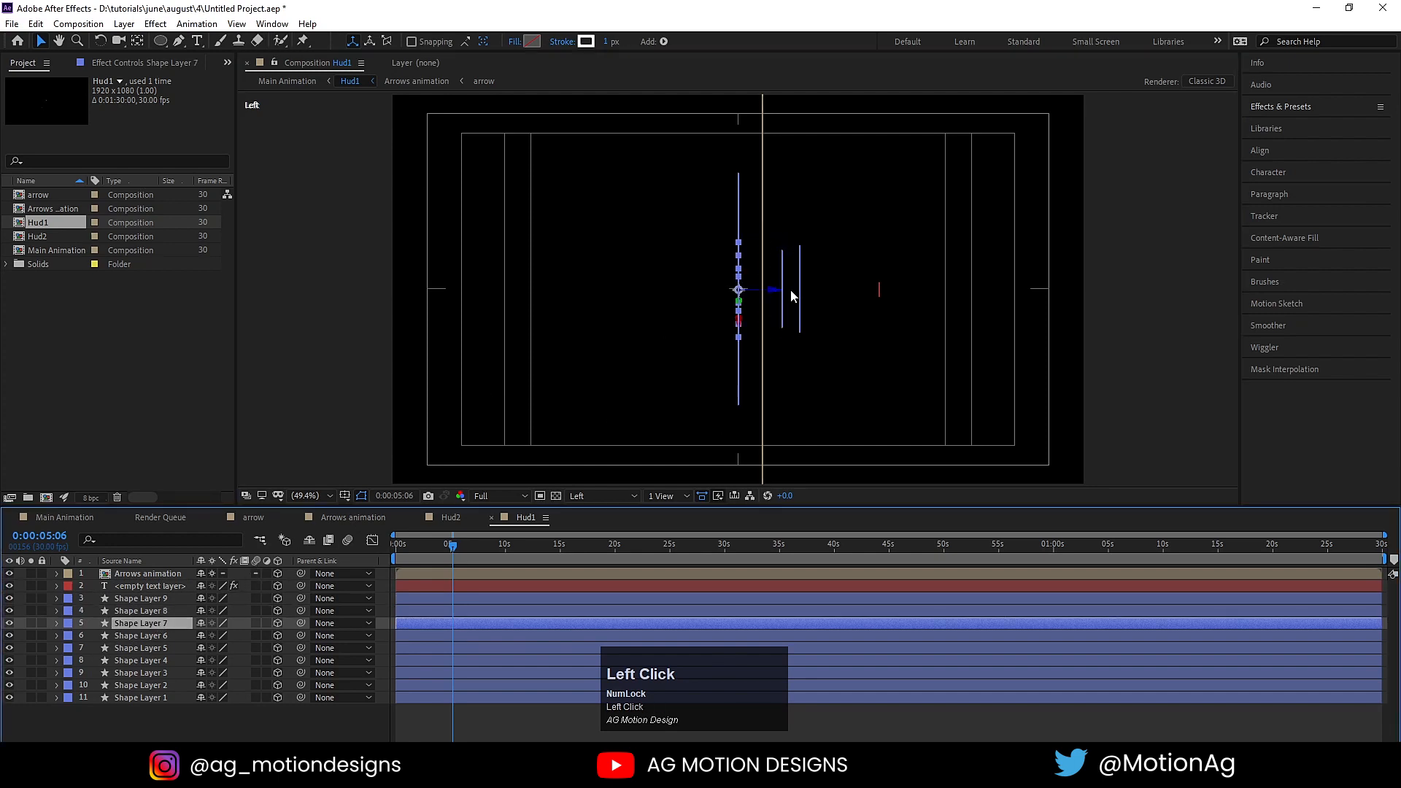
drag(776, 295, 854, 303)
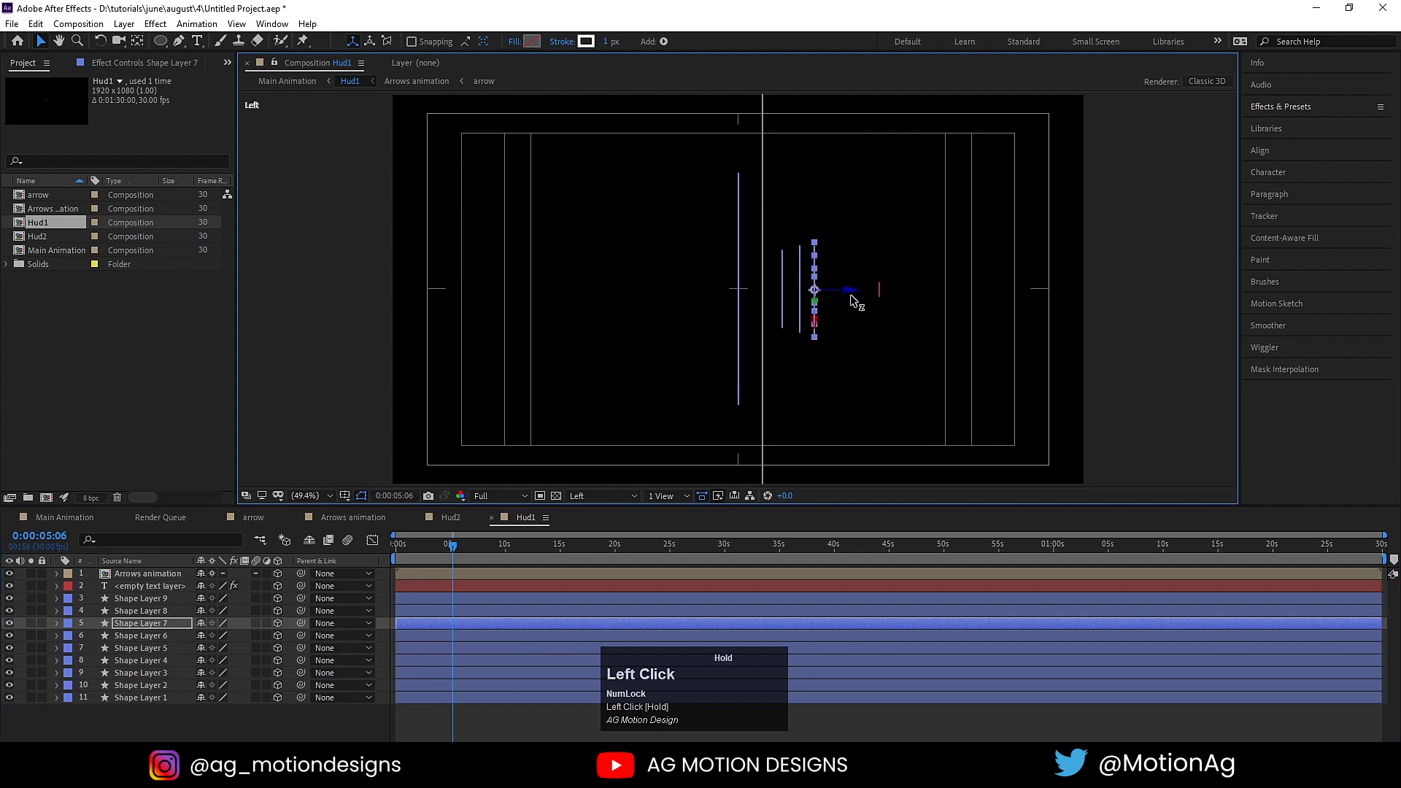
click(128, 636)
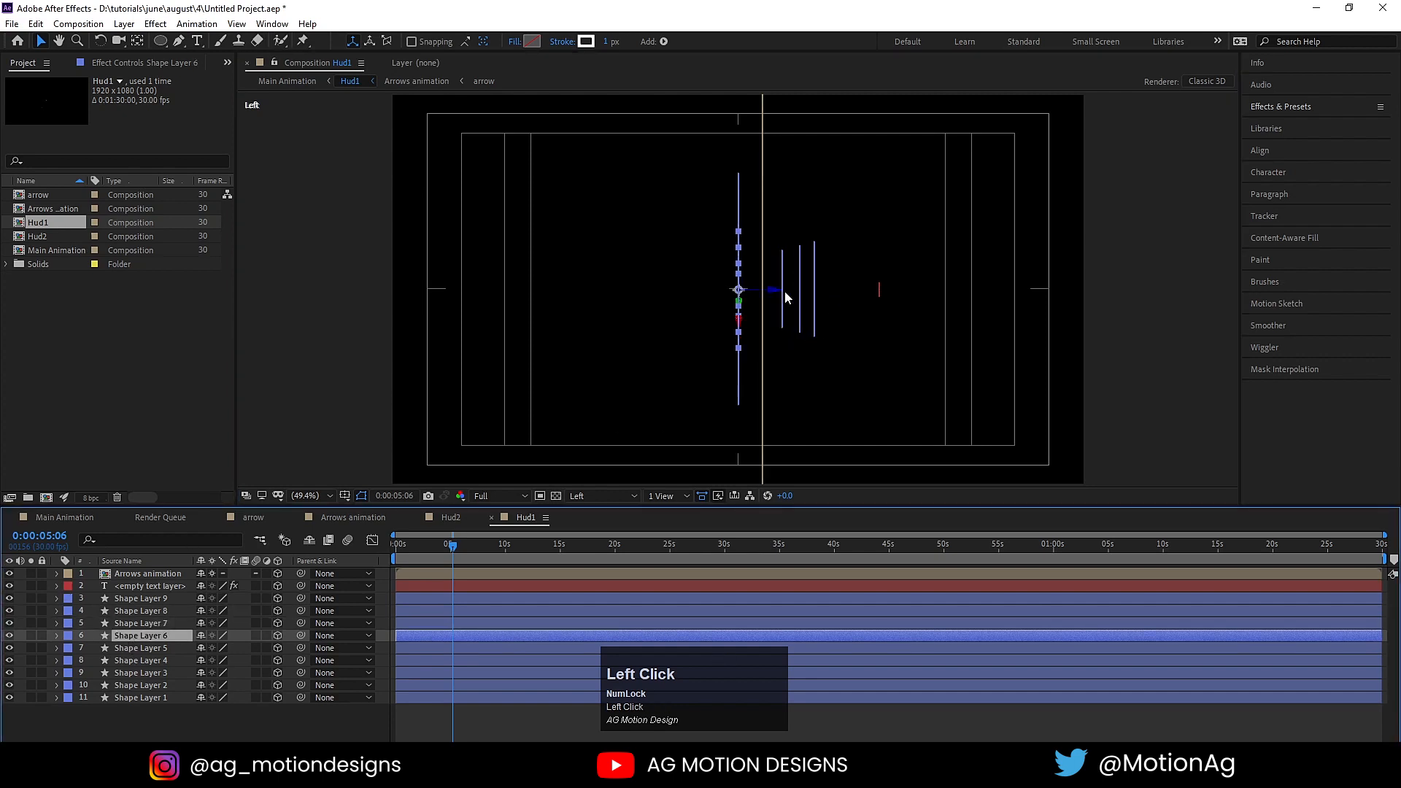
drag(792, 298, 869, 303)
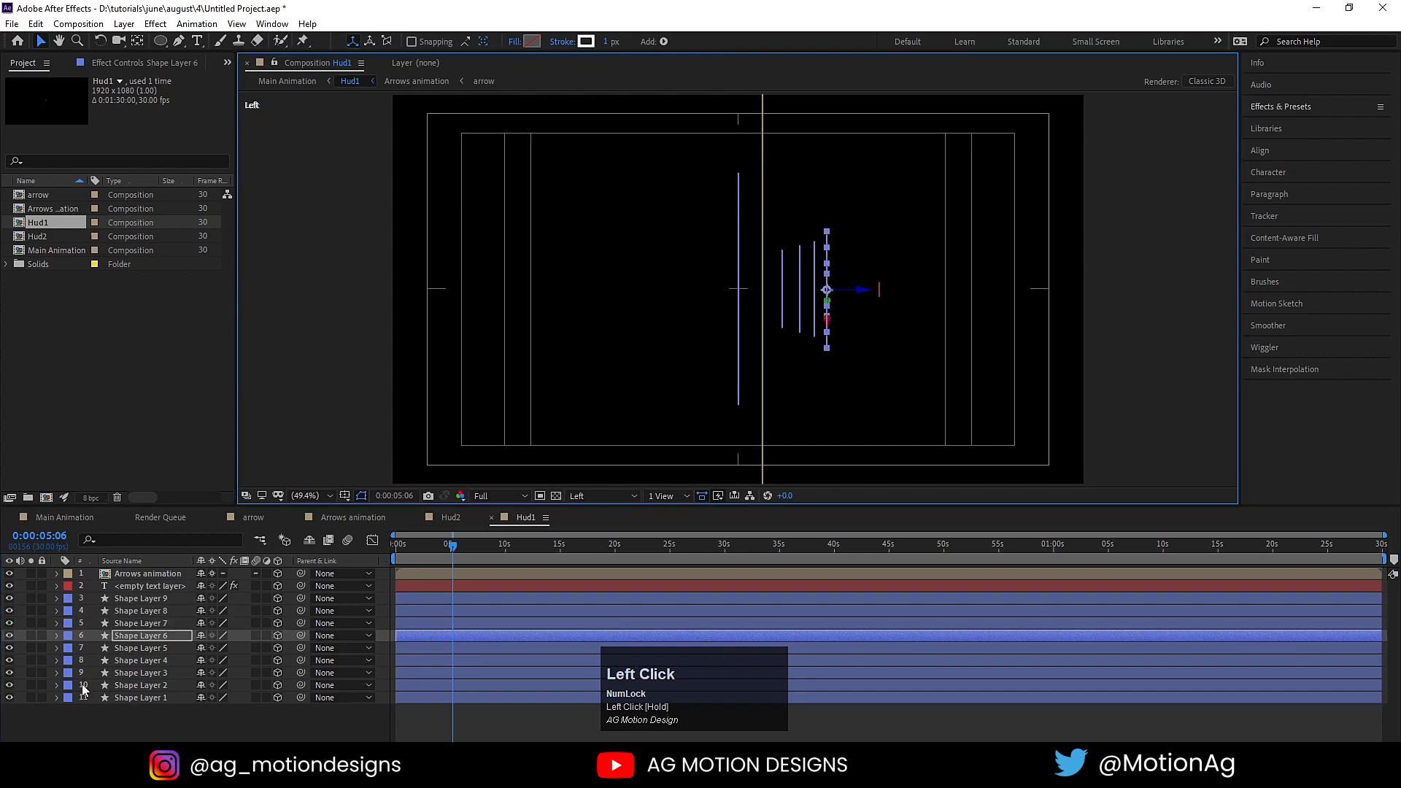
Push Shape Layer 5 slightly back along Z and bring Shape Layer 4 forward, just in front of Shape Layer 6
click(143, 648)
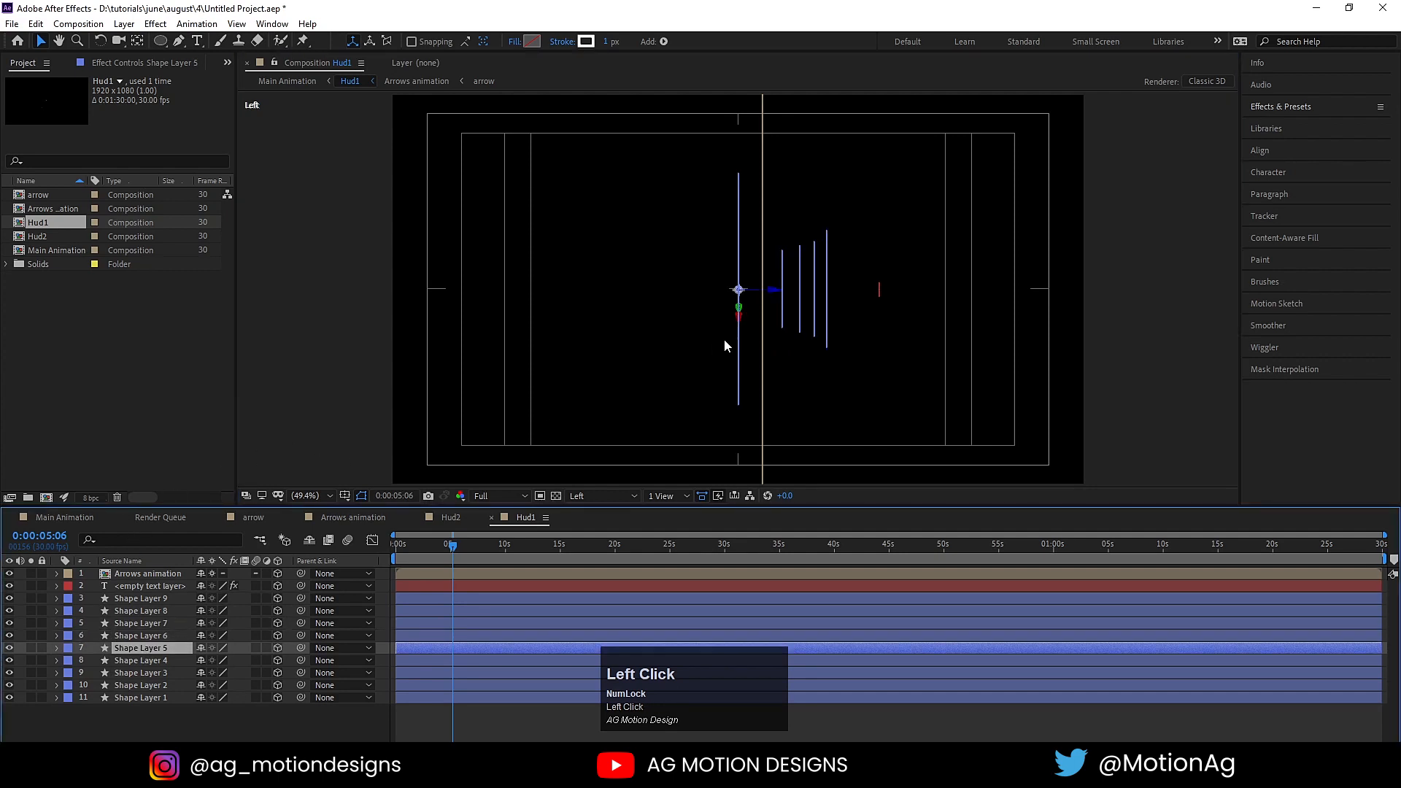
drag(774, 297, 752, 293)
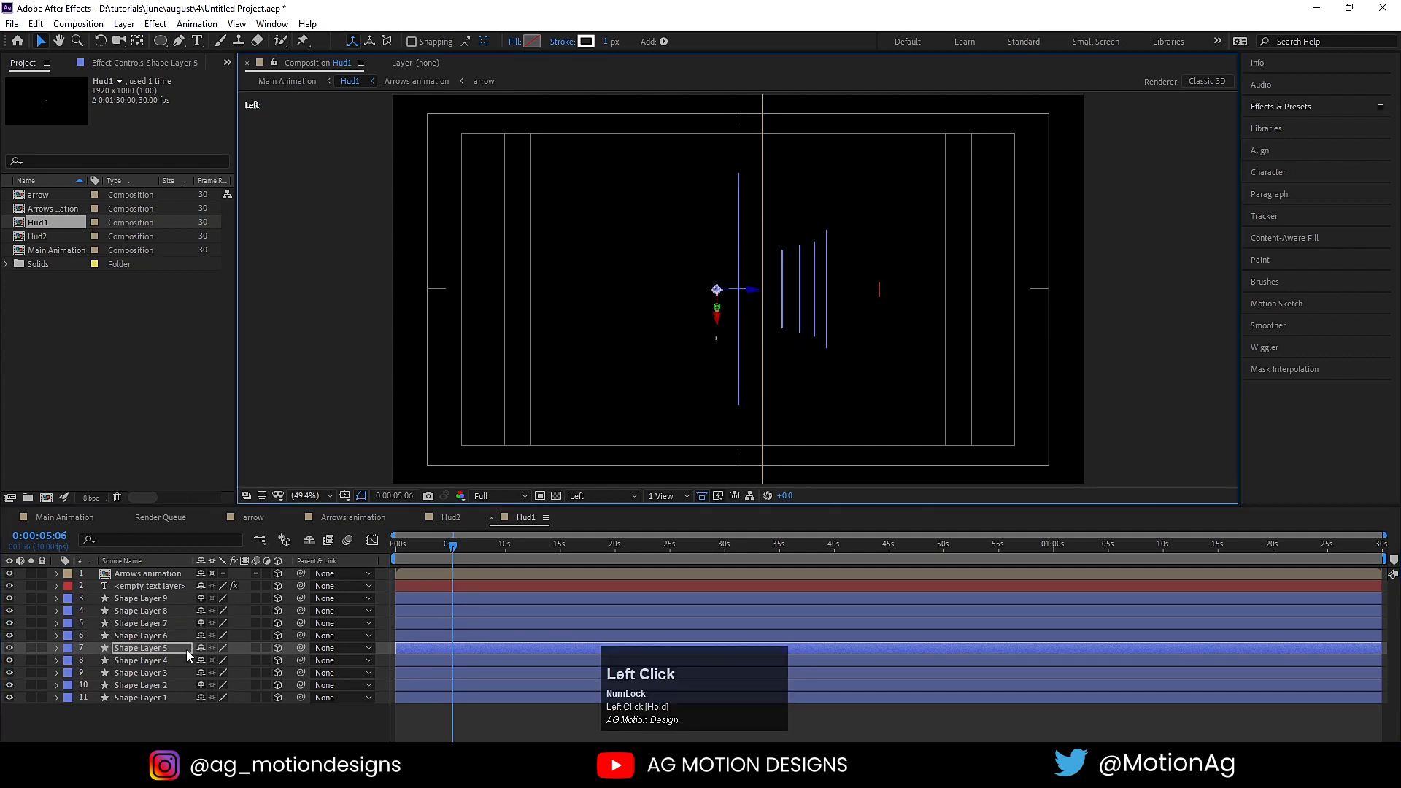
click(142, 662)
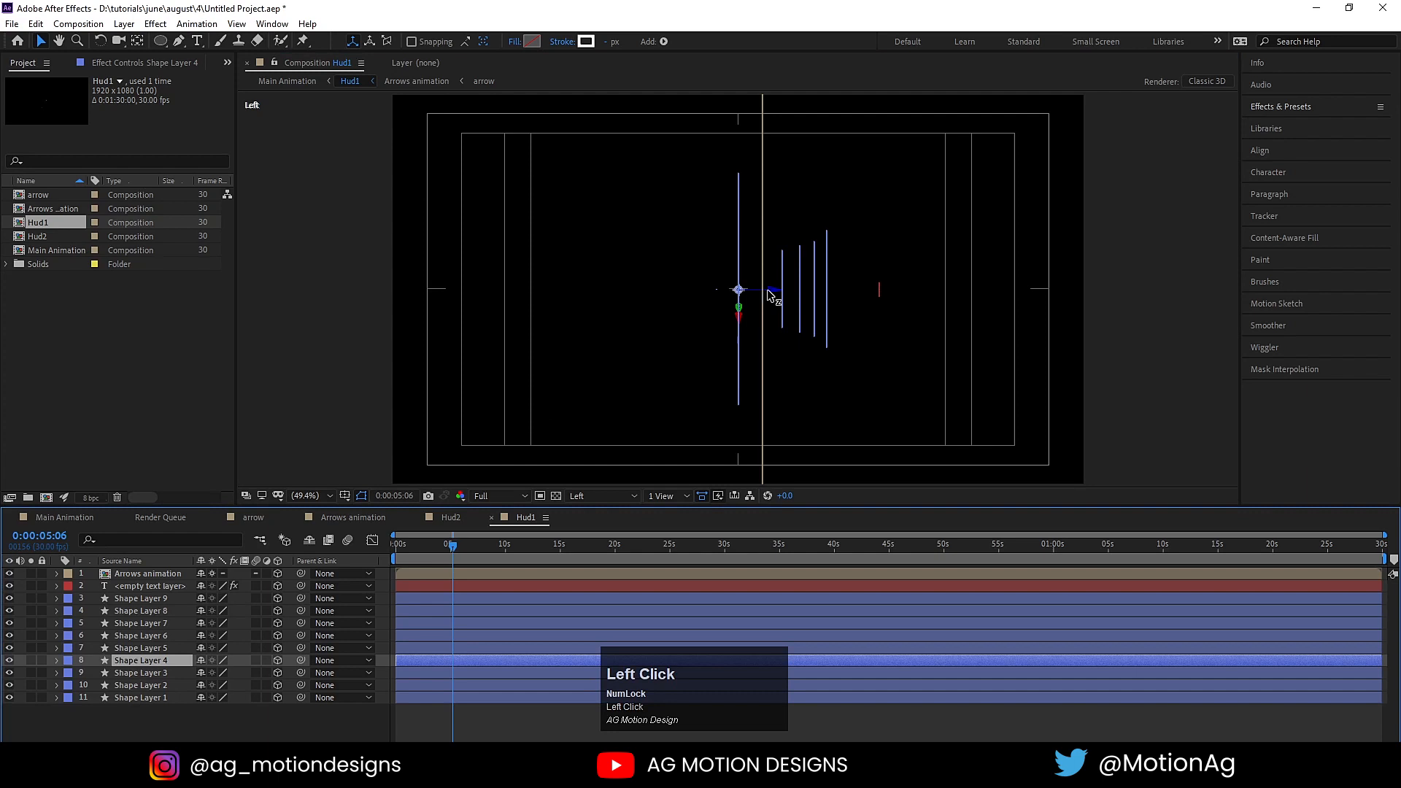
drag(771, 295, 875, 295)
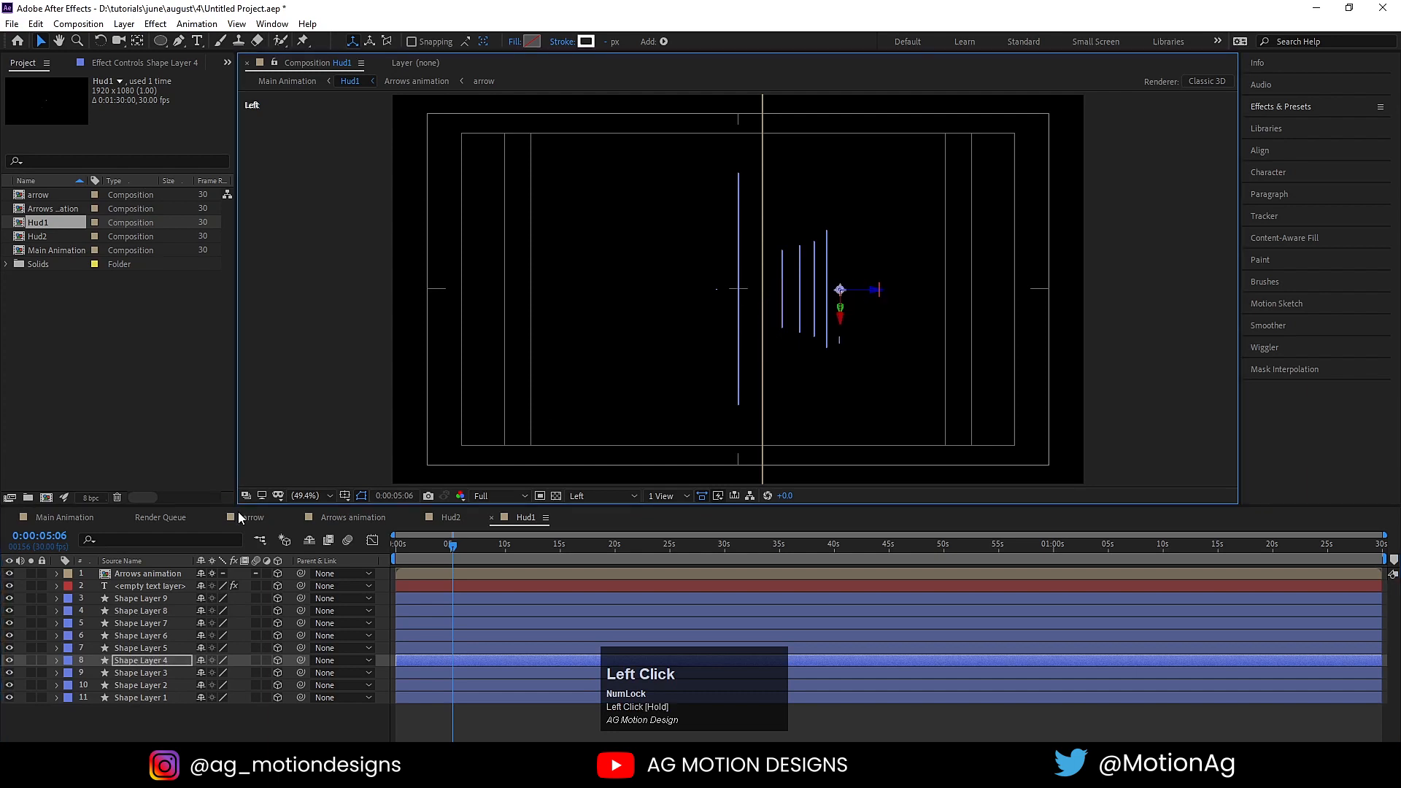
Push Shape Layer 3 back near Shape Layer 5's depth and bring Shape Layer 2 forward to Shape Layer 4's depth
click(160, 674)
drag(765, 296, 748, 296)
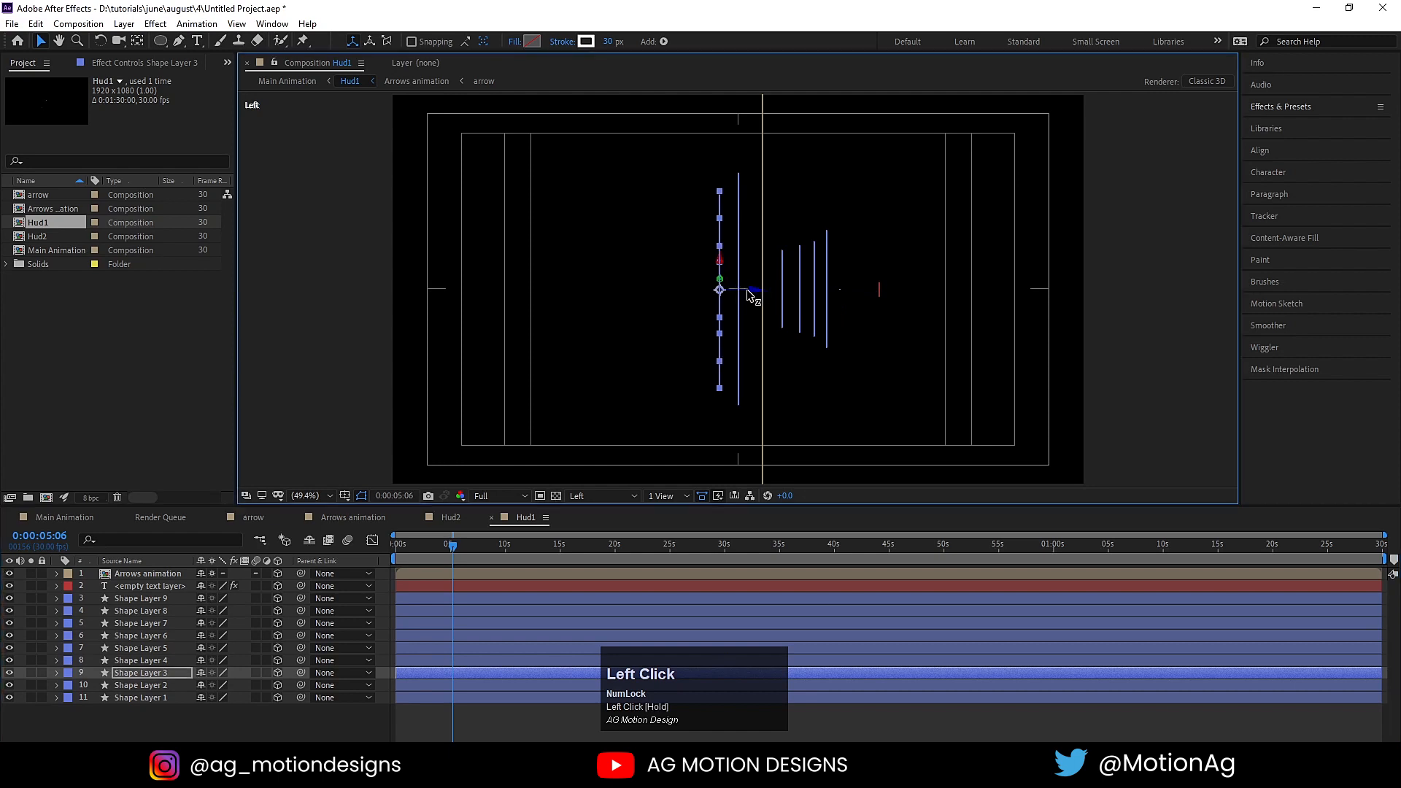
click(148, 687)
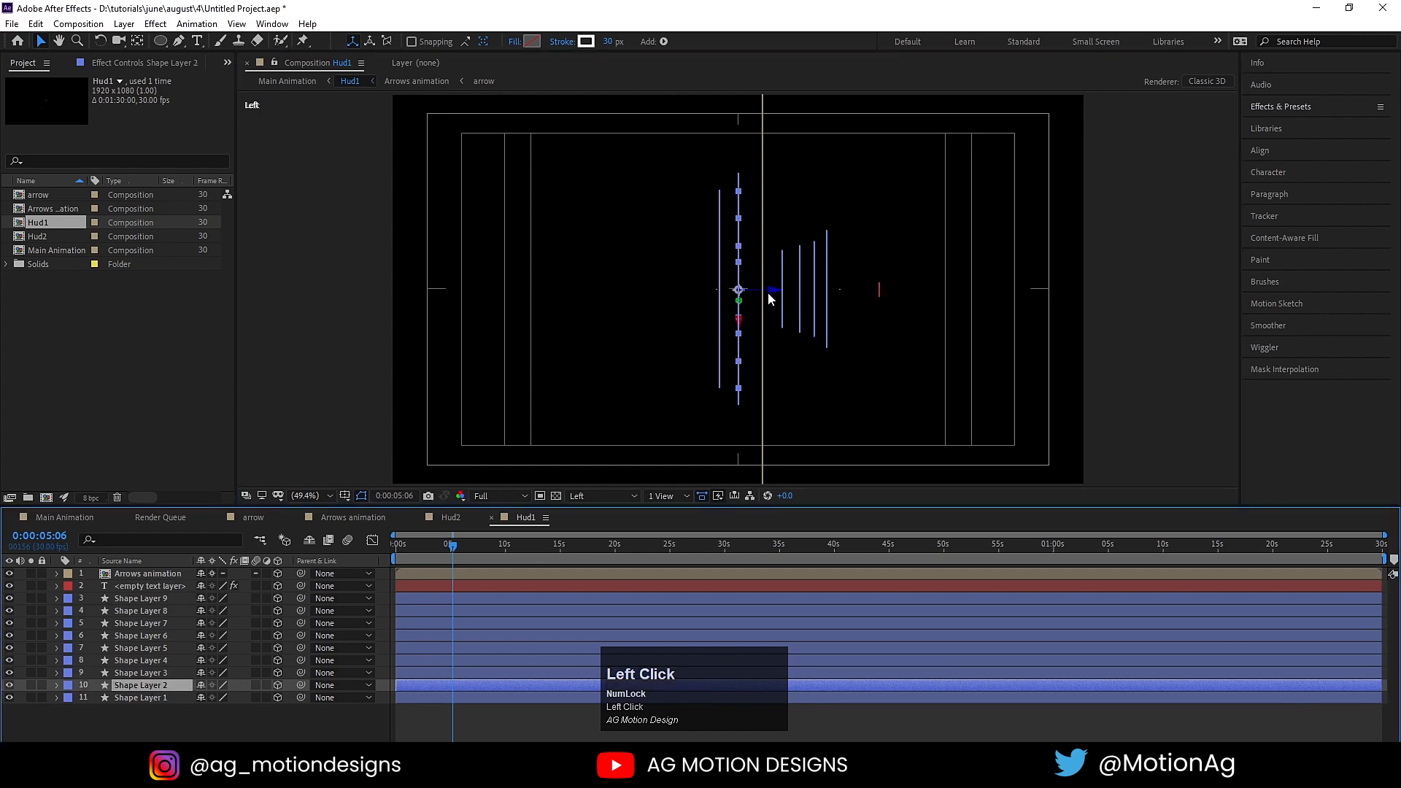
drag(772, 296, 873, 295)
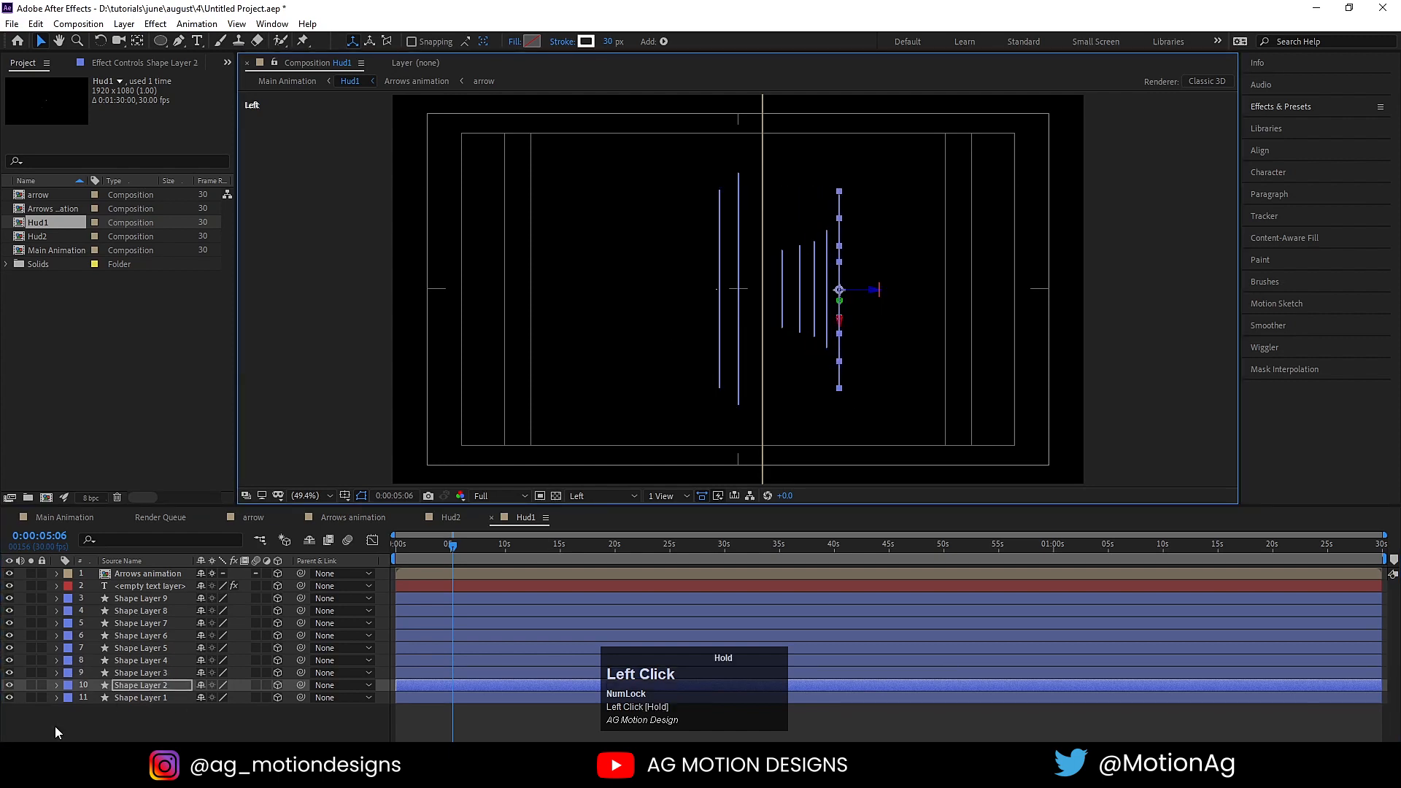
Push Shape Layer 1 back along Z behind all other layers and return the composition to the Active Camera view
click(125, 699)
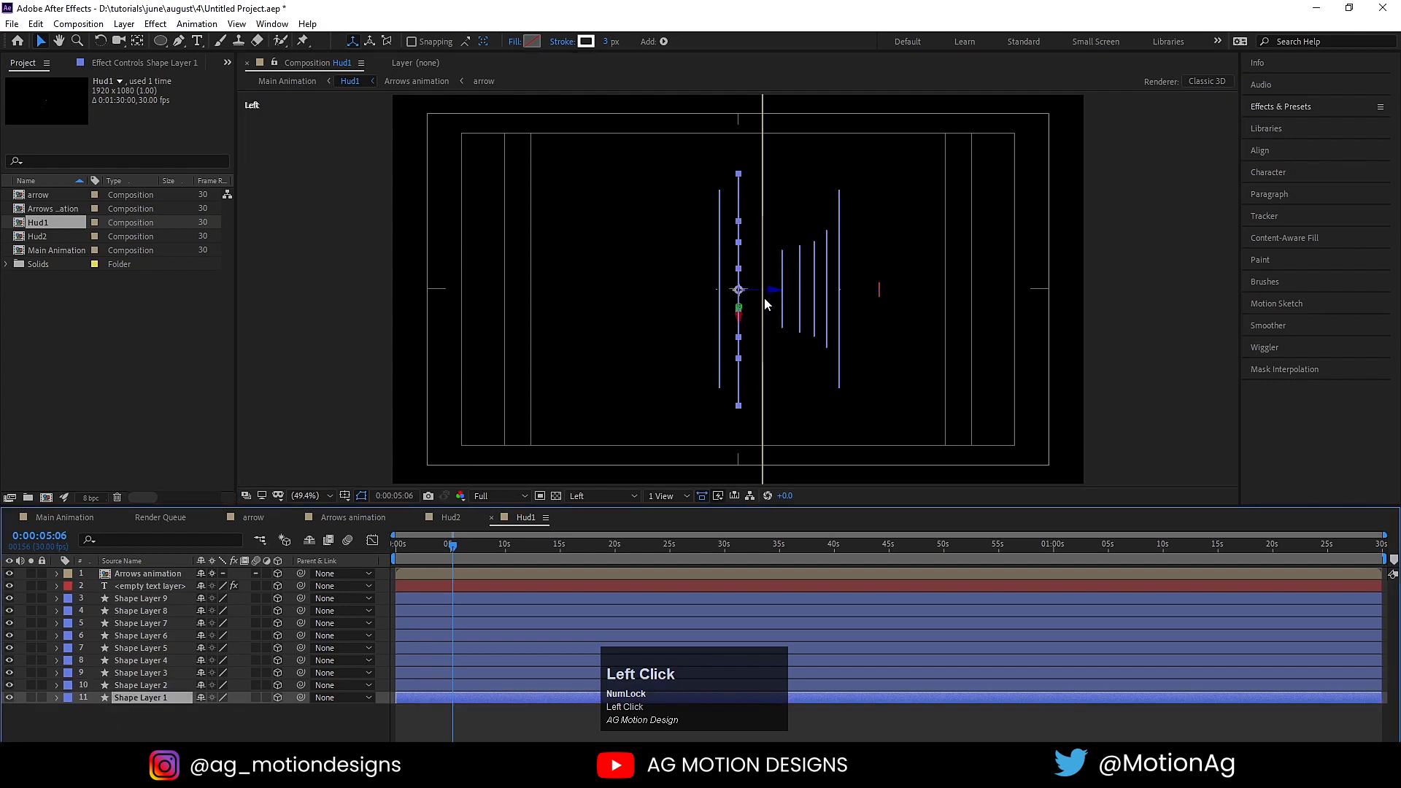
drag(771, 294, 730, 291)
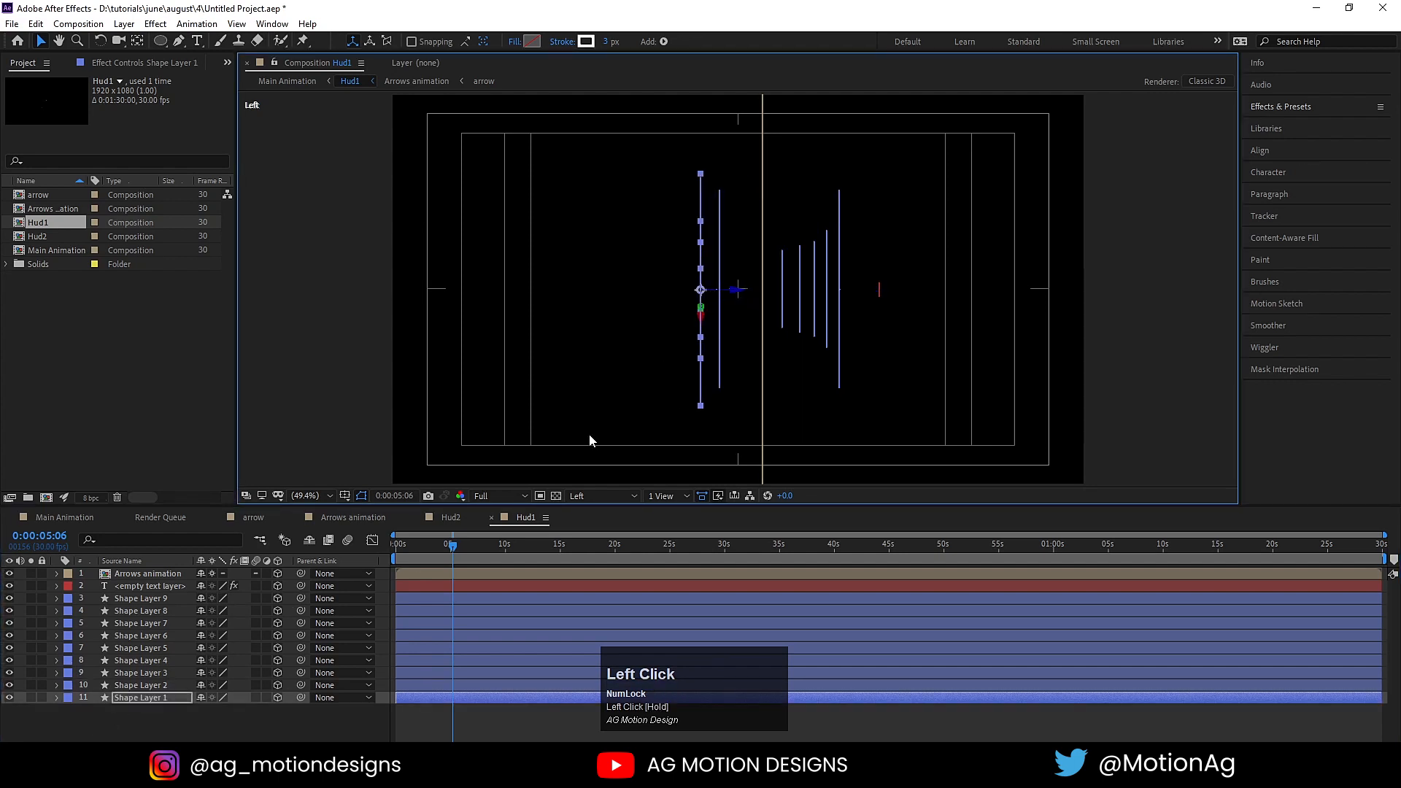
click(591, 494)
click(587, 551)
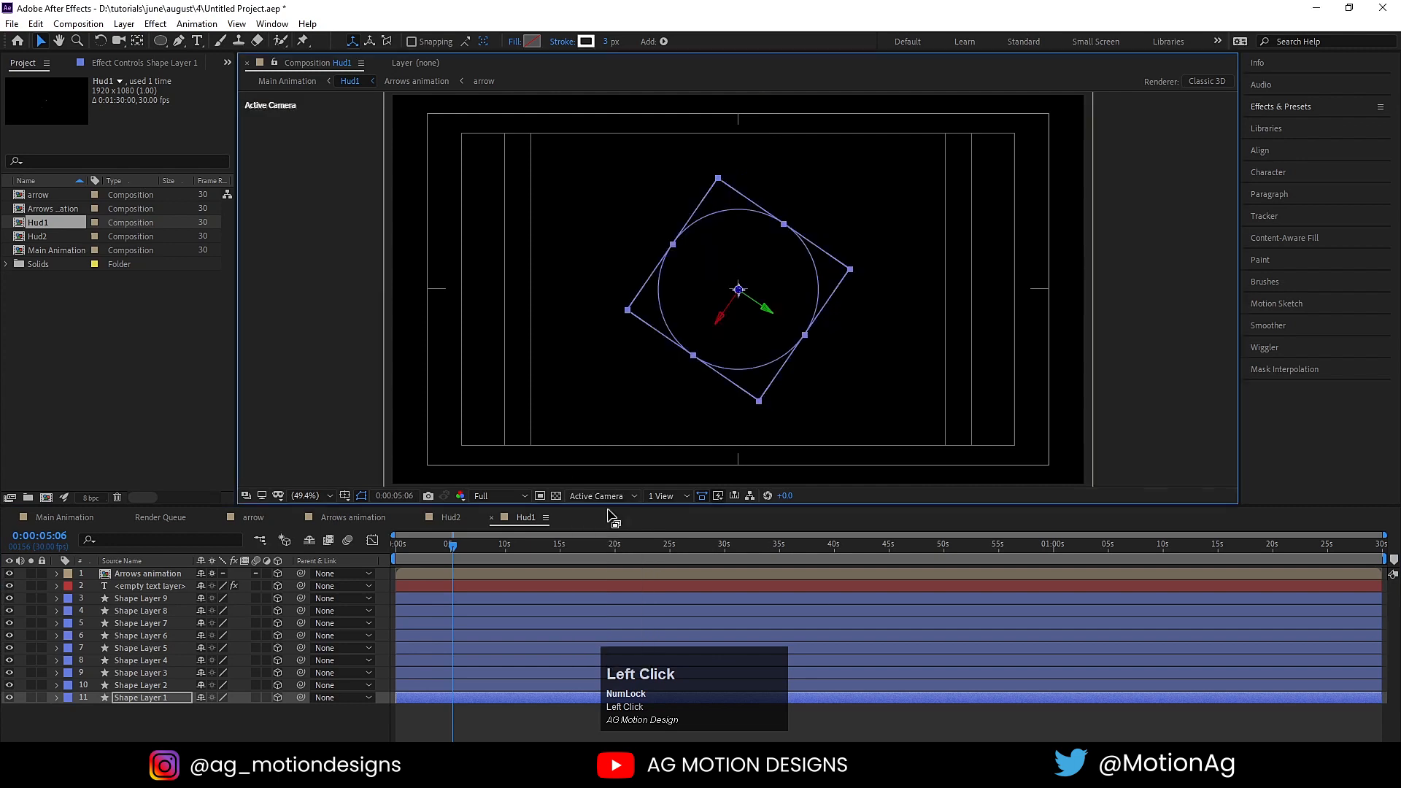
Play back the Hud1 animation from the start to check the layers' new depth spacing
drag(439, 549, 380, 541)
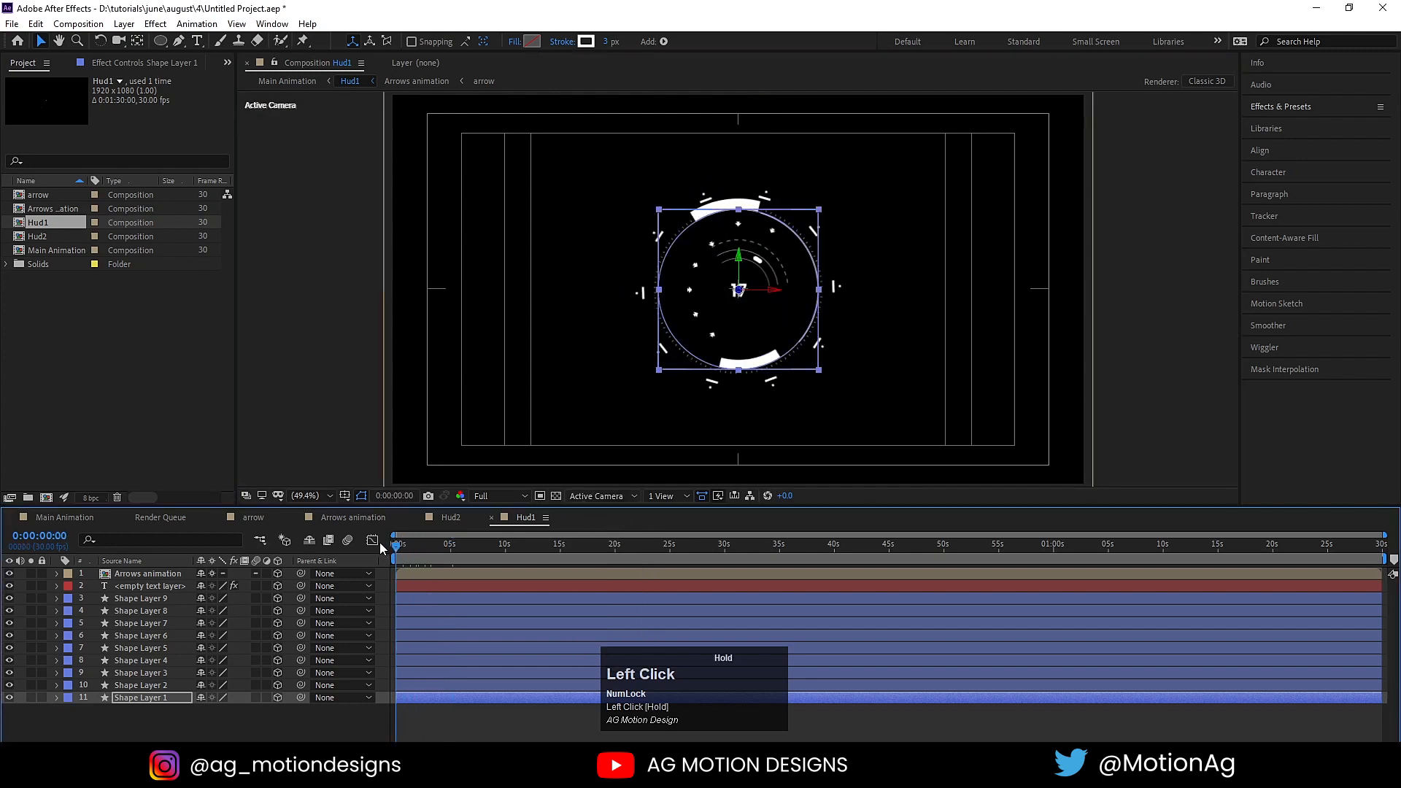
key(space)
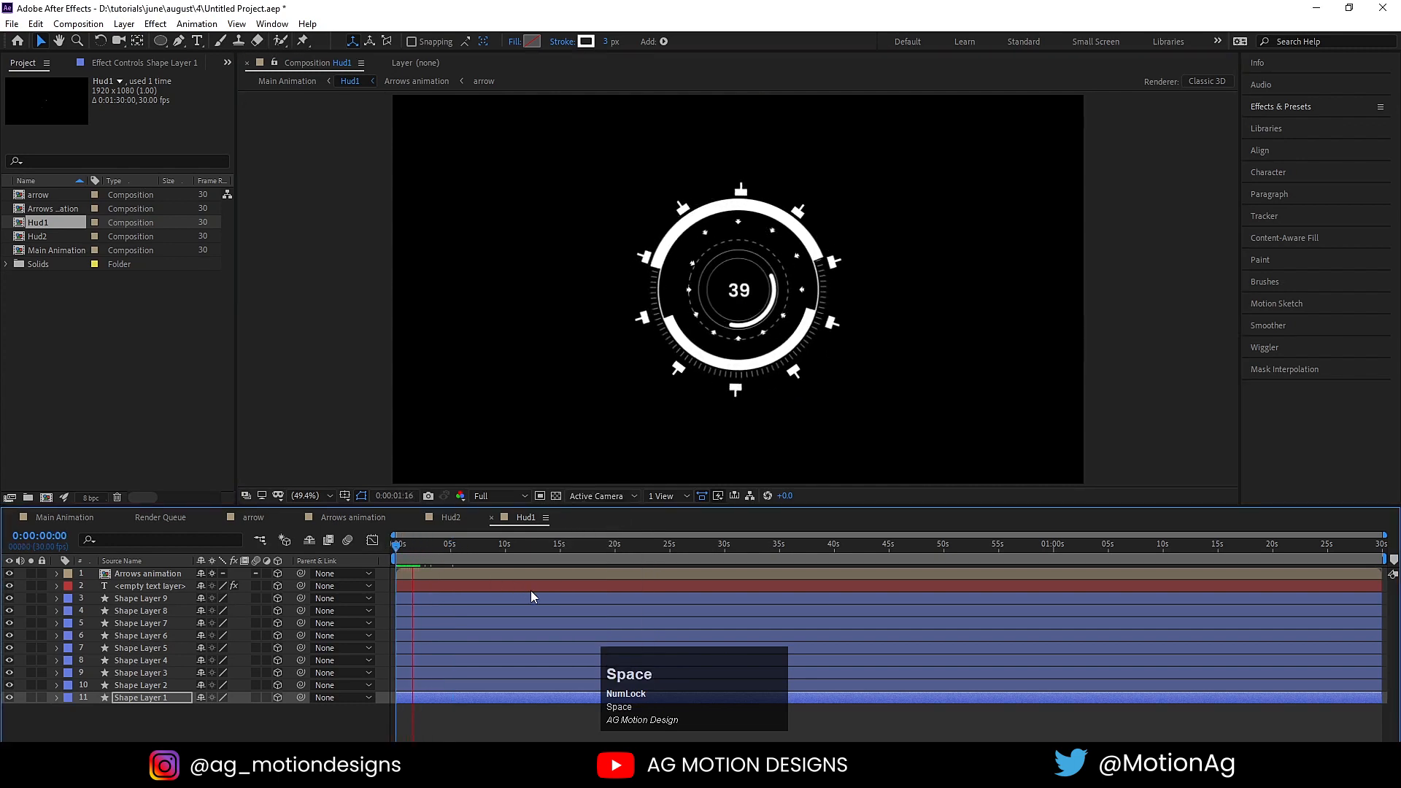
key(space)
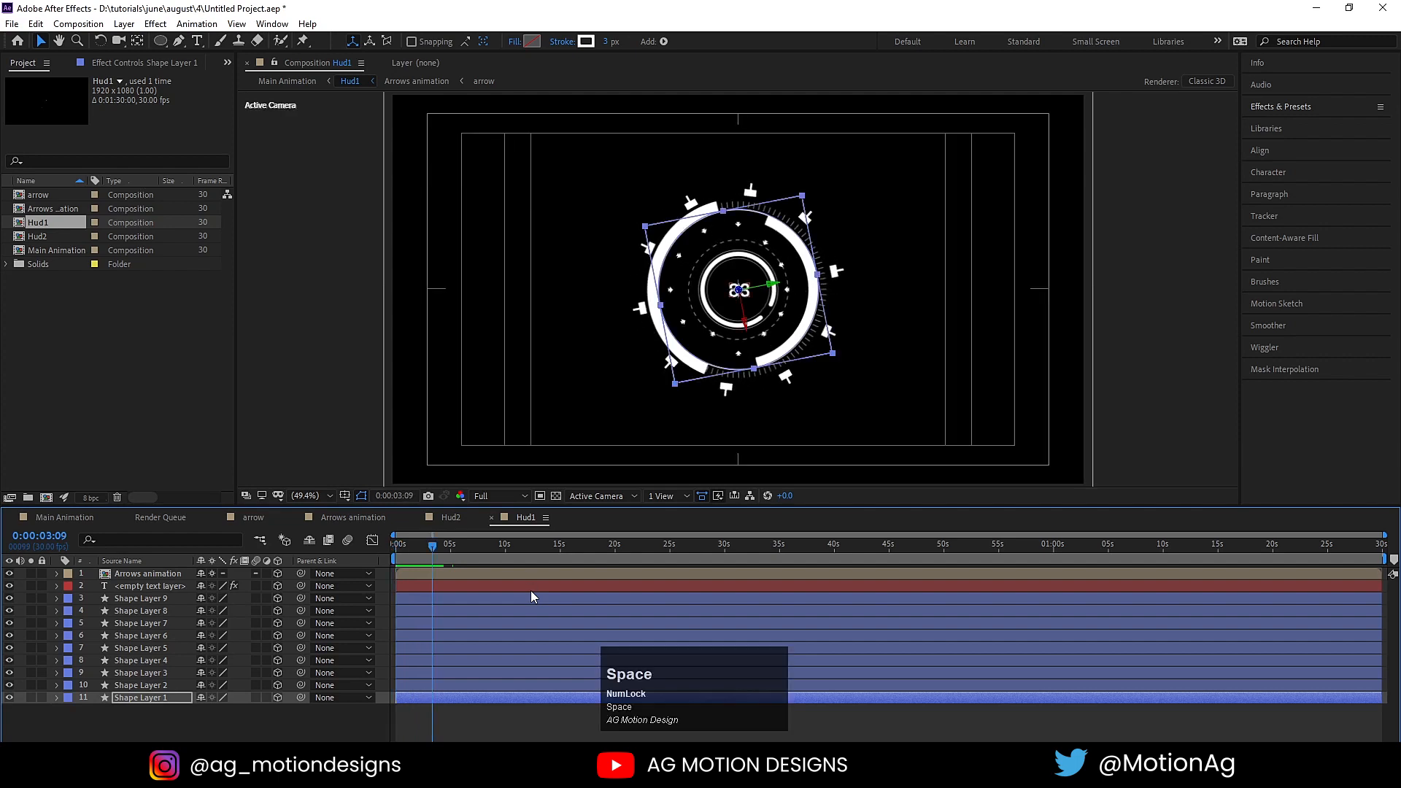
key(space)
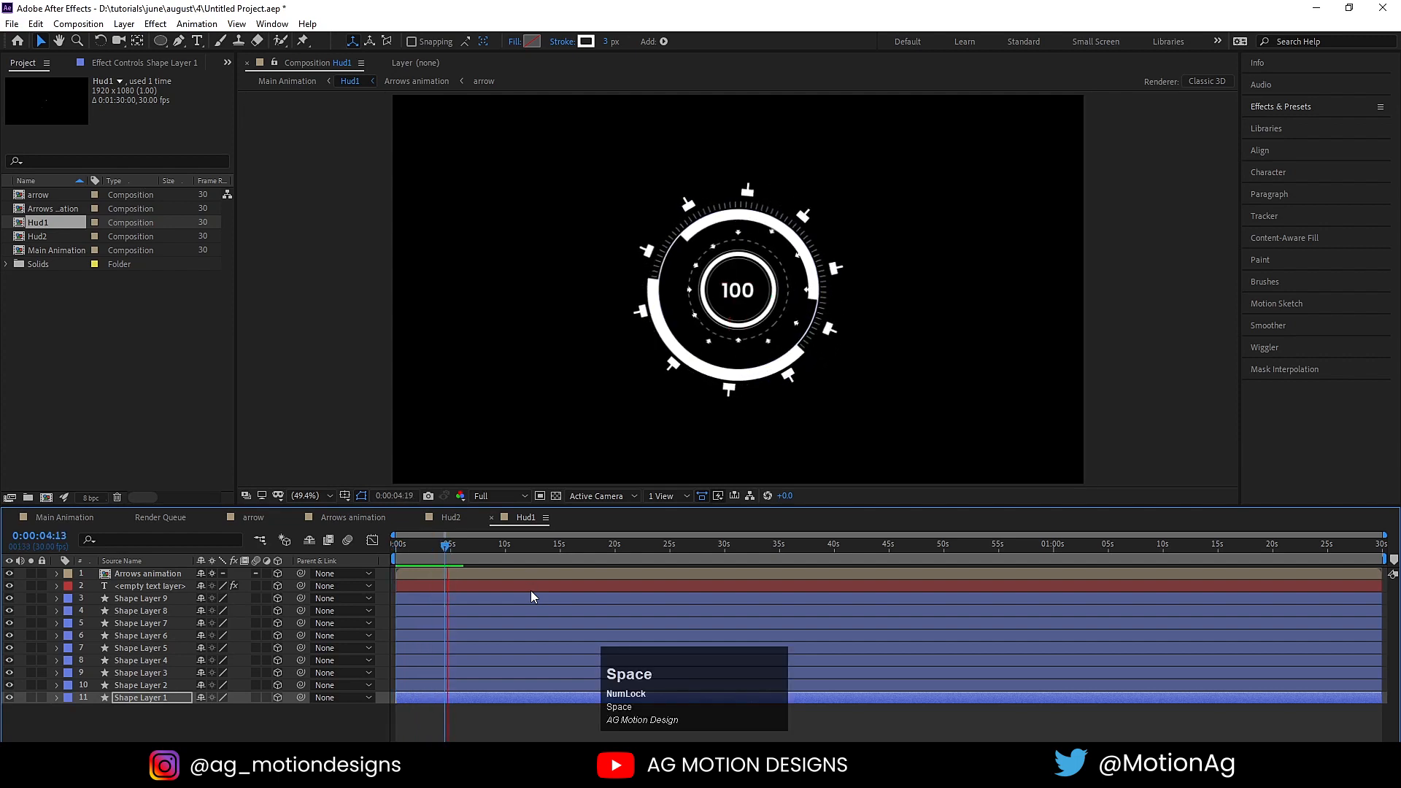
key(space)
key(space)
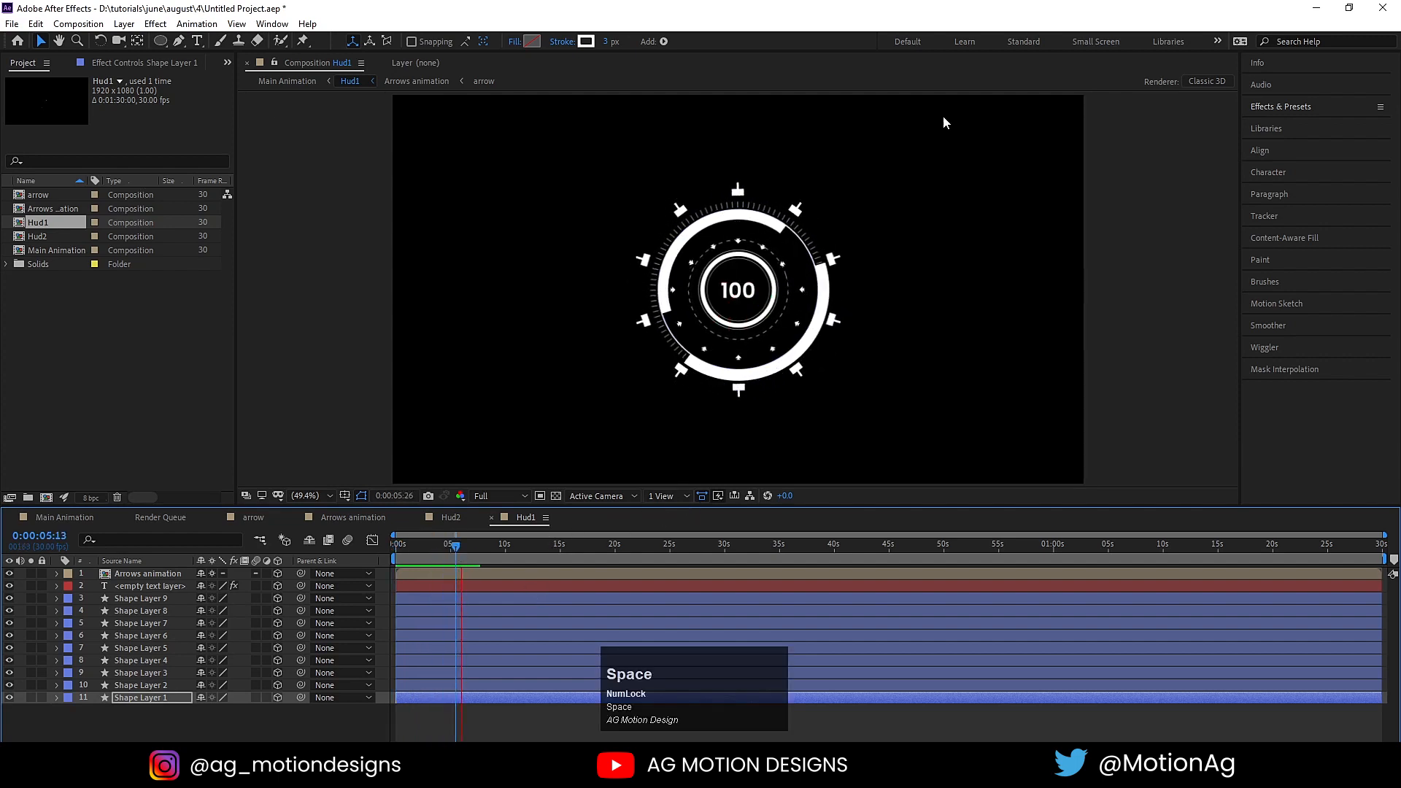
key(space)
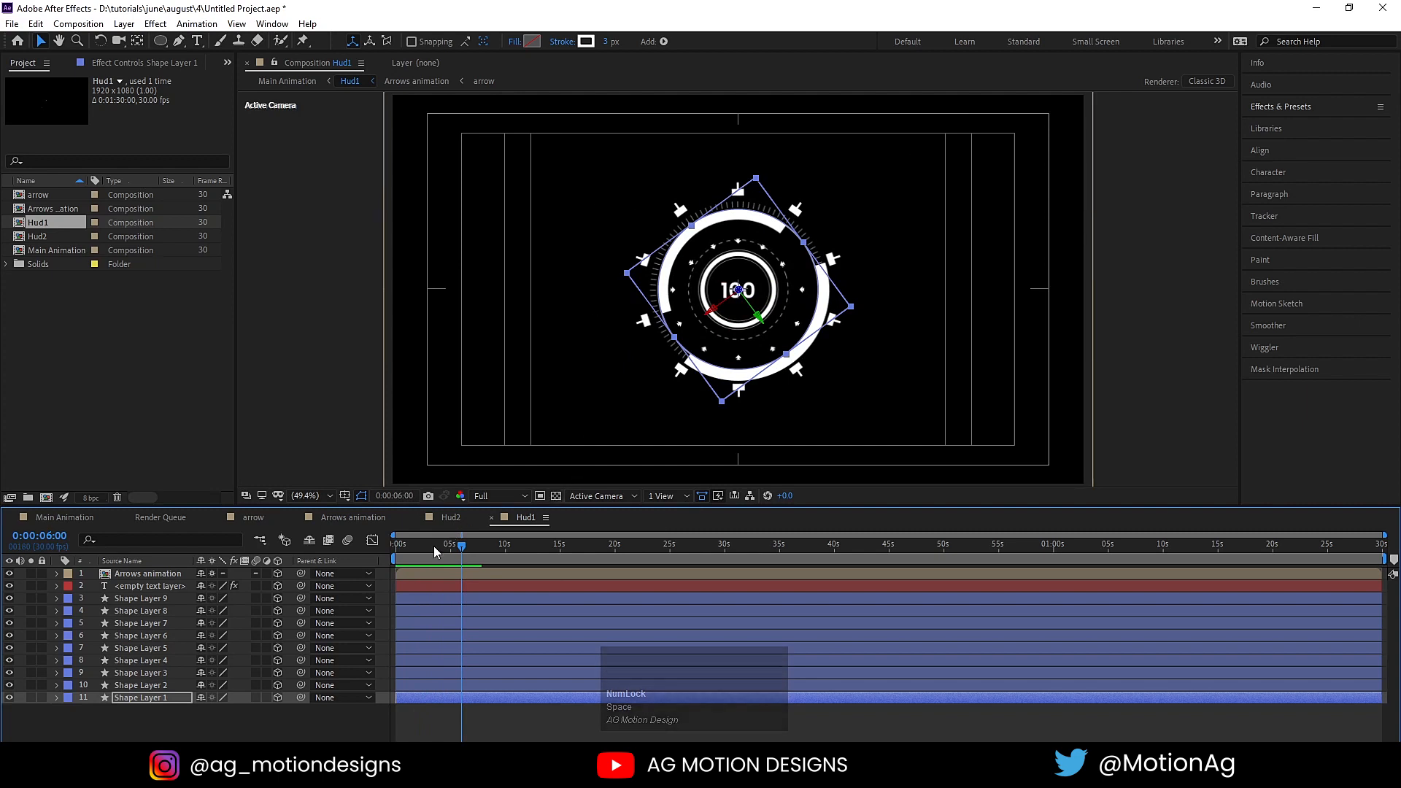
click(396, 545)
key(space)
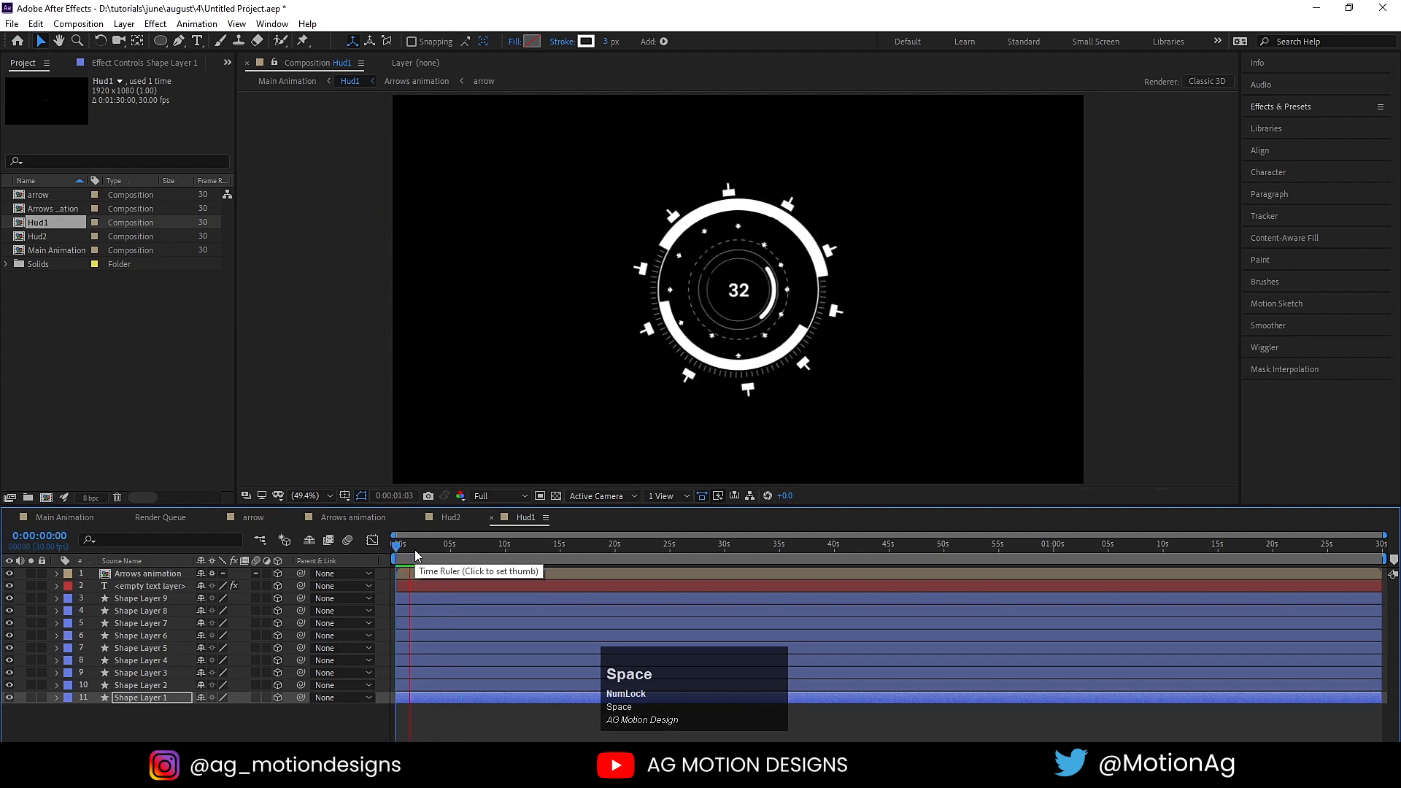
key(space)
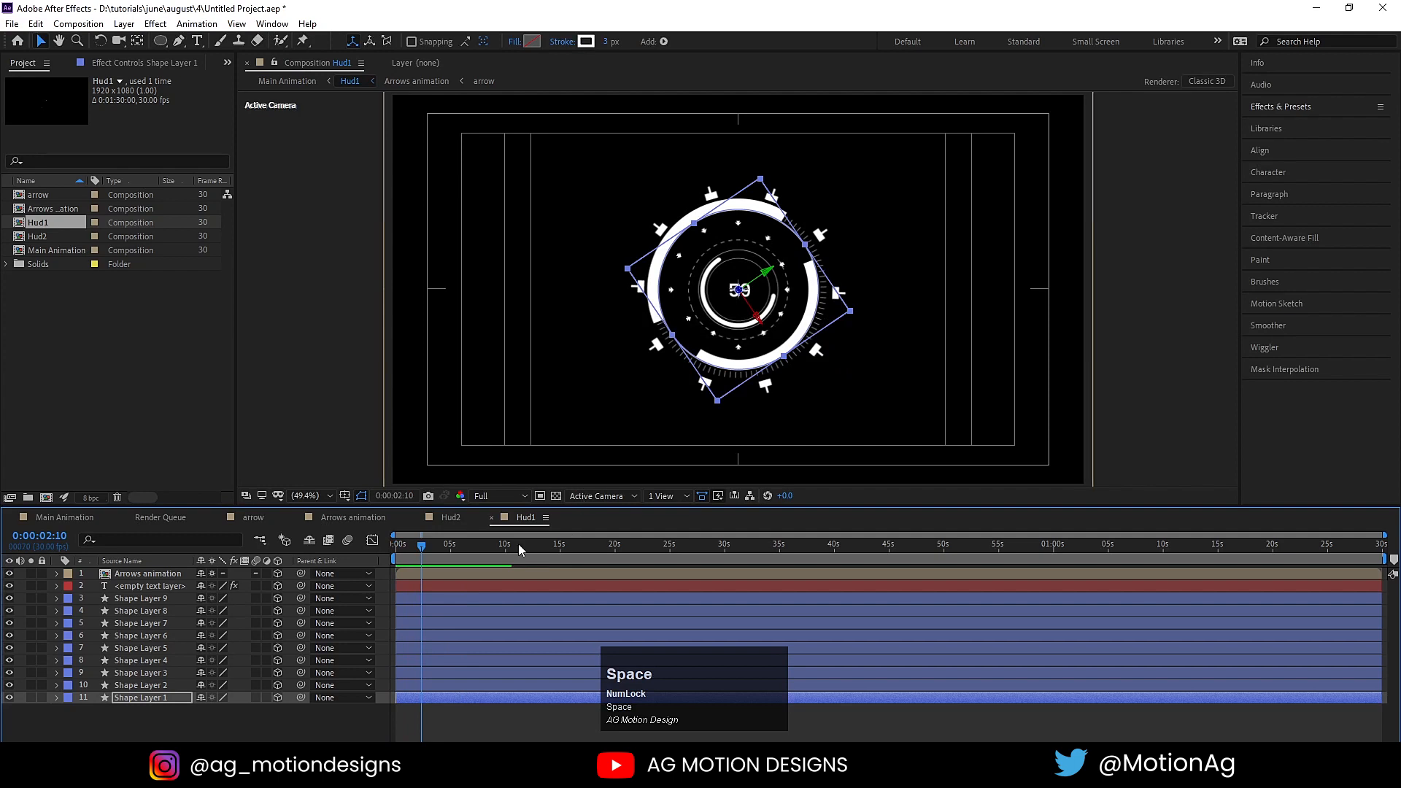
key(space)
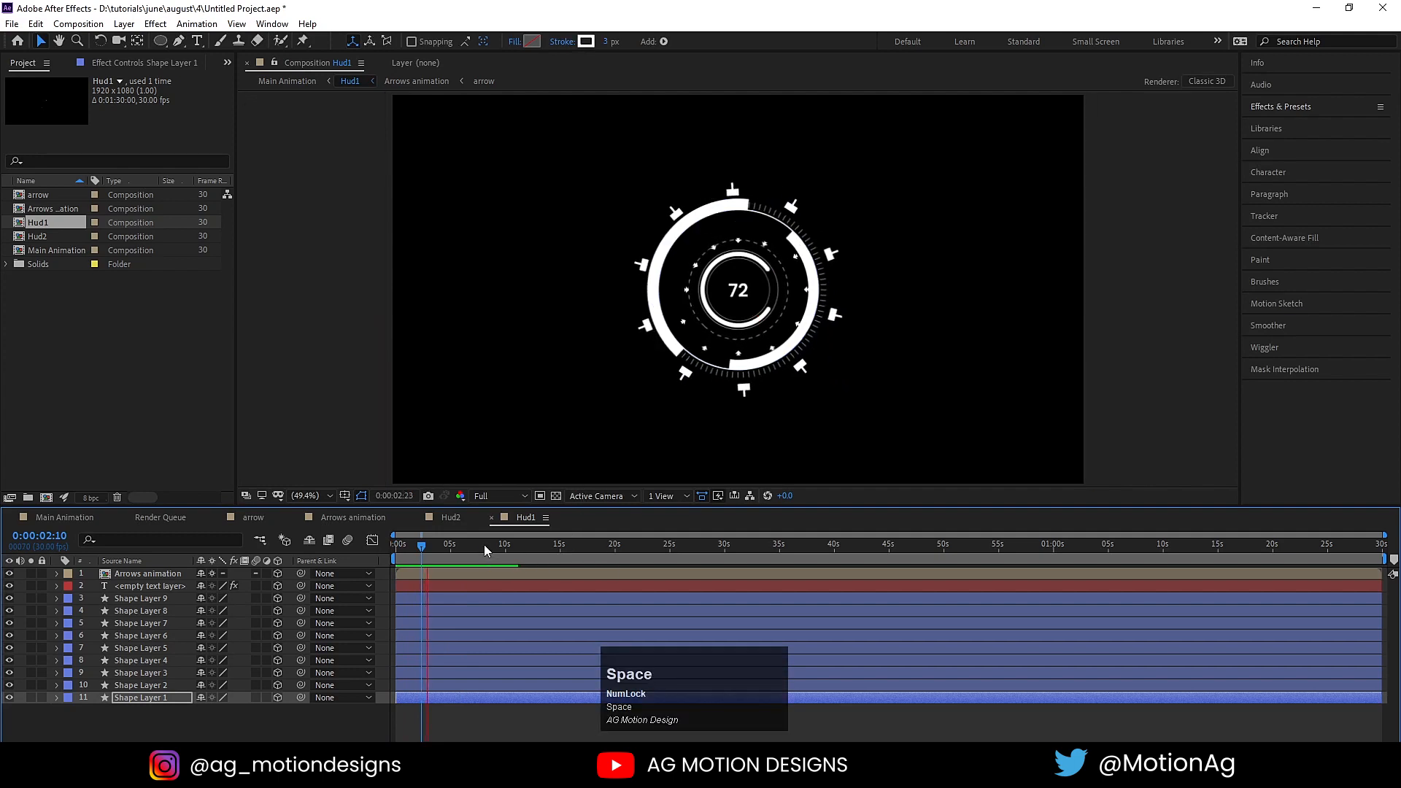
Replay Hud1 from its first frame to recheck how the spaced layers move
key(space)
click(400, 546)
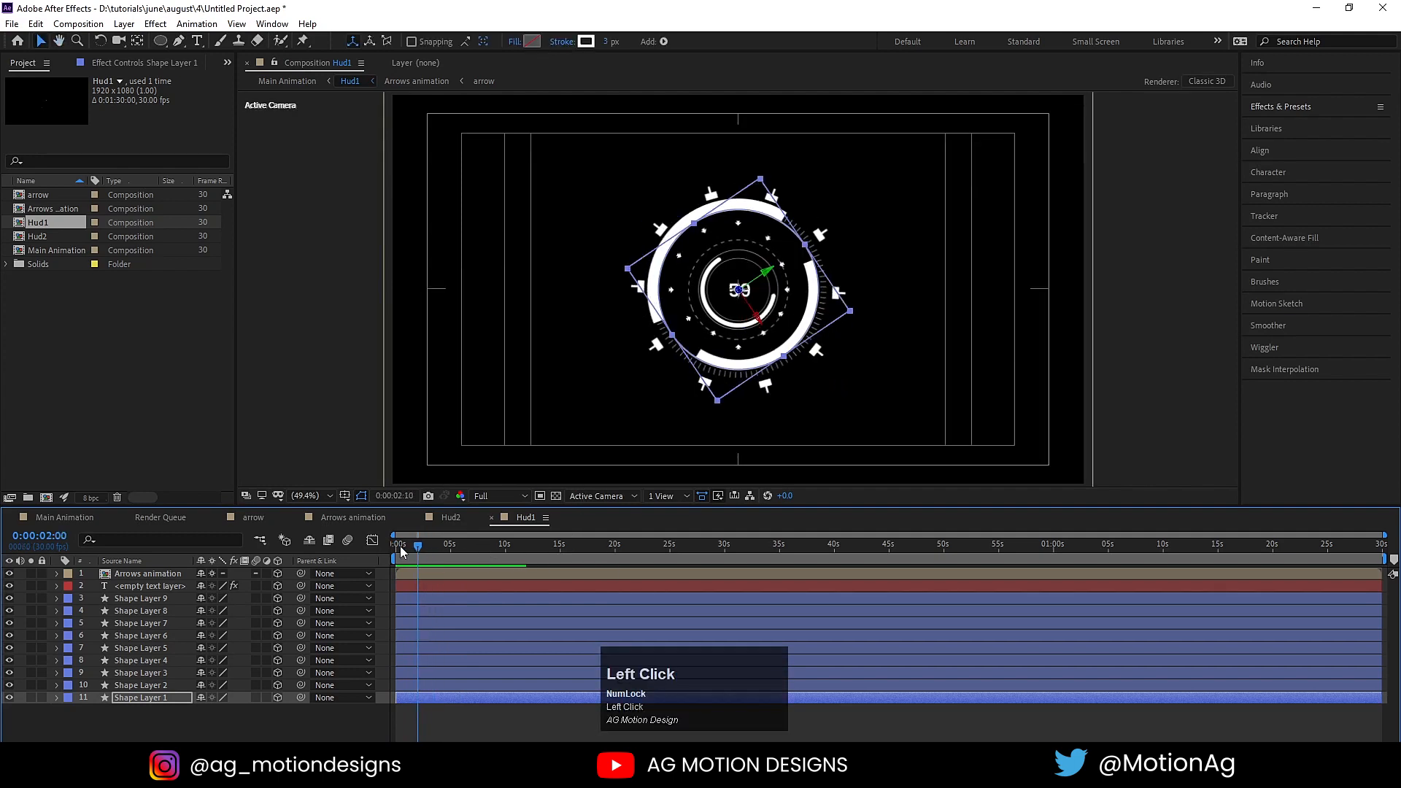
key(space)
key(space)
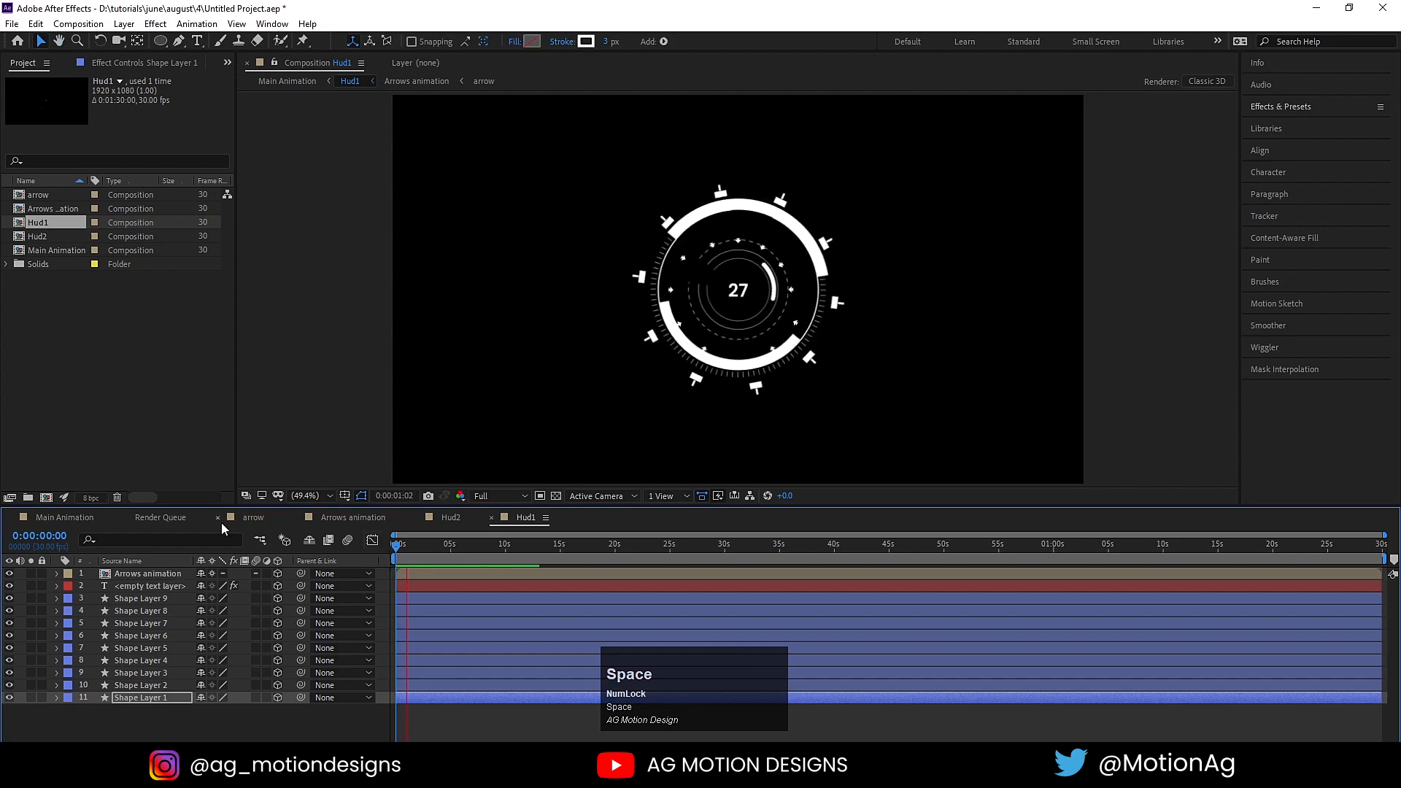
Open the Hud2 composition from Main Animation, fit it to the viewer and switch to the Left view
click(73, 519)
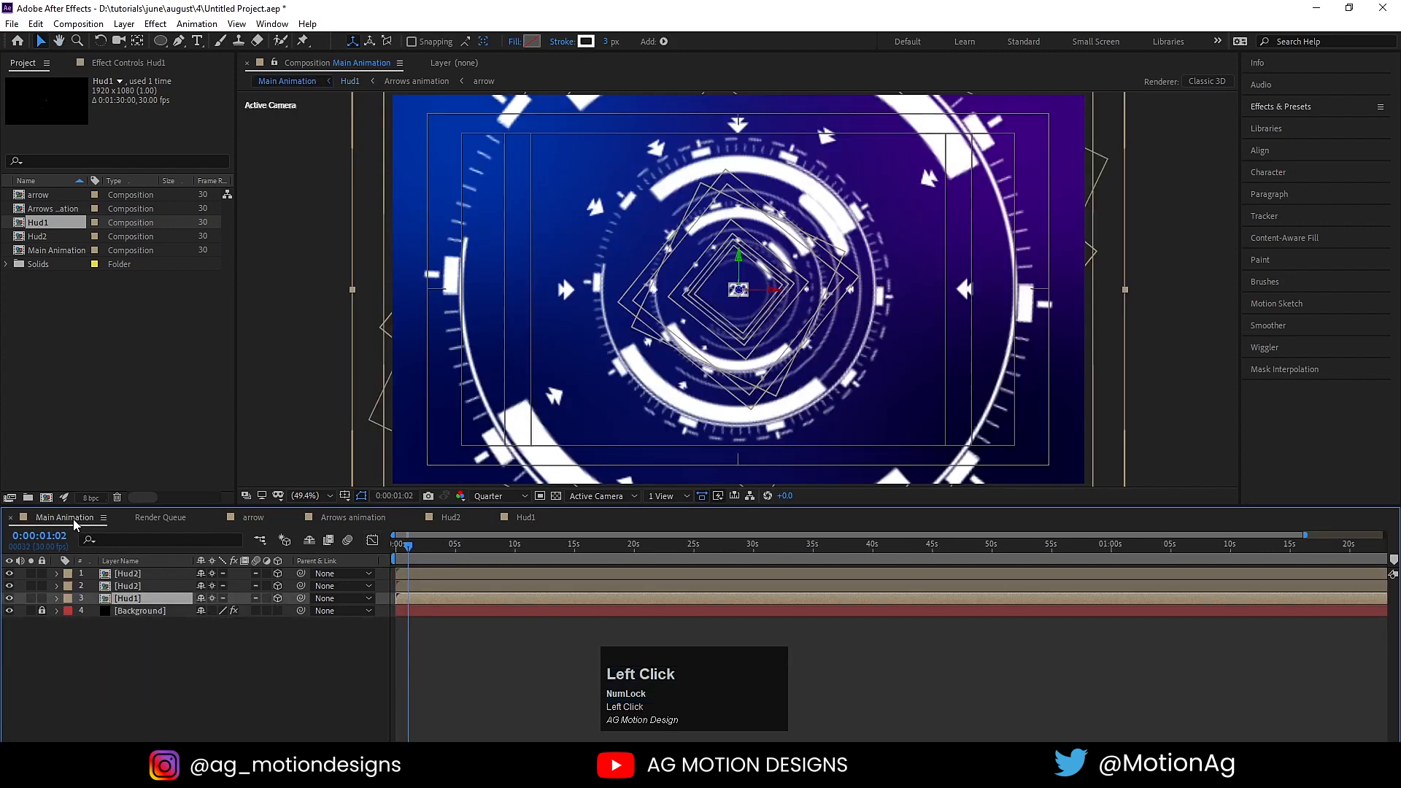
double_click(142, 585)
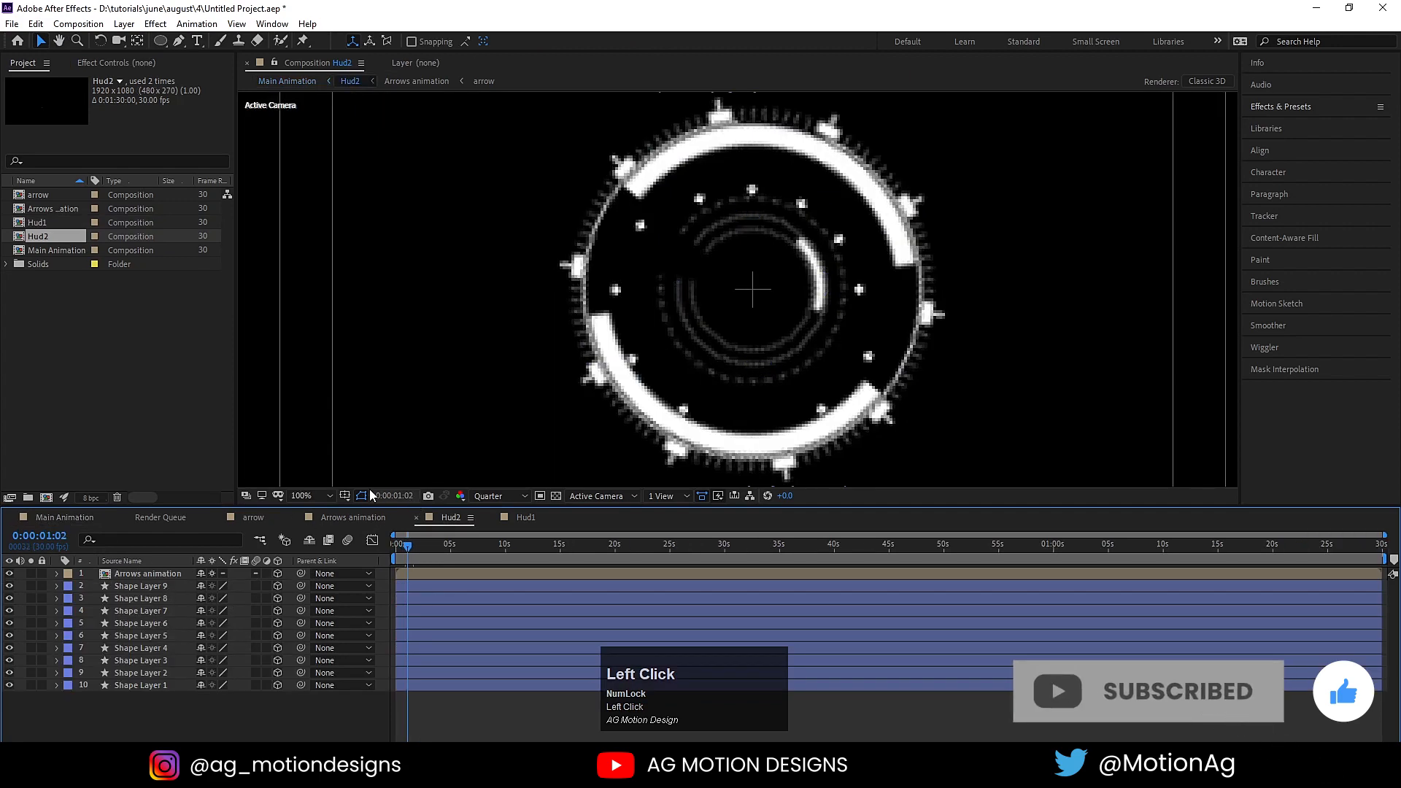
click(312, 495)
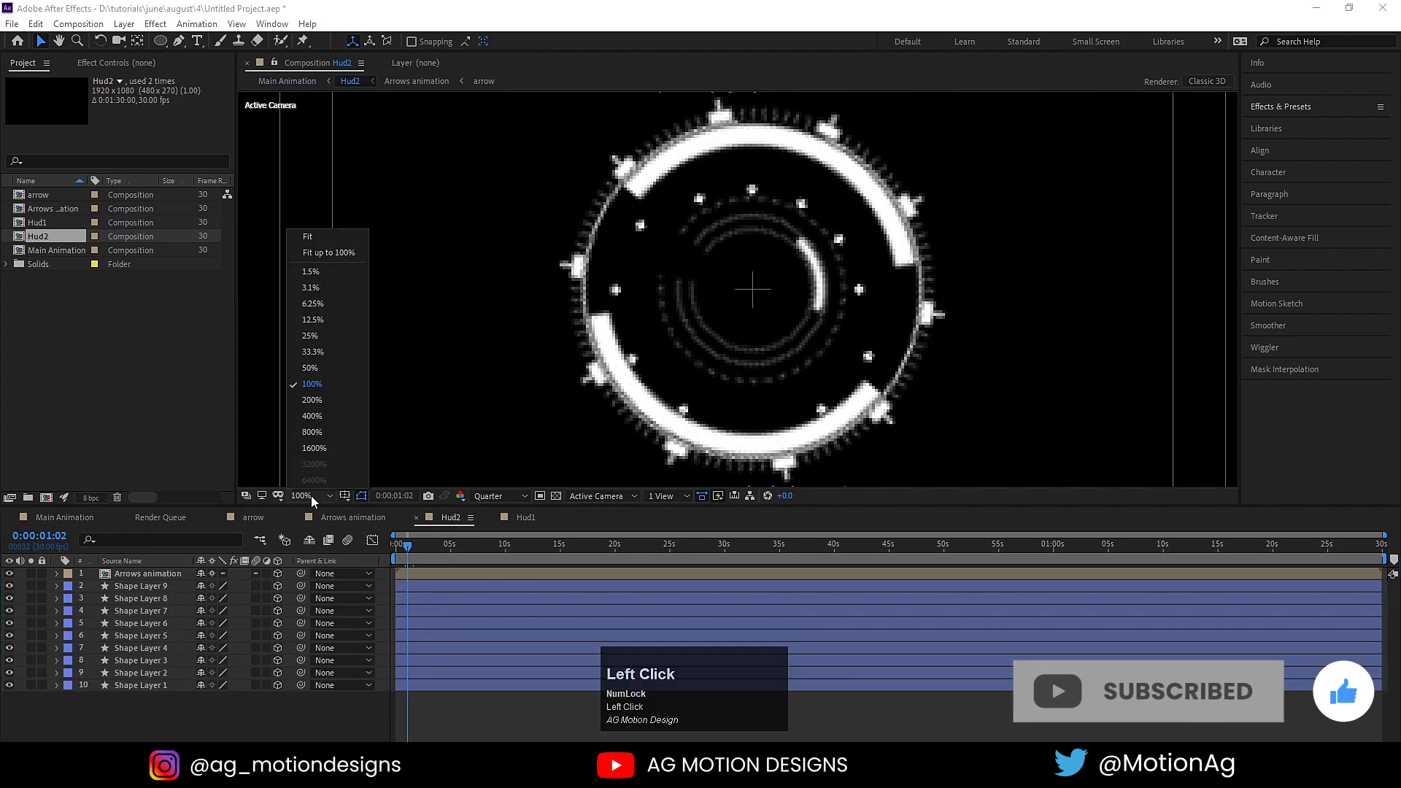
click(317, 239)
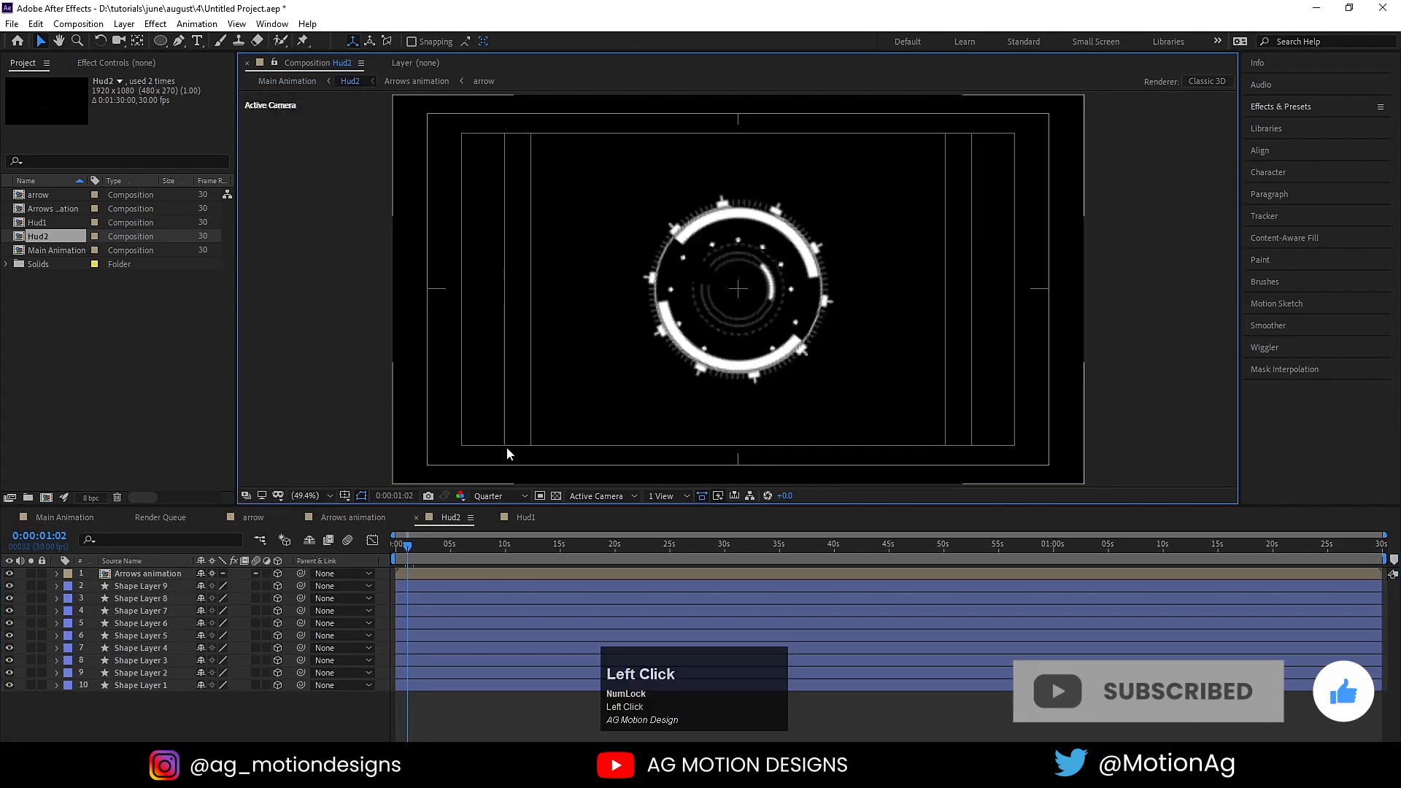
click(584, 500)
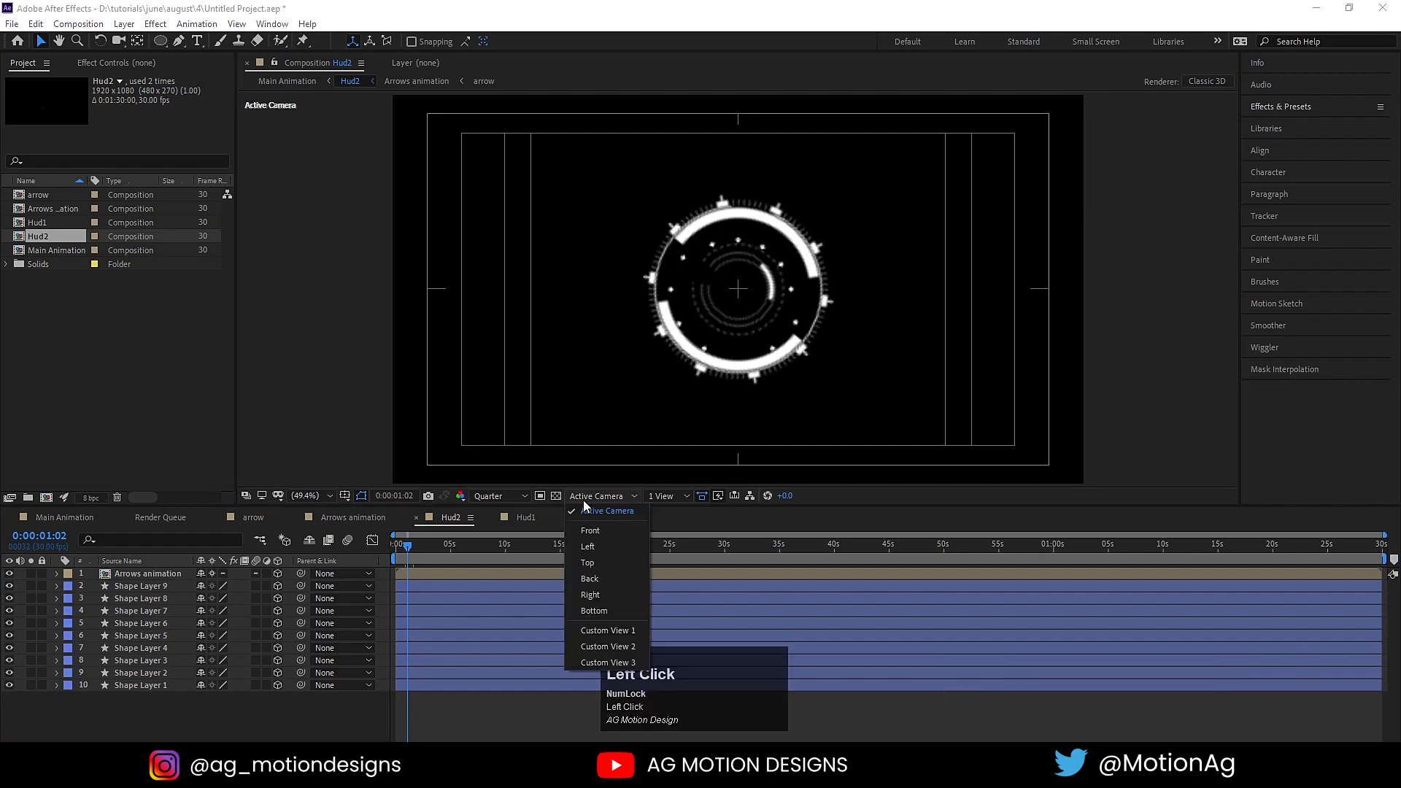
click(603, 547)
Push the Arrows animation layer back along Z in Hud2 and bring Shape Layer 9 forward in front of the other layers
click(149, 575)
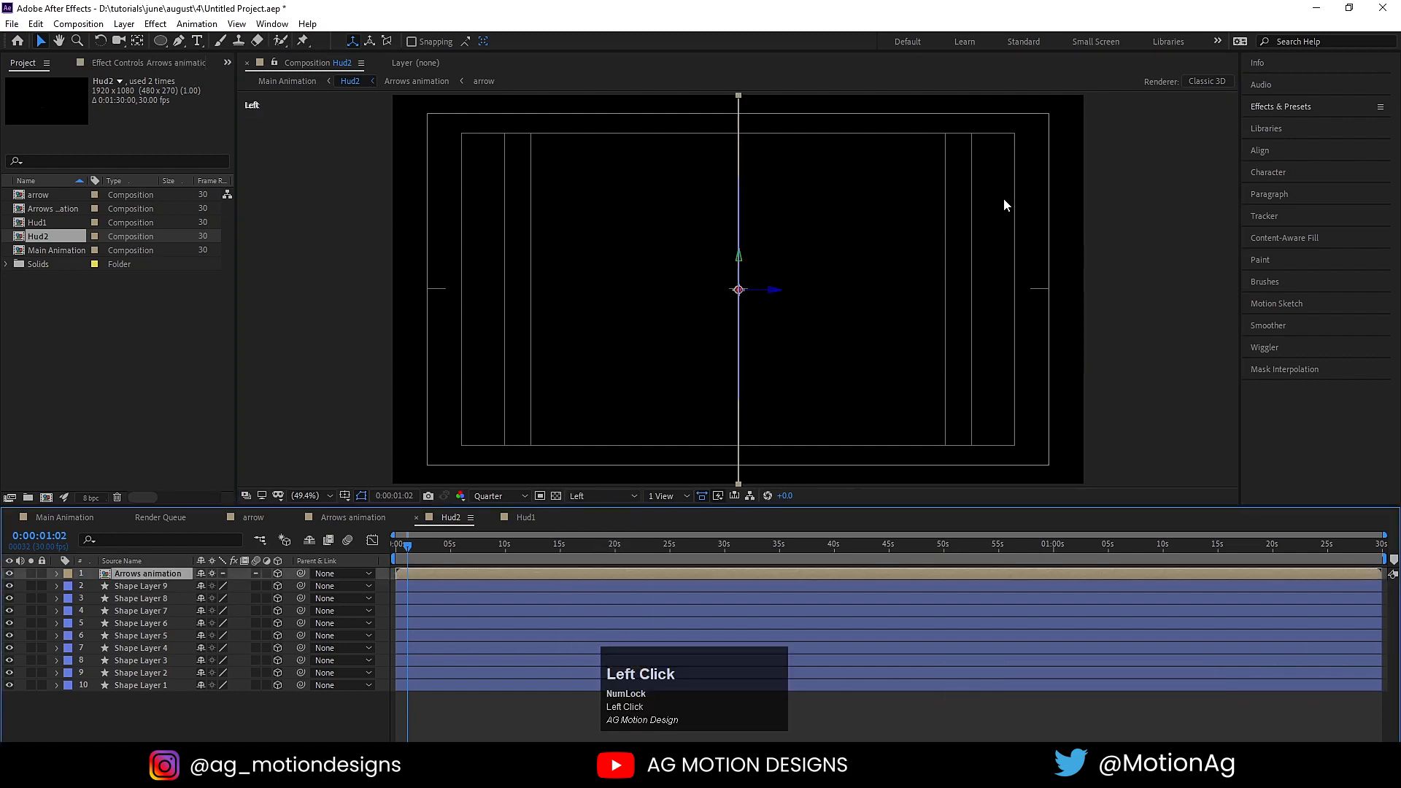
click(778, 288)
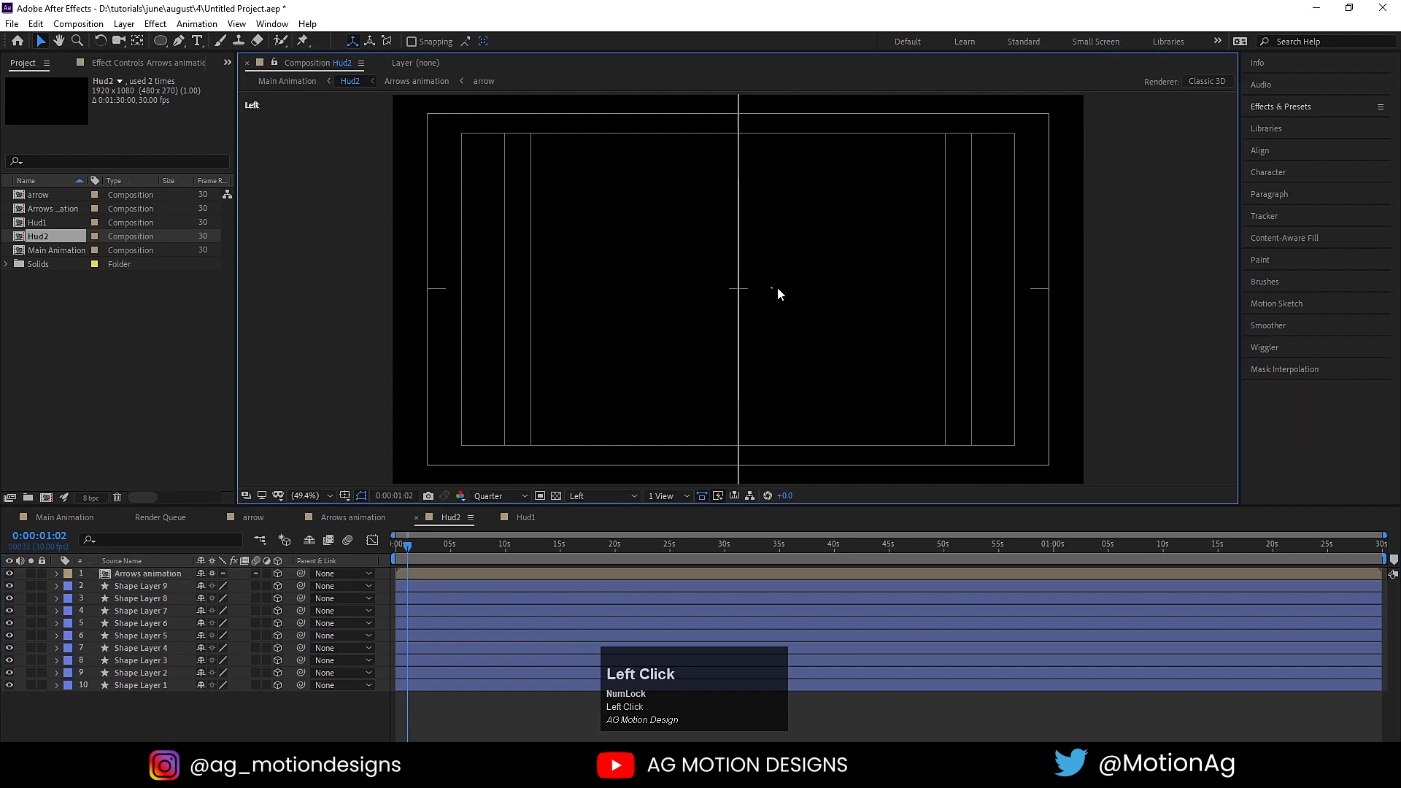
click(127, 577)
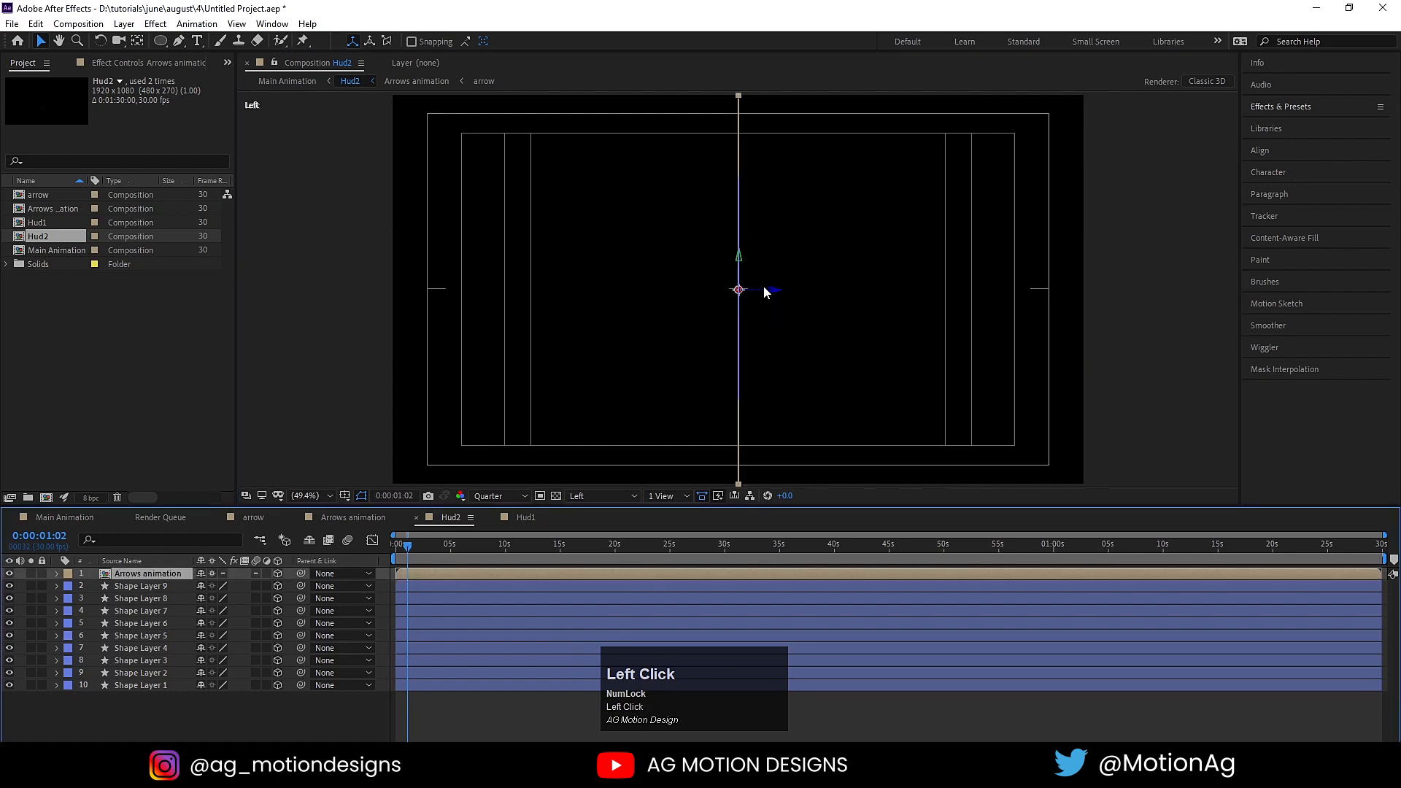
drag(769, 292, 807, 295)
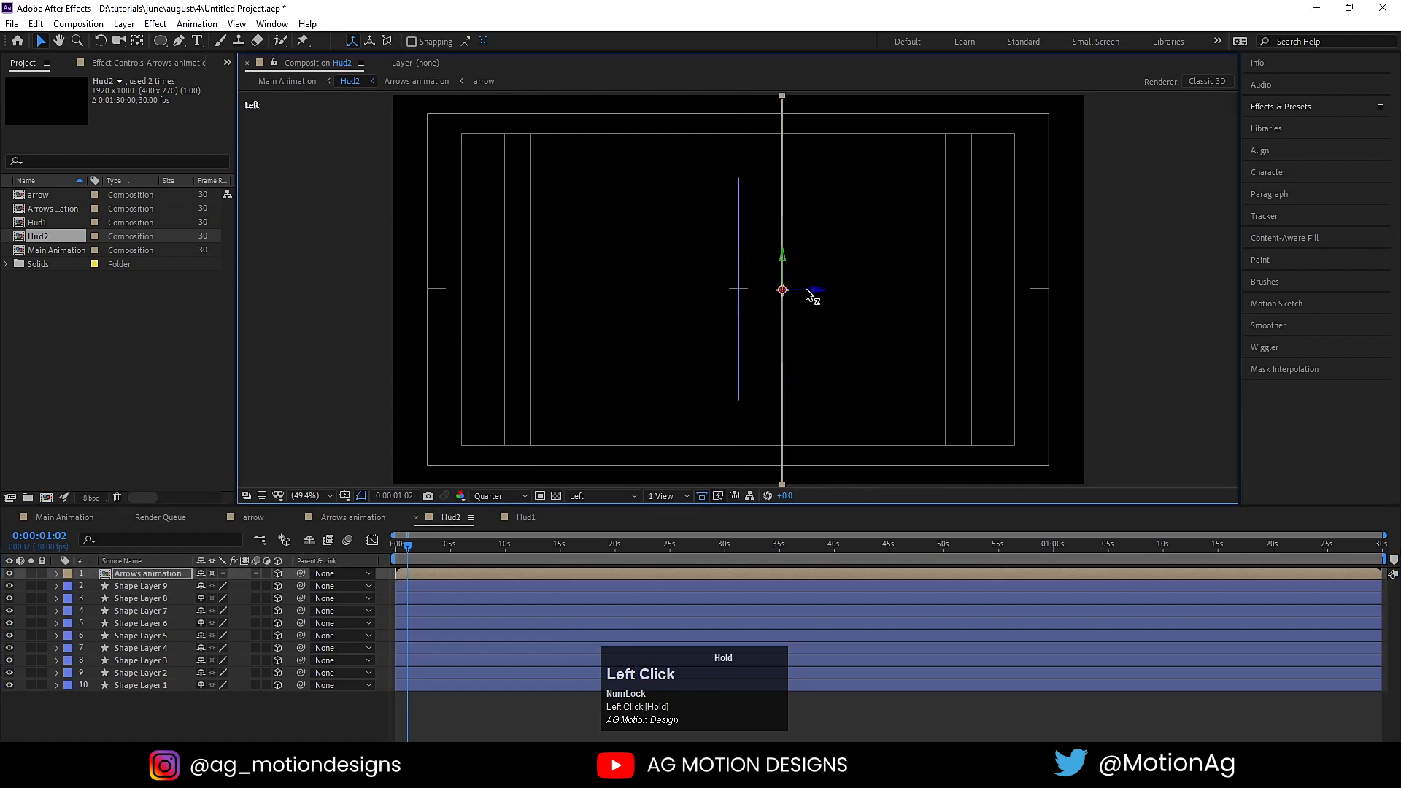
click(131, 587)
drag(772, 295, 738, 294)
Push Shape Layer 8 back along Z behind the Arrows animation layer, and Shape Layer 7 slightly behind Shape Layer 8
click(172, 603)
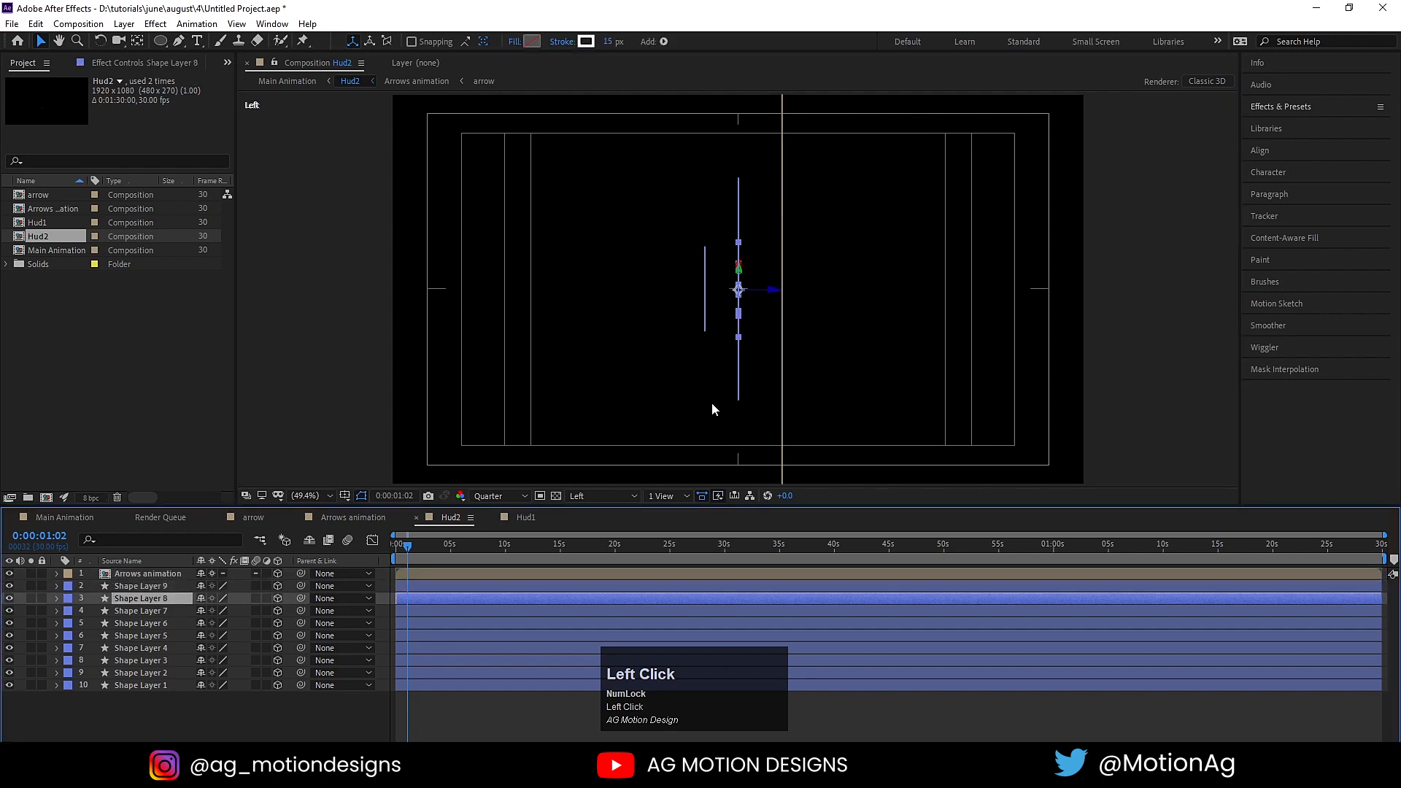
click(765, 289)
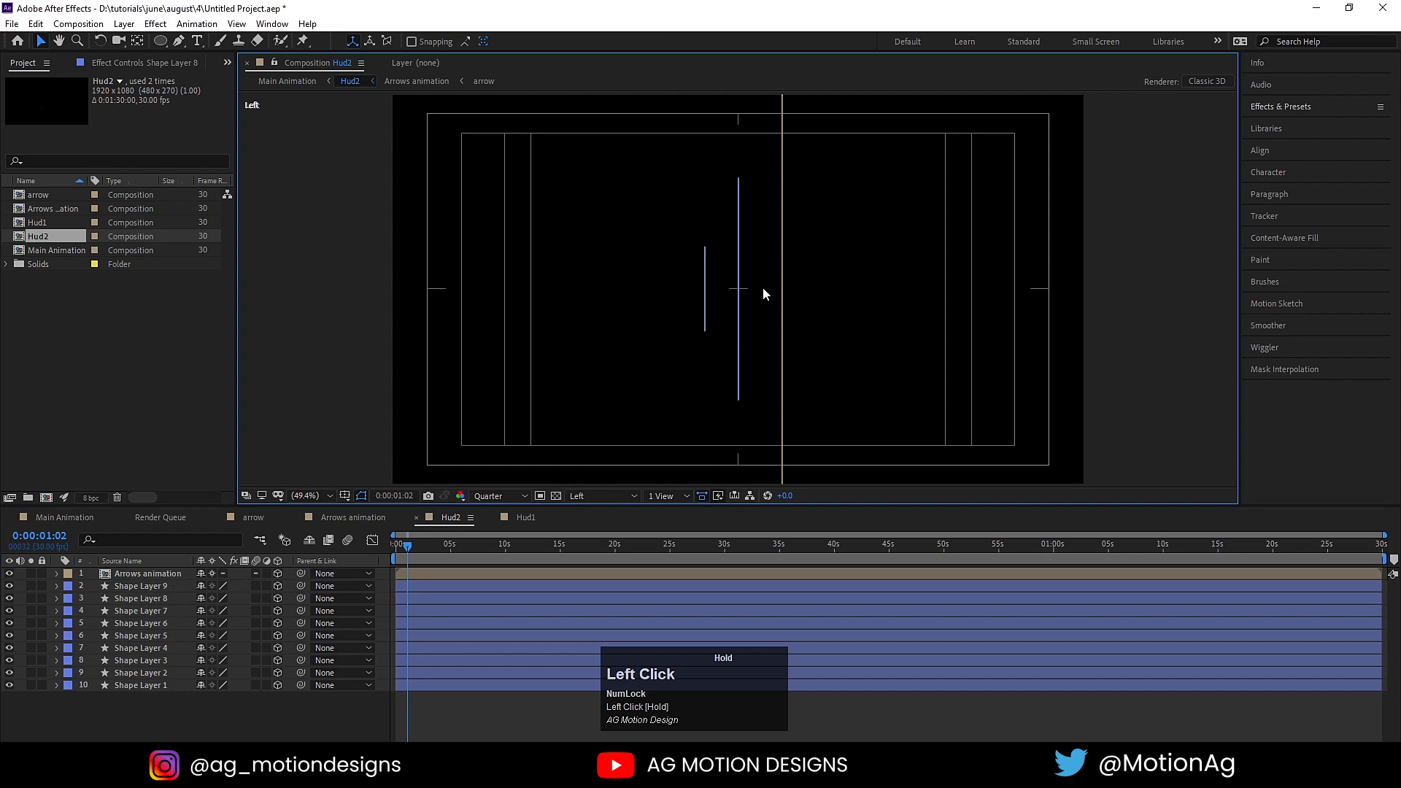
click(138, 599)
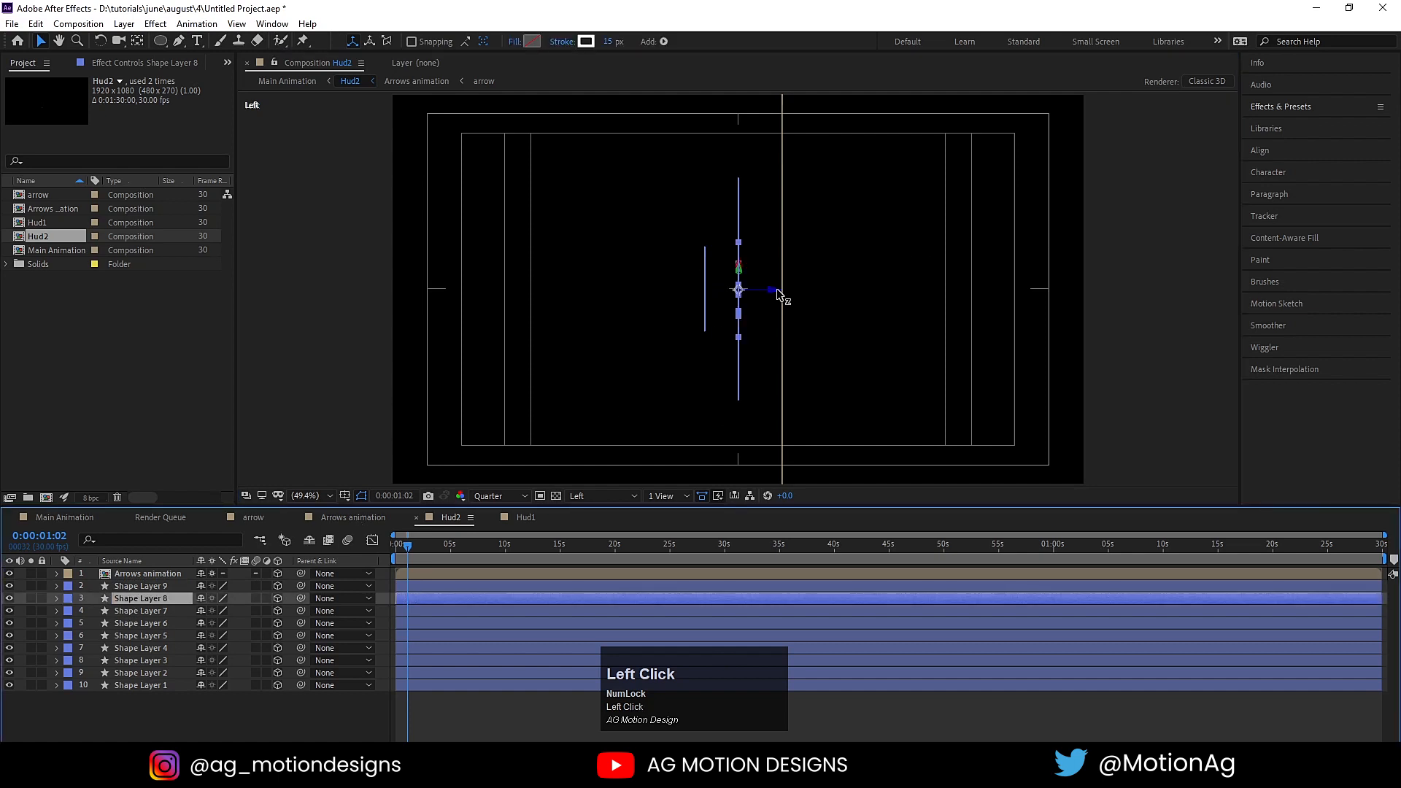
drag(777, 287, 852, 289)
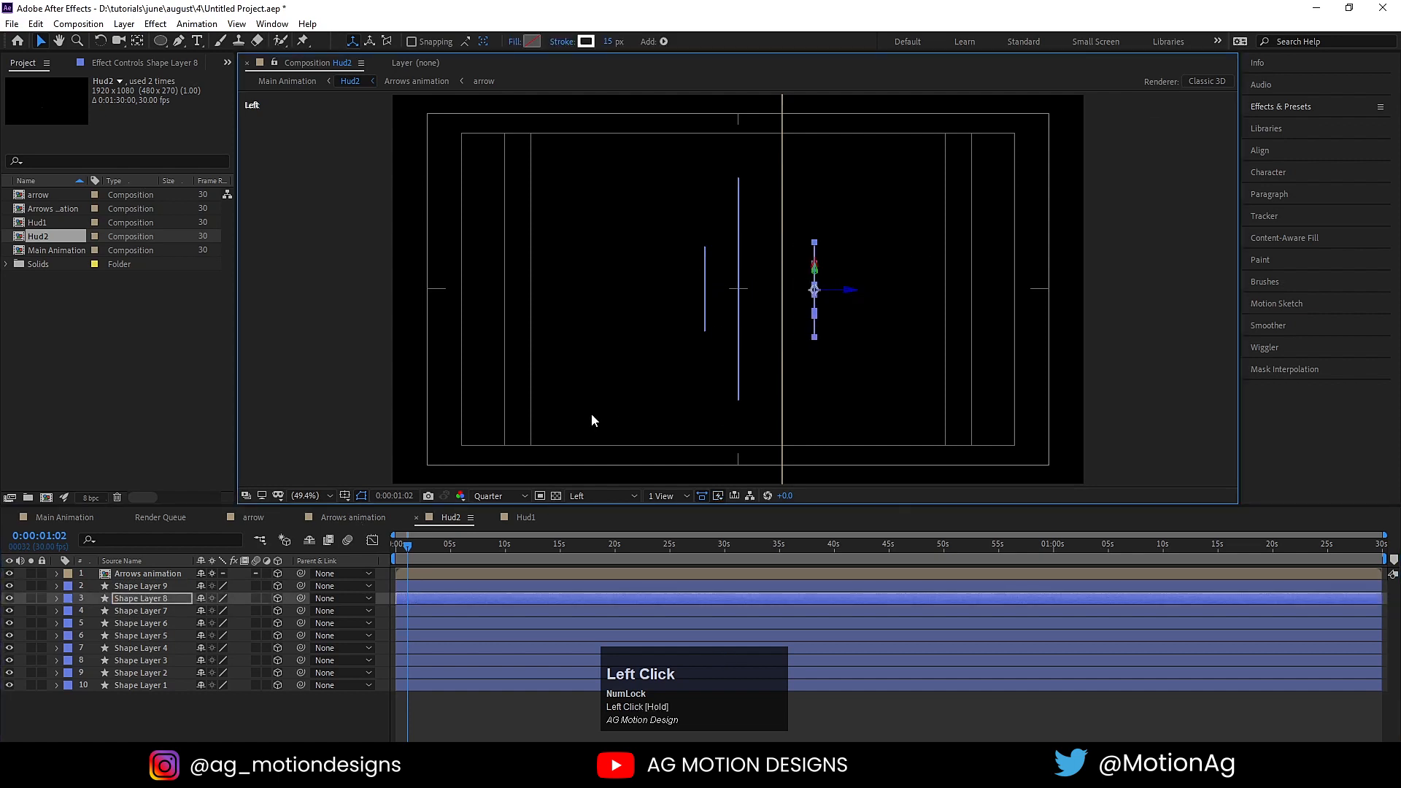
click(160, 611)
drag(779, 292, 868, 290)
Push Shape Layer 6 back along Z behind Shape Layer 7, and Shape Layer 5 slightly back, in front of the Arrows animation layer
click(143, 623)
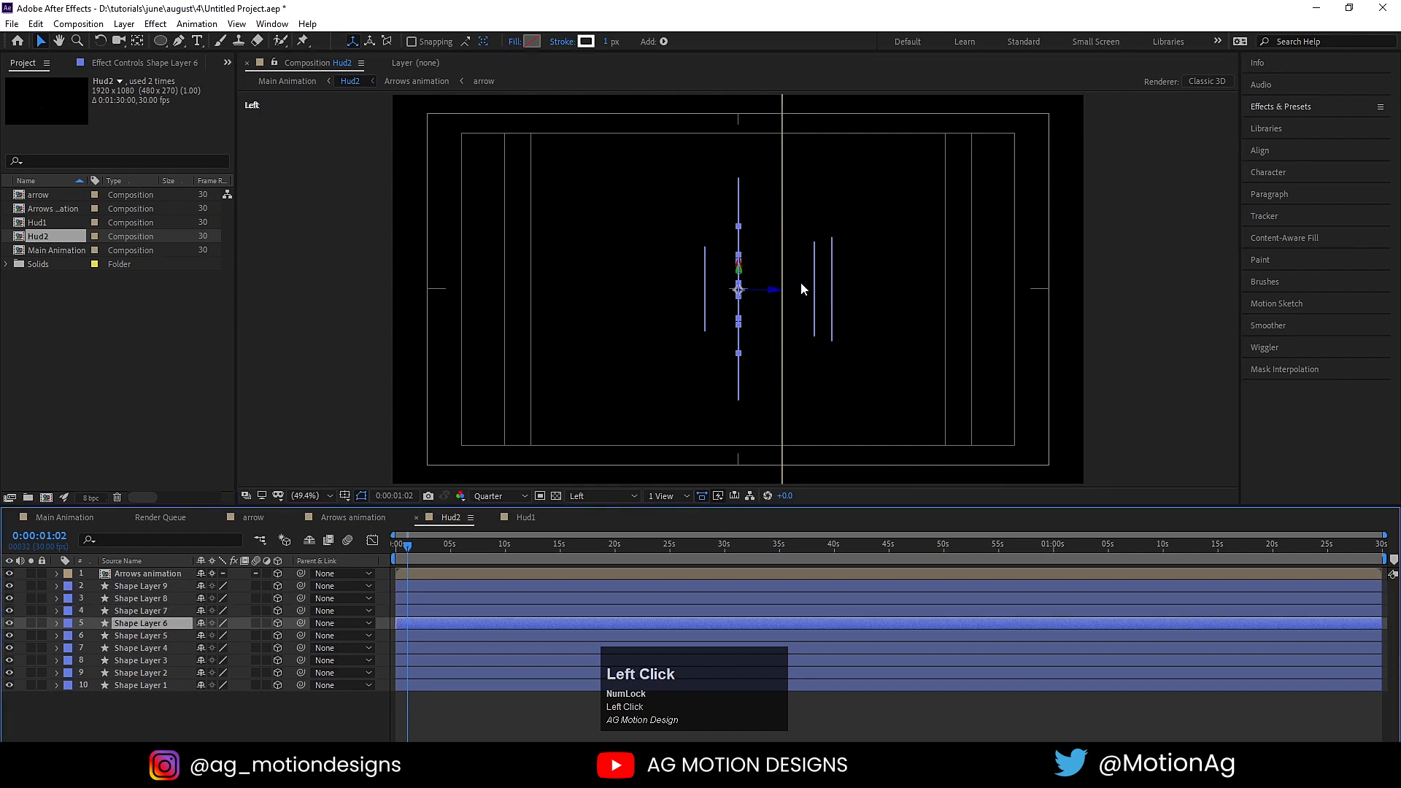
mouse_move(768, 293)
mouse_down()
mouse_move(912, 298)
mouse_move(892, 294)
mouse_up()
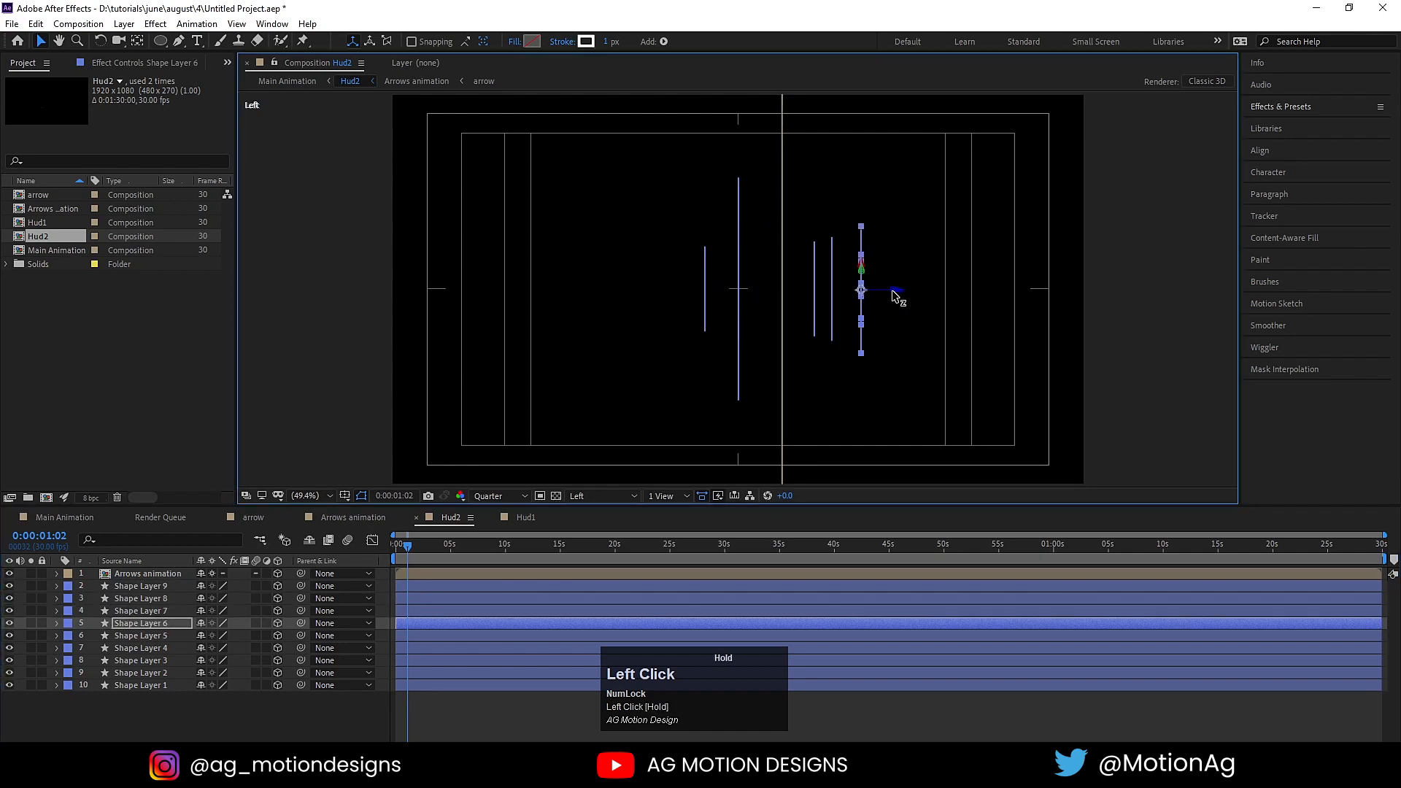
click(163, 634)
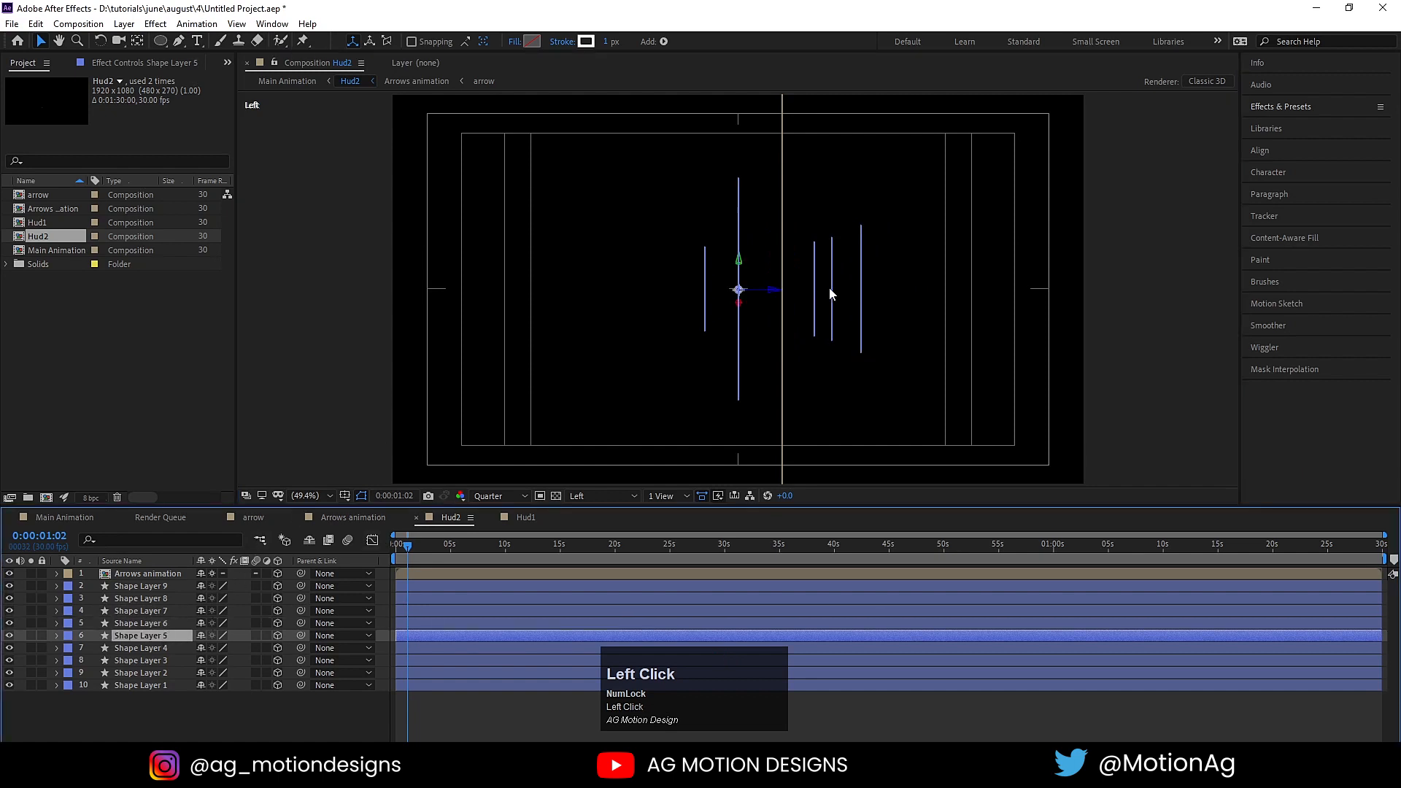
drag(777, 295, 798, 297)
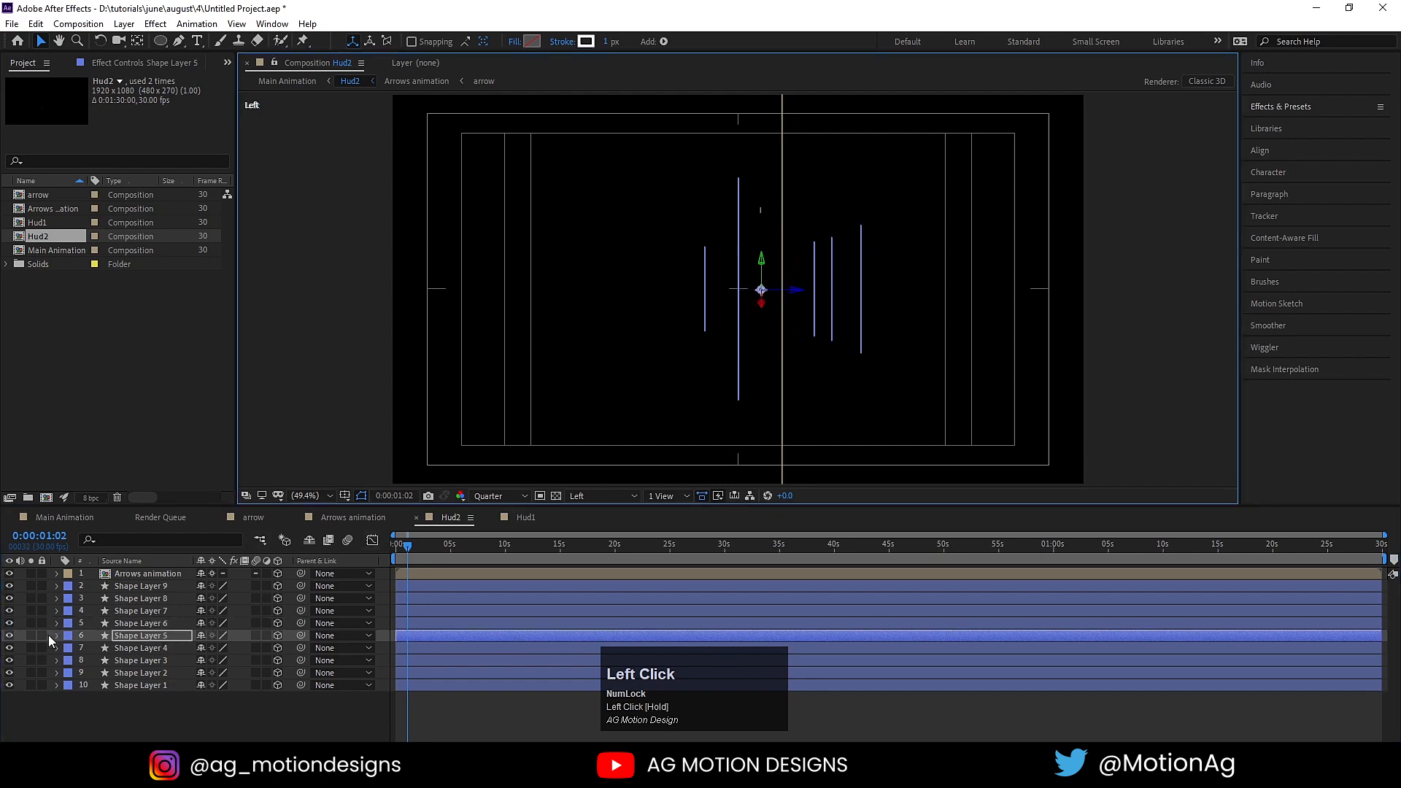
Push Shape Layer 4 back between Arrows animation and Shape Layer 8, and bring Shape Layer 3 slightly forward, behind Shape Layer 9
click(132, 648)
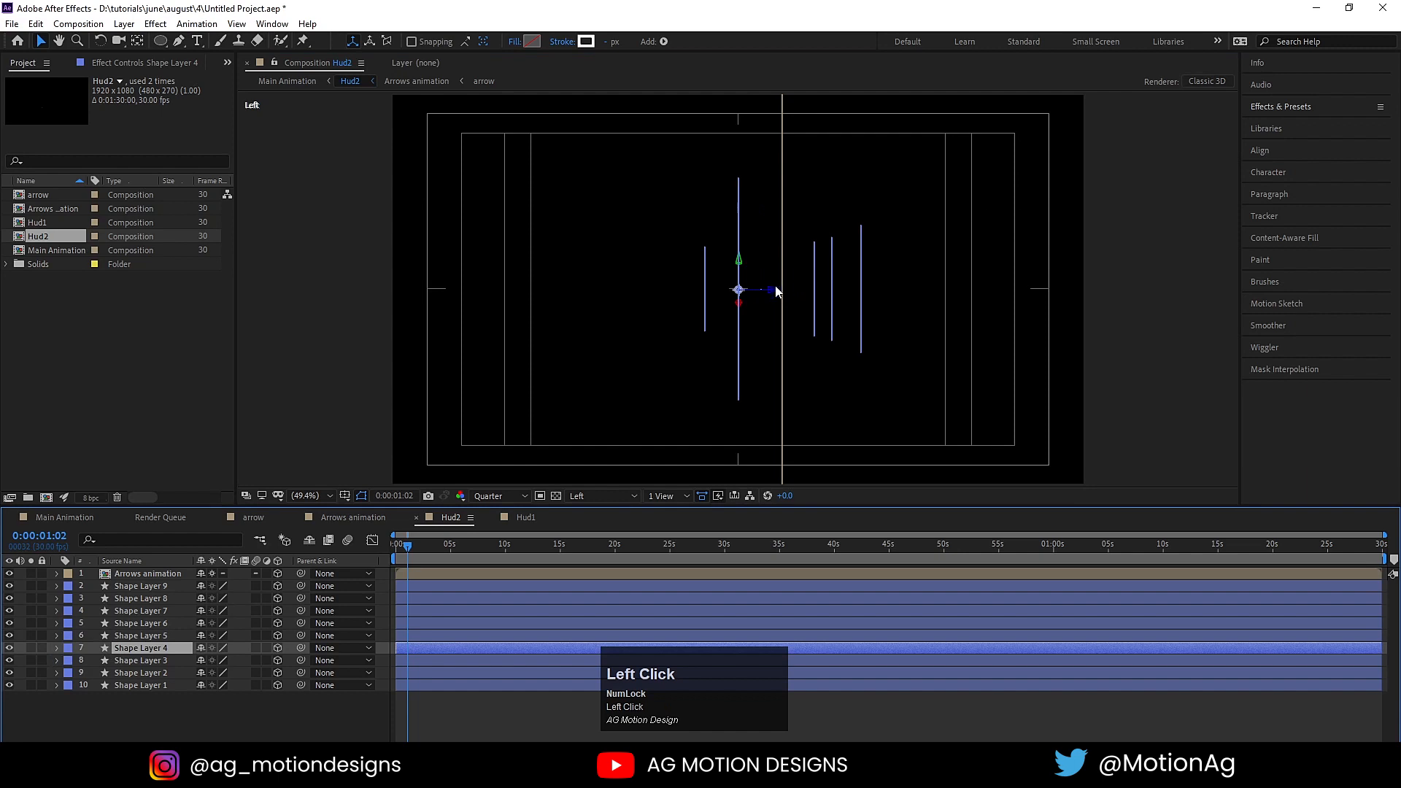
drag(776, 295, 835, 296)
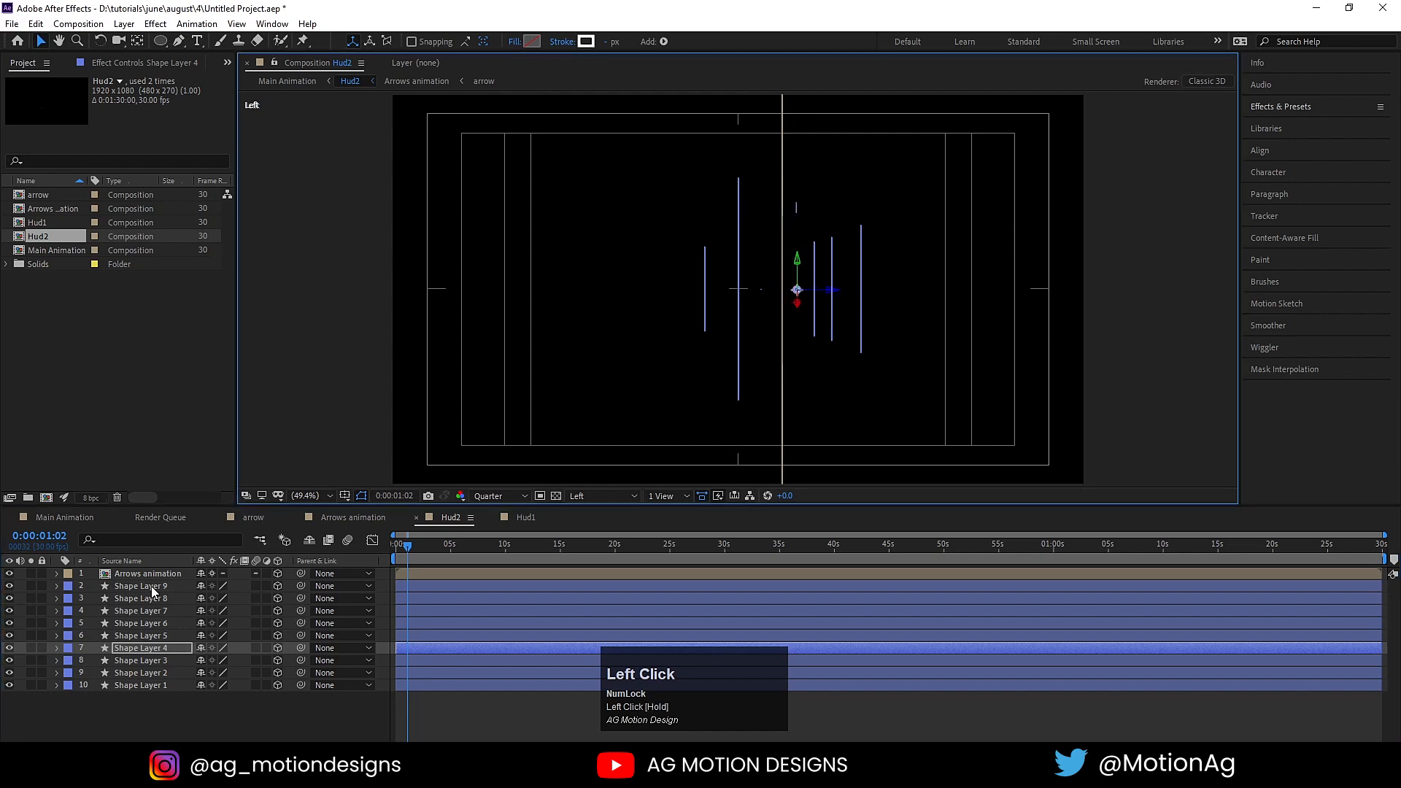
click(142, 660)
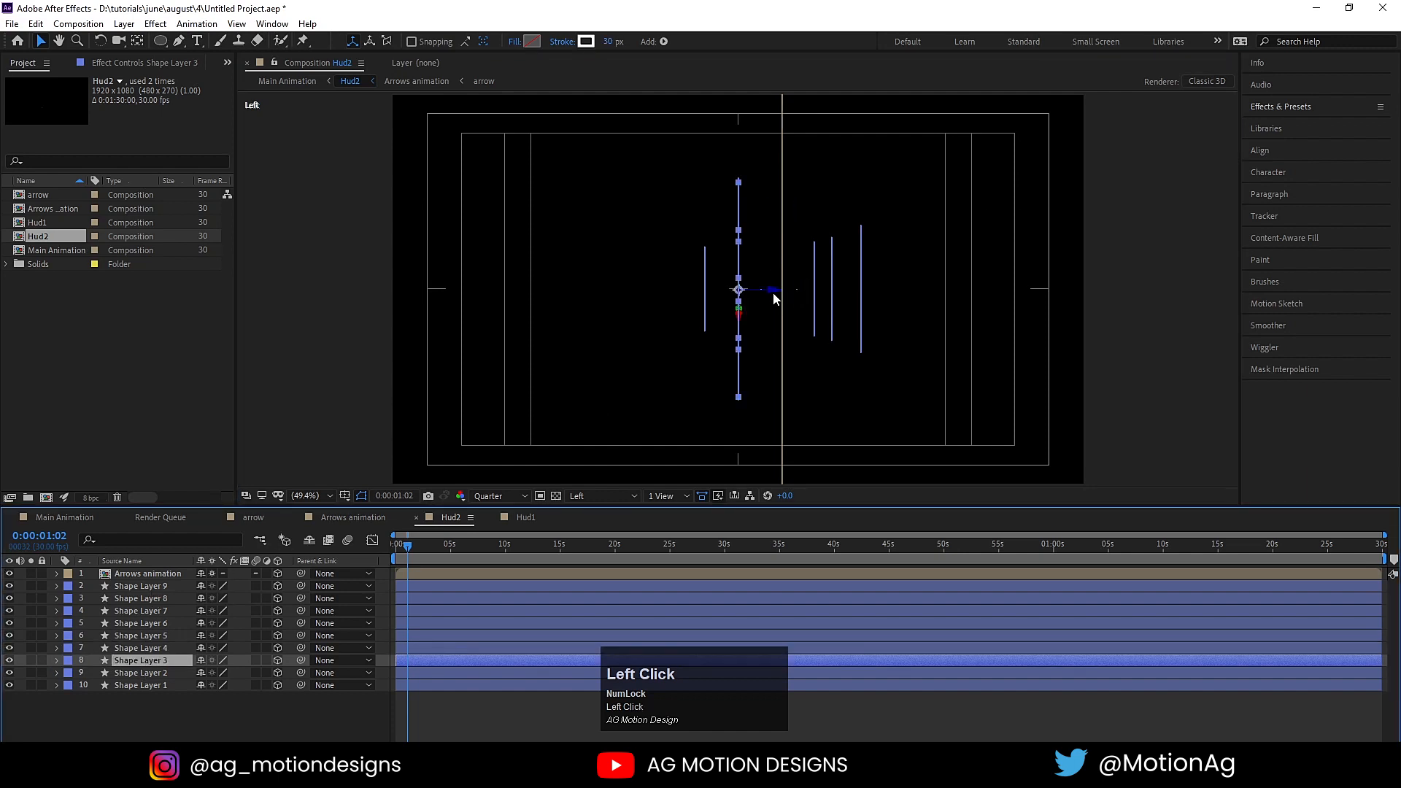
drag(773, 297, 759, 296)
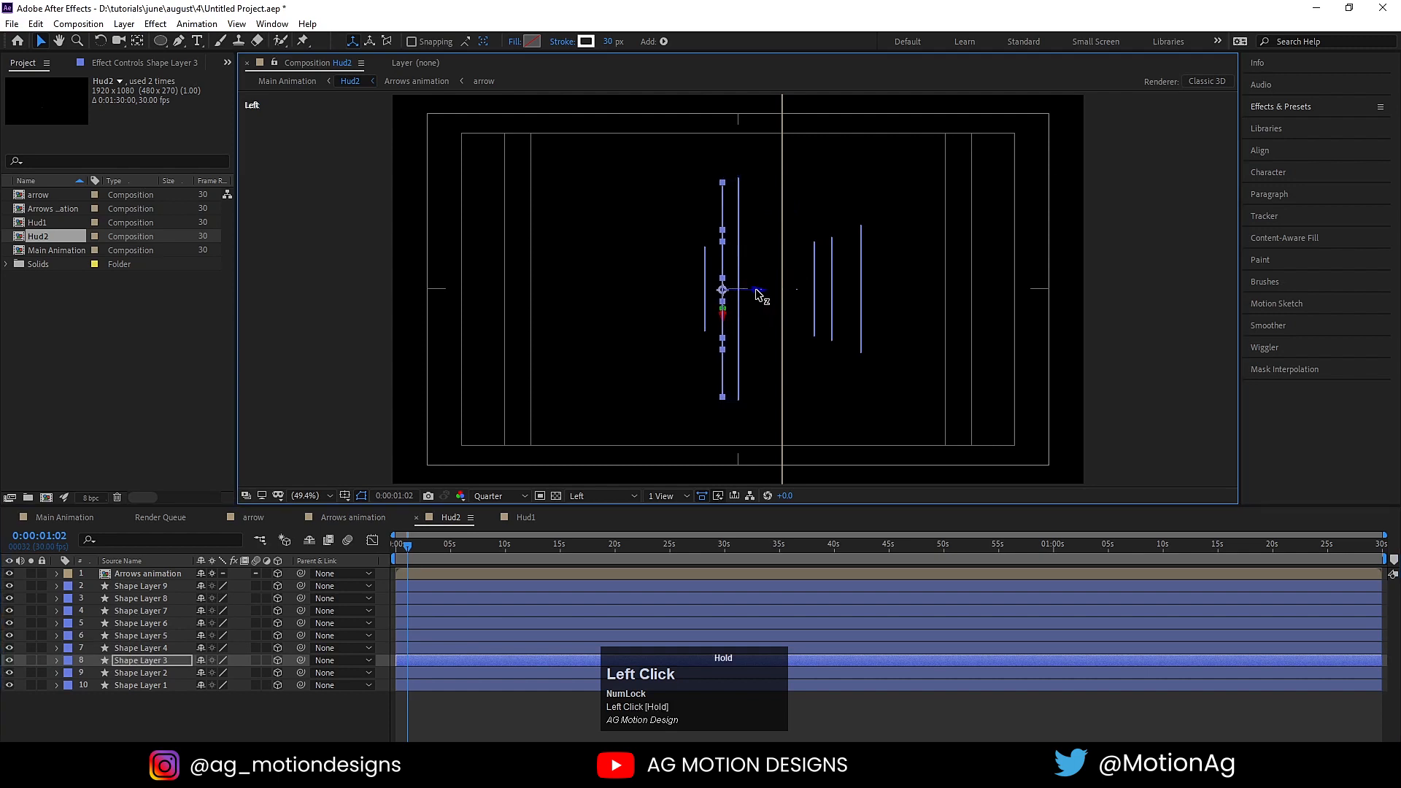
Push Shape Layer 2 back along Z between Shape Layers 7 and 6, and Shape Layer 1 slightly back, in front of Shape Layer 5
click(141, 672)
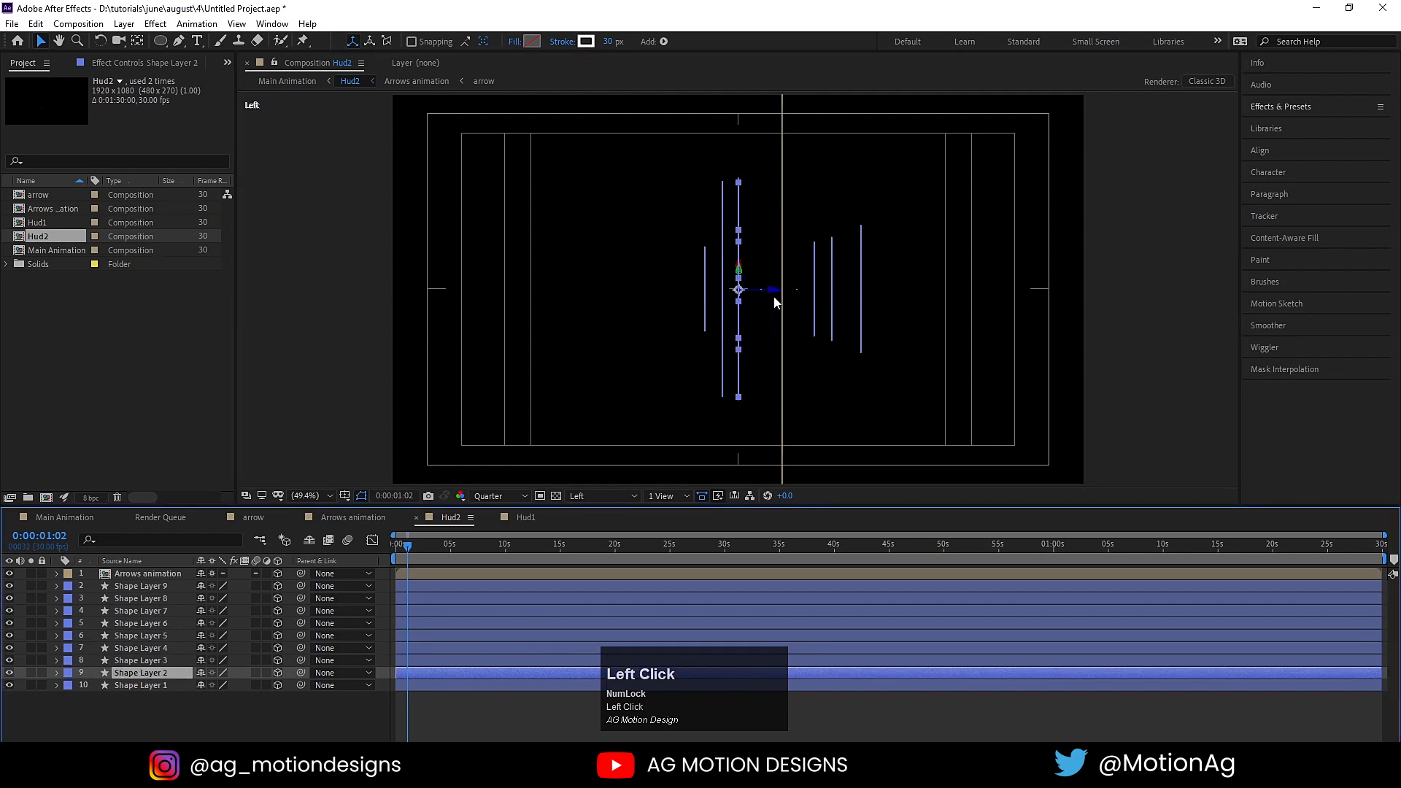
drag(774, 293, 760, 292)
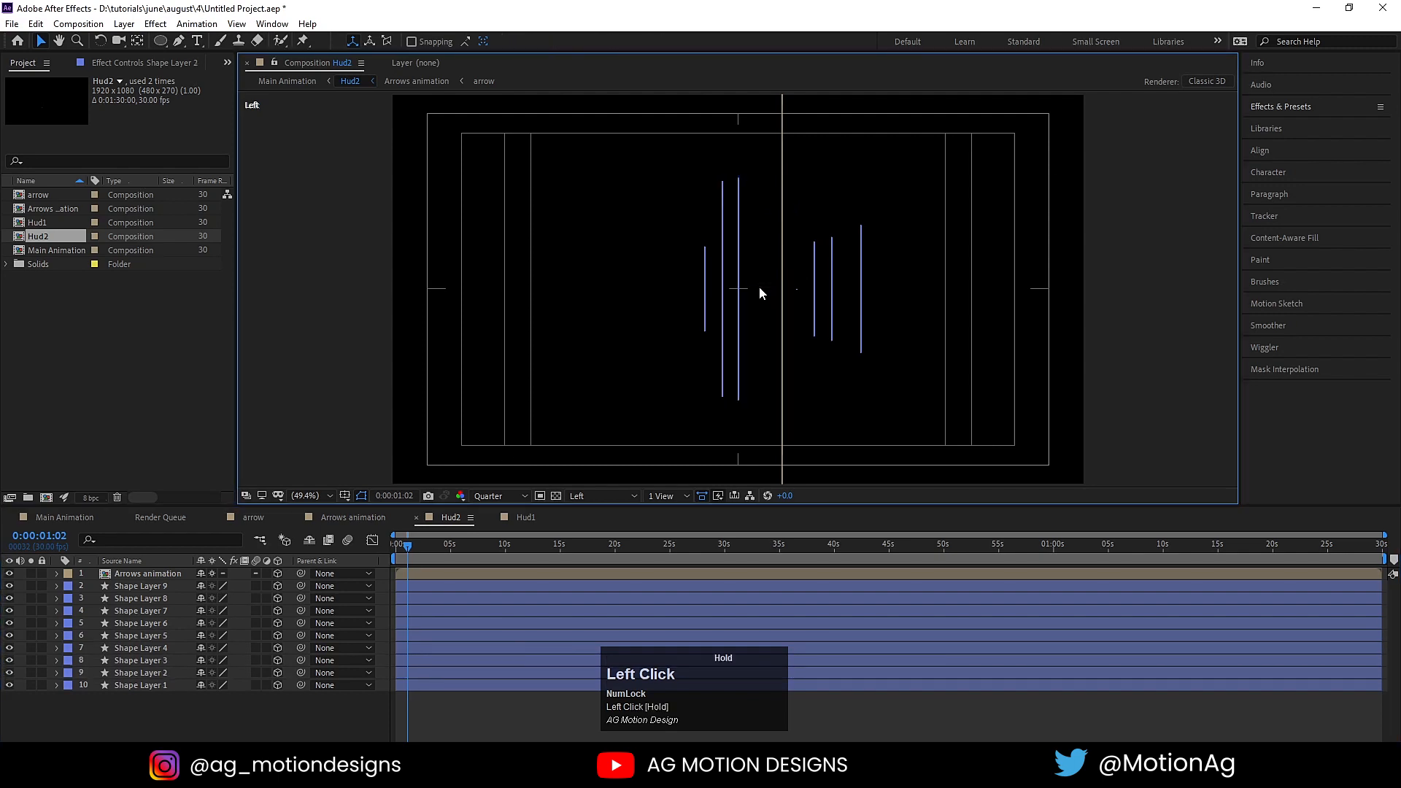
click(174, 669)
drag(774, 293, 879, 290)
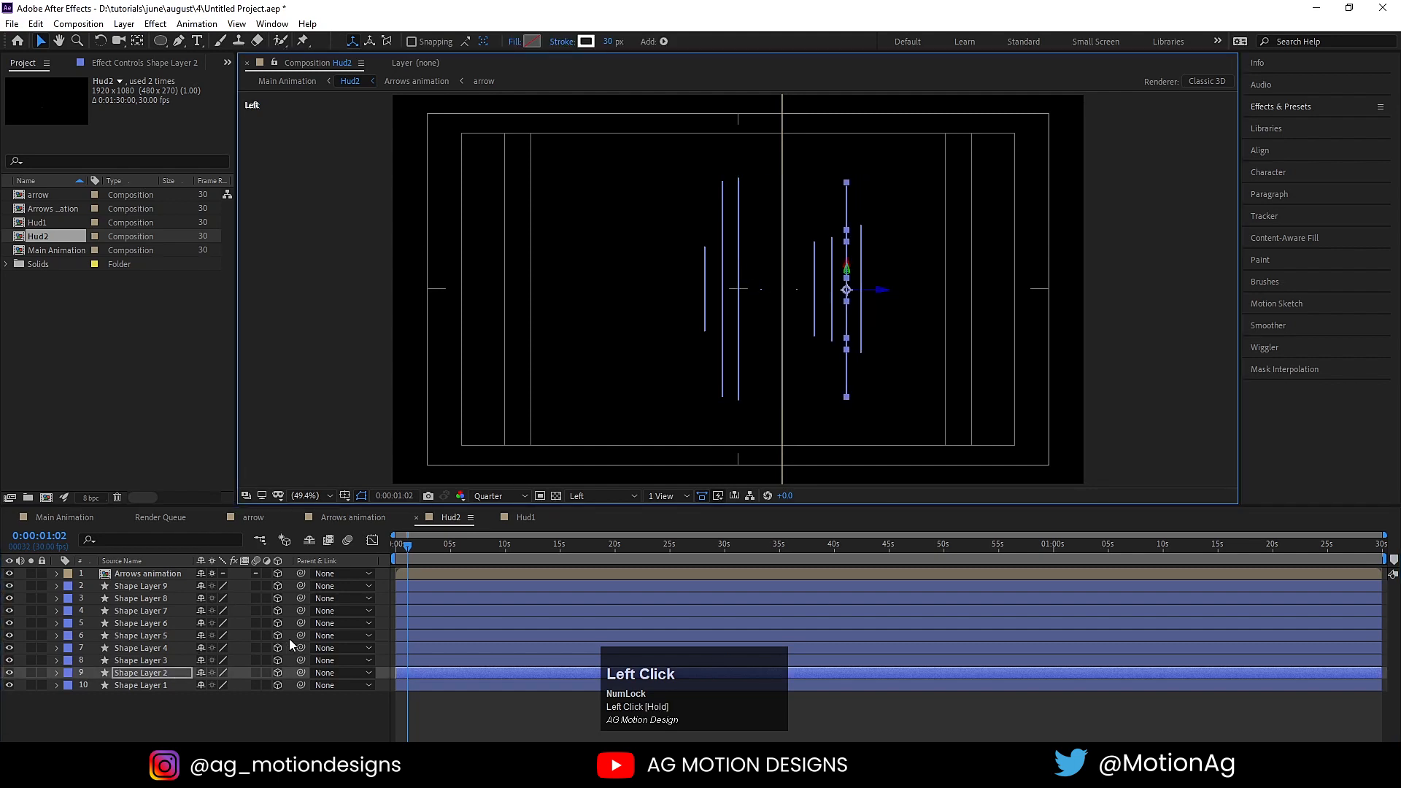
click(168, 688)
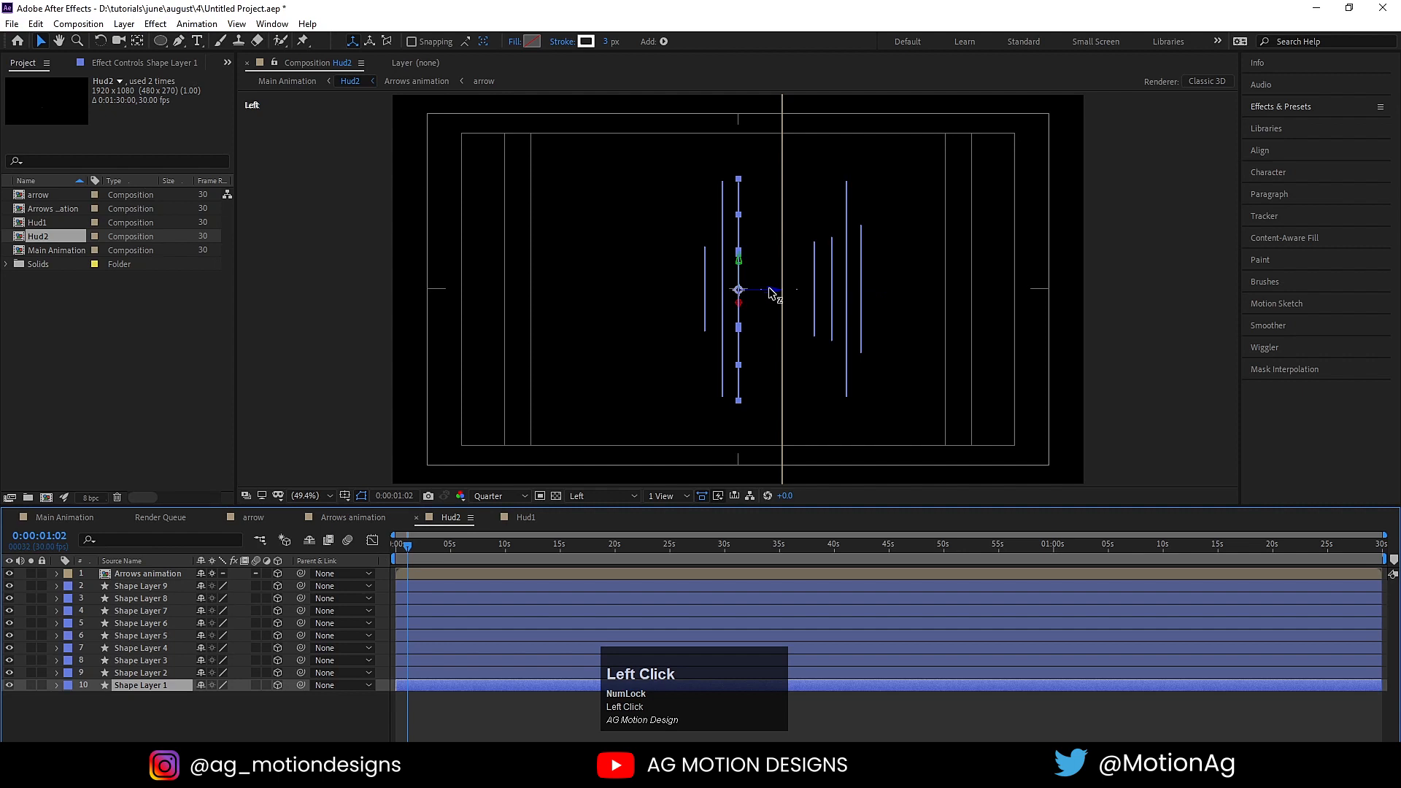
drag(770, 293, 782, 294)
Return Hud2 to the Active Camera view, preview its animation and set the time back to the first frame
click(584, 497)
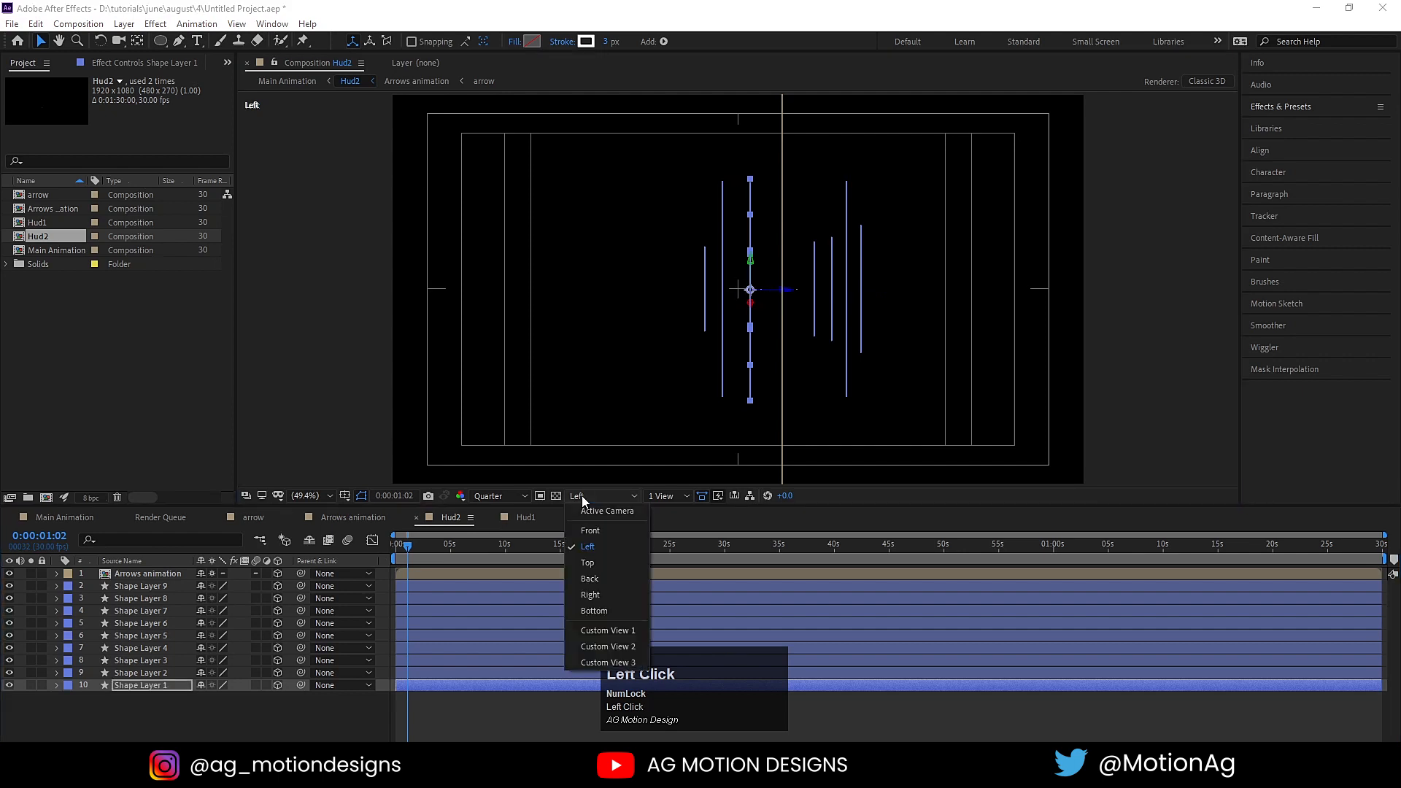
click(589, 510)
key(space)
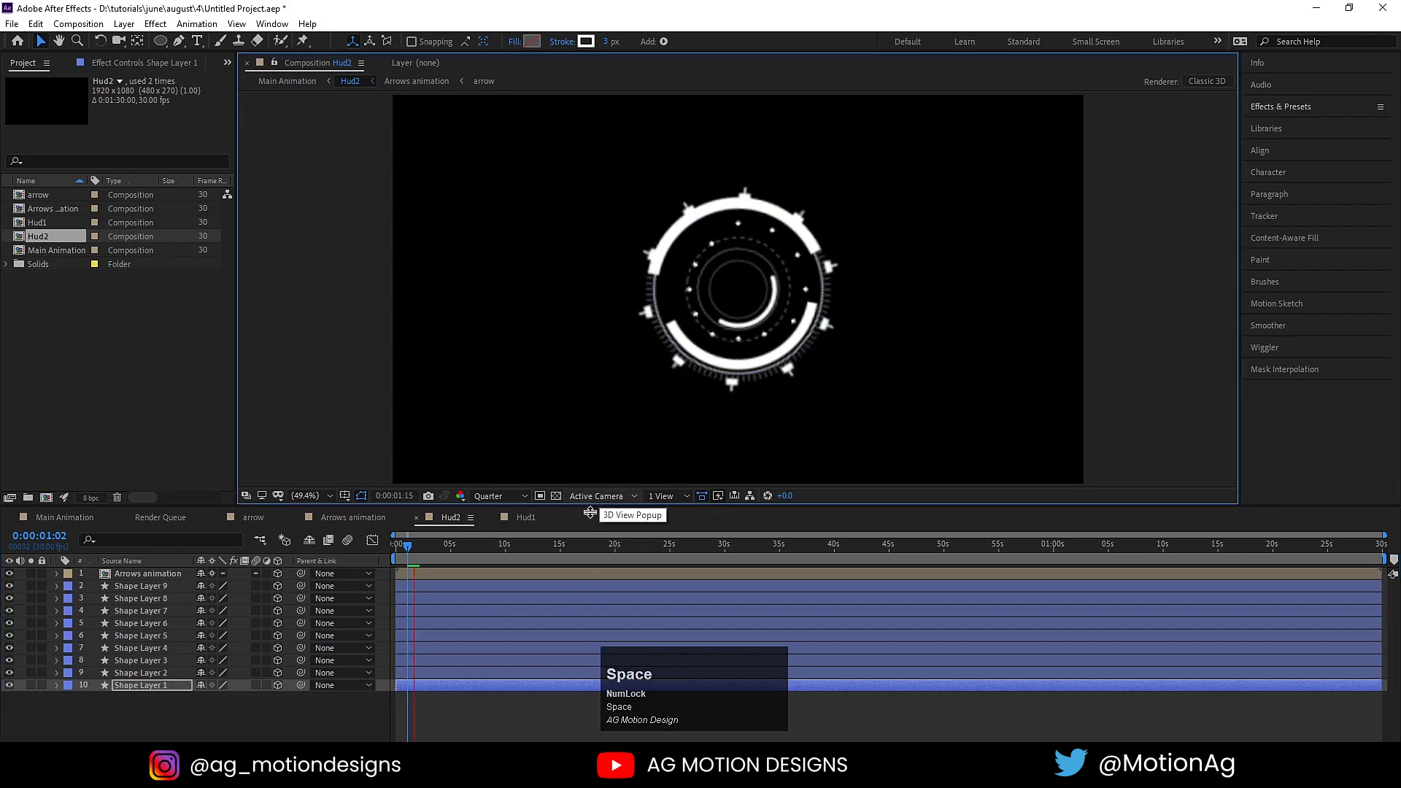
drag(452, 543, 361, 556)
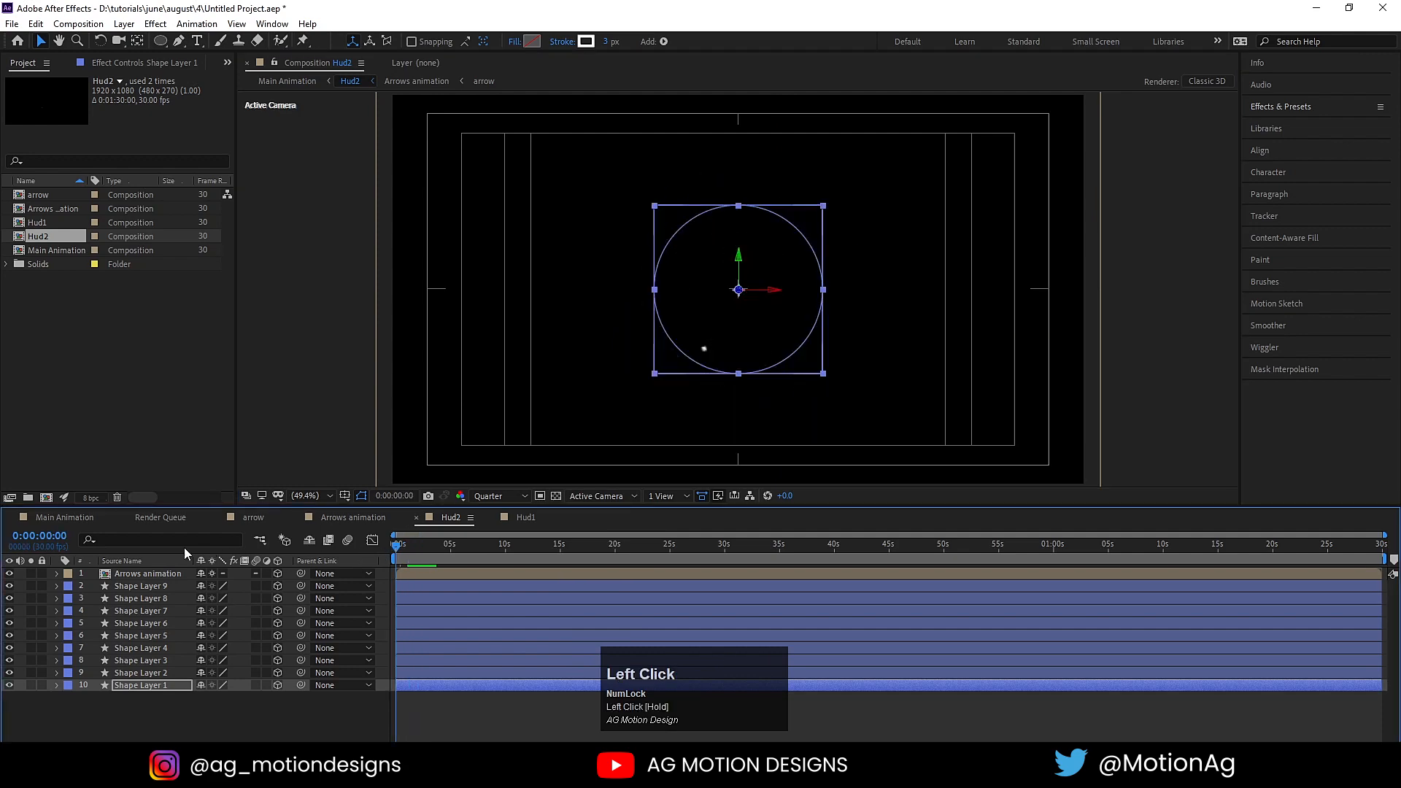
Play back the Main Animation composition from the start to check the combined HUD depth
click(64, 517)
key(space)
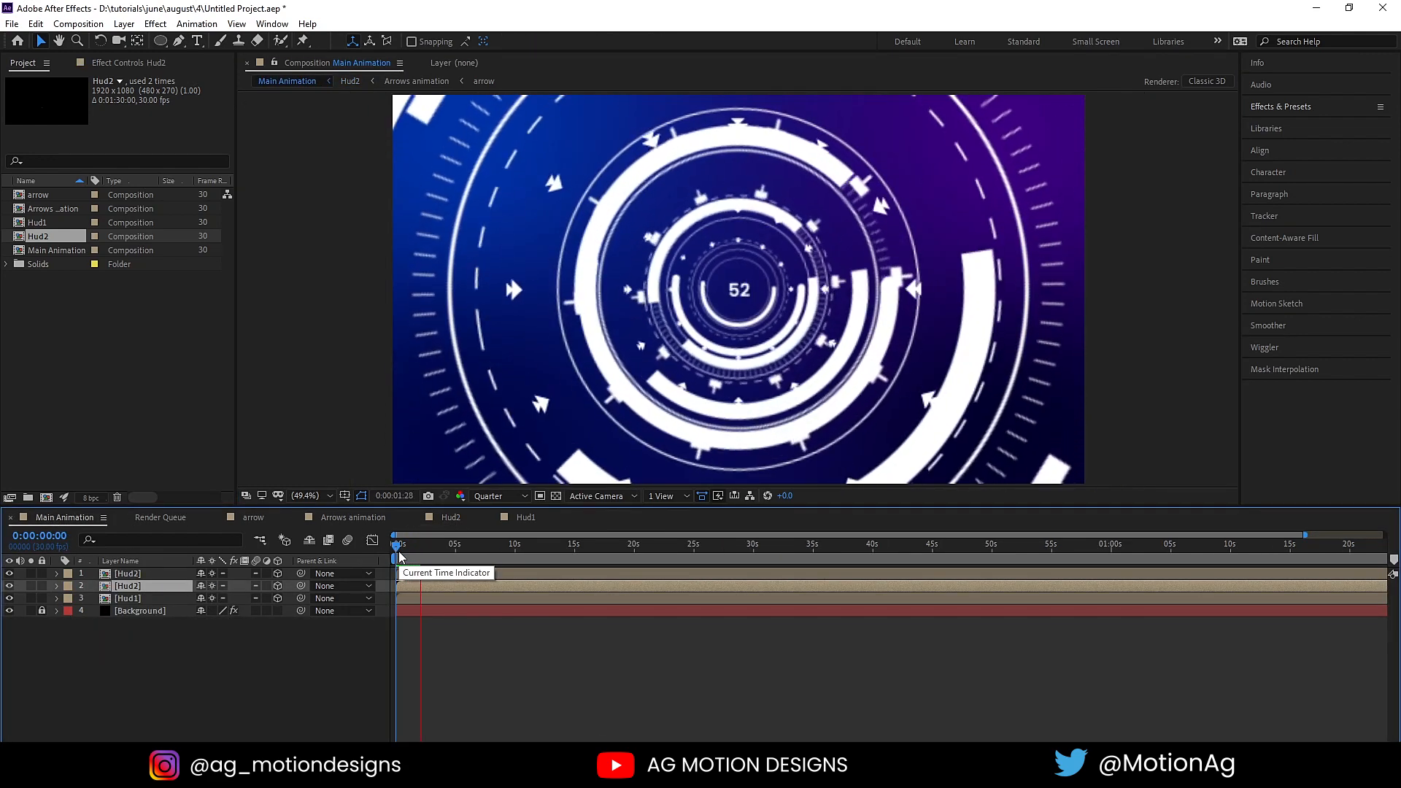
key(space)
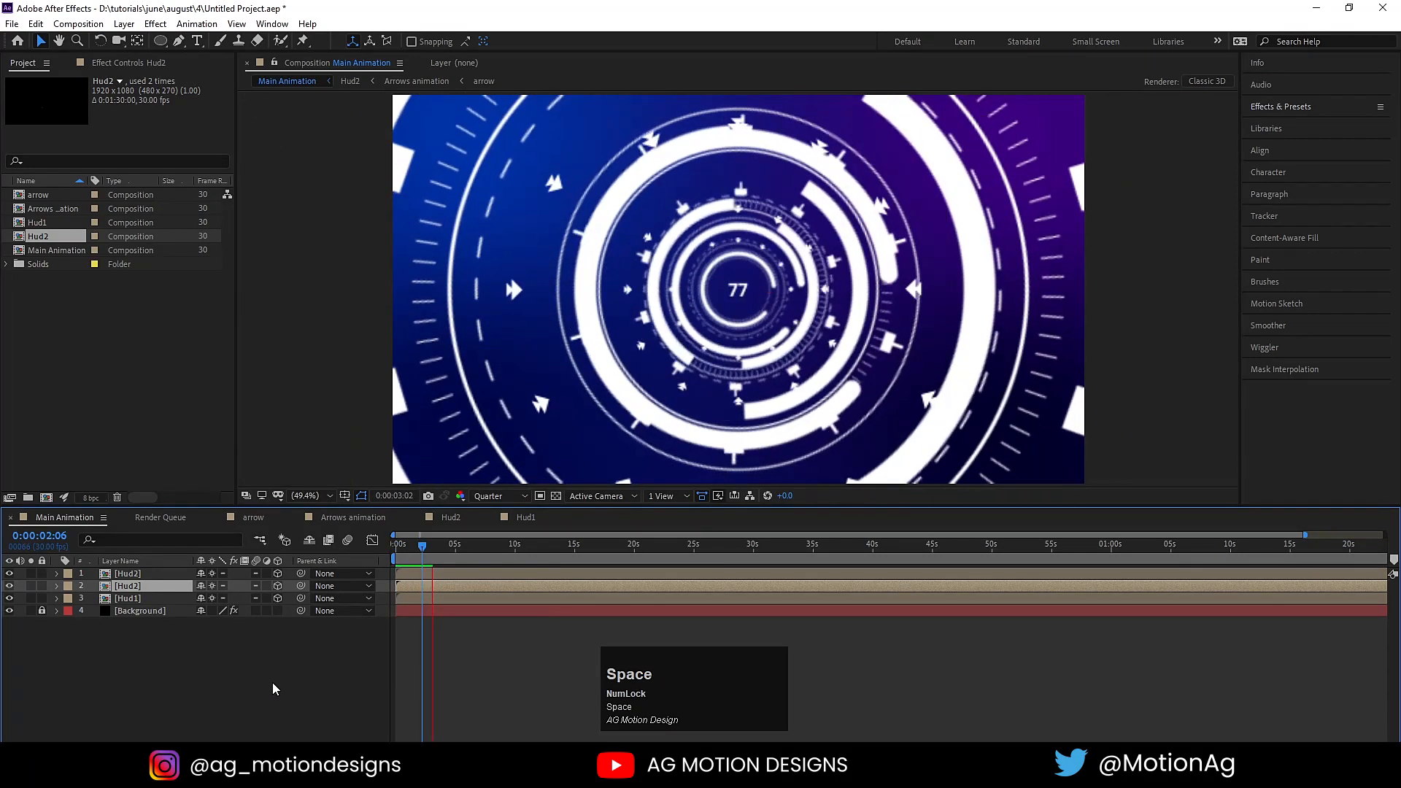
click(273, 689)
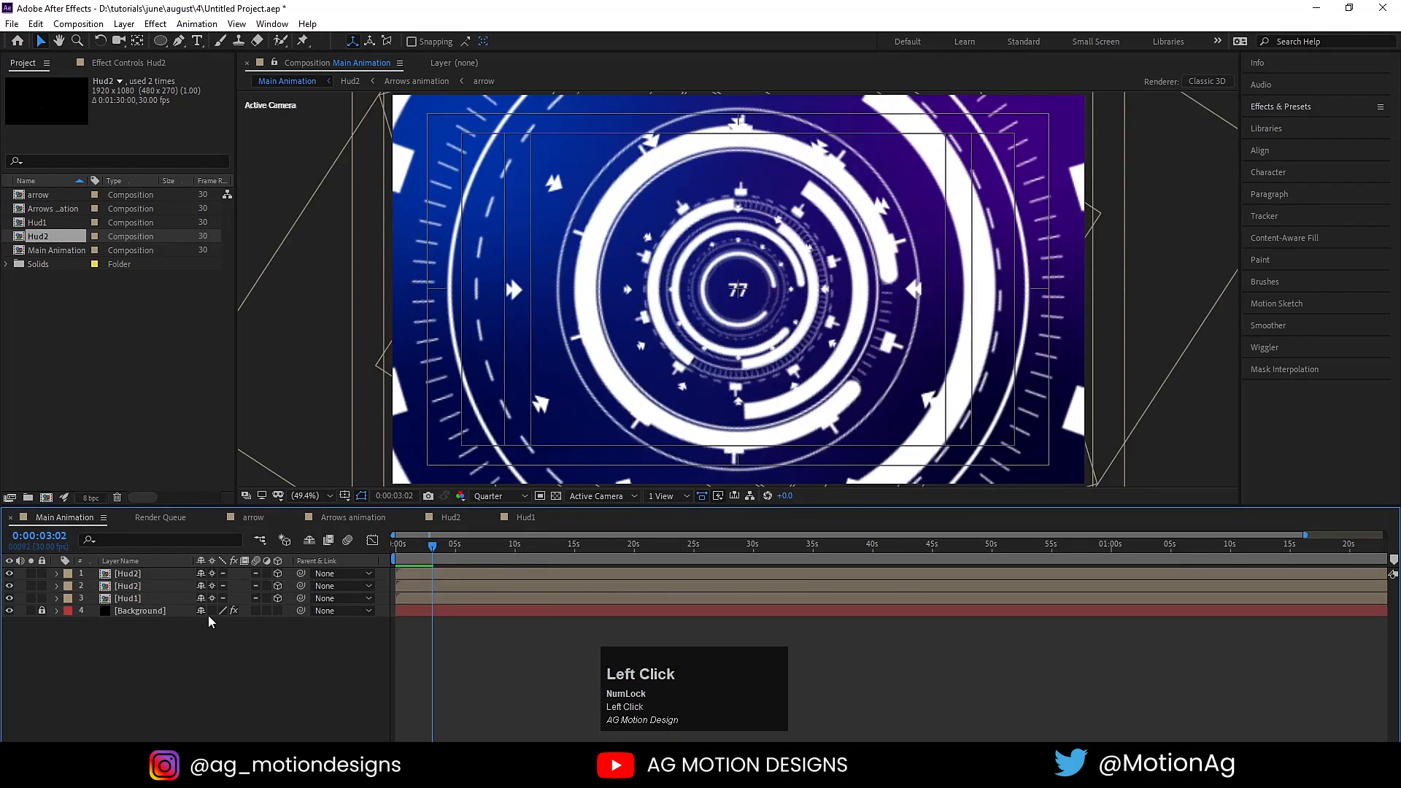
Set the Main Animation preview resolution to Full
click(278, 587)
click(499, 495)
click(489, 533)
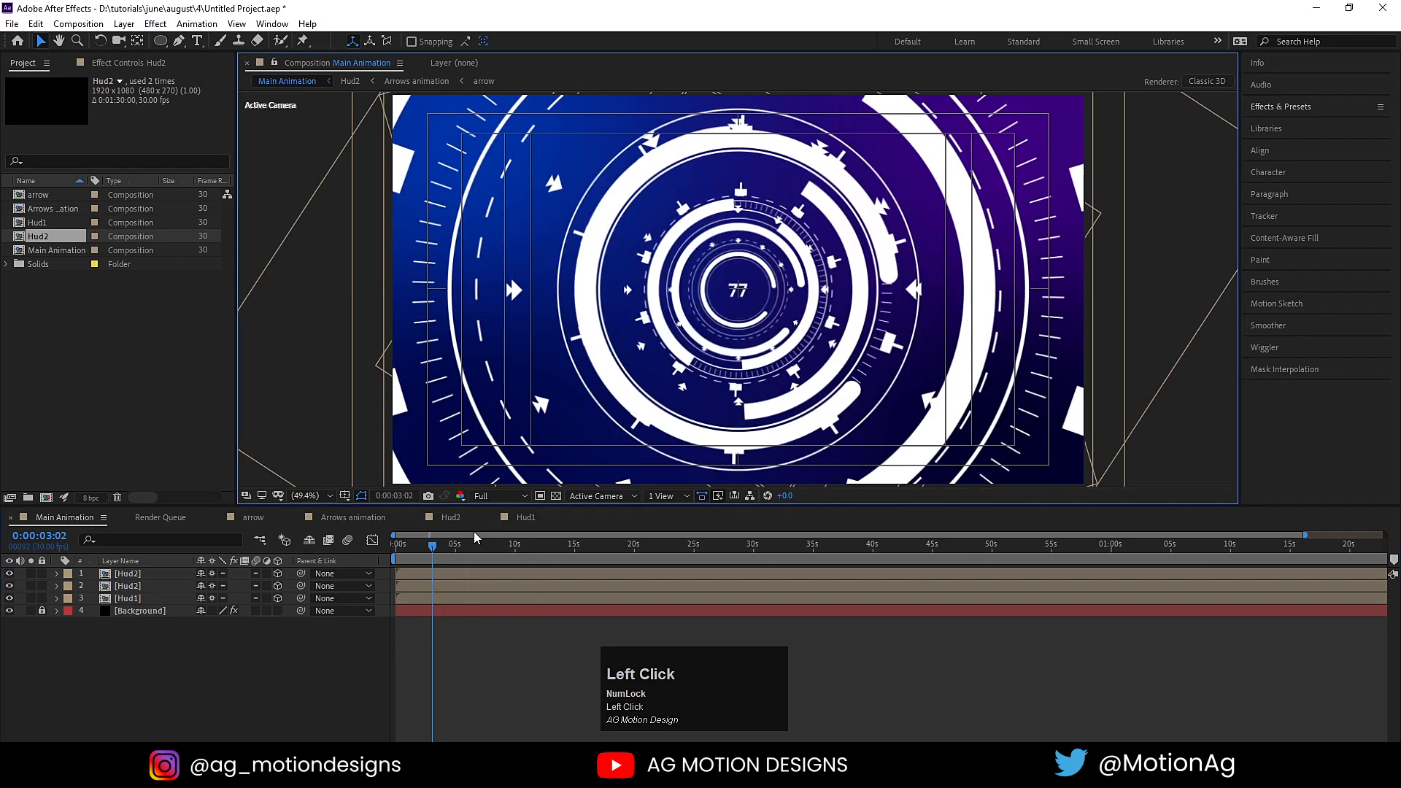
Add a two-node camera named Camera 1 with the 50mm preset to the Main Animation composition
right_click(197, 689)
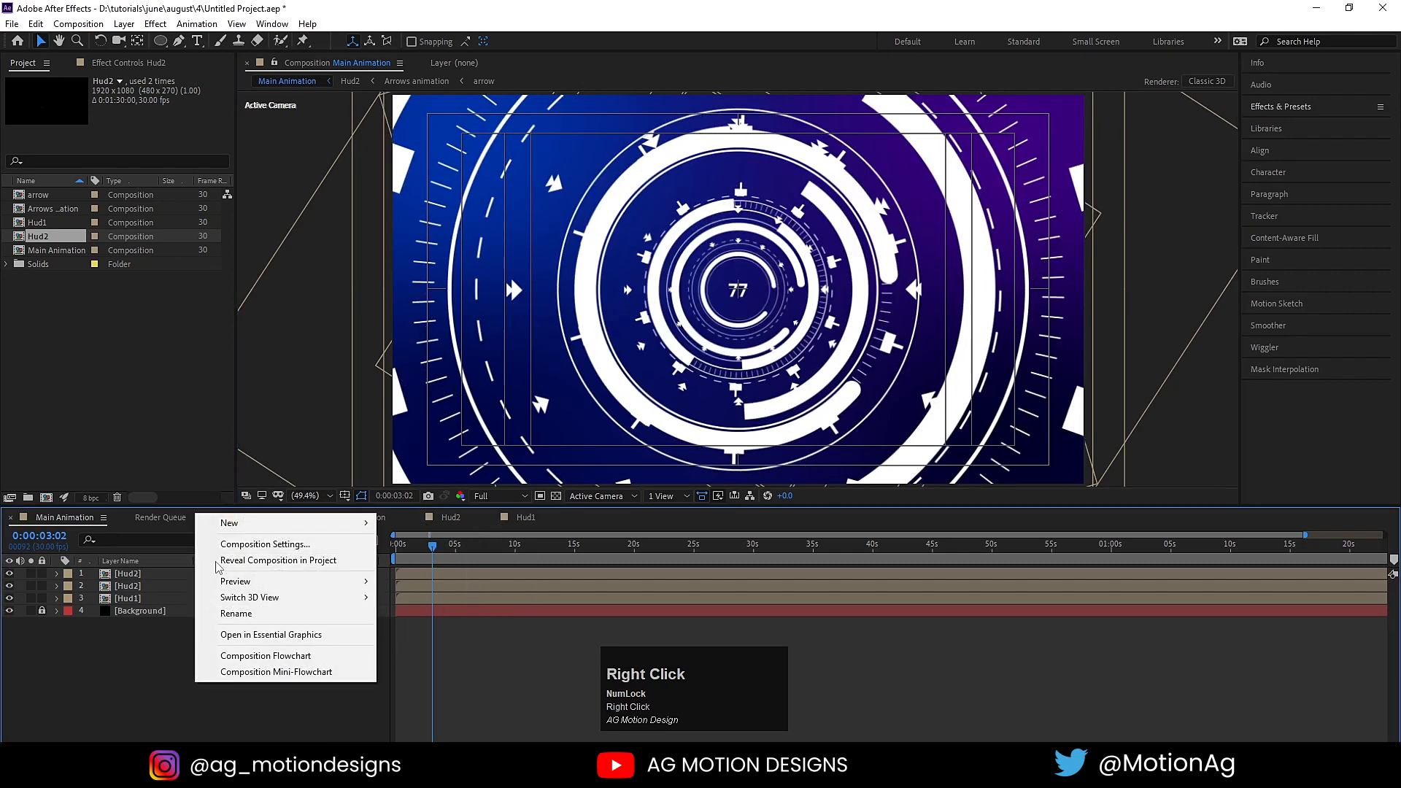
mouse_move(343, 523)
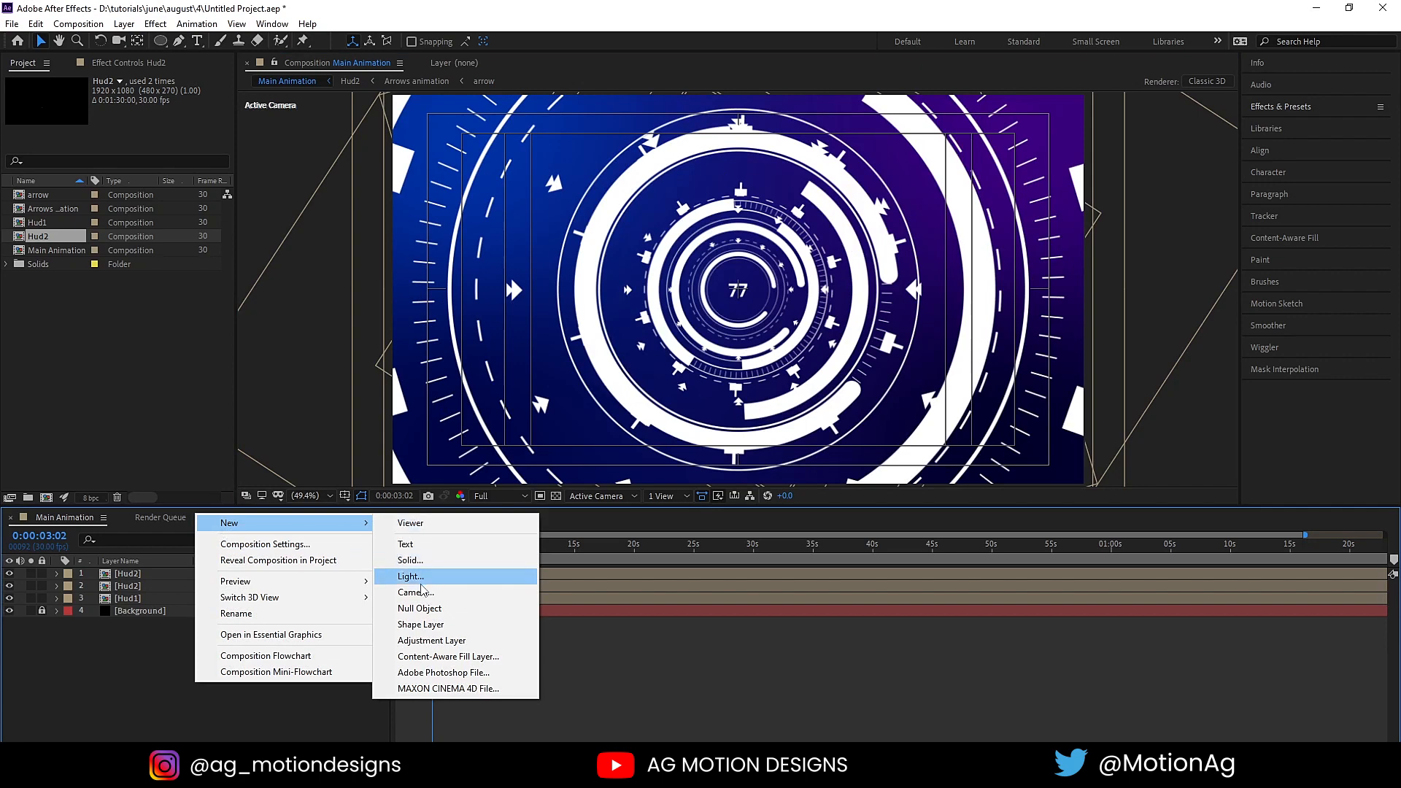
click(418, 592)
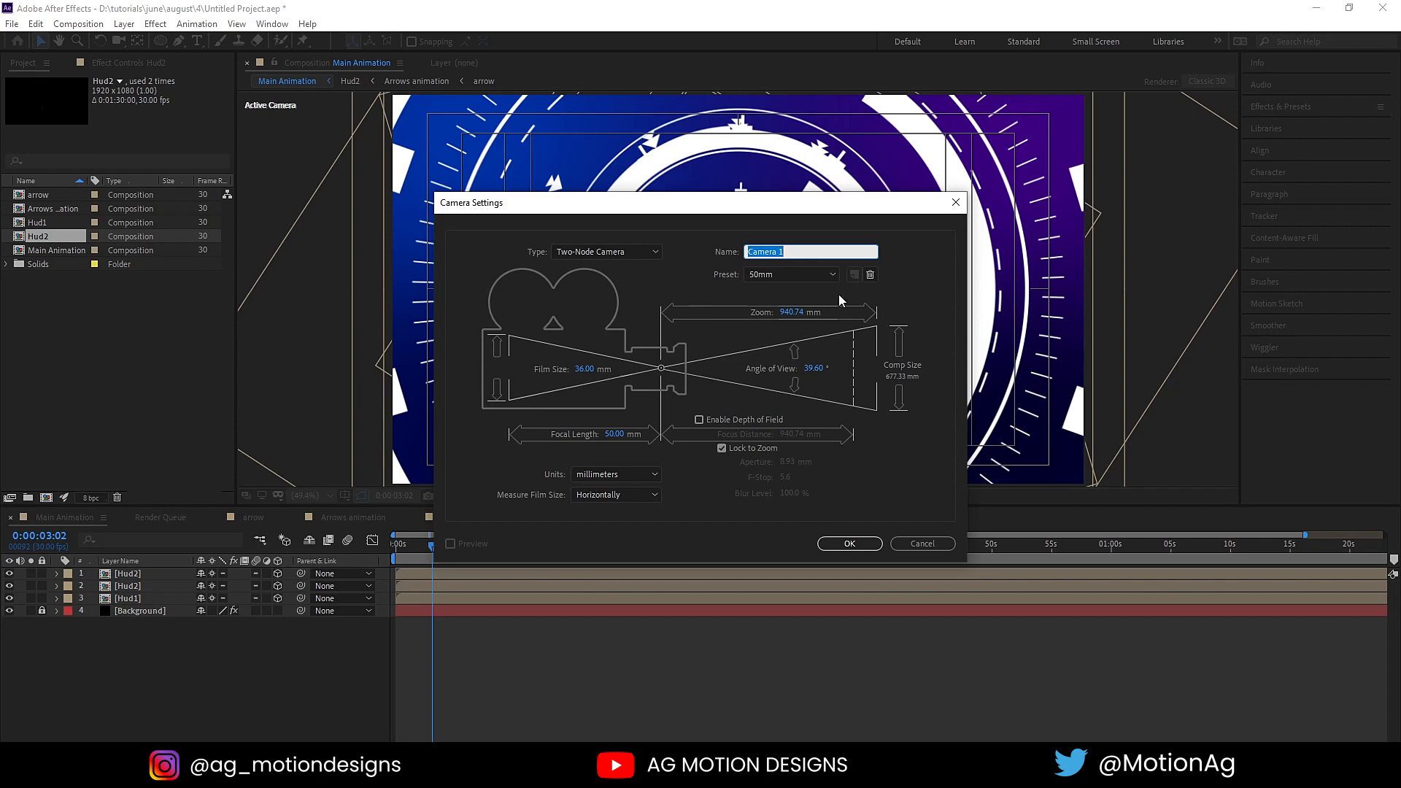
click(838, 545)
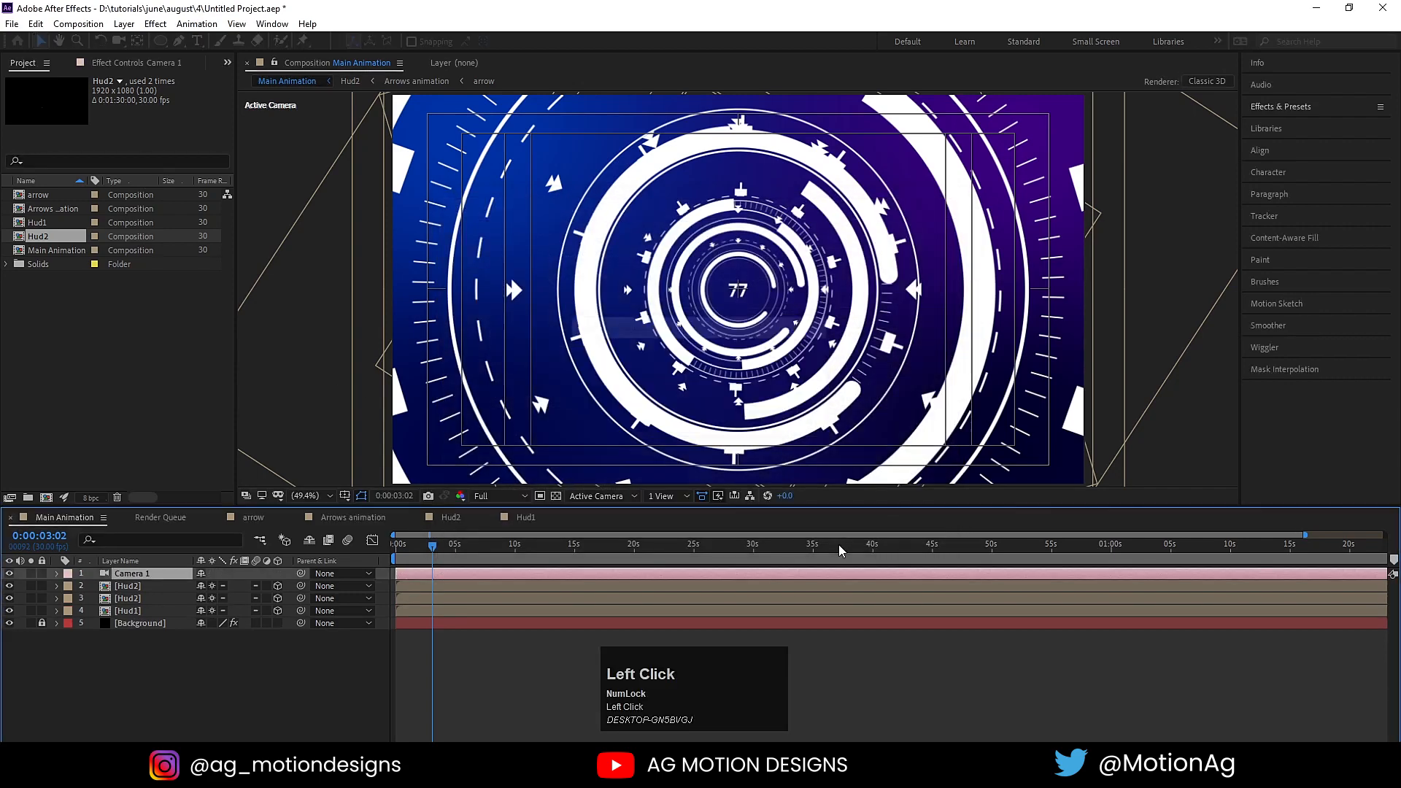
Create a null object, make it a 3D layer and parent Camera 1 to it
right_click(276, 672)
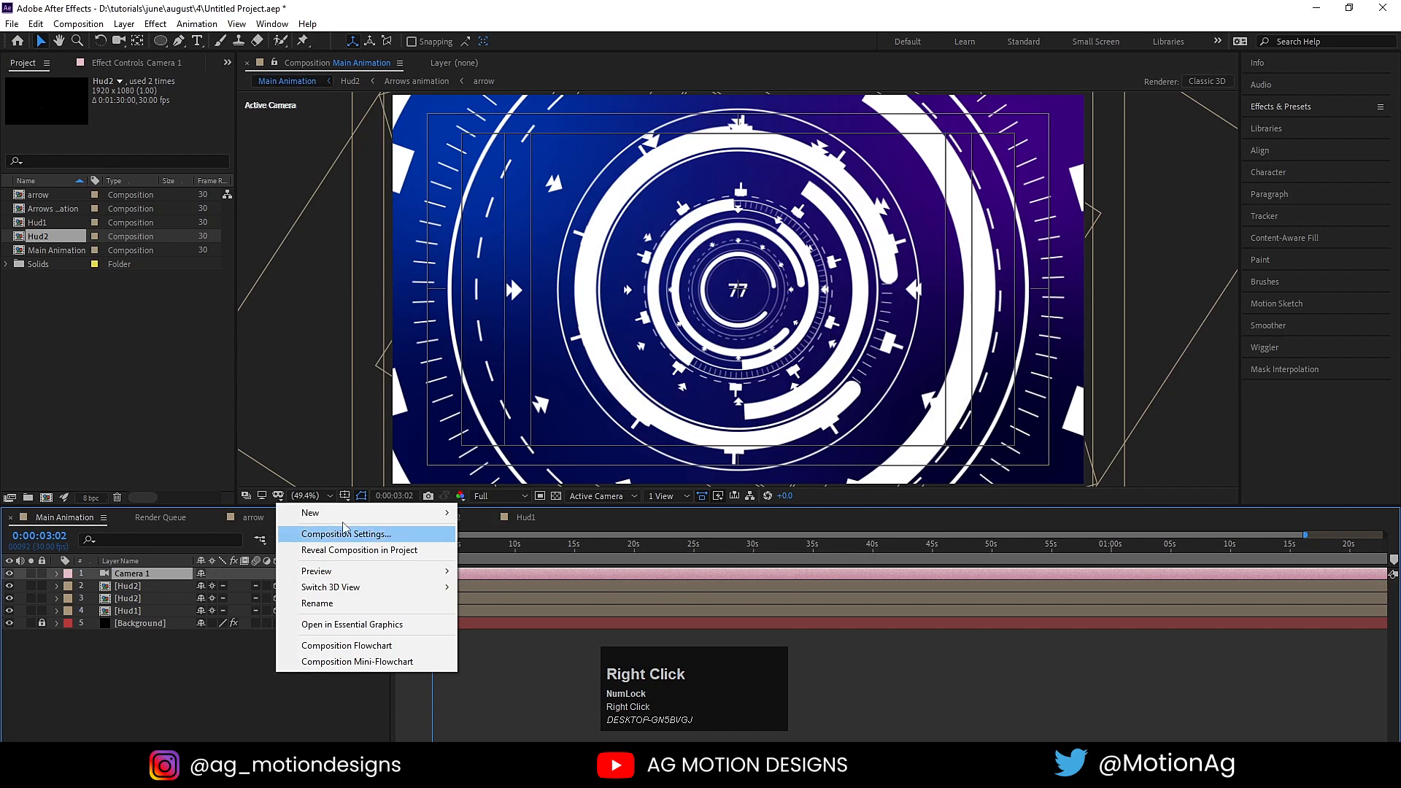
mouse_move(338, 520)
click(501, 597)
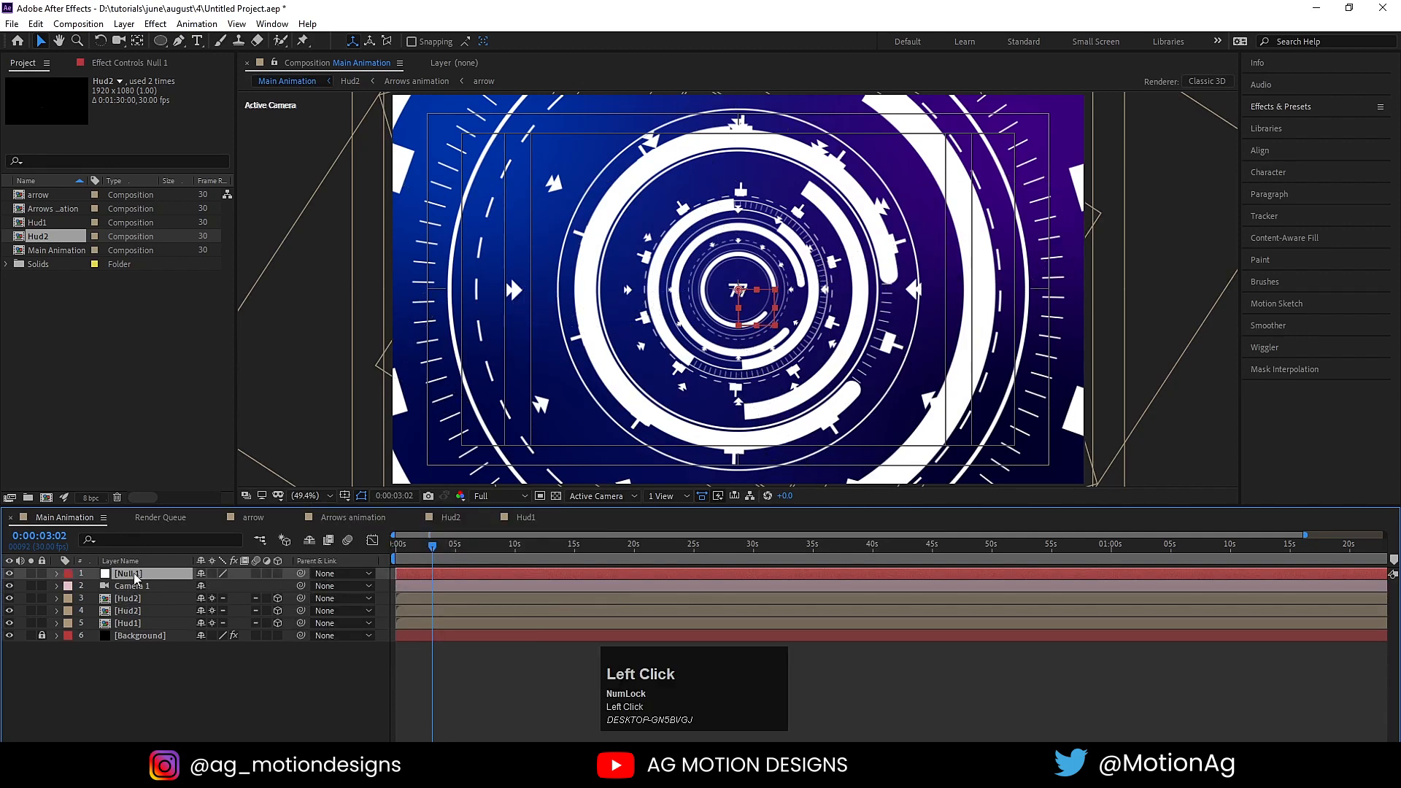
click(278, 574)
click(137, 588)
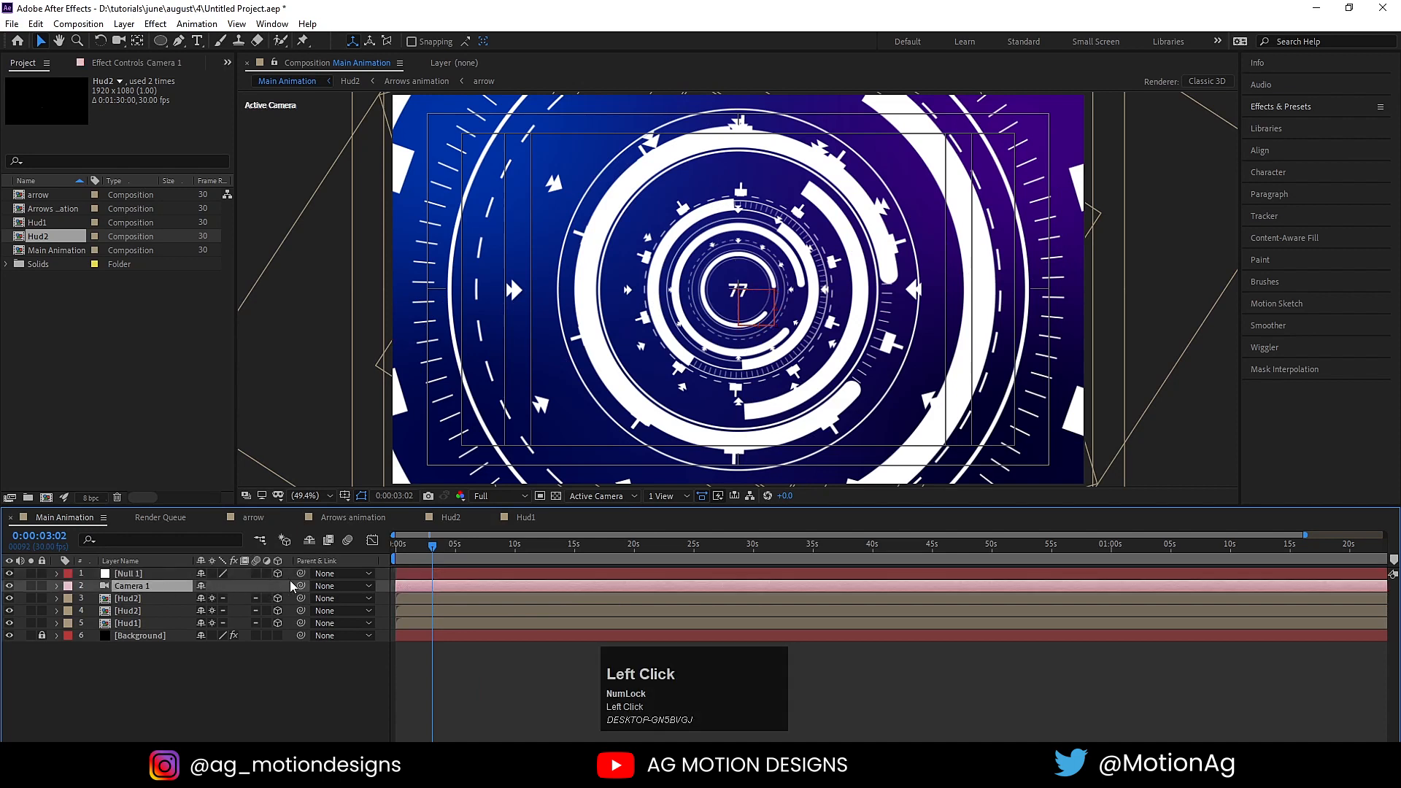
drag(300, 586, 124, 576)
Stagger the two Hud2 layers in time, starting the lower one at about 1.3 s and the upper one at about 2.5 s
drag(406, 559, 422, 601)
click(419, 612)
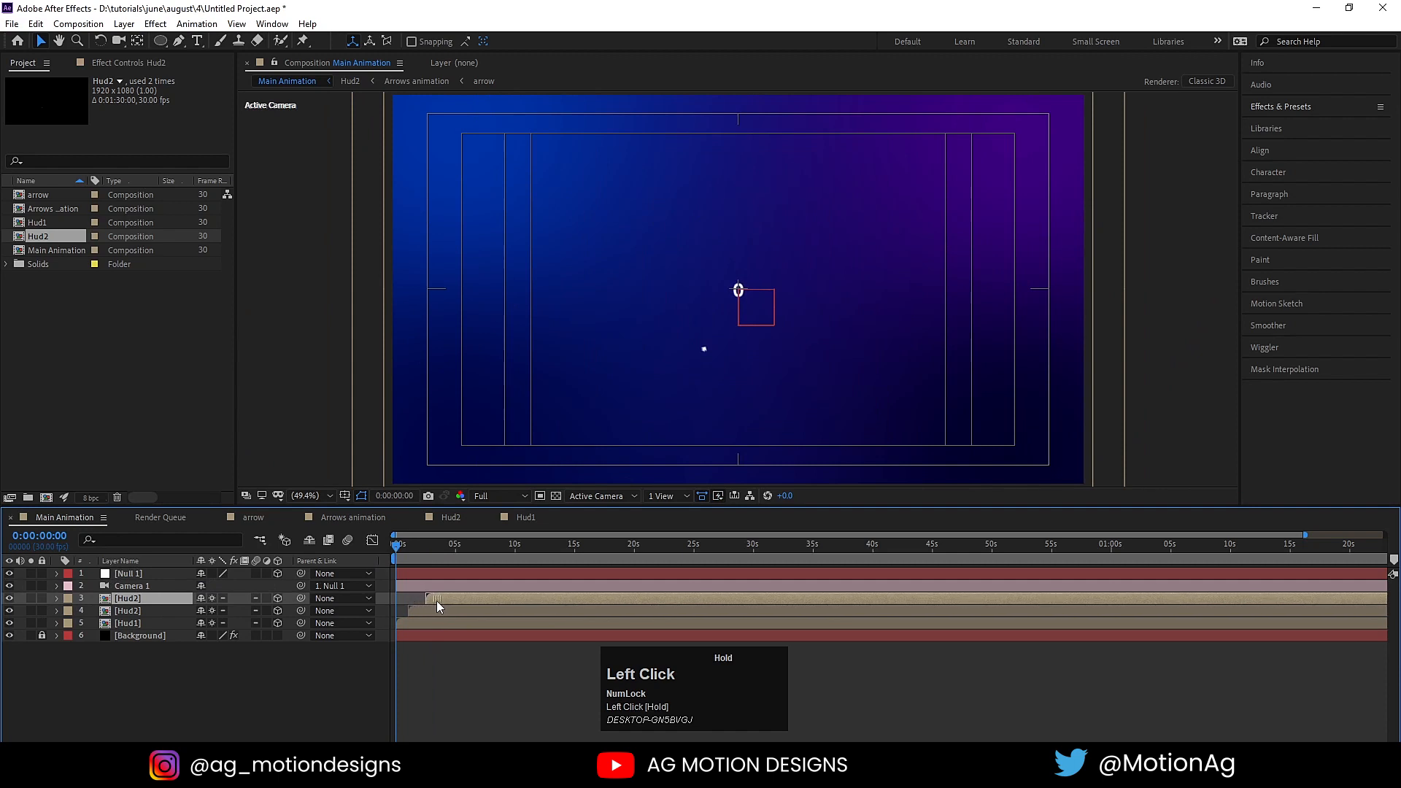
key(equal)
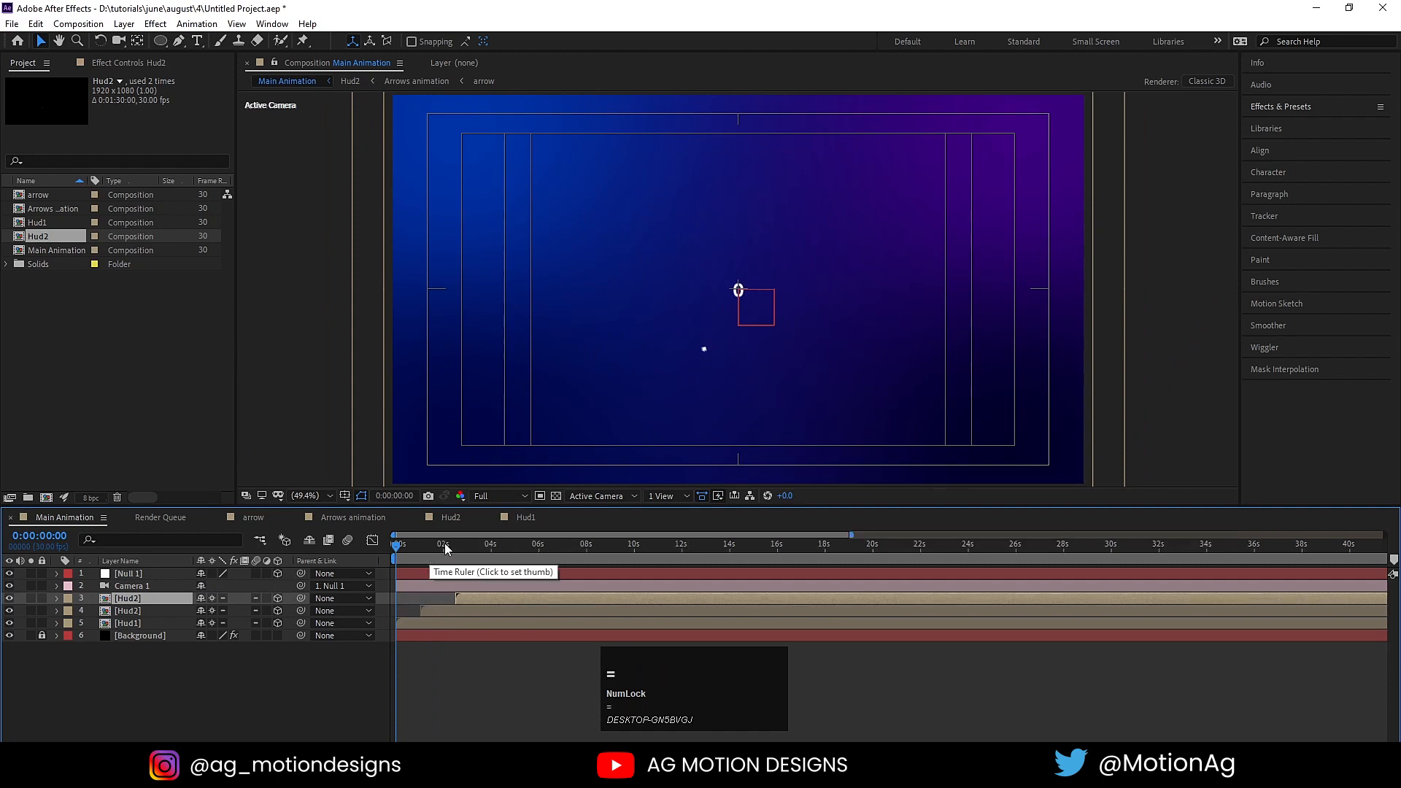
click(429, 551)
drag(430, 605, 443, 609)
Set the preview resolution to Quarter and play the staggered animation from the first frame
key(Home)
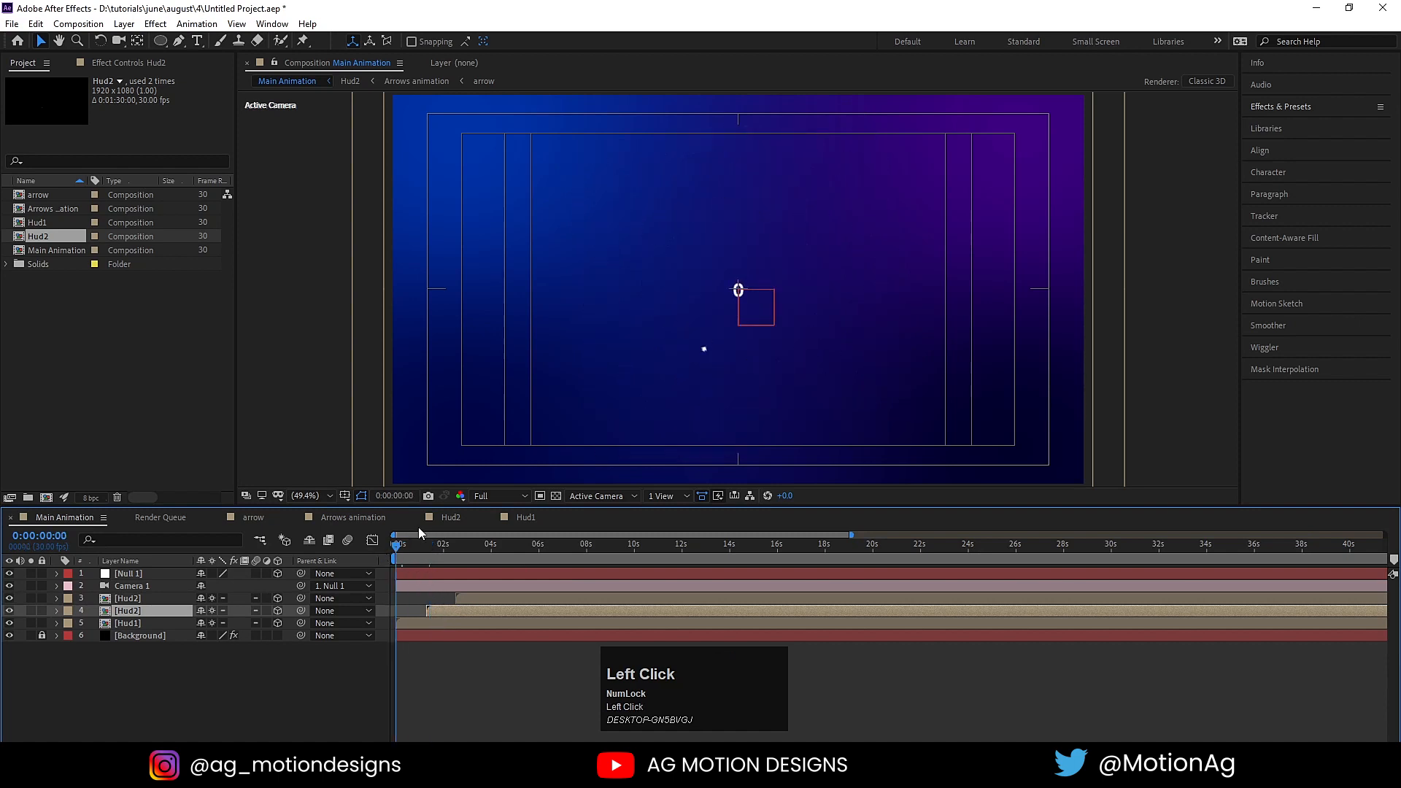
click(500, 495)
key(space)
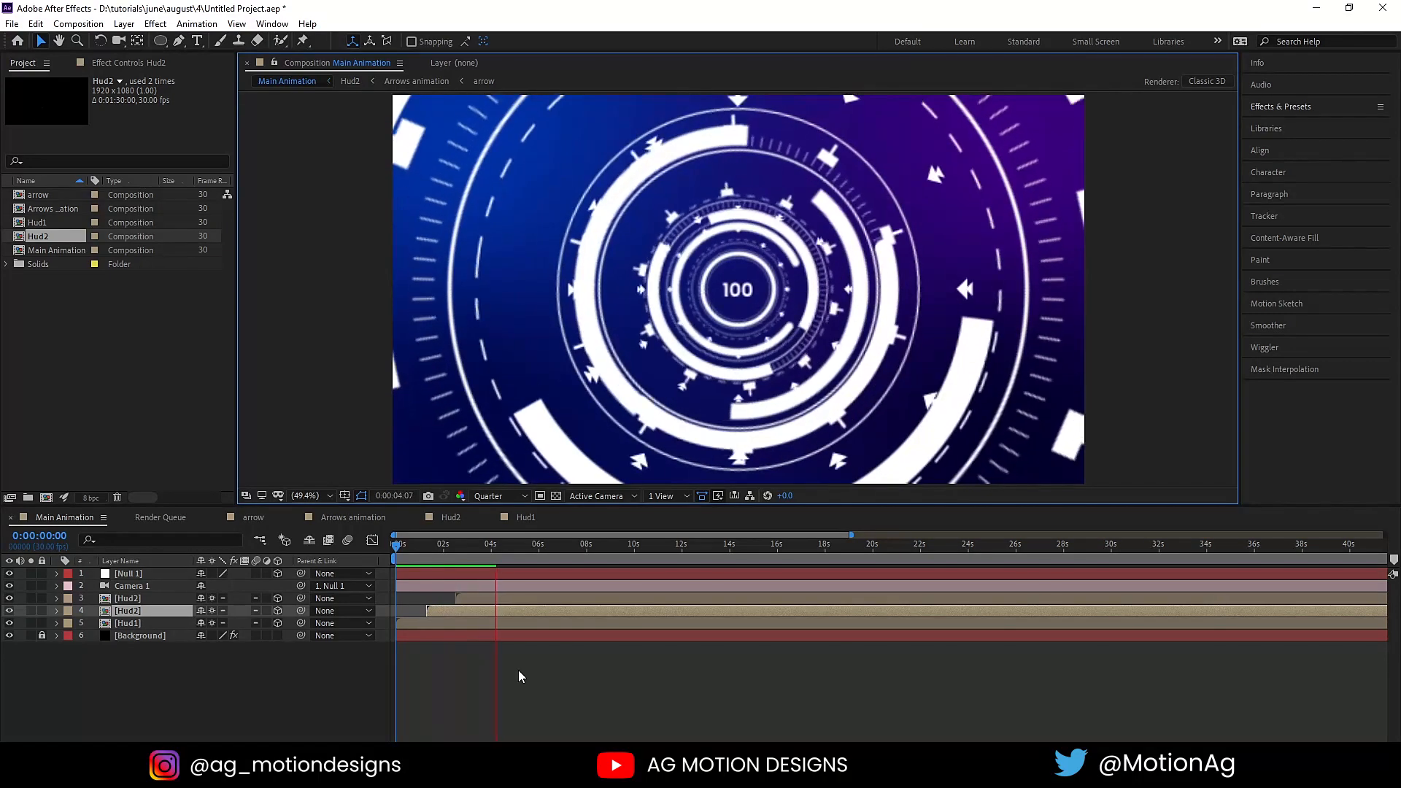
key(space)
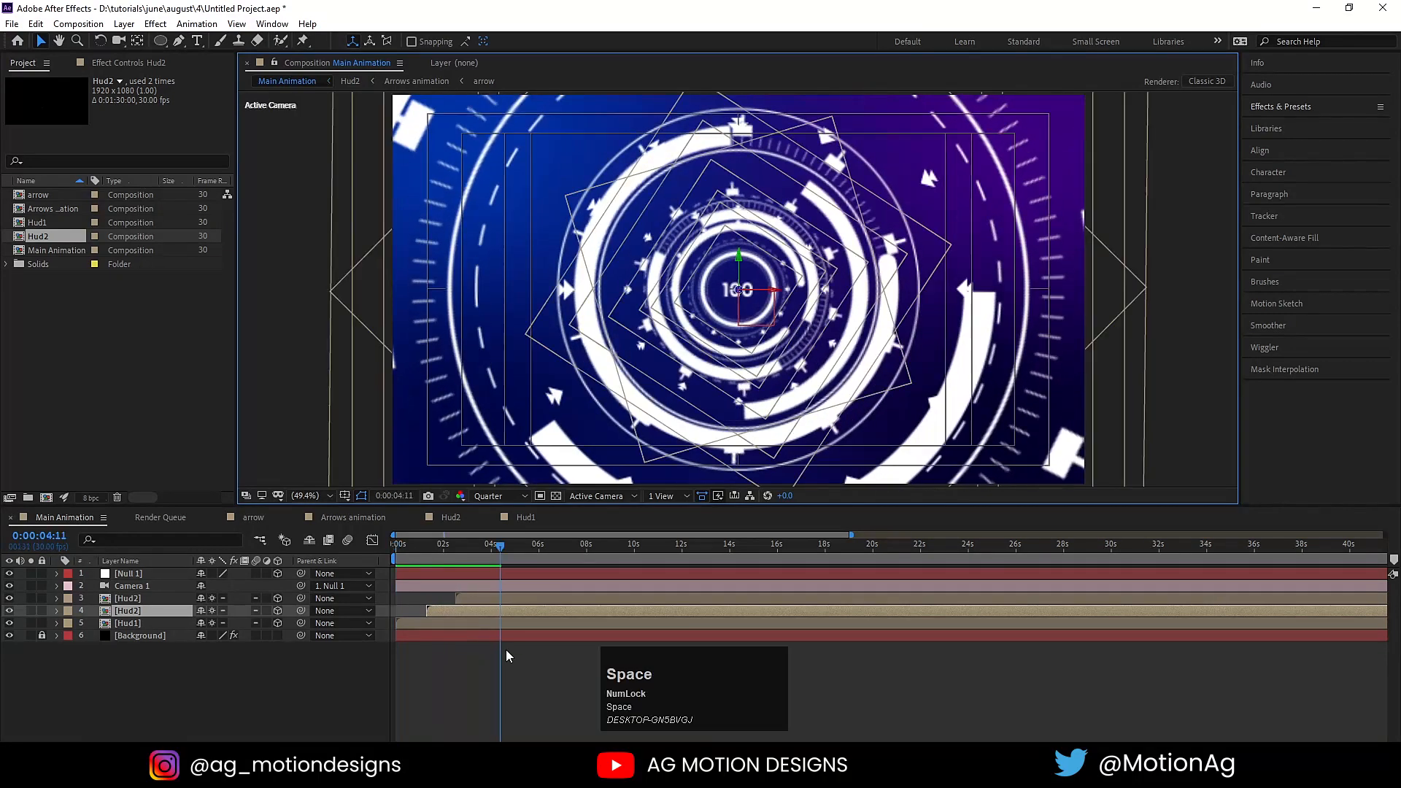
Rotate Null 1 to a Y Rotation of -107° and toggle the upper Hud2 layer's visibility to inspect the depth from the side
click(124, 576)
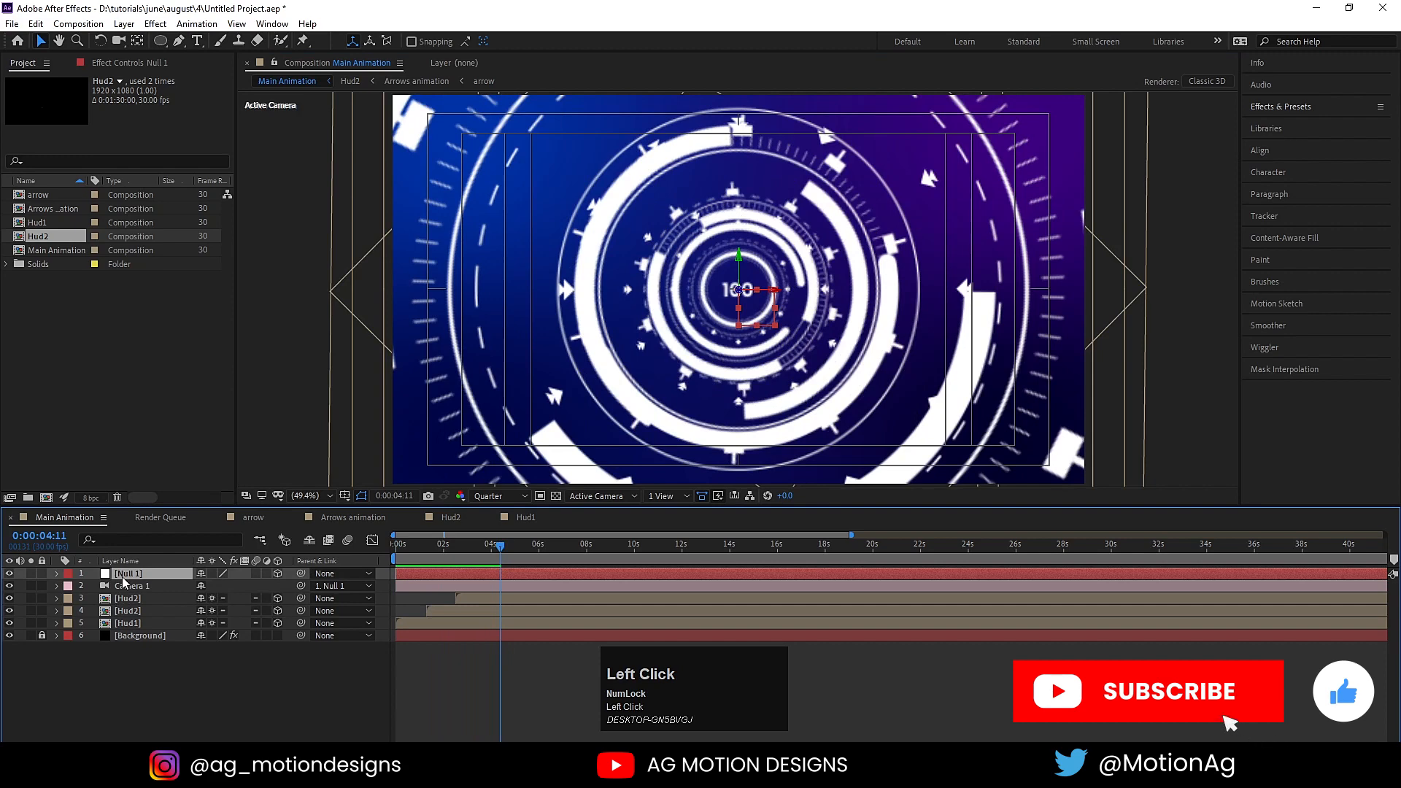
key(r)
drag(216, 611, 176, 610)
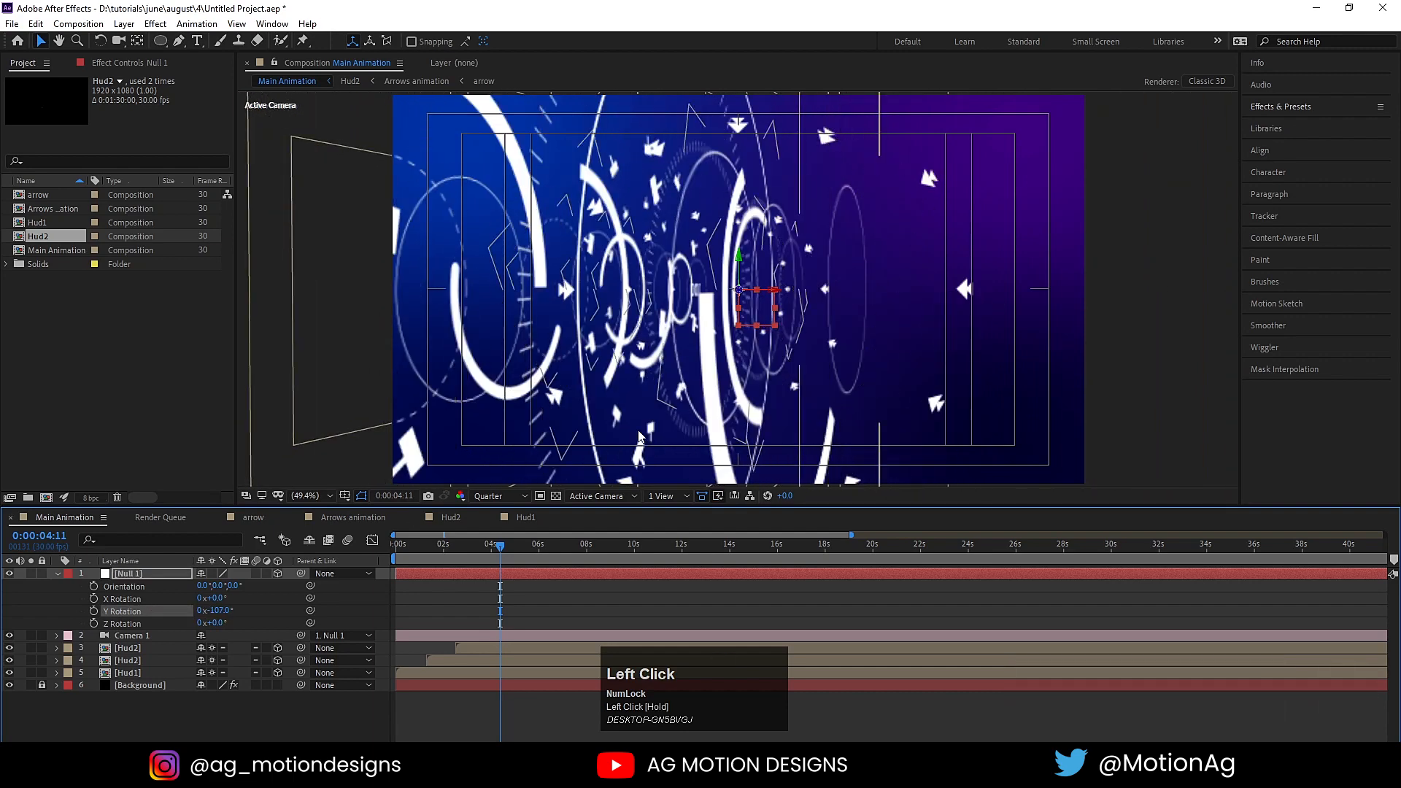
click(9, 648)
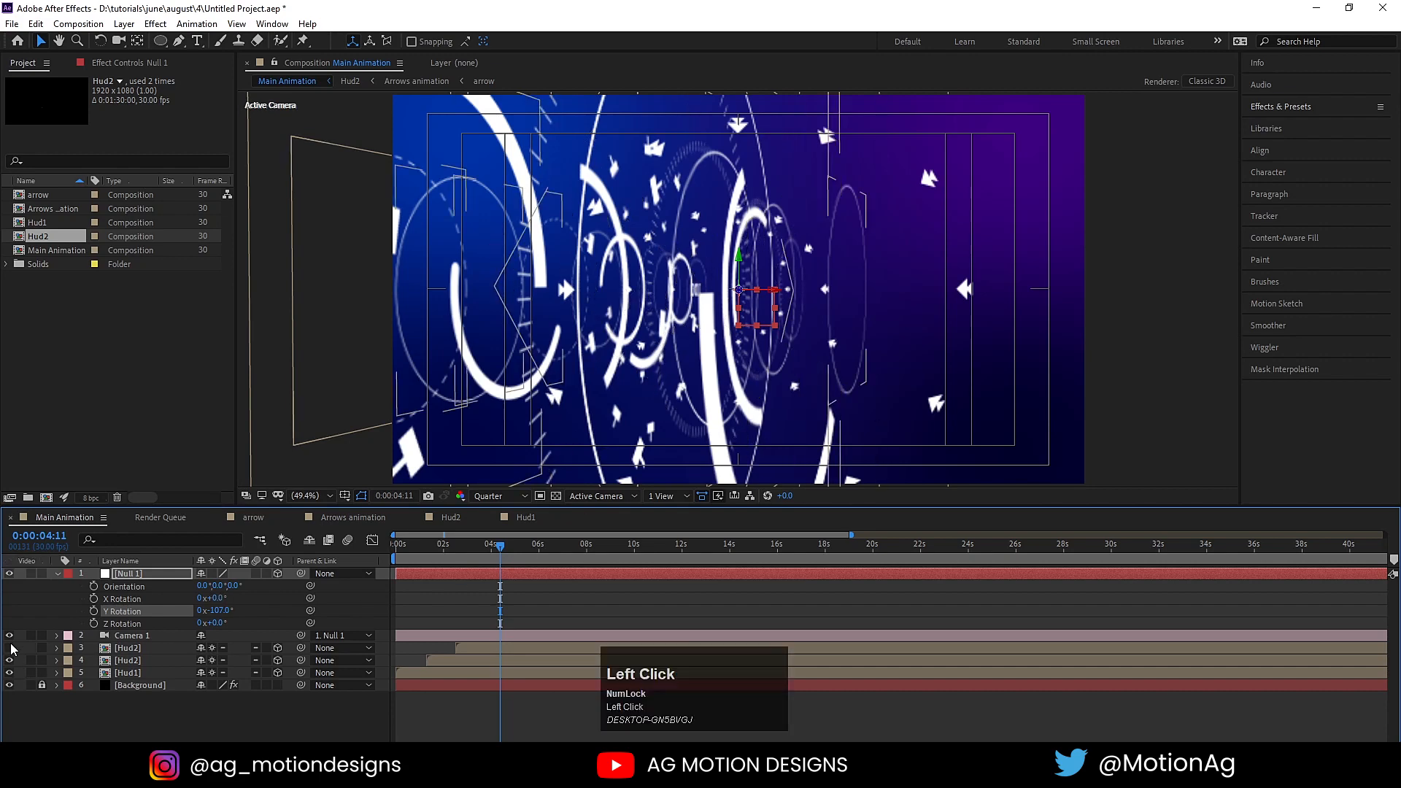
click(10, 648)
Make all twelve arrow layers 3D in the Arrows animation composition nested in Hud2
double_click(126, 649)
click(130, 573)
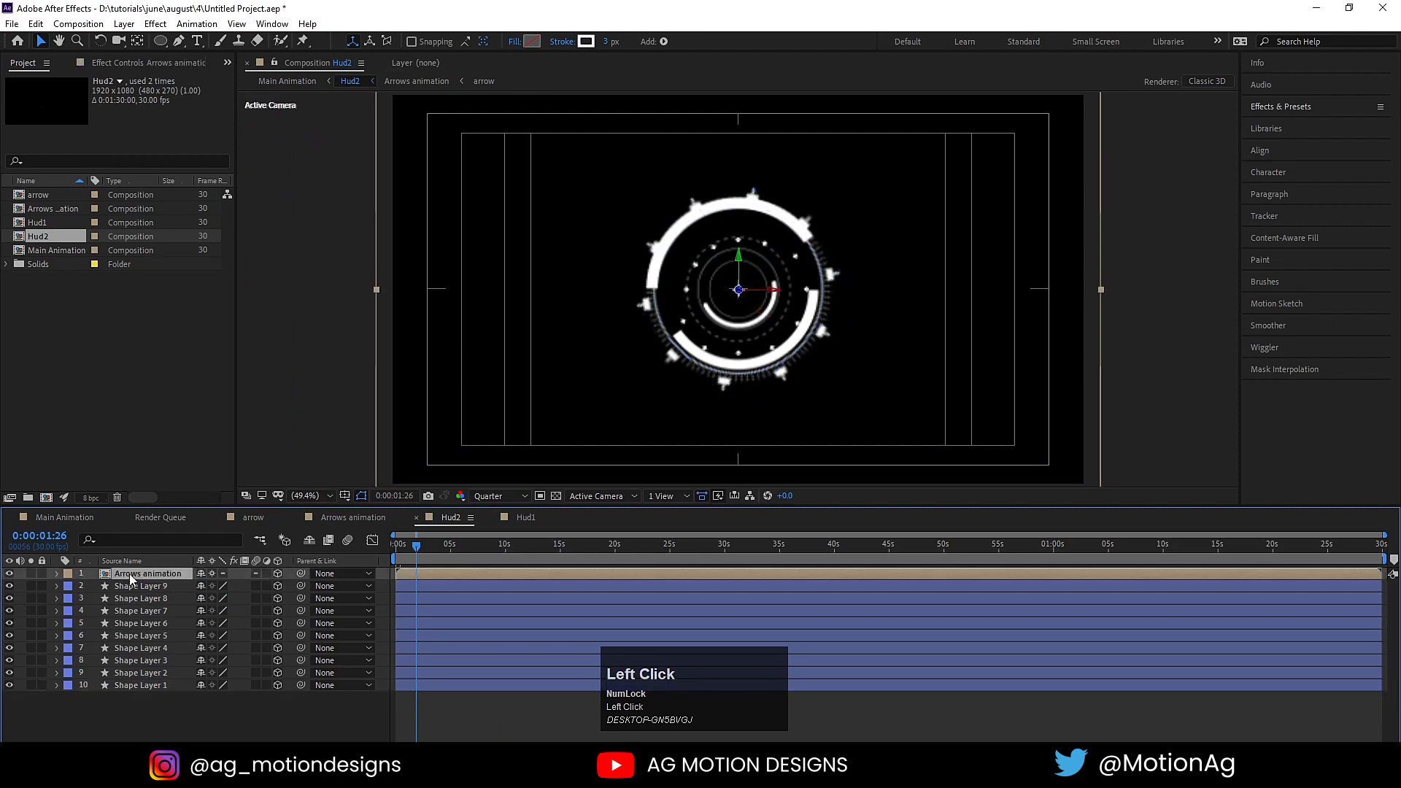
double_click(129, 573)
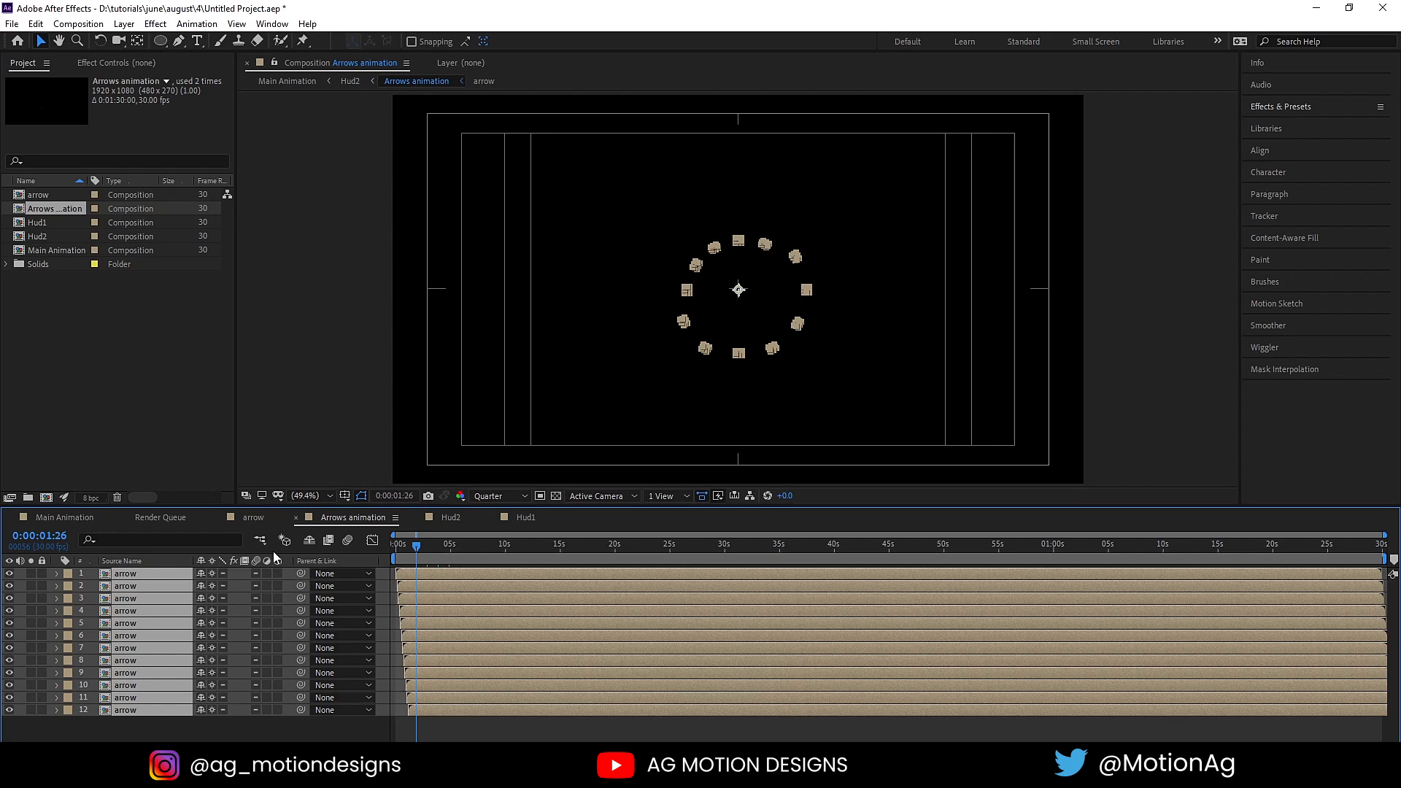
click(278, 573)
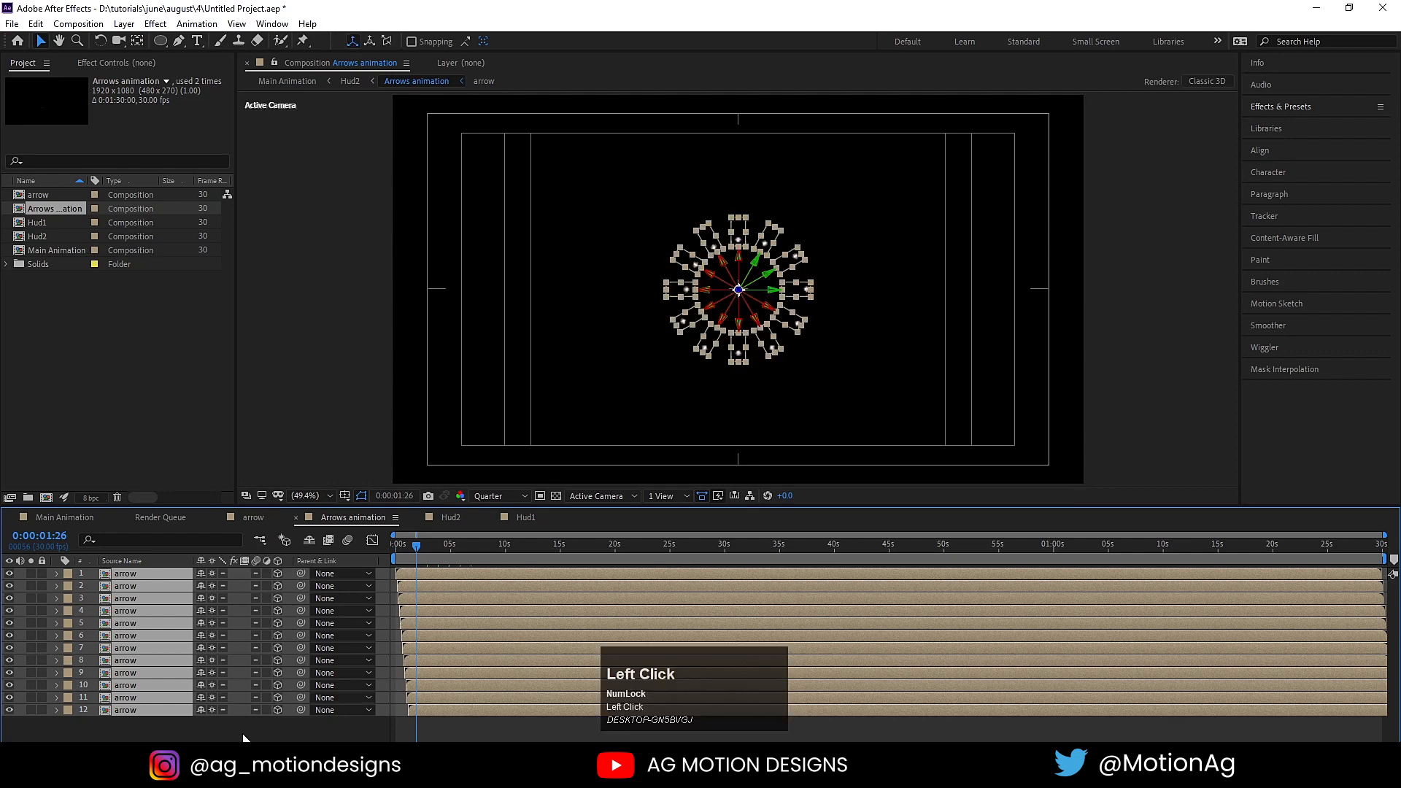
click(244, 739)
Return to the Main Animation composition and play it from the start to check the 3D arrows
click(66, 517)
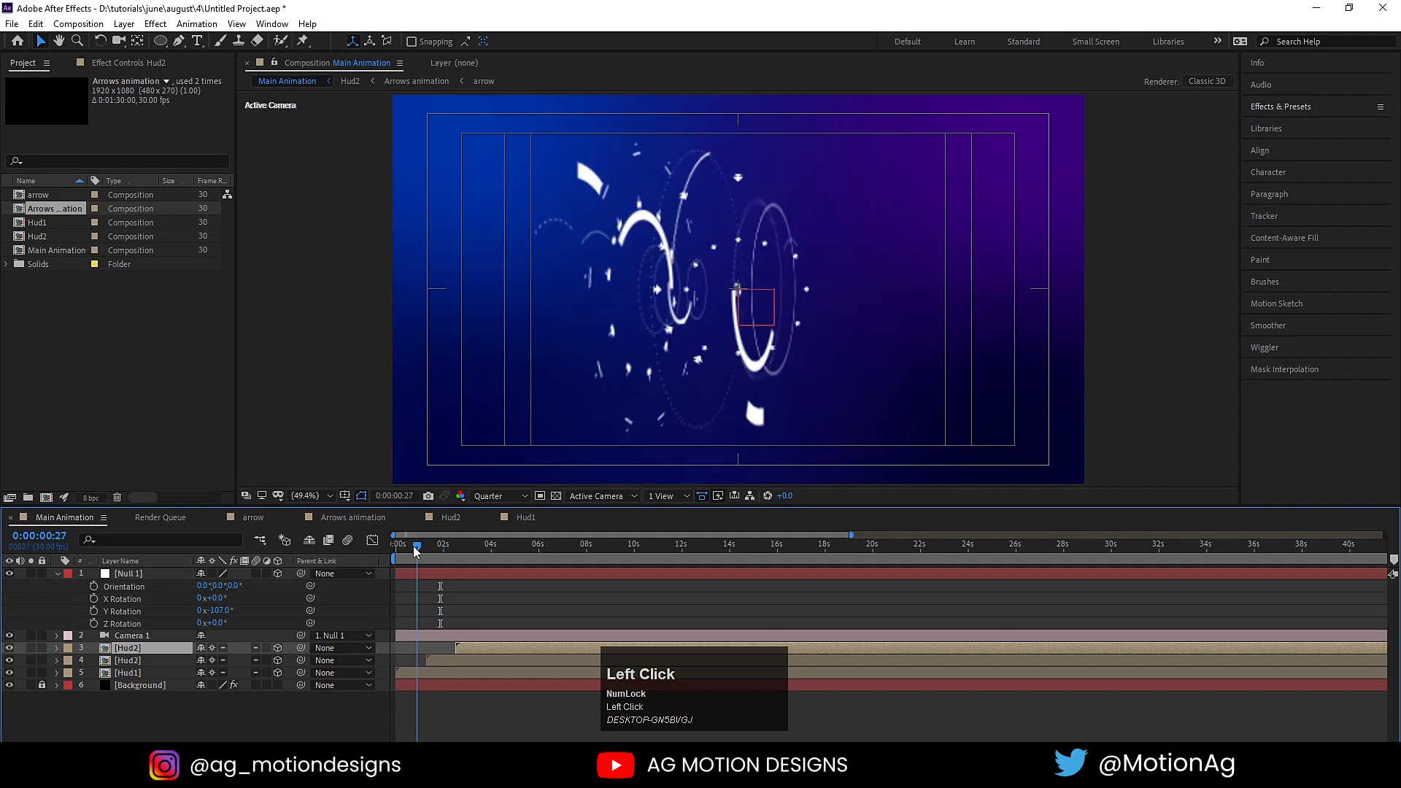
key(space)
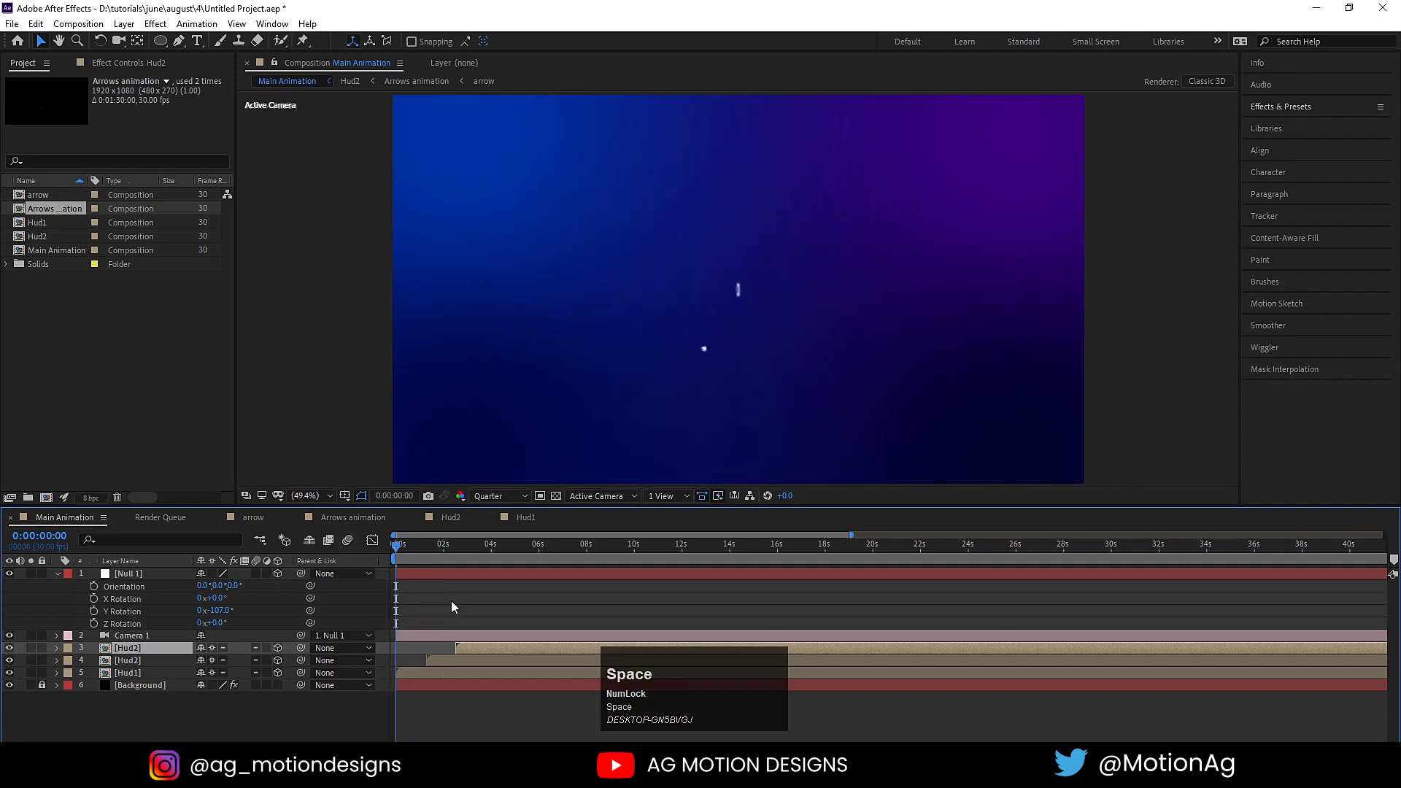
key(space)
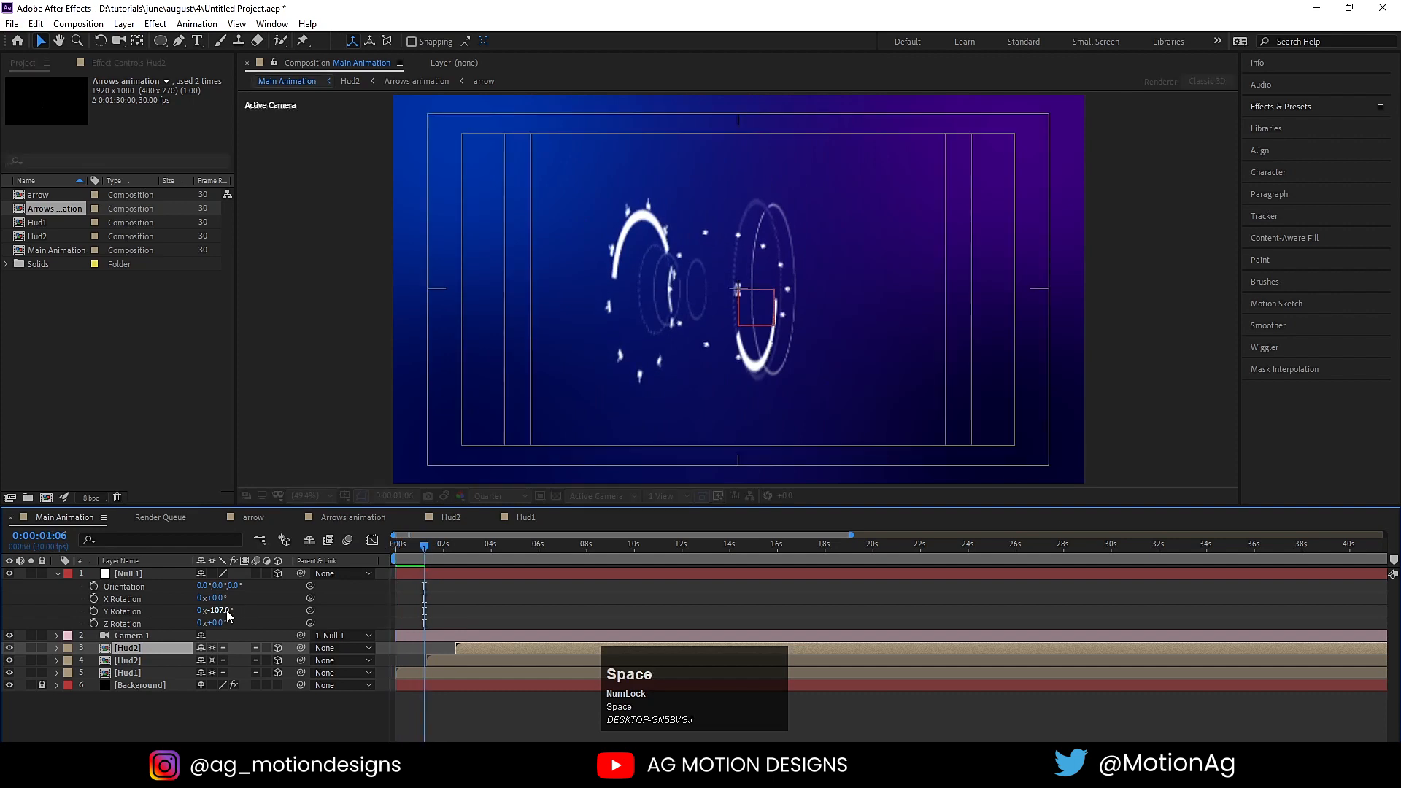
Reset Null 1's Y Rotation to 0° and preview the front view
drag(219, 610, 210, 618)
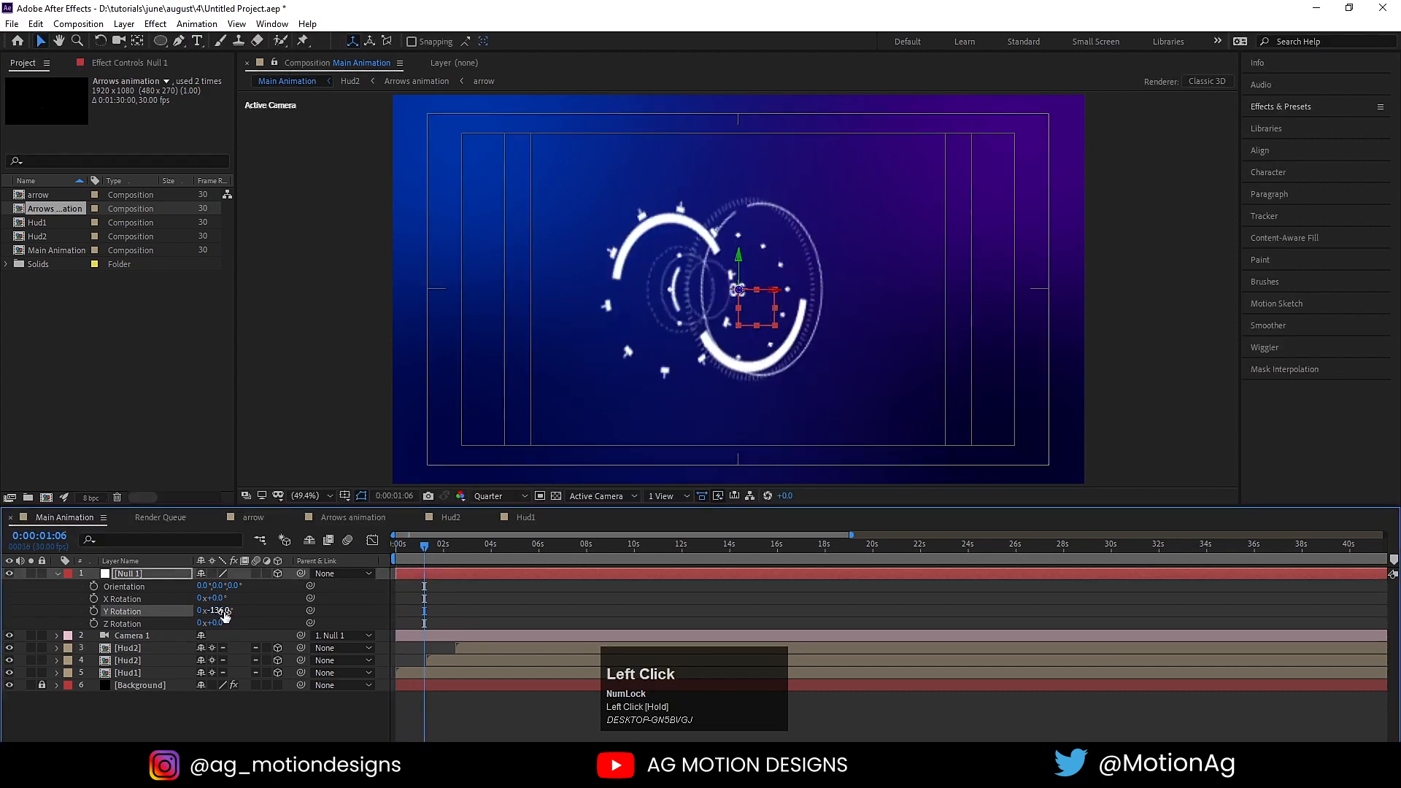
key(Return)
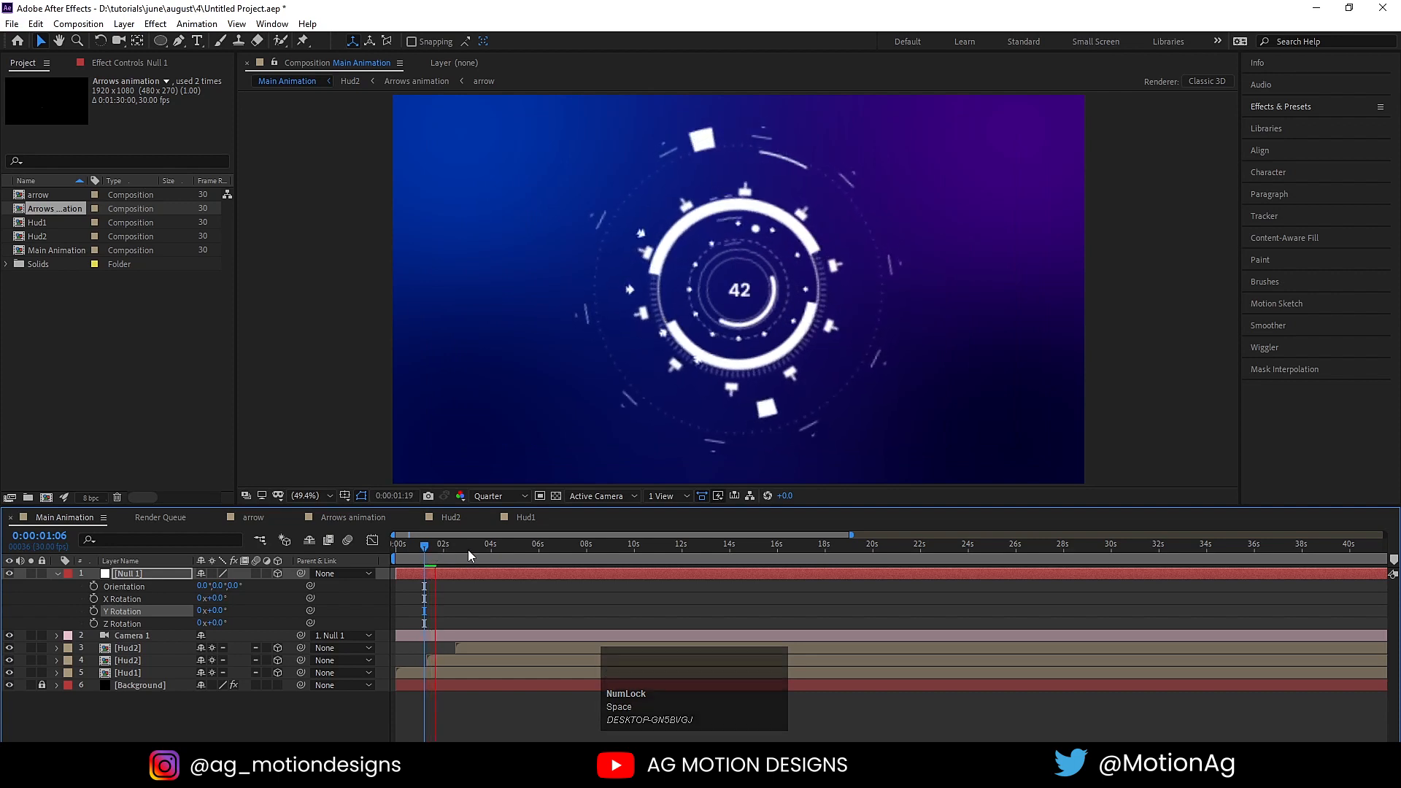
key(space)
Try a Y Rotation of 33° on Null 1 at 0:00:03:27 and undo it
click(488, 553)
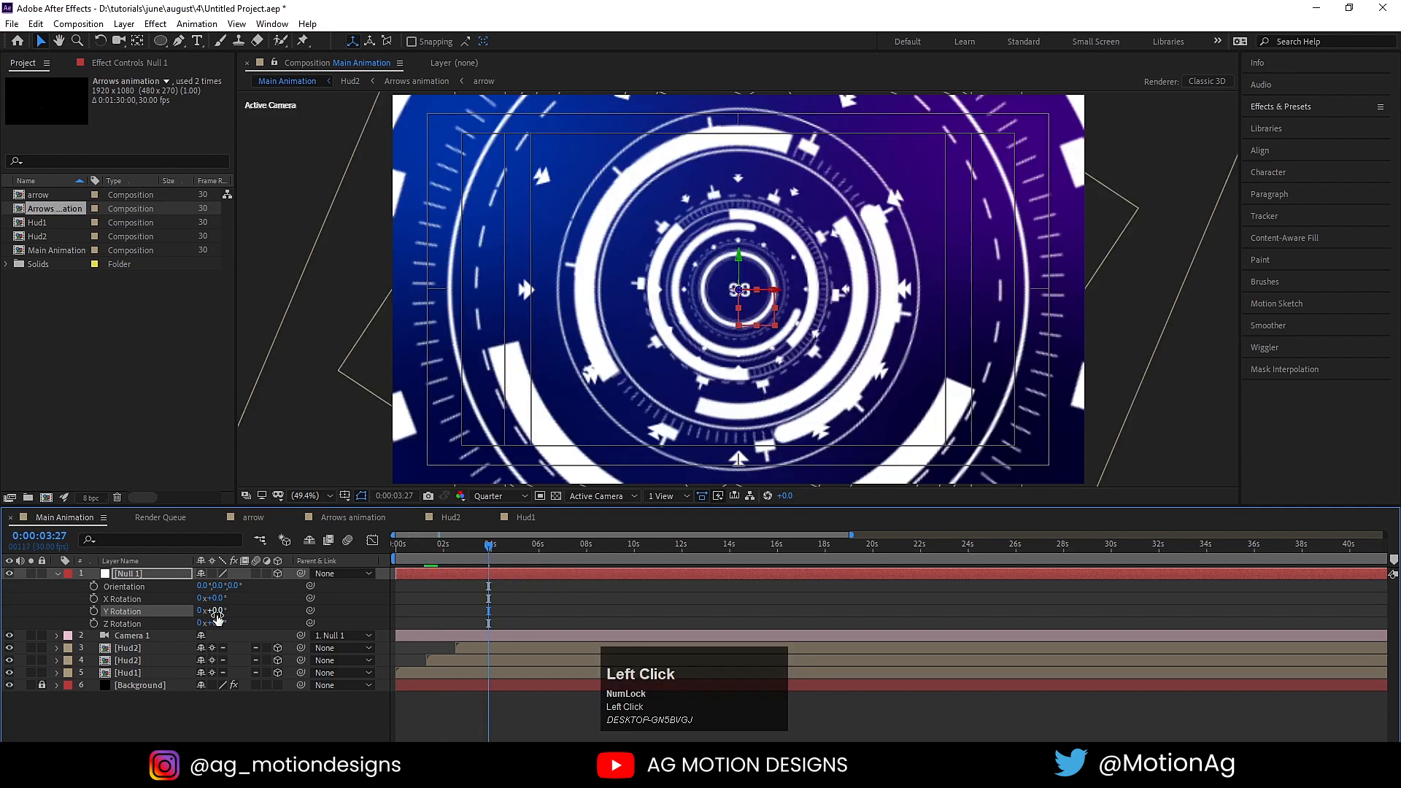
drag(217, 618, 243, 622)
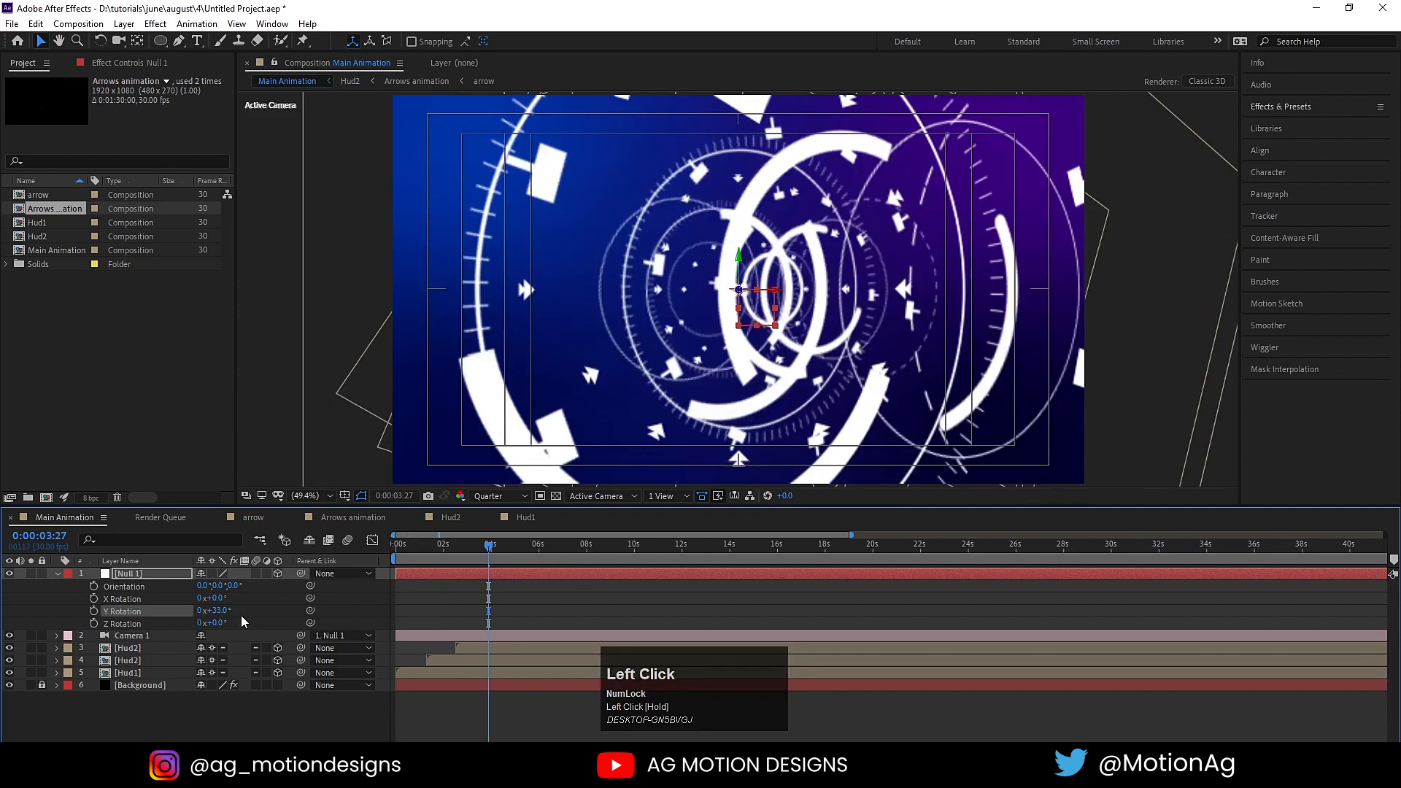
key(ctrl+z)
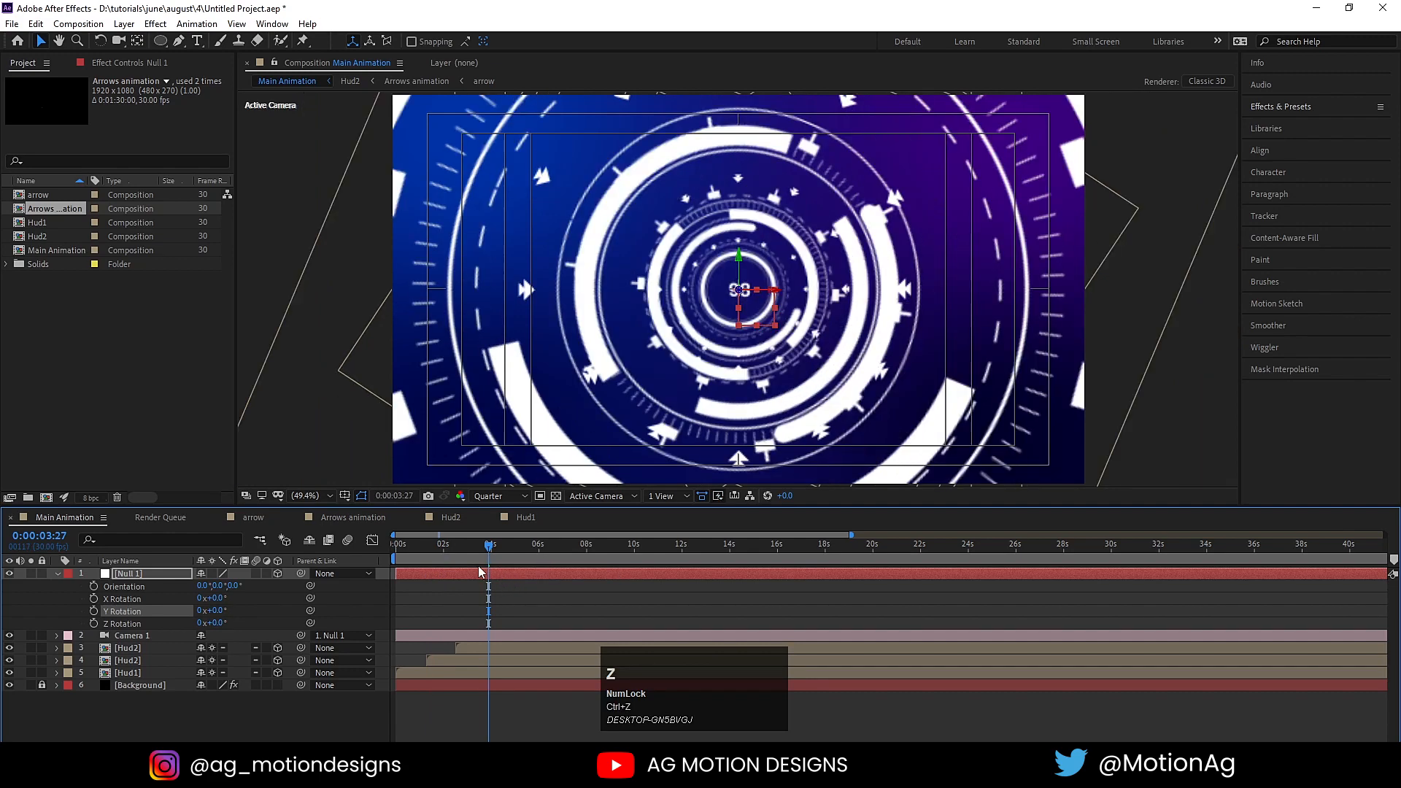
Play the Main Animation composition from the first frame twice to judge the timing for the camera move
drag(488, 545, 335, 548)
key(space)
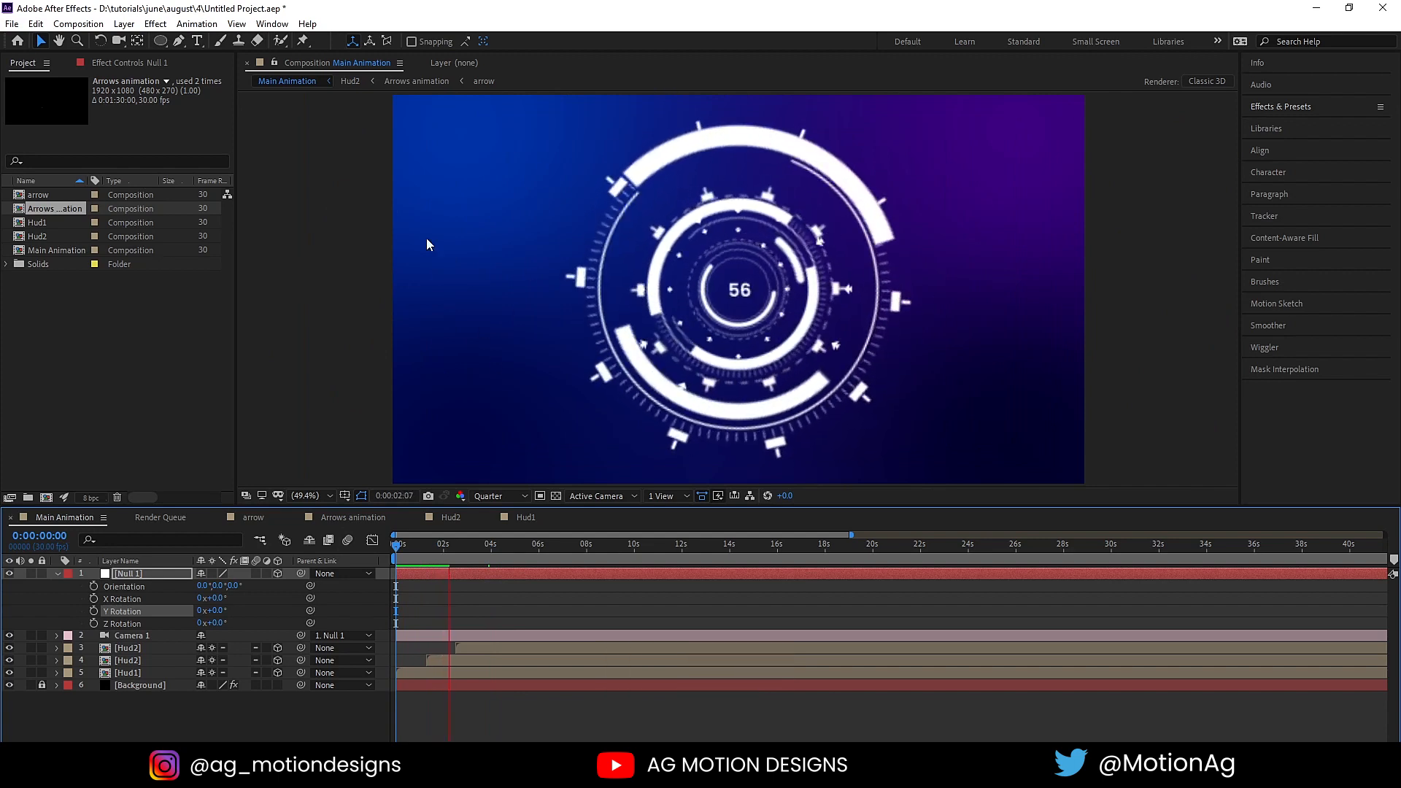
key(space)
click(380, 559)
key(space)
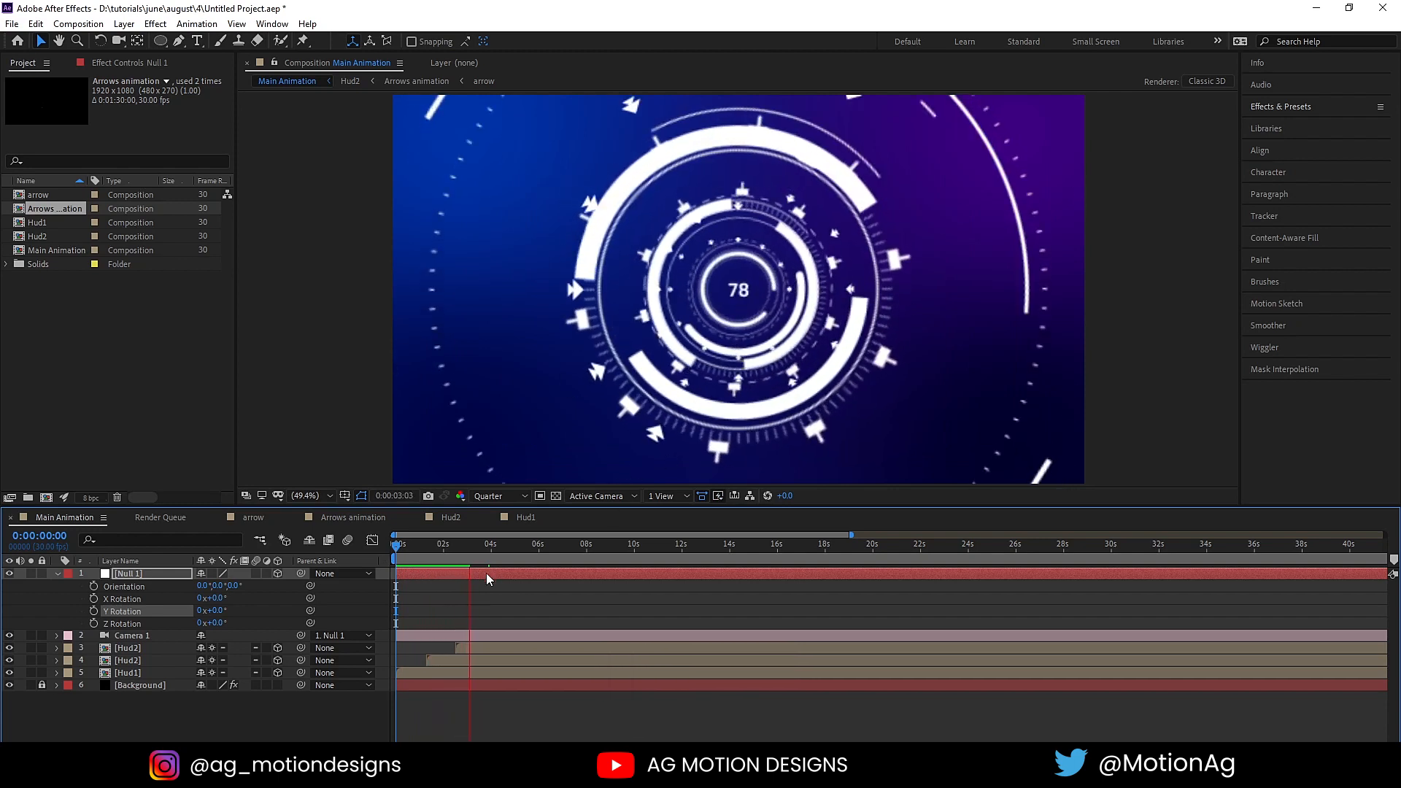
key(space)
Add a Position keyframe to Null 1 at the first frame
drag(437, 544, 334, 558)
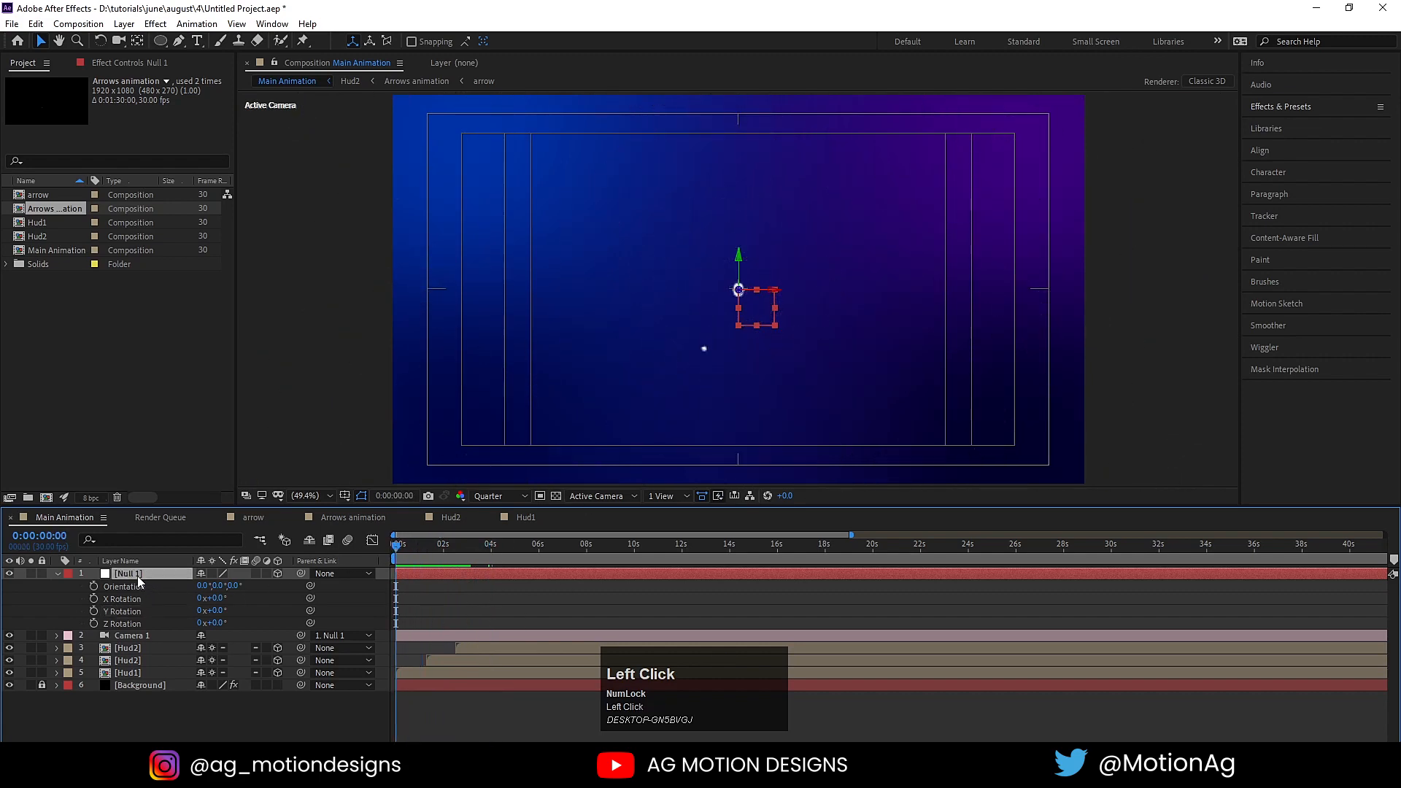
key(minus)
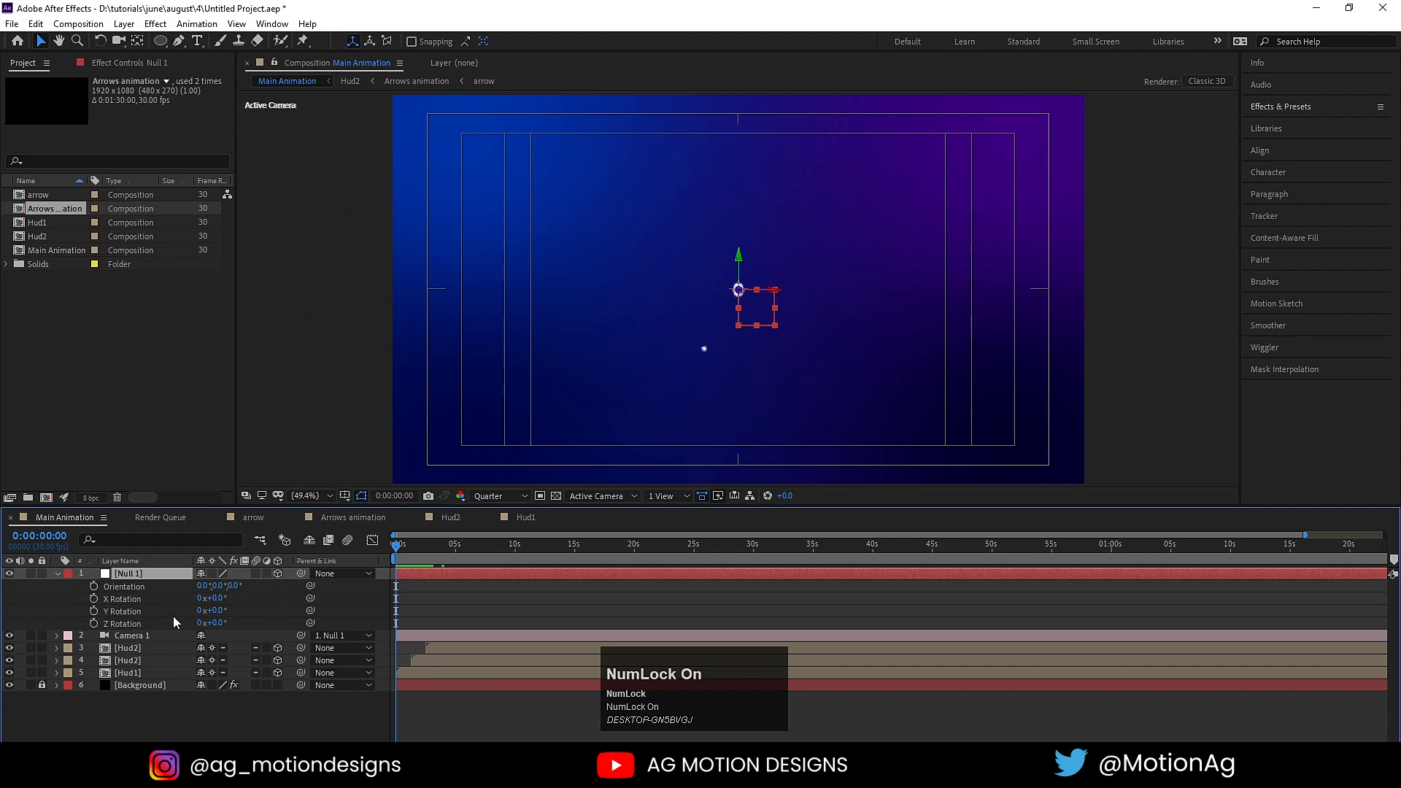
key(p)
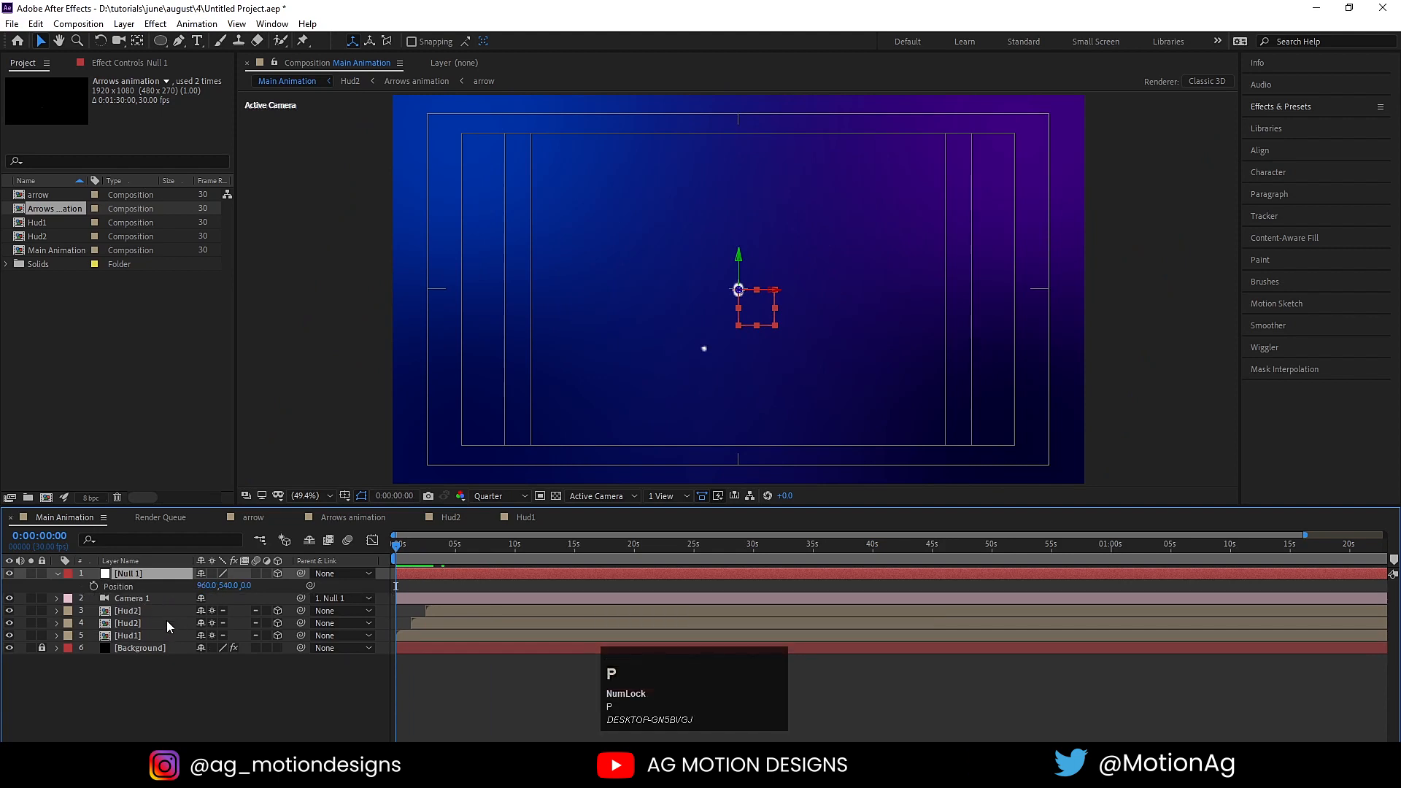
click(93, 587)
Add a second Position keyframe with the same value to Null 1 at 0:00:03:11
key(equal)
key(equal)
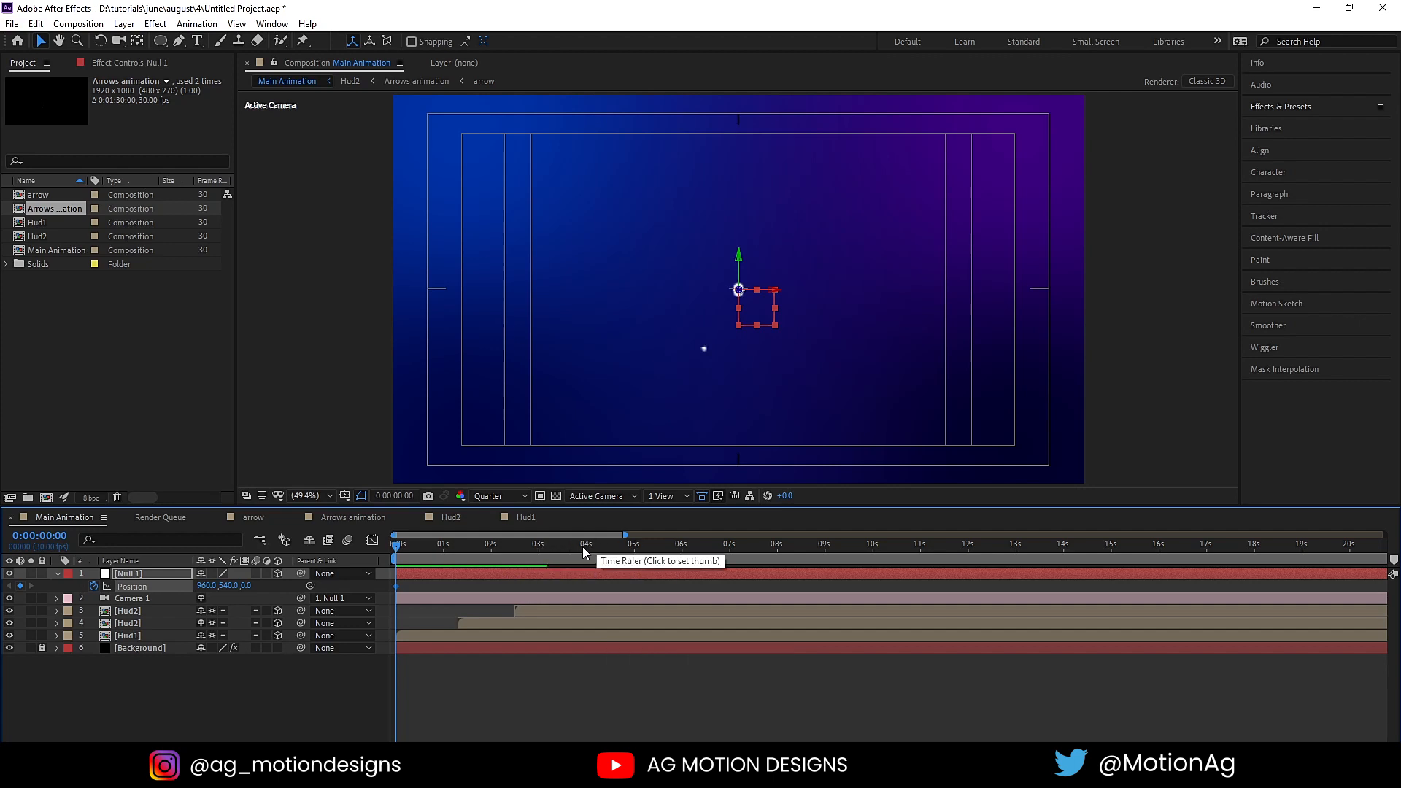
click(536, 544)
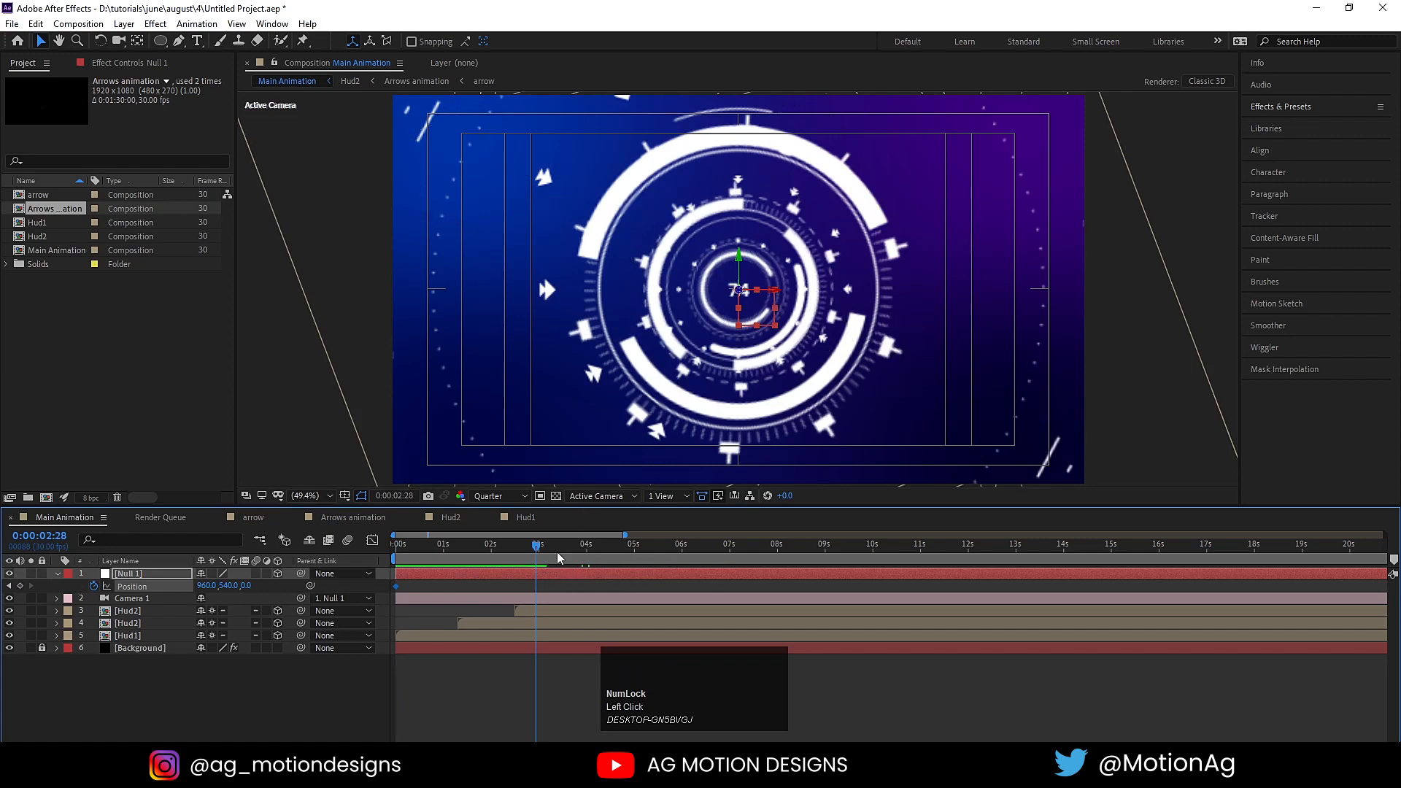
click(556, 544)
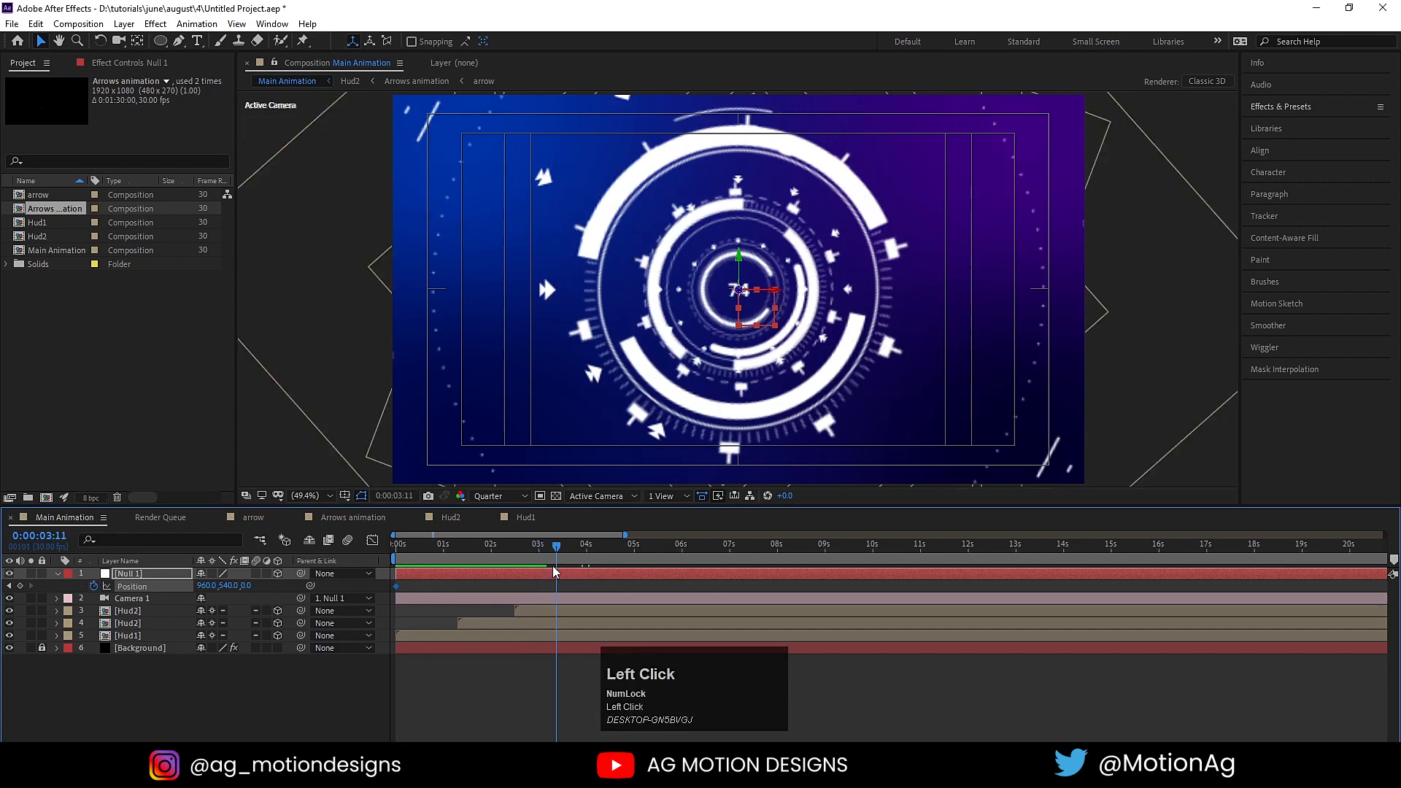
click(20, 587)
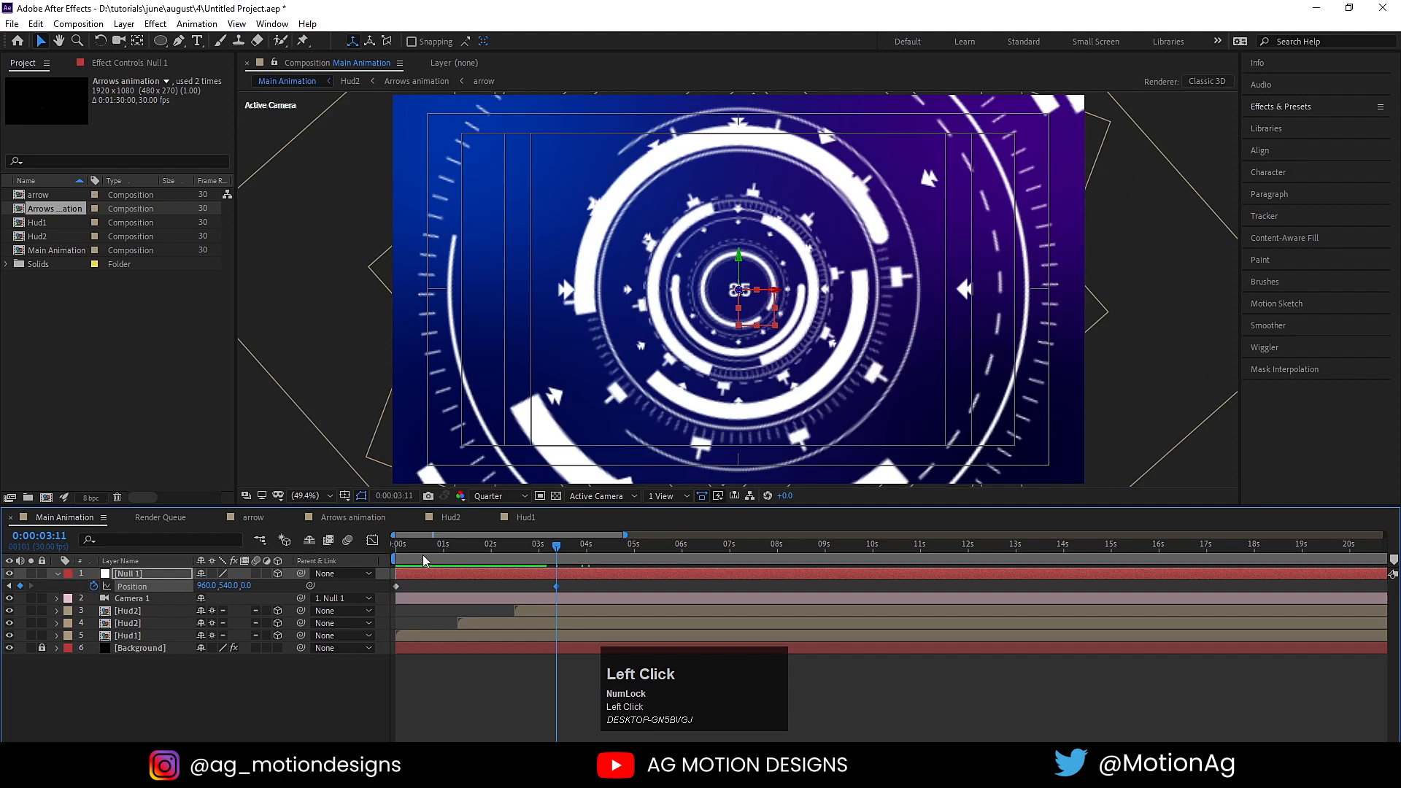
Set Null 1's Z Position to 2000 at the first frame, after undoing a trial change at 0:00:03:11
click(245, 588)
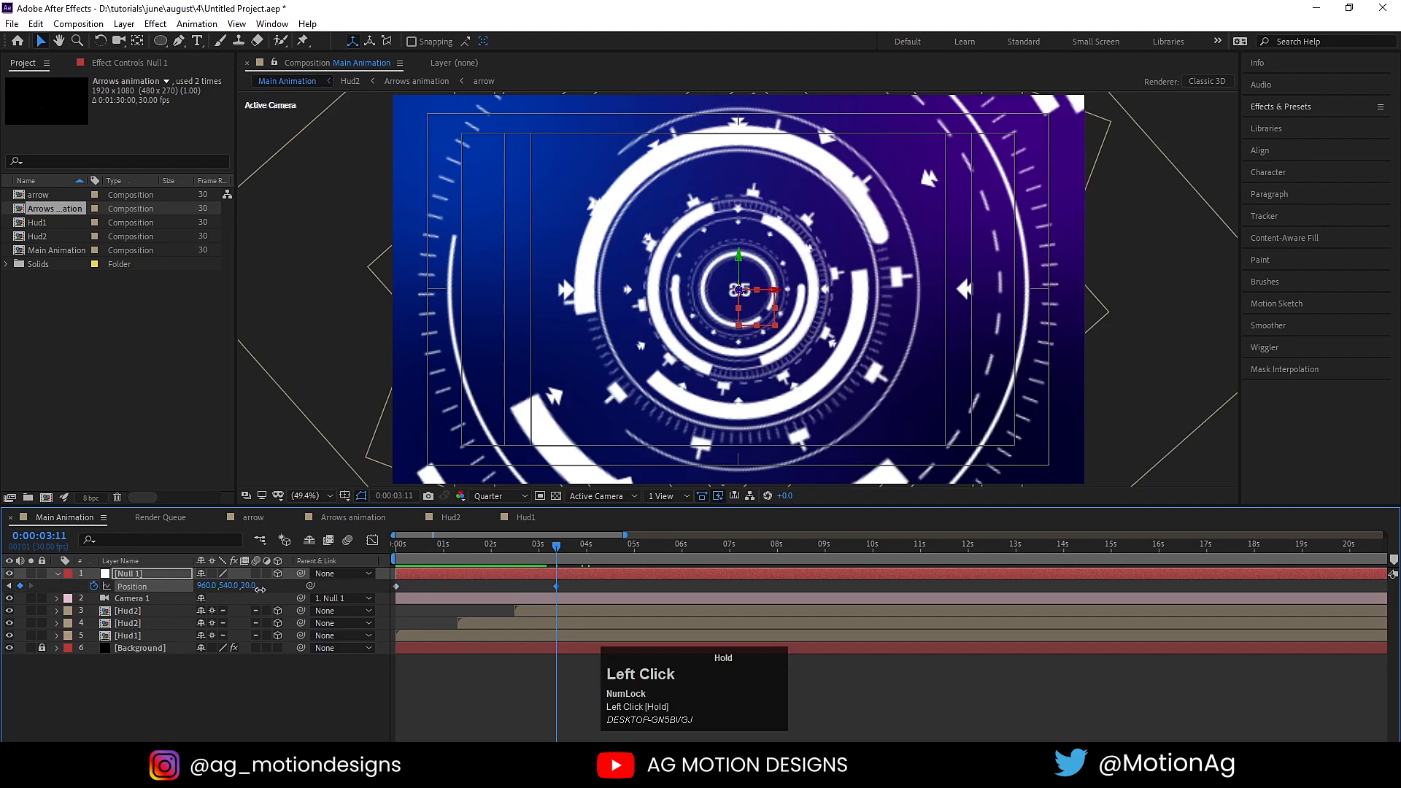
key(ctrl+z)
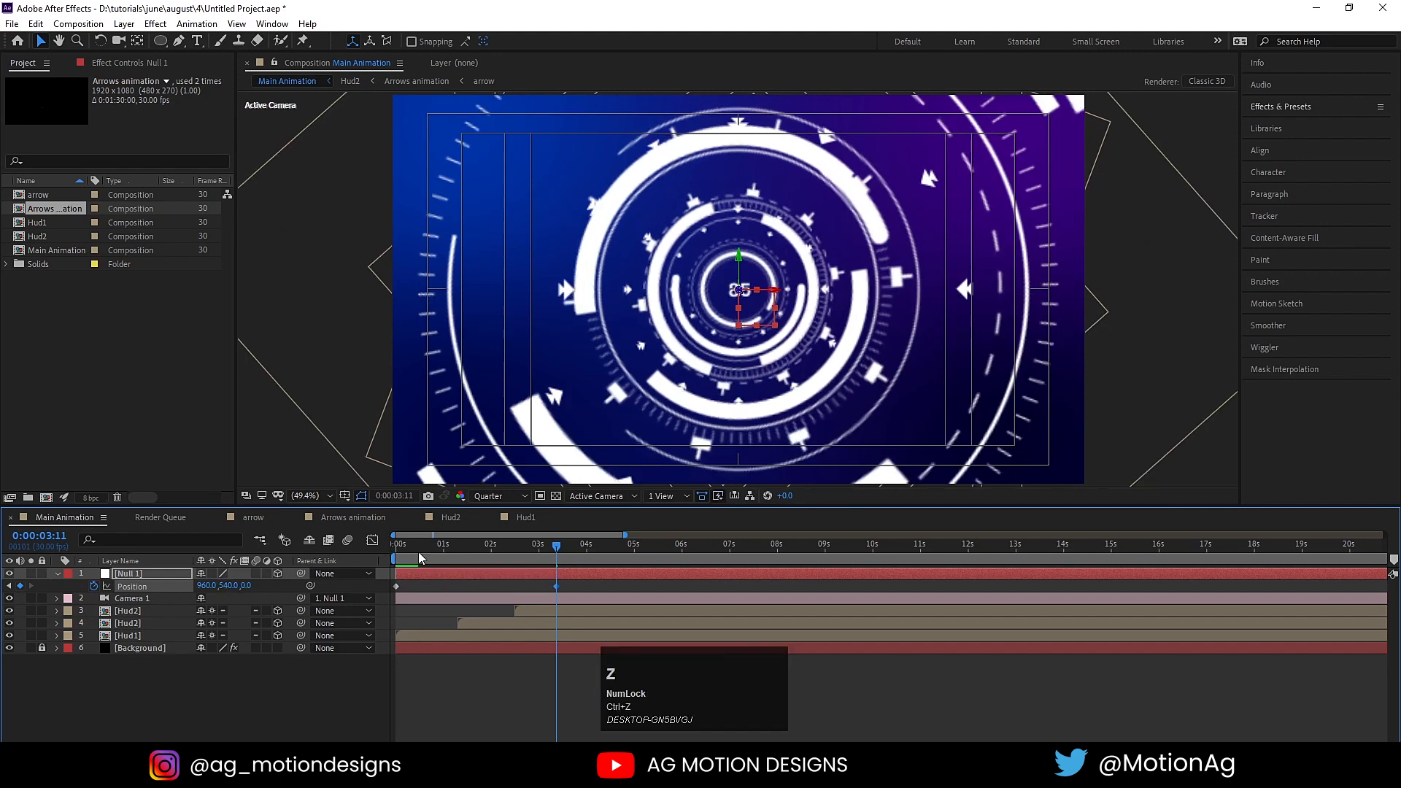
drag(418, 551, 346, 559)
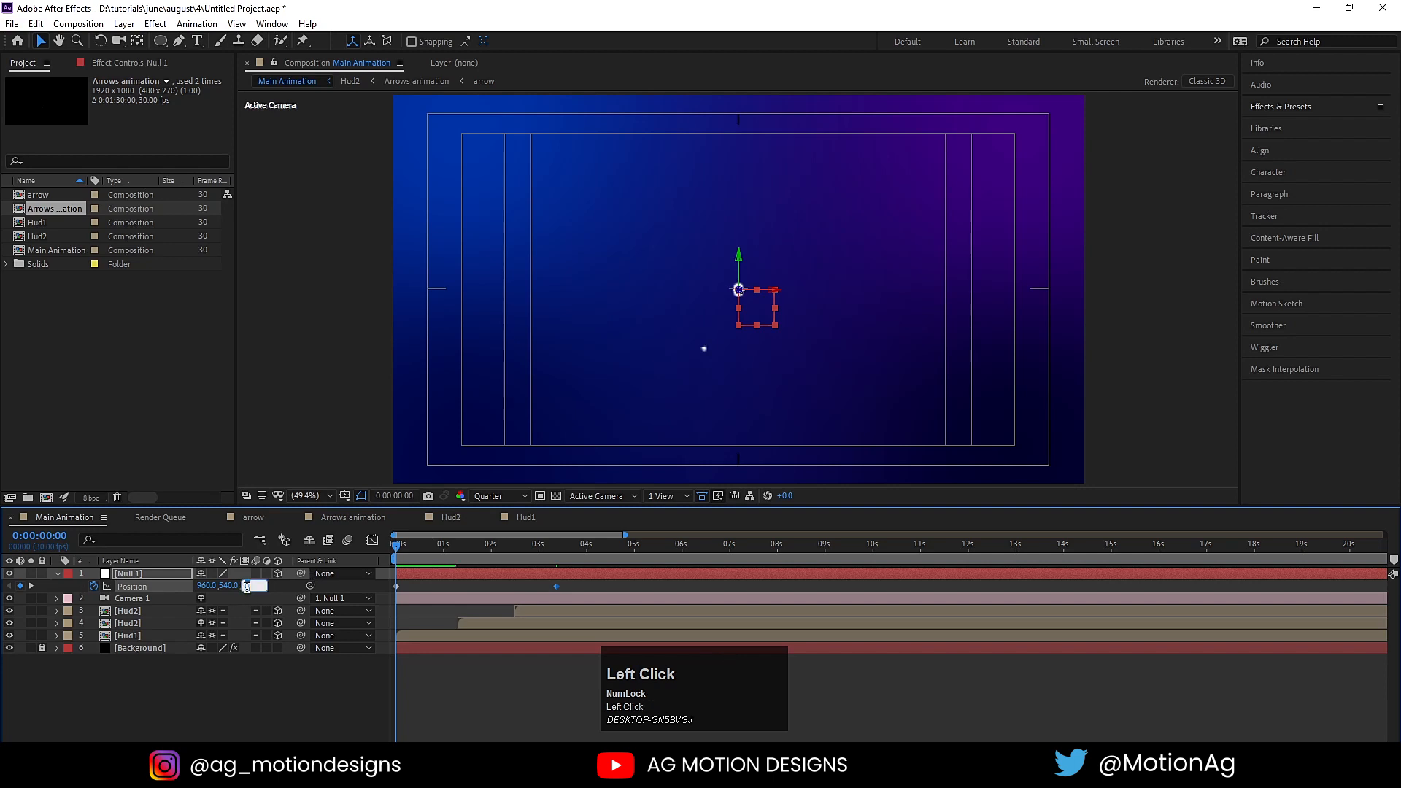
text(200)
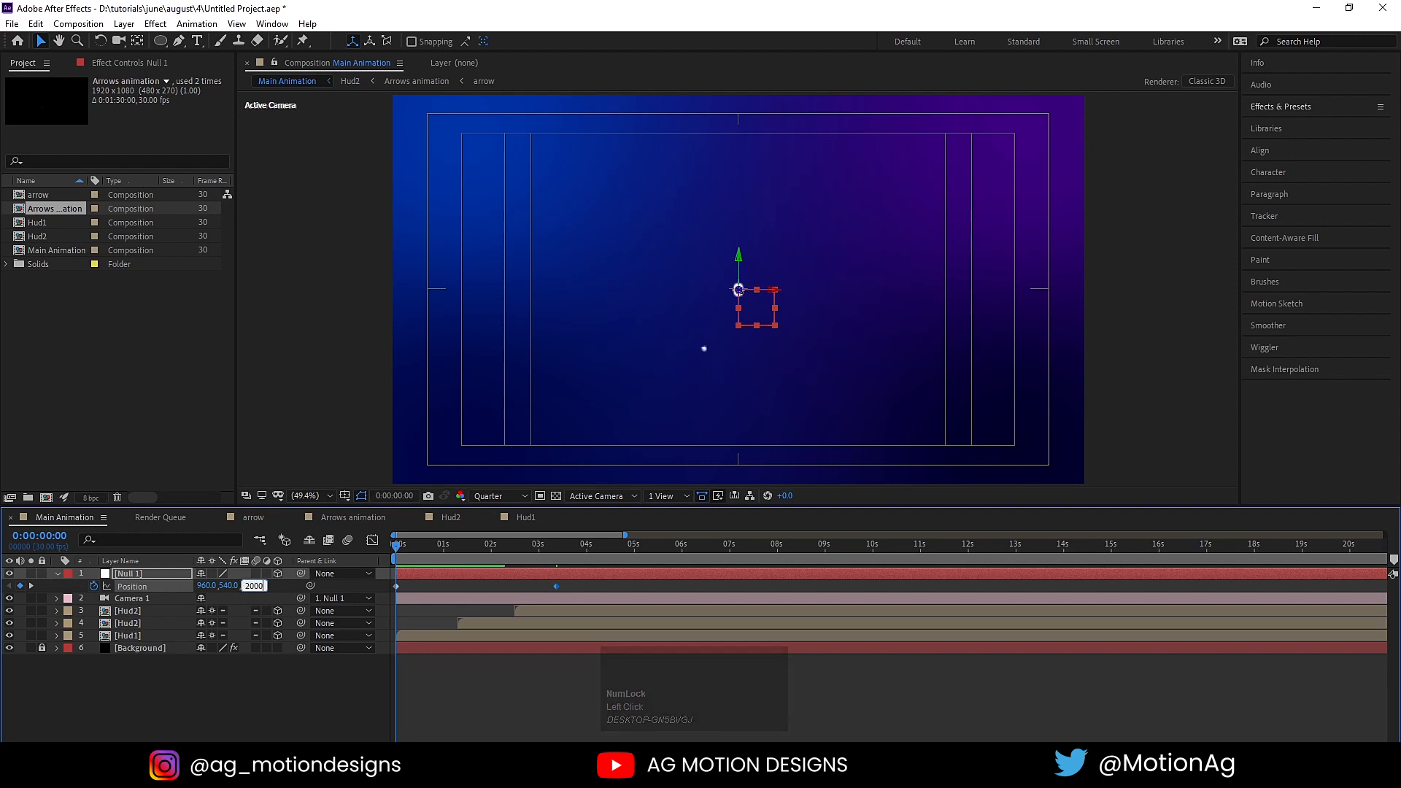
text(0)
key(Return)
Preview the camera move, set Null 1's Z Position to 2404 at the first frame, and preview it again
key(space)
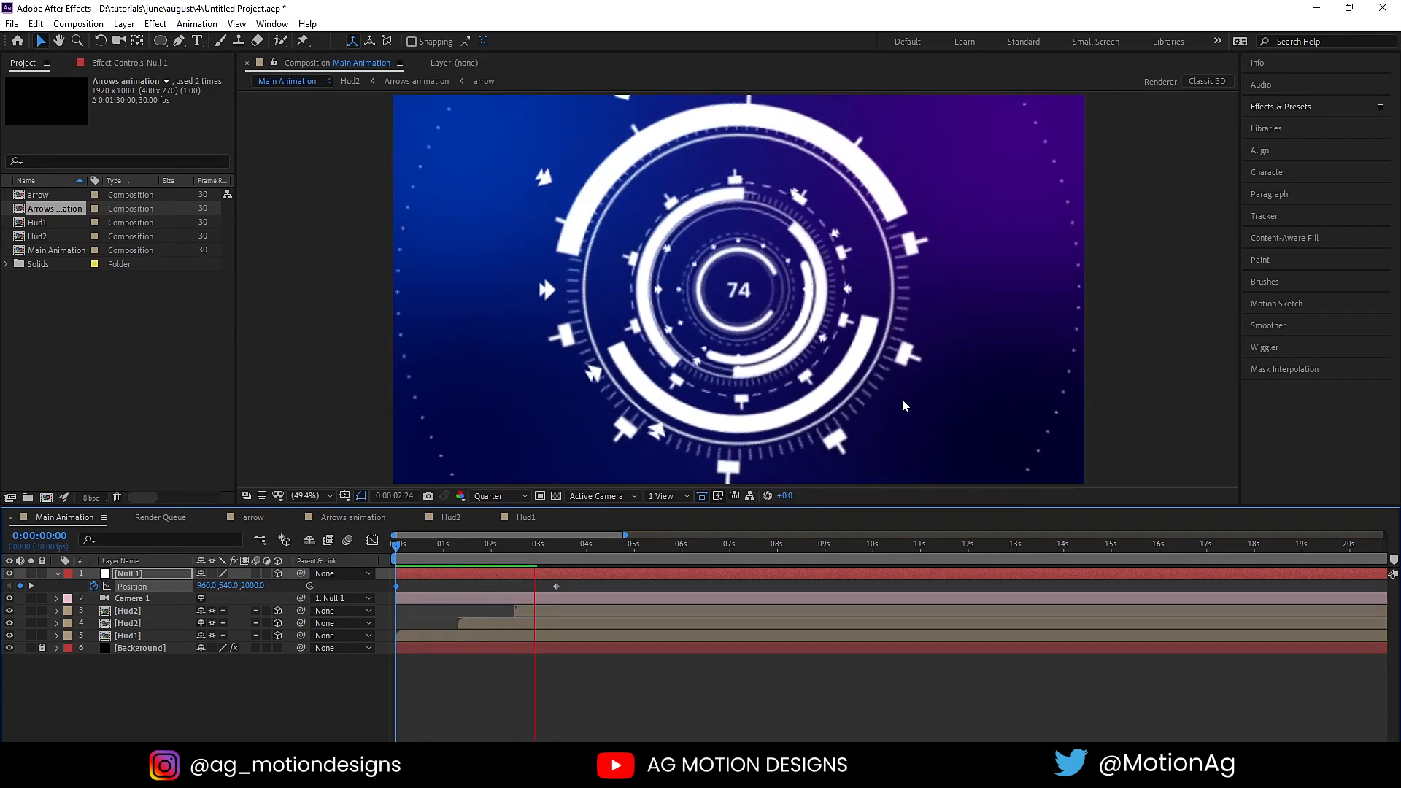
key(space)
drag(432, 549, 525, 568)
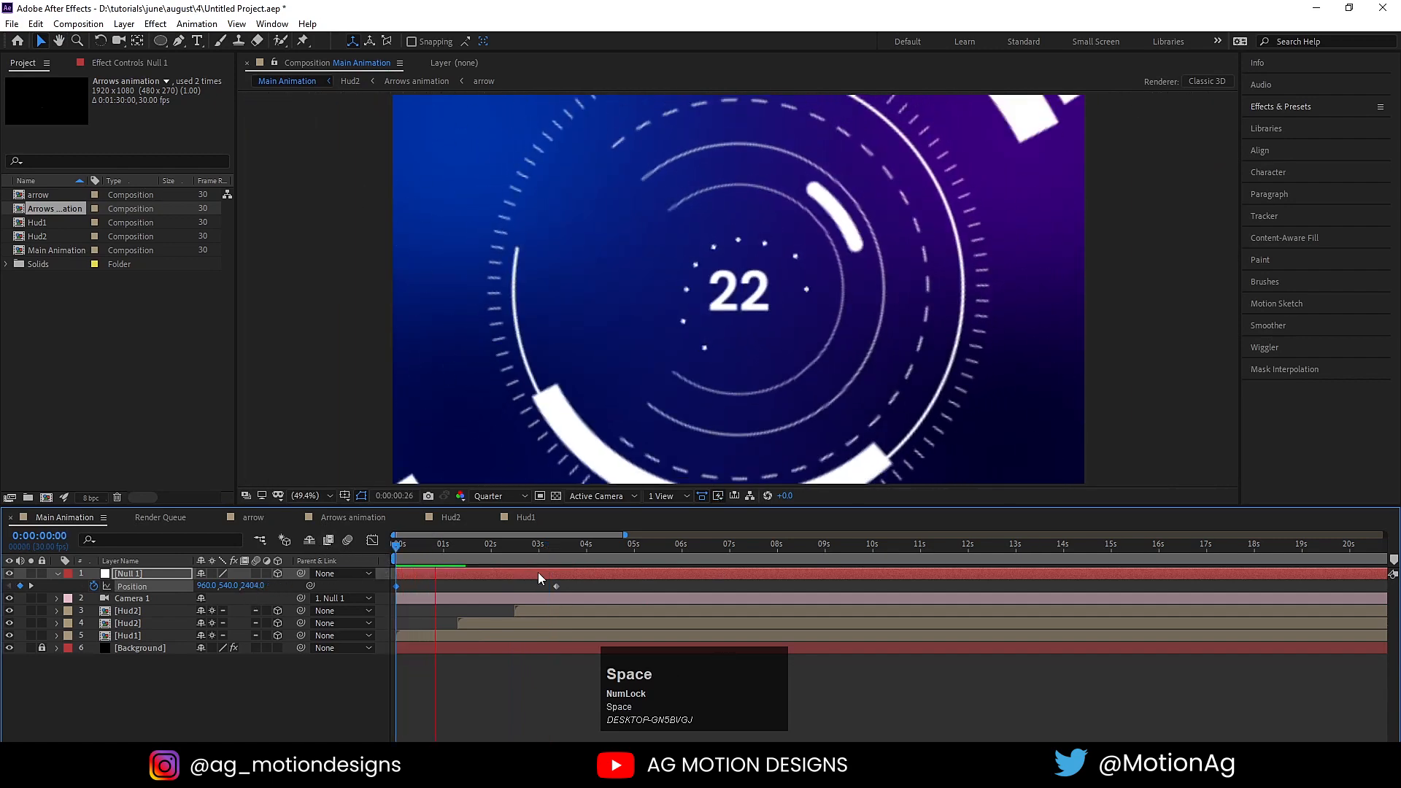
key(space)
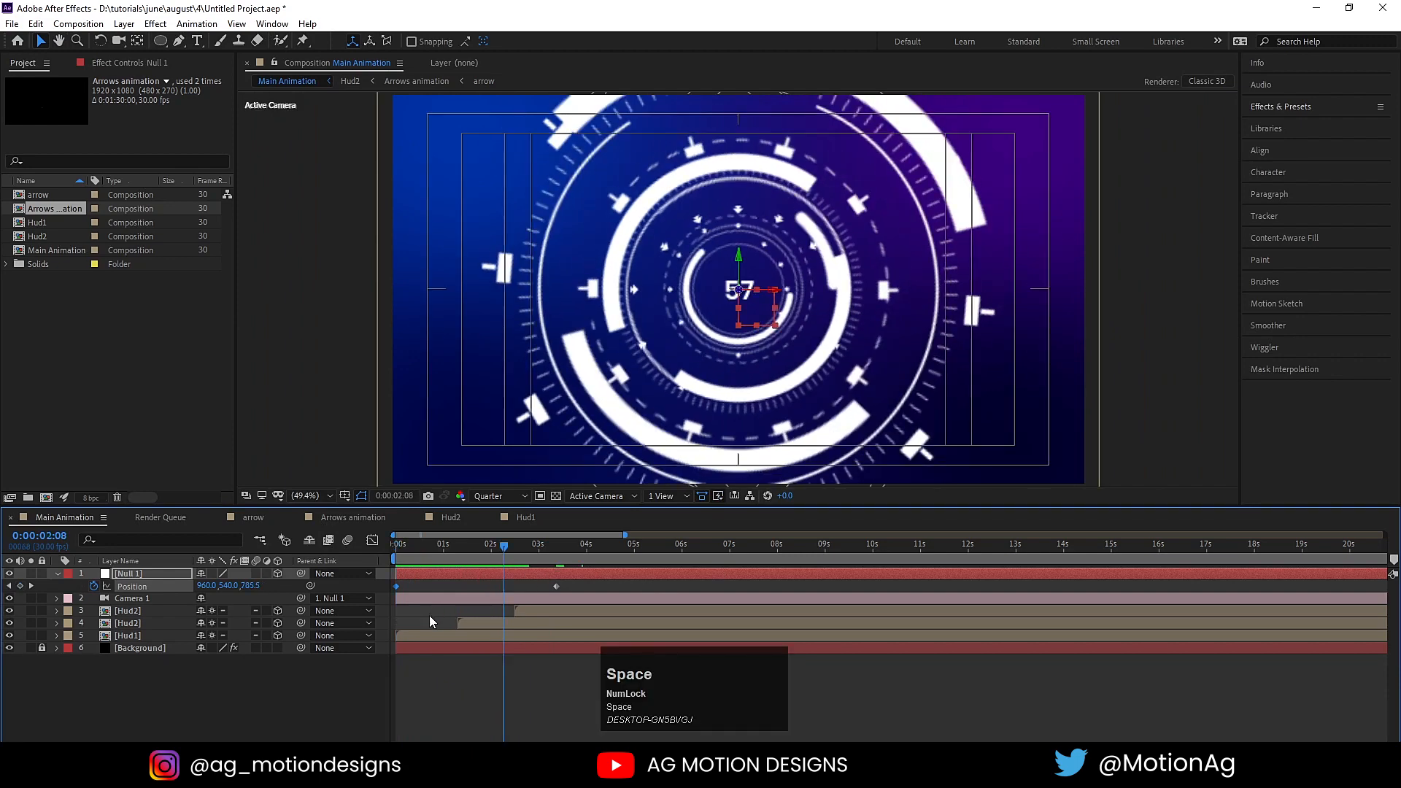
Play short sections of the camera move from about 0:00:01:07 to examine how the HUD elements behave in depth
drag(514, 547, 454, 555)
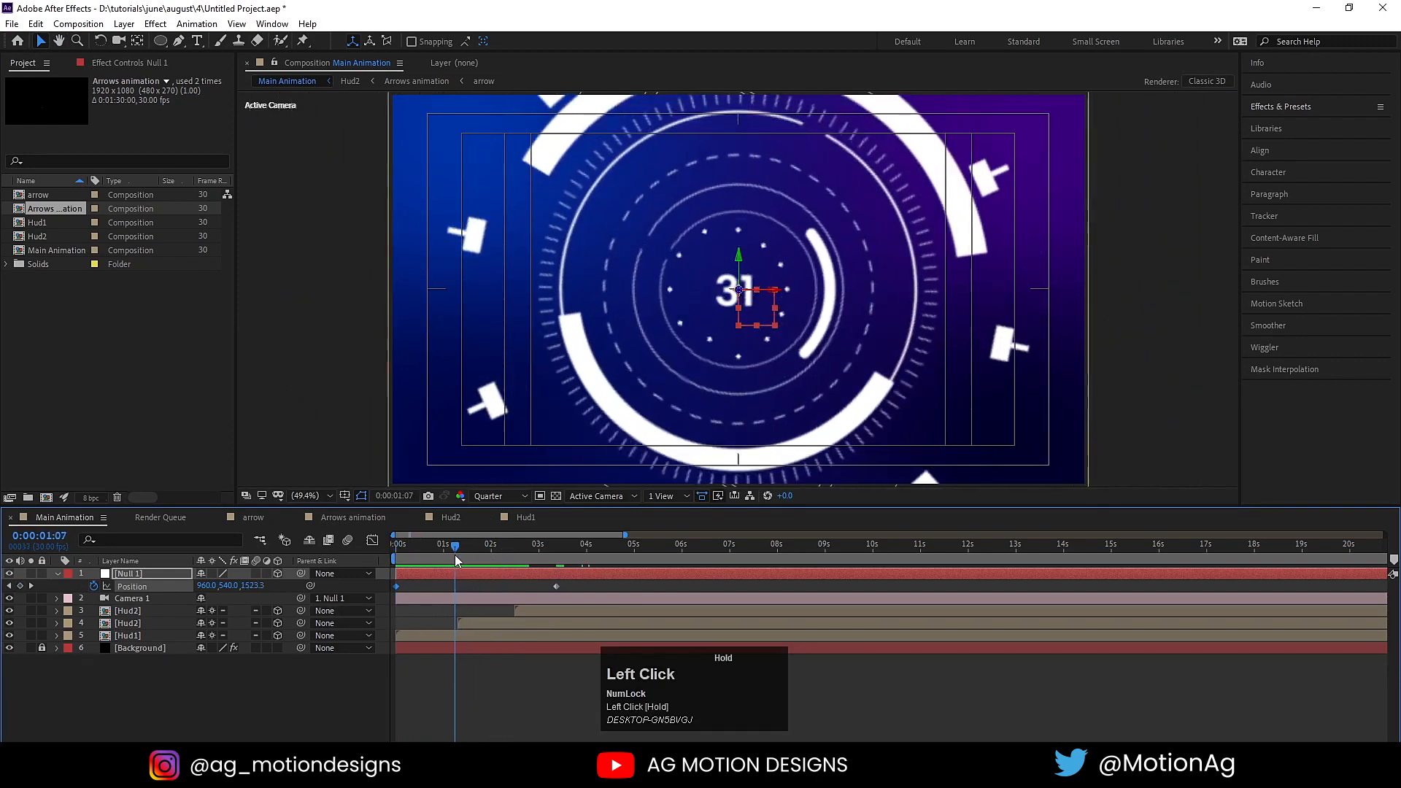
key(space)
key(space)
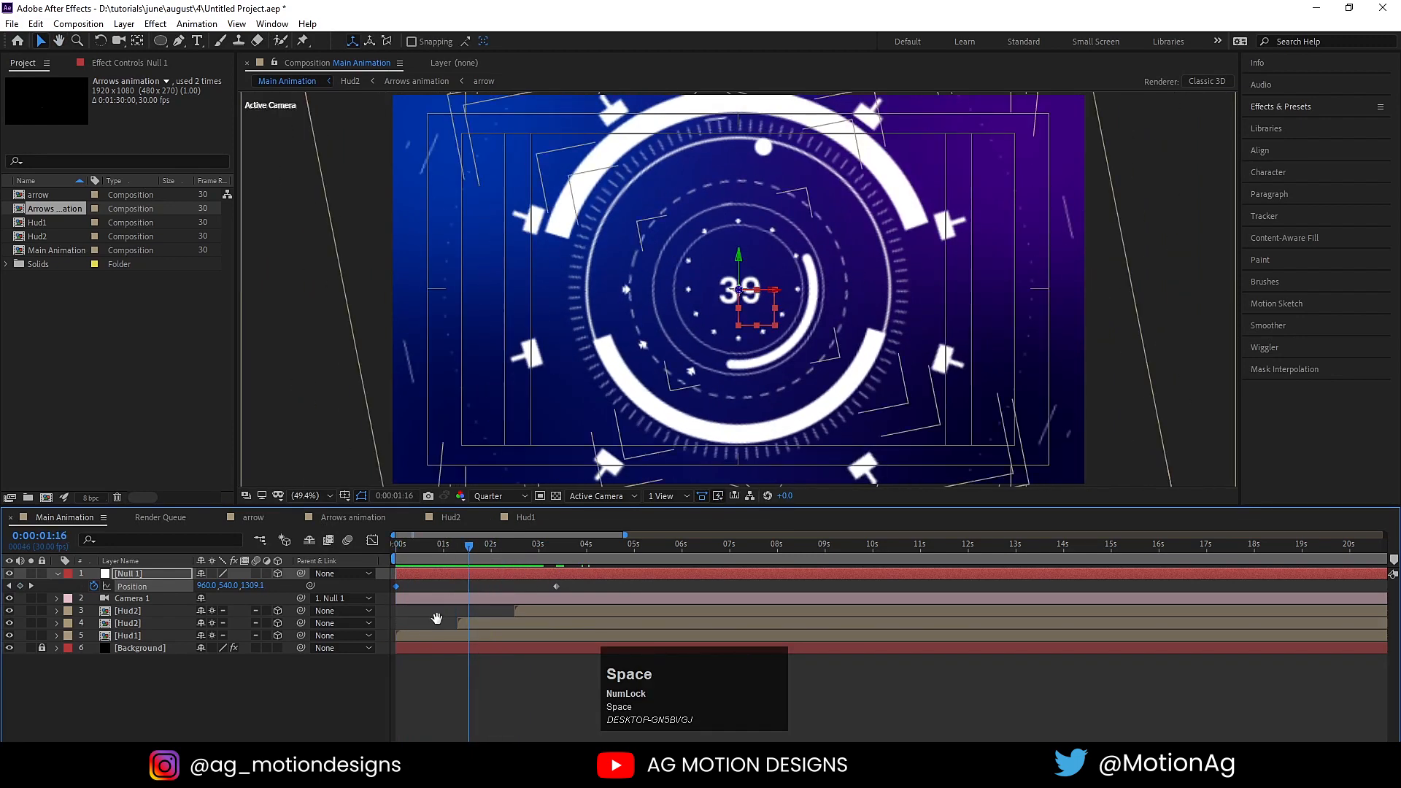
key(space)
key(space)
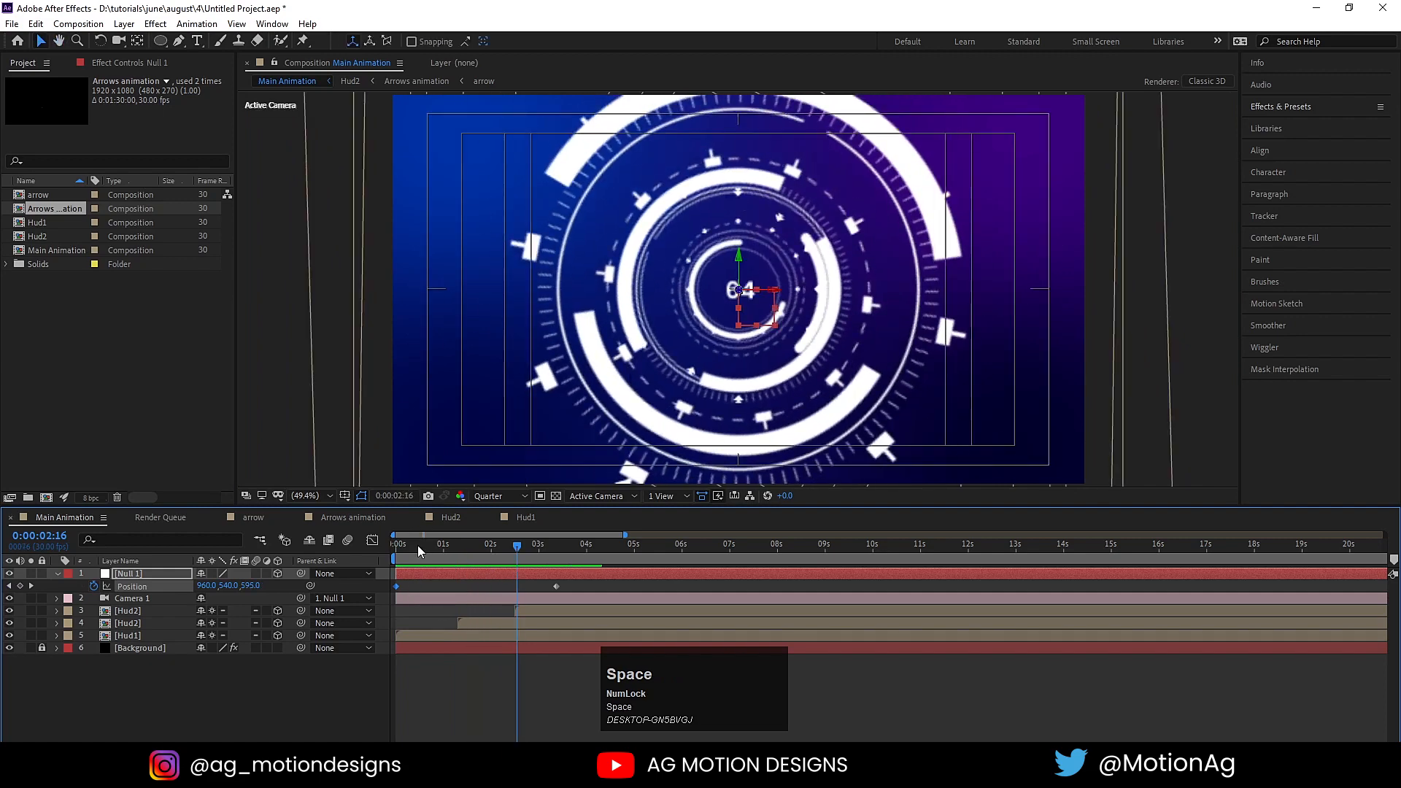
Open the arrow composition nested in Hud1's Arrows animation and make Shape Layer 2 and Shape Layer 1 3D layers
double_click(139, 632)
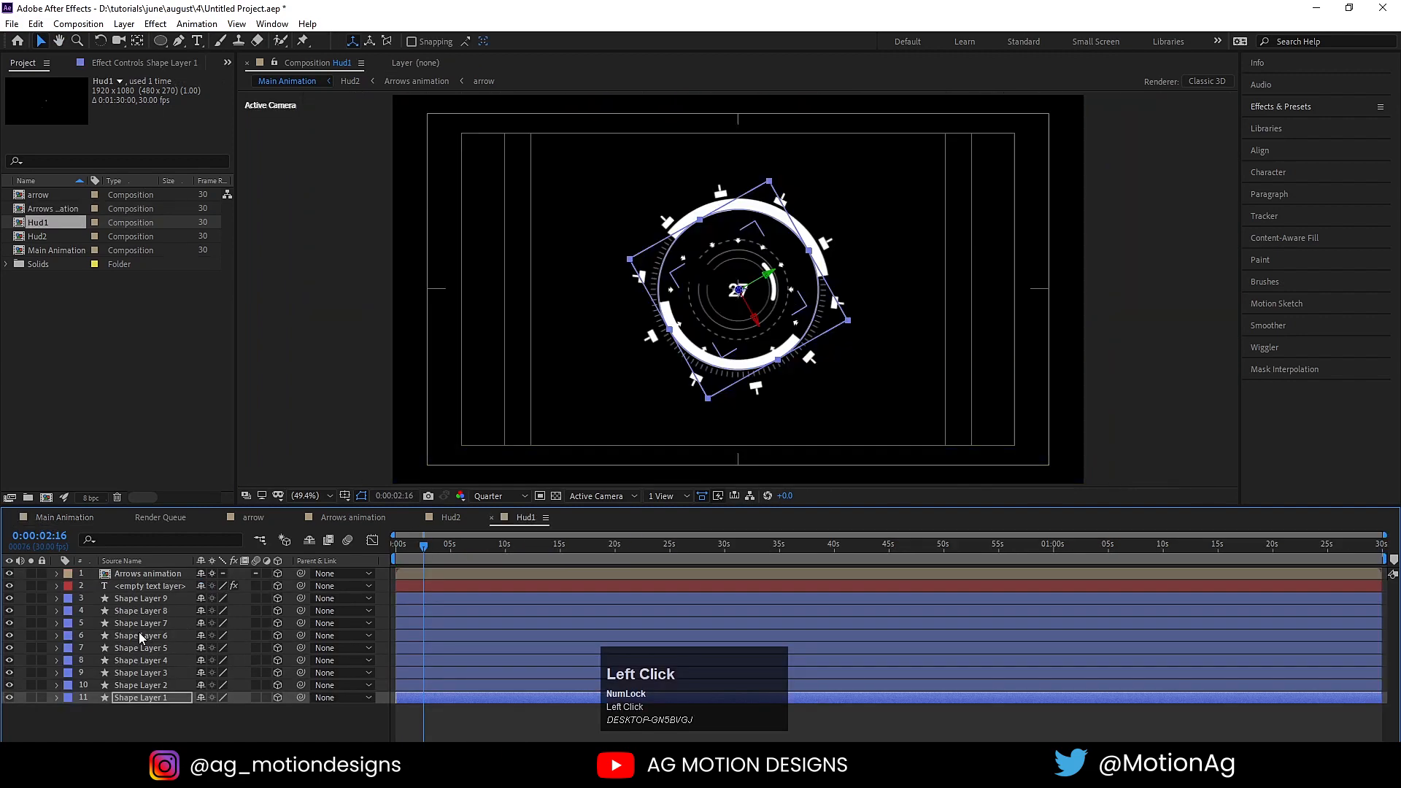
double_click(164, 573)
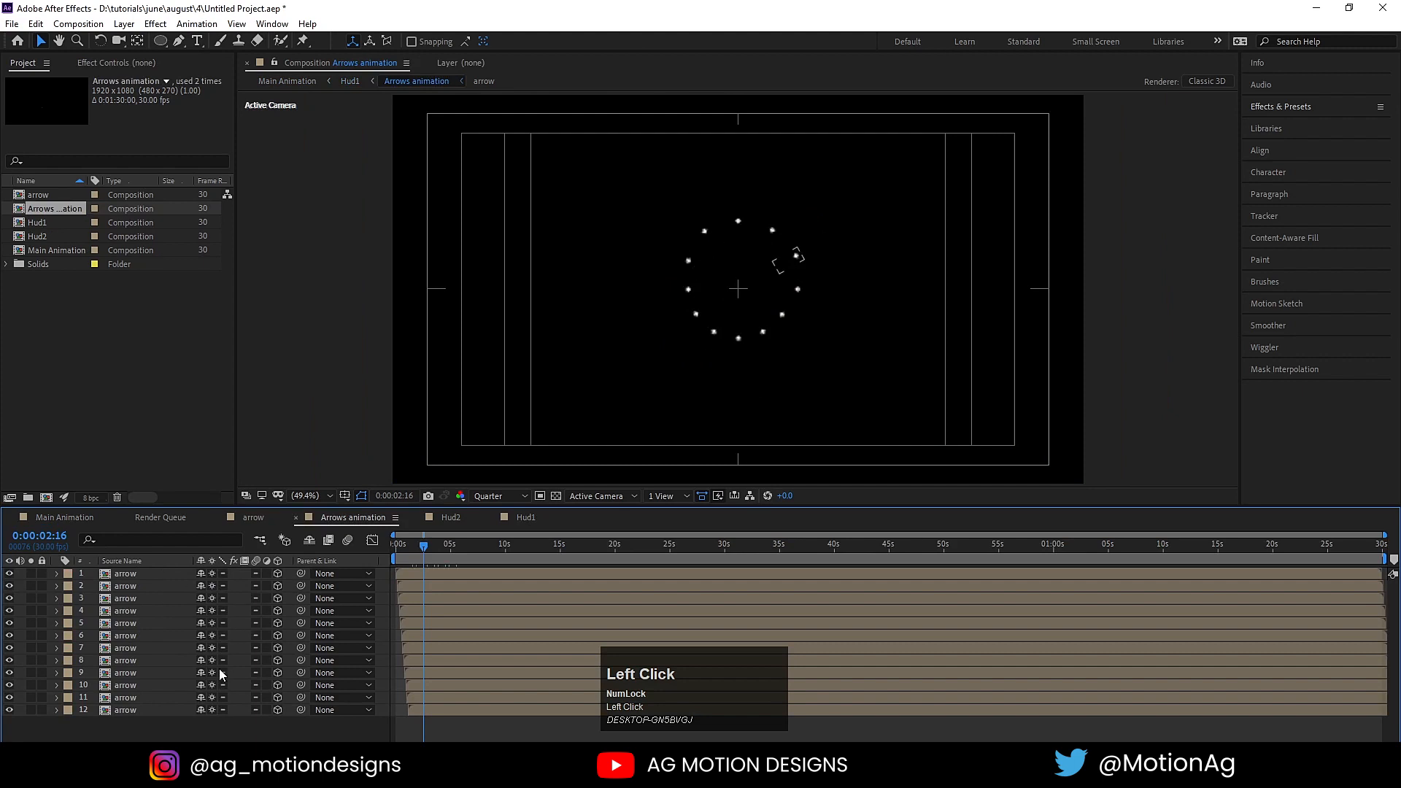
double_click(129, 583)
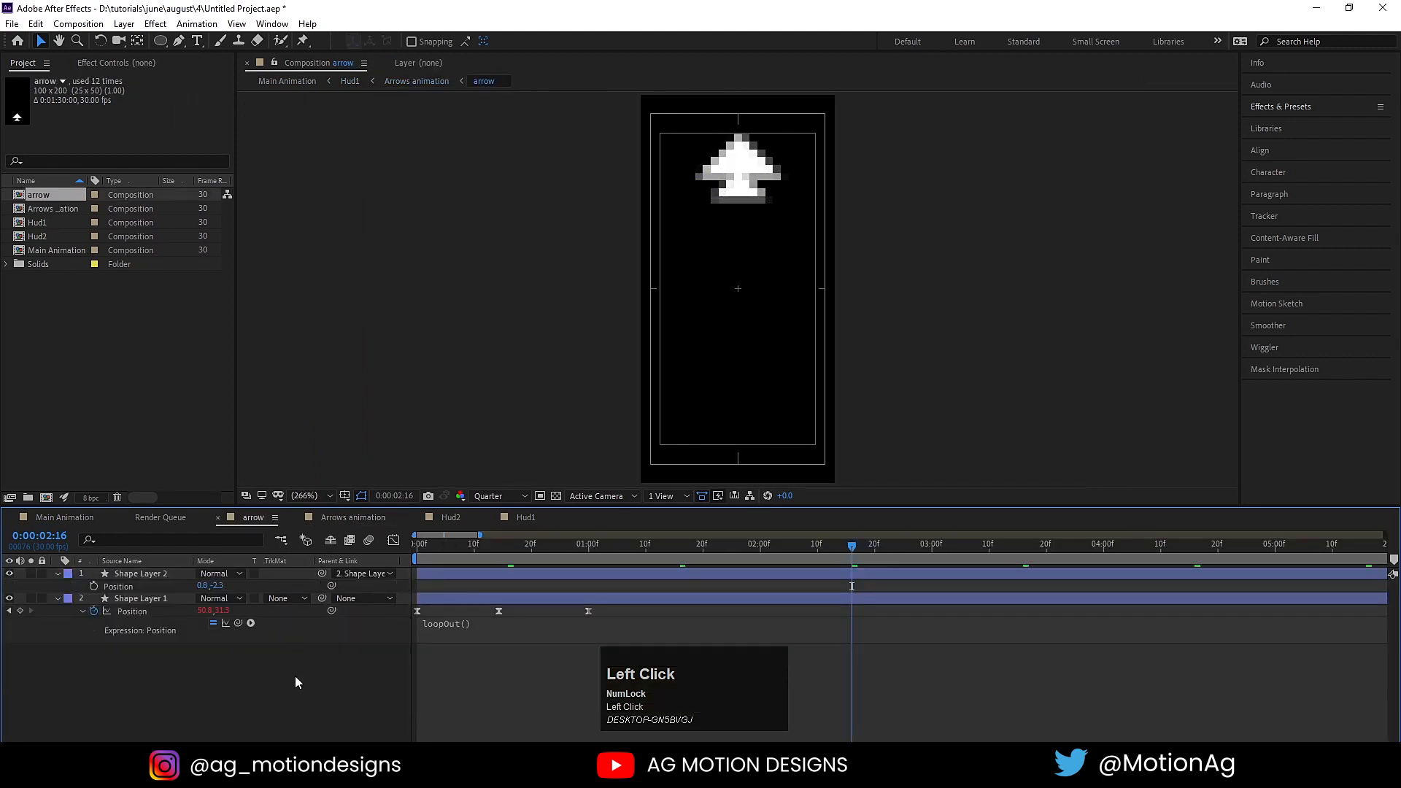
key(F4)
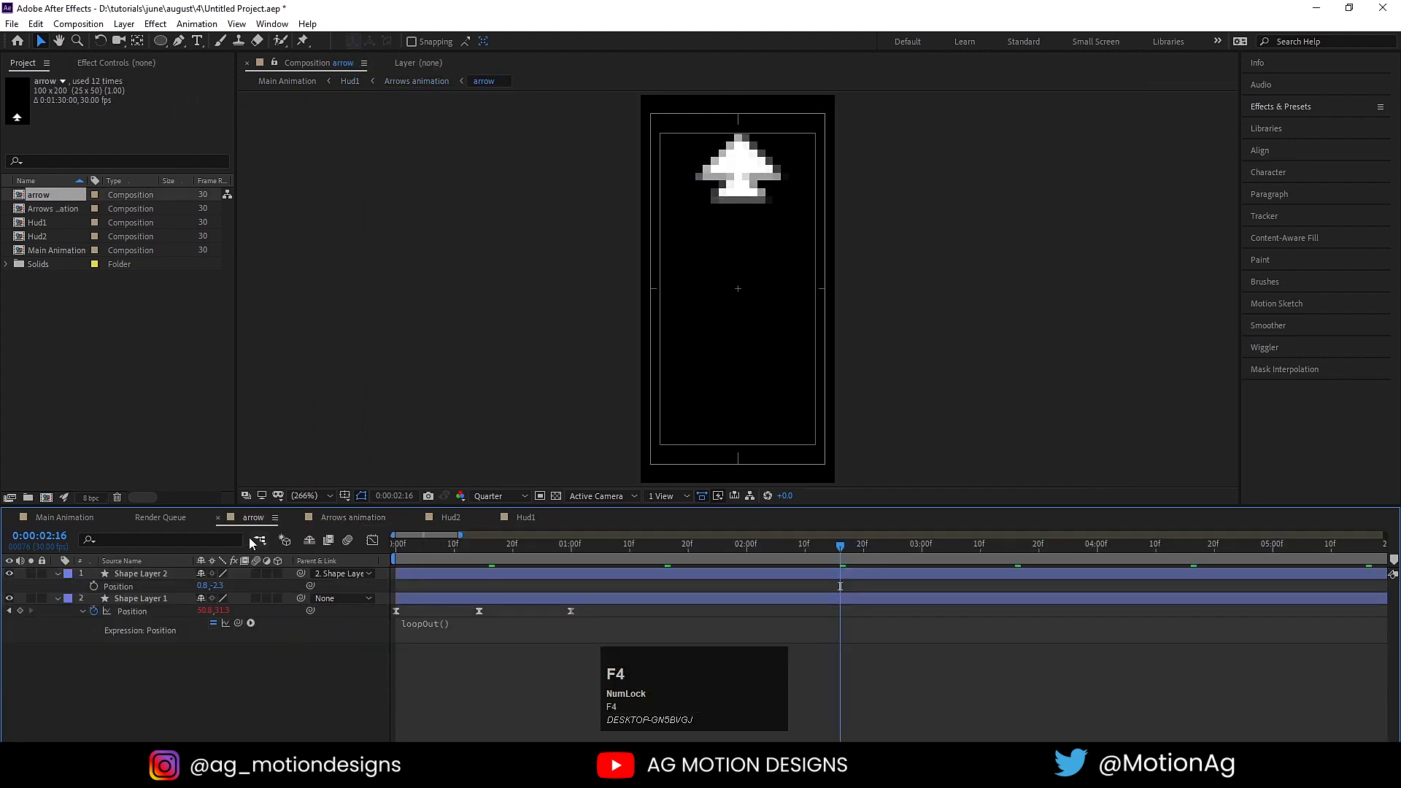
click(277, 573)
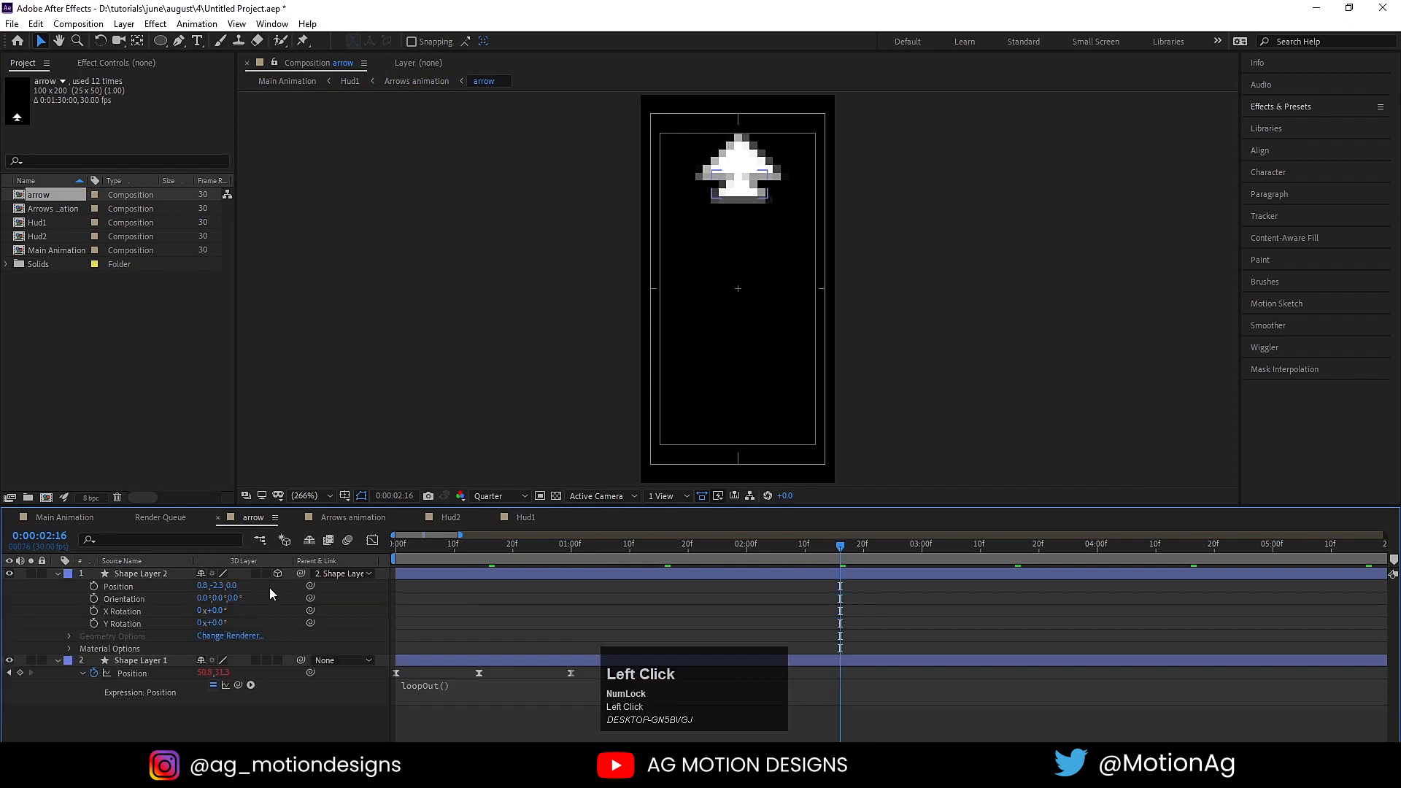
click(277, 661)
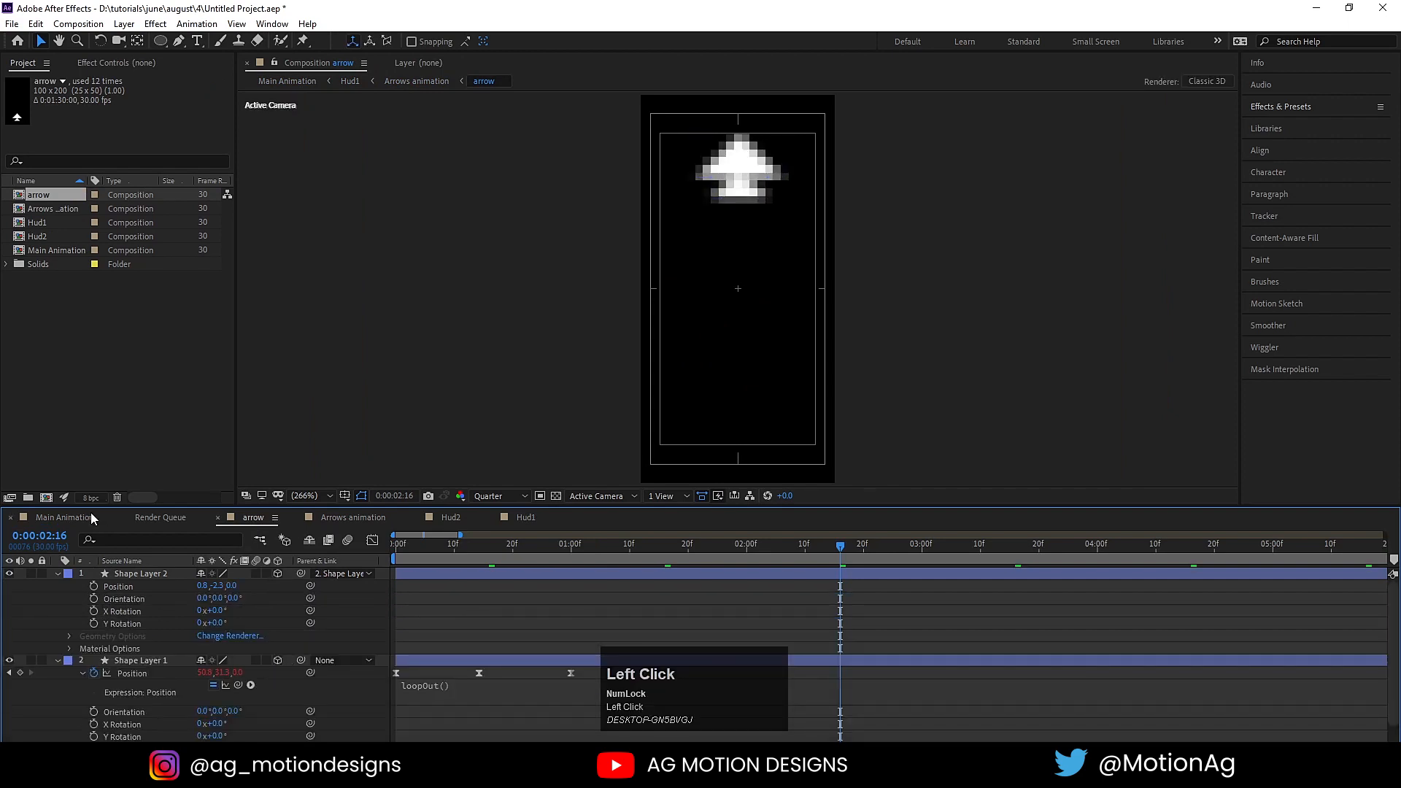
Return to the Main Animation composition and replay the camera move, including from the first frame, to check the arrows
click(90, 514)
key(space)
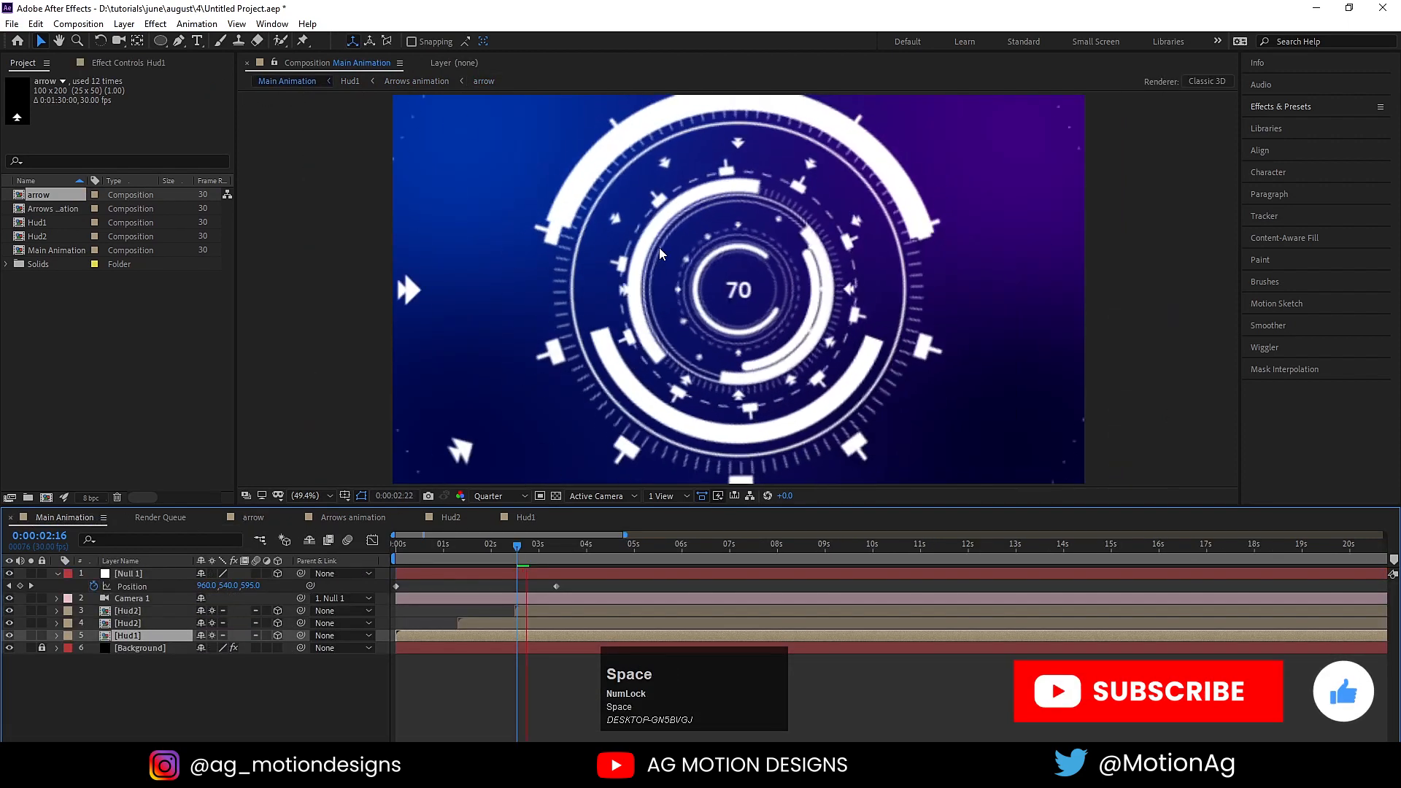
key(space)
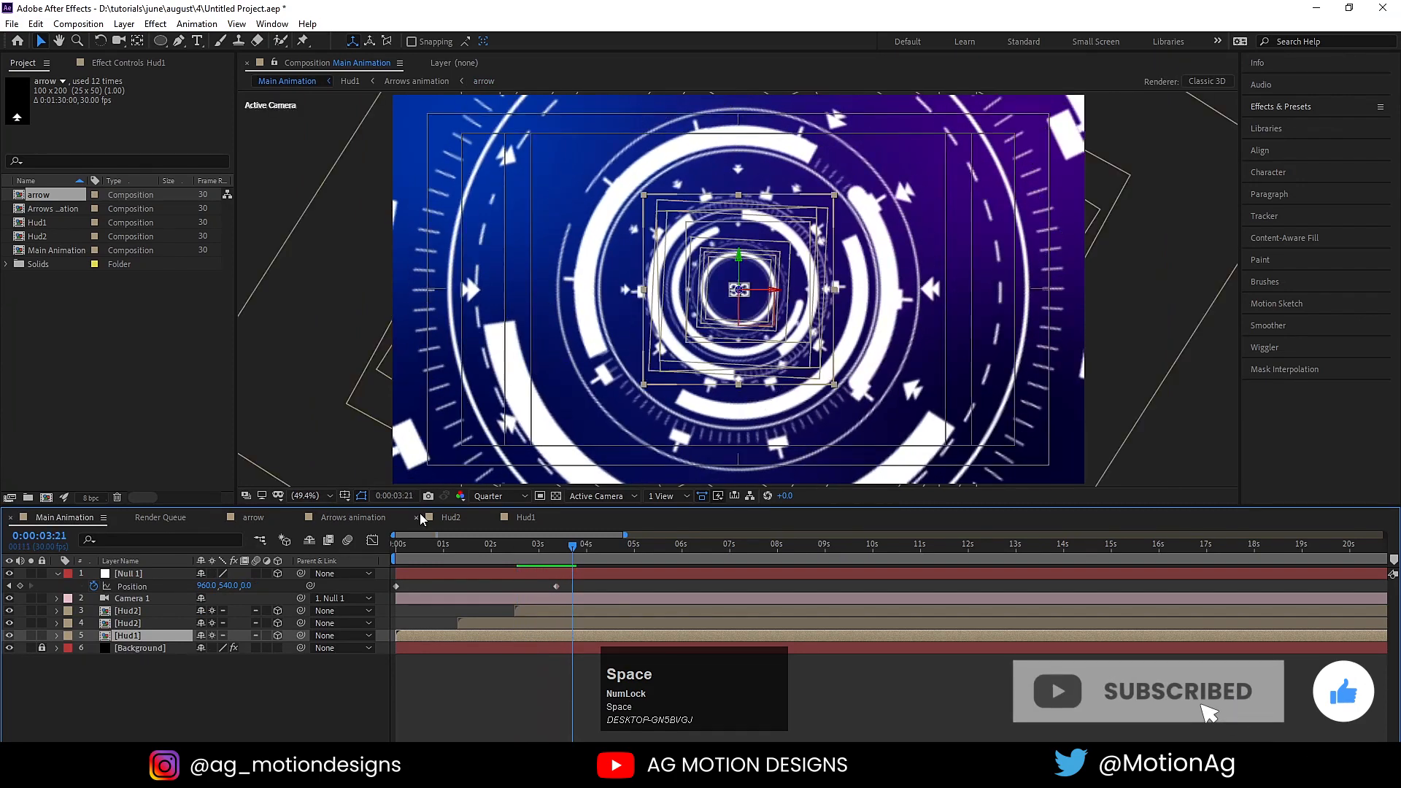
drag(419, 544, 373, 545)
key(space)
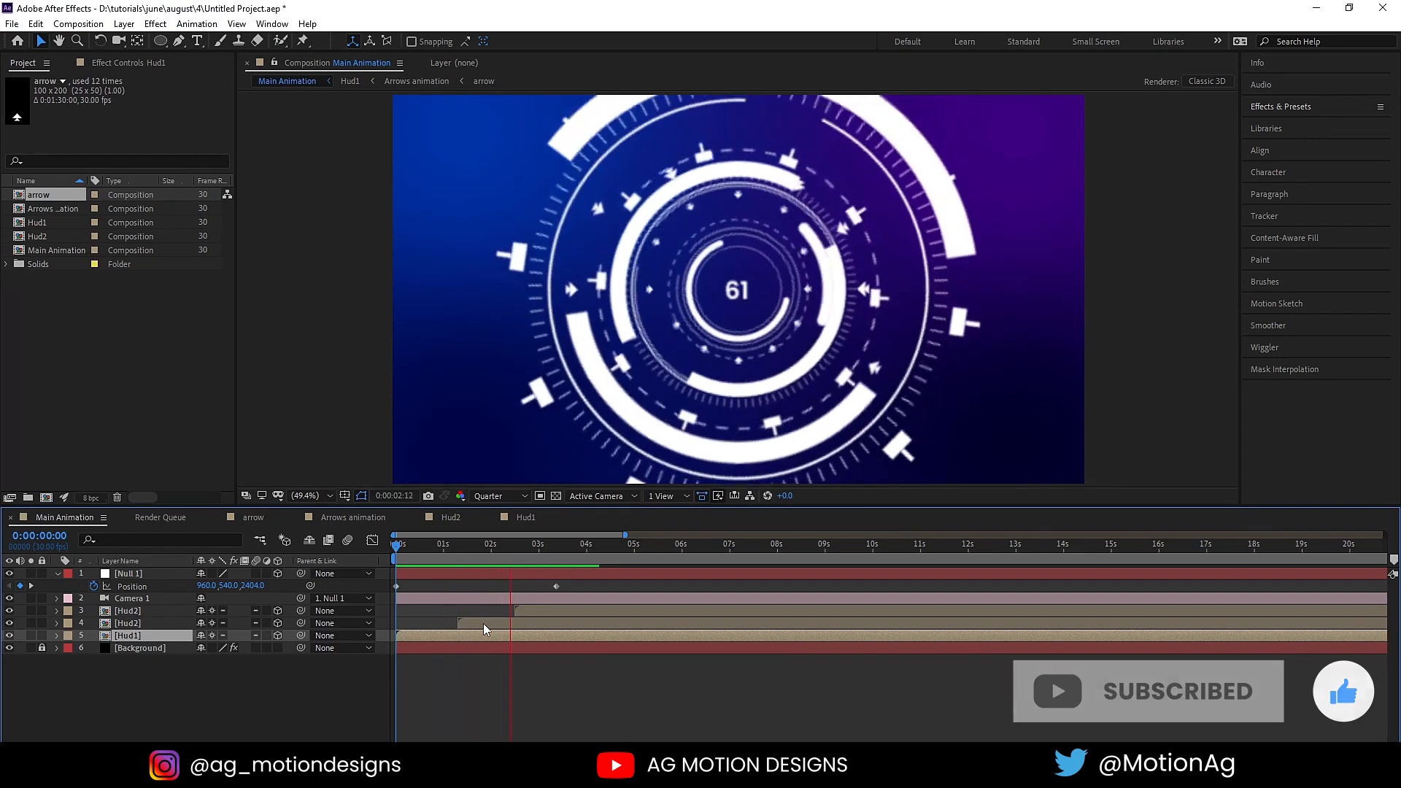
key(space)
Apply Easy Ease to both of Null 1's Position keyframes and preview the move from the first frame
drag(571, 582, 337, 603)
drag(433, 562, 379, 559)
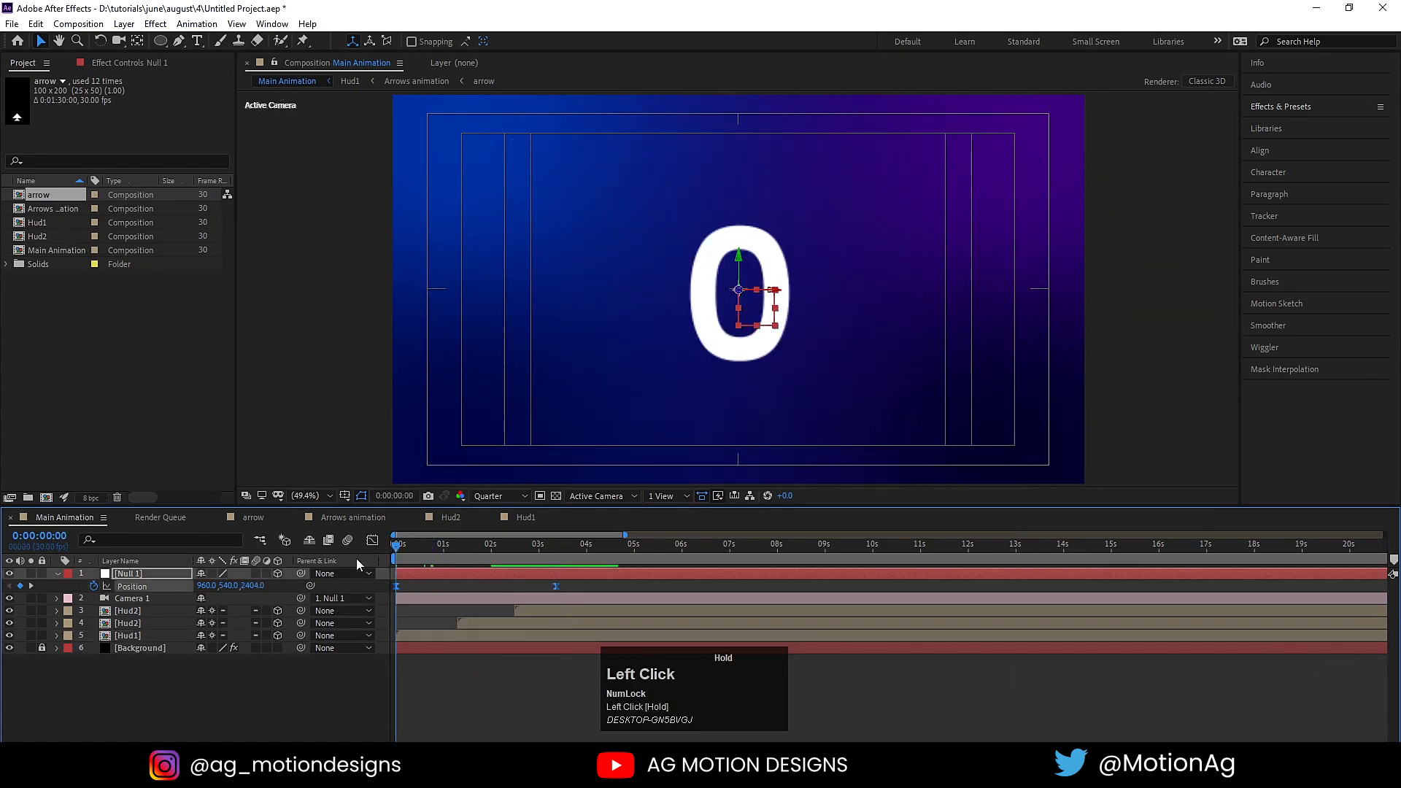
key(space)
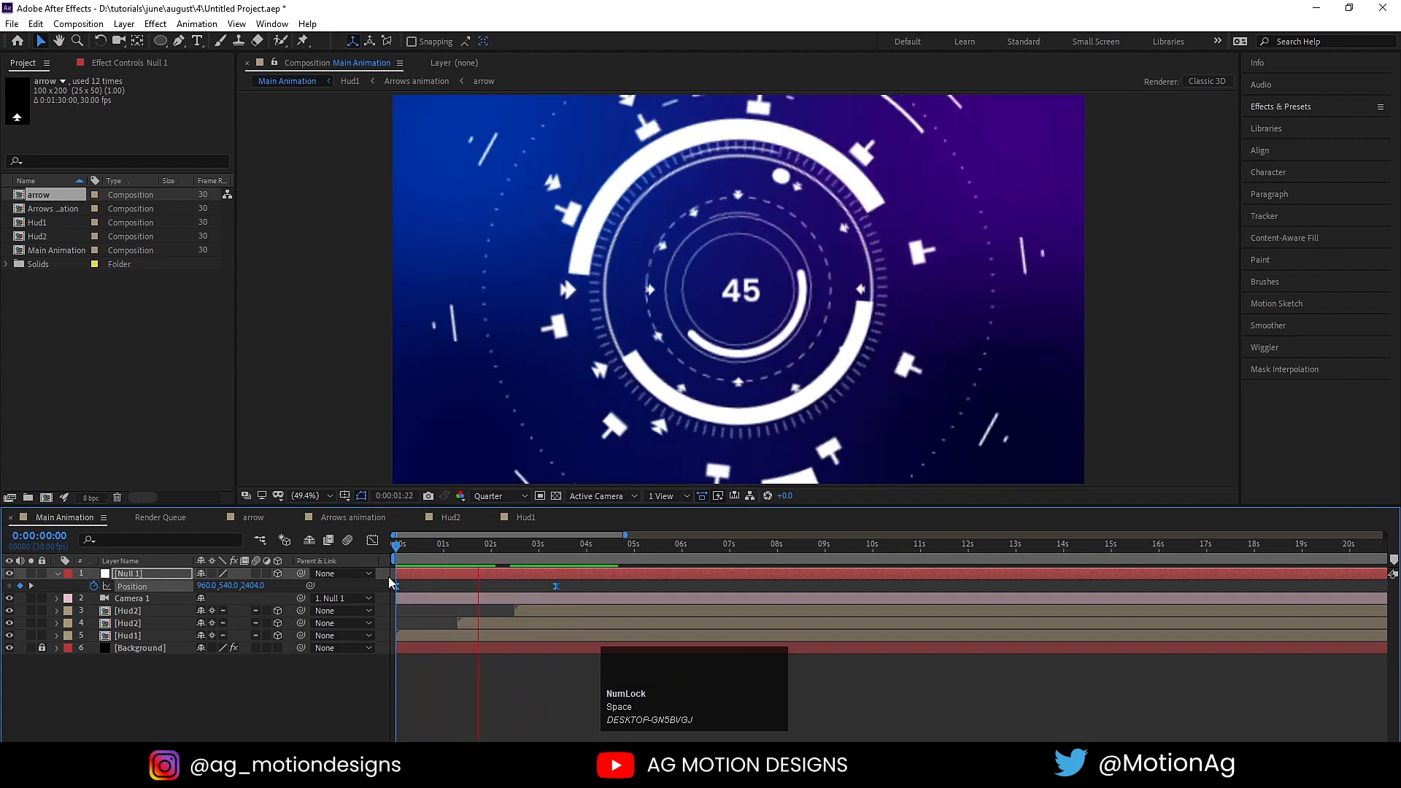
key(space)
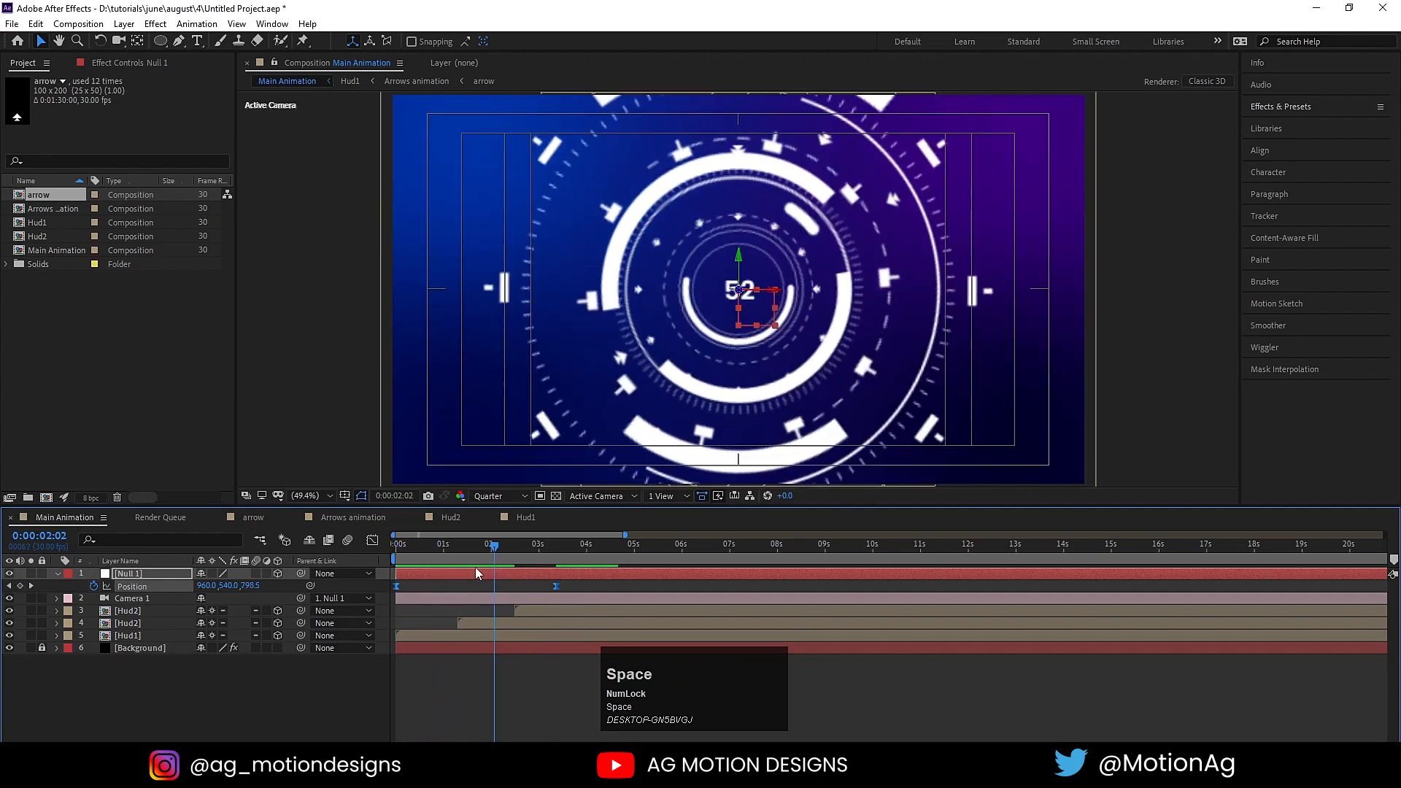
Sharpen the ease of Null 1's Position speed curve in the graph editor, with a keyframe influence of about 69%
click(372, 542)
drag(600, 661, 390, 723)
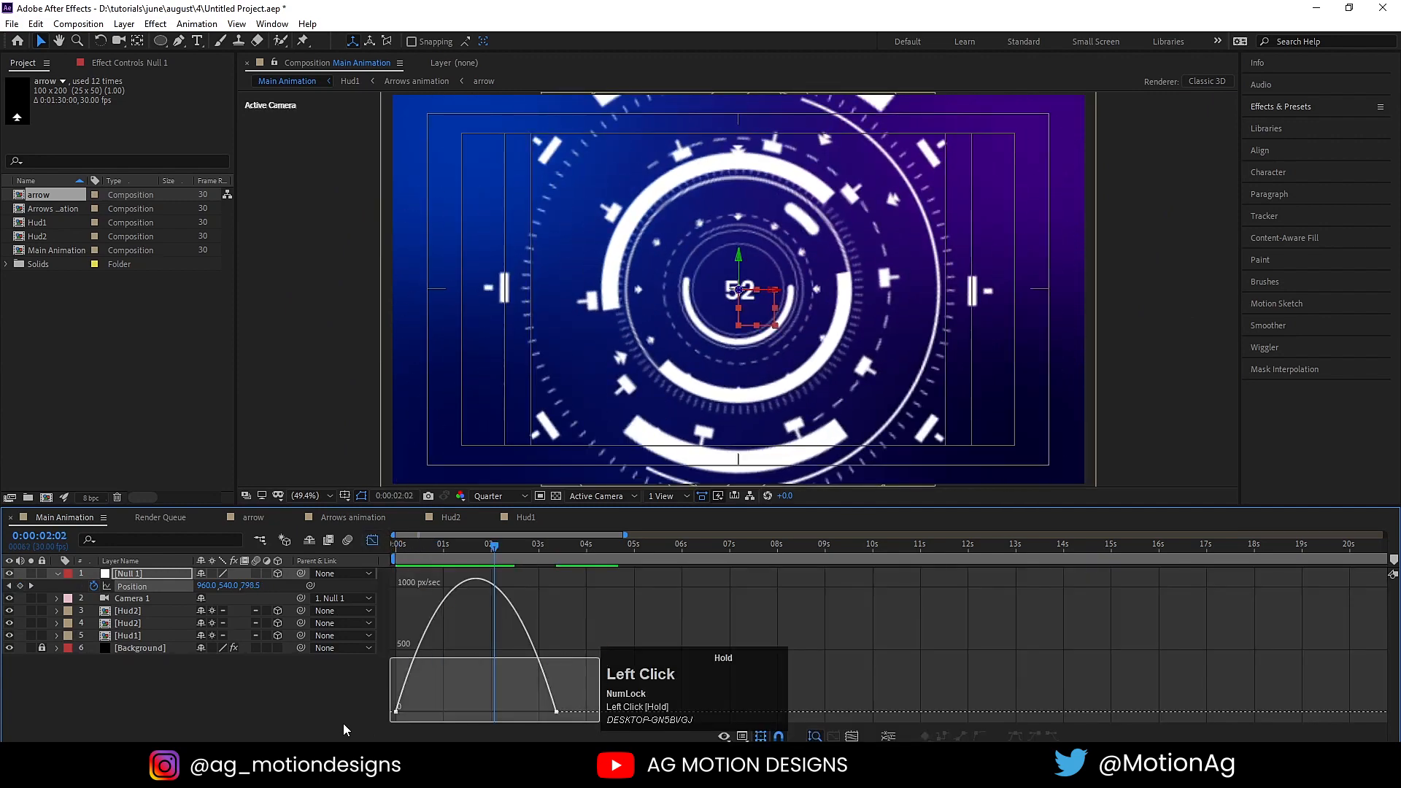
drag(523, 710, 453, 708)
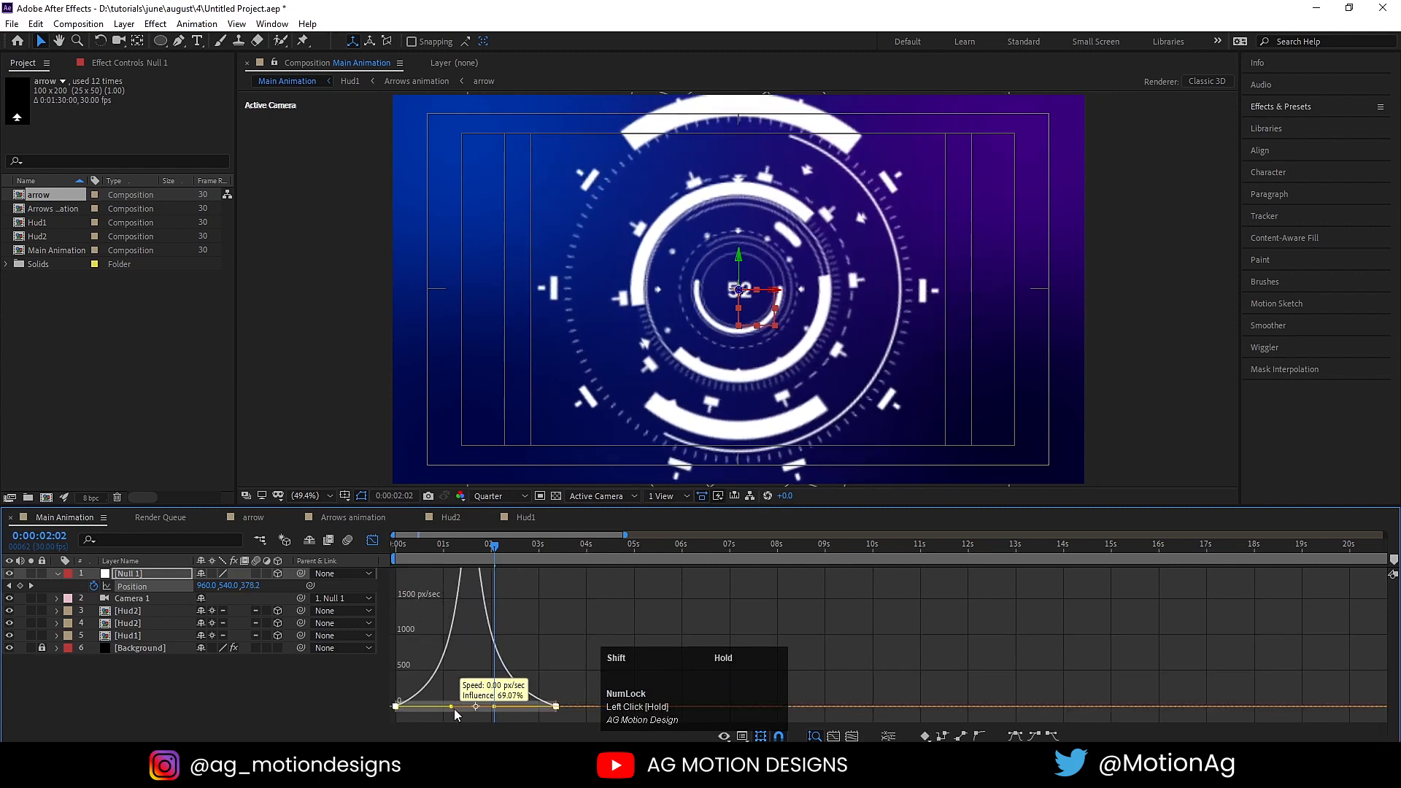
click(395, 547)
click(376, 543)
Play the eased camera move from the first frame to about 0:00:04:09 to judge its speed
key(space)
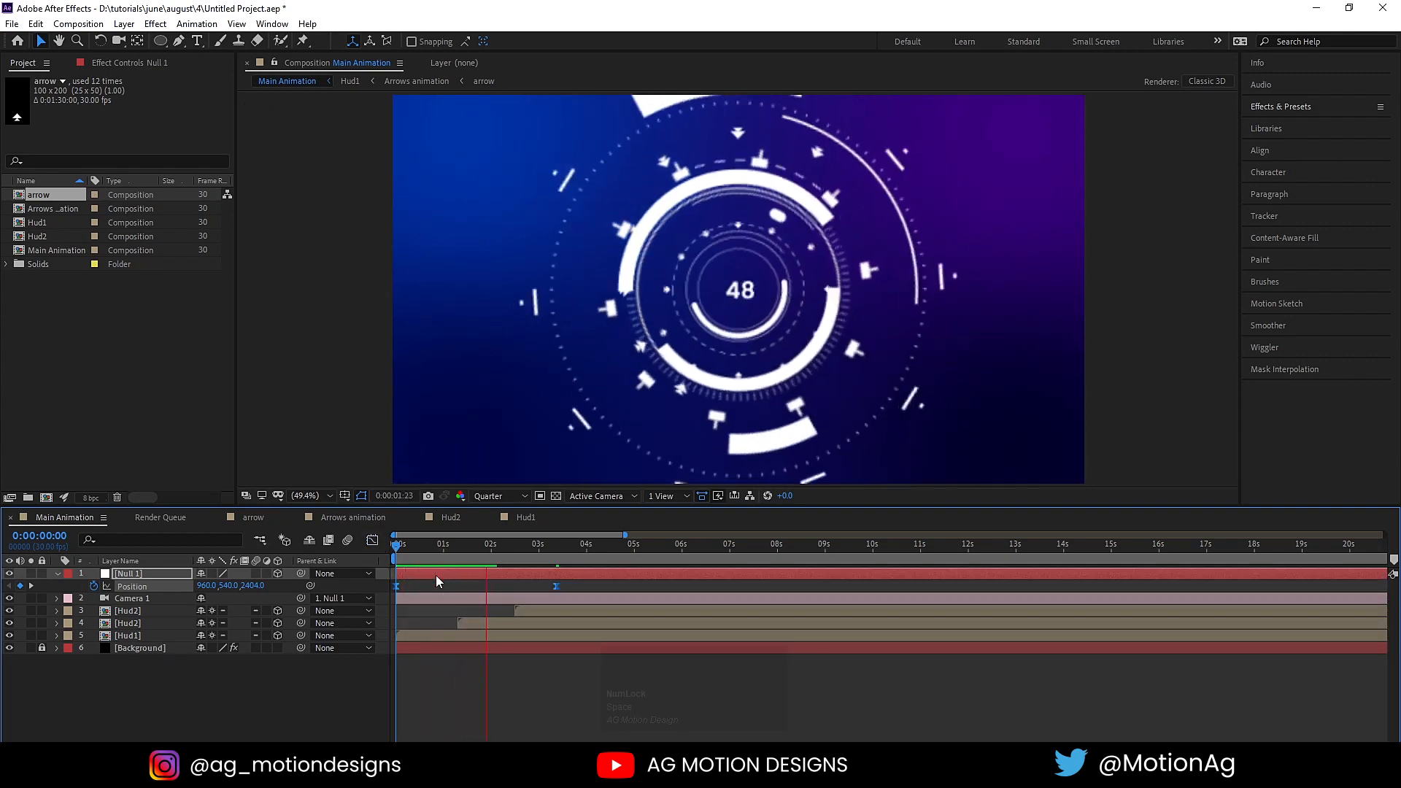
key(space)
key(space)
click(580, 584)
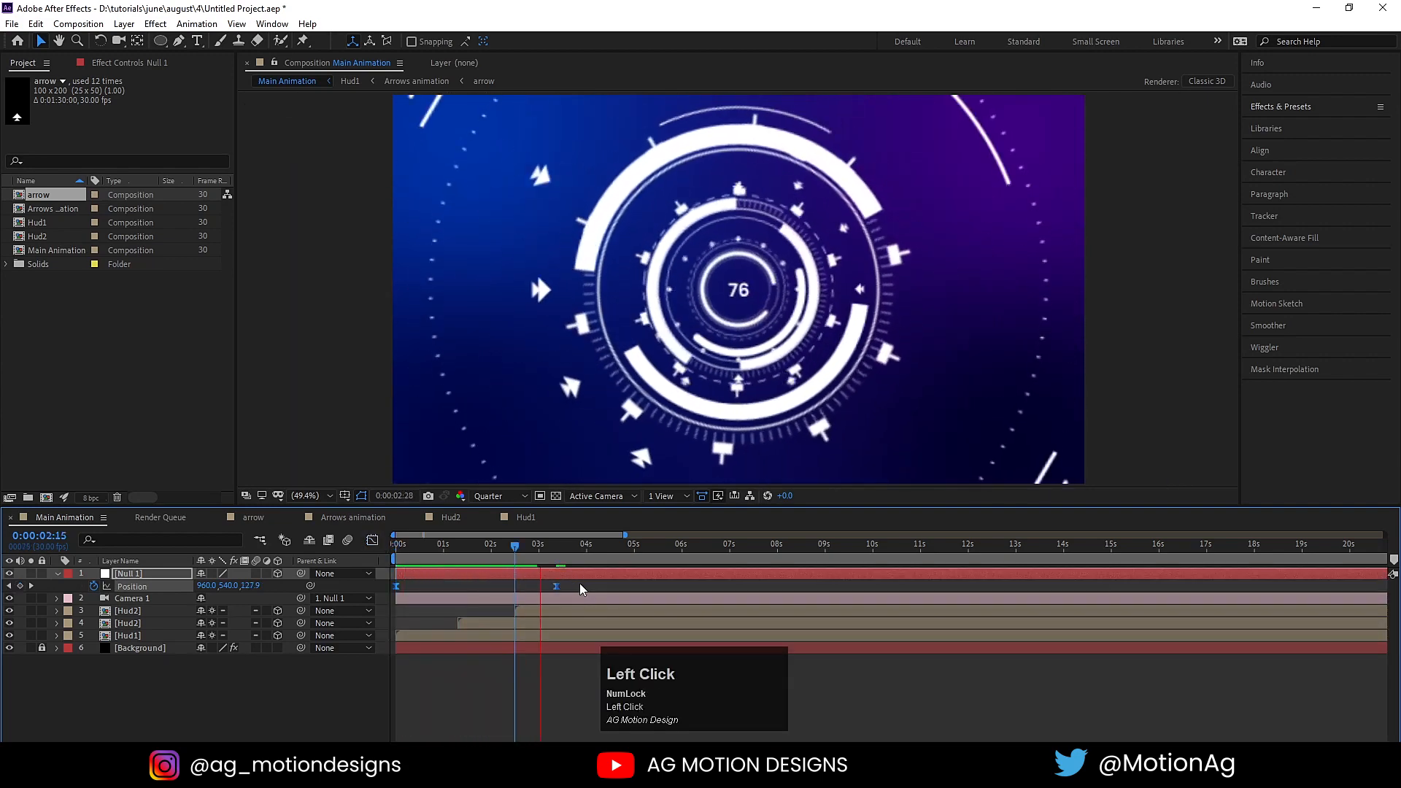
key(space)
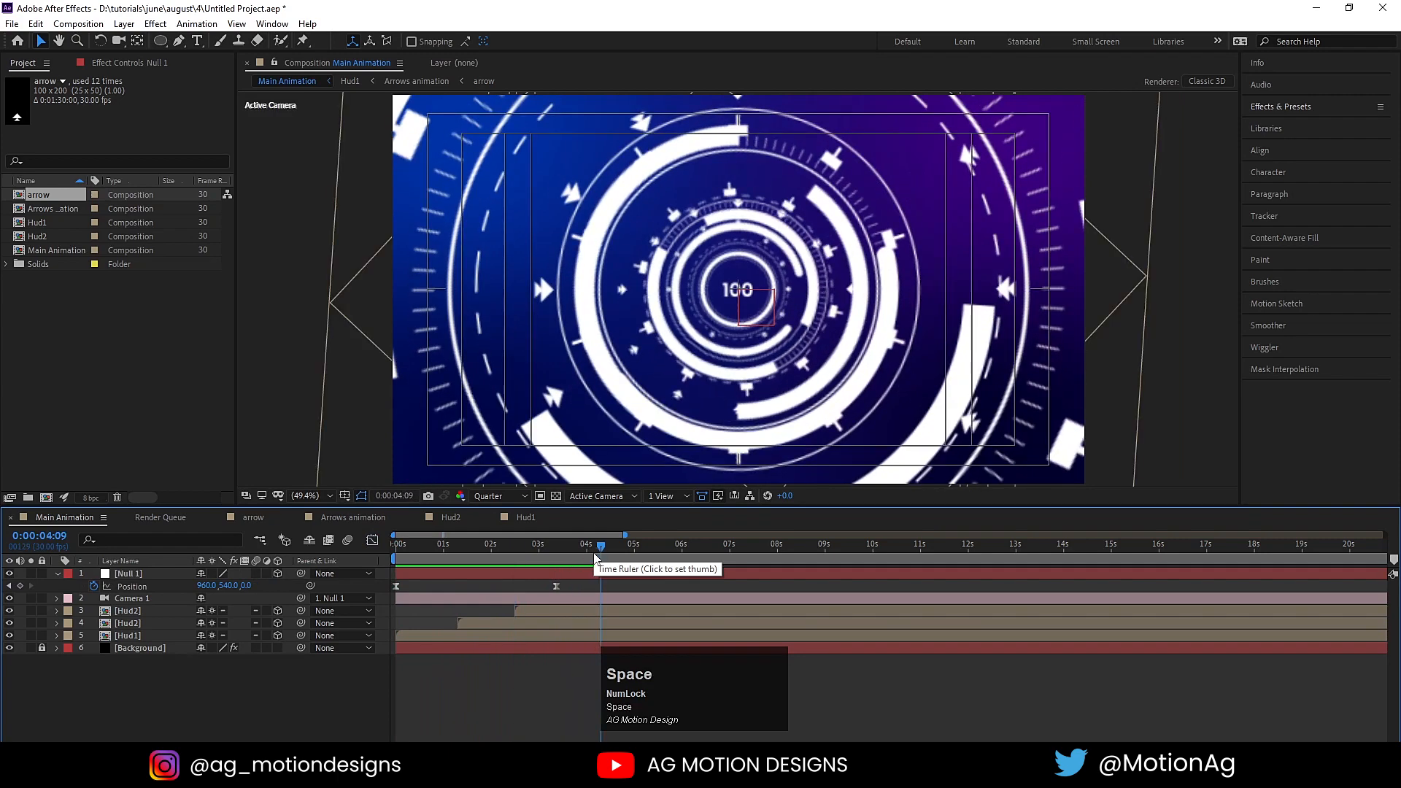
Move Null 1's second Position keyframe to 0:00:04:04 and replay the camera move from the first frame
click(586, 560)
click(562, 585)
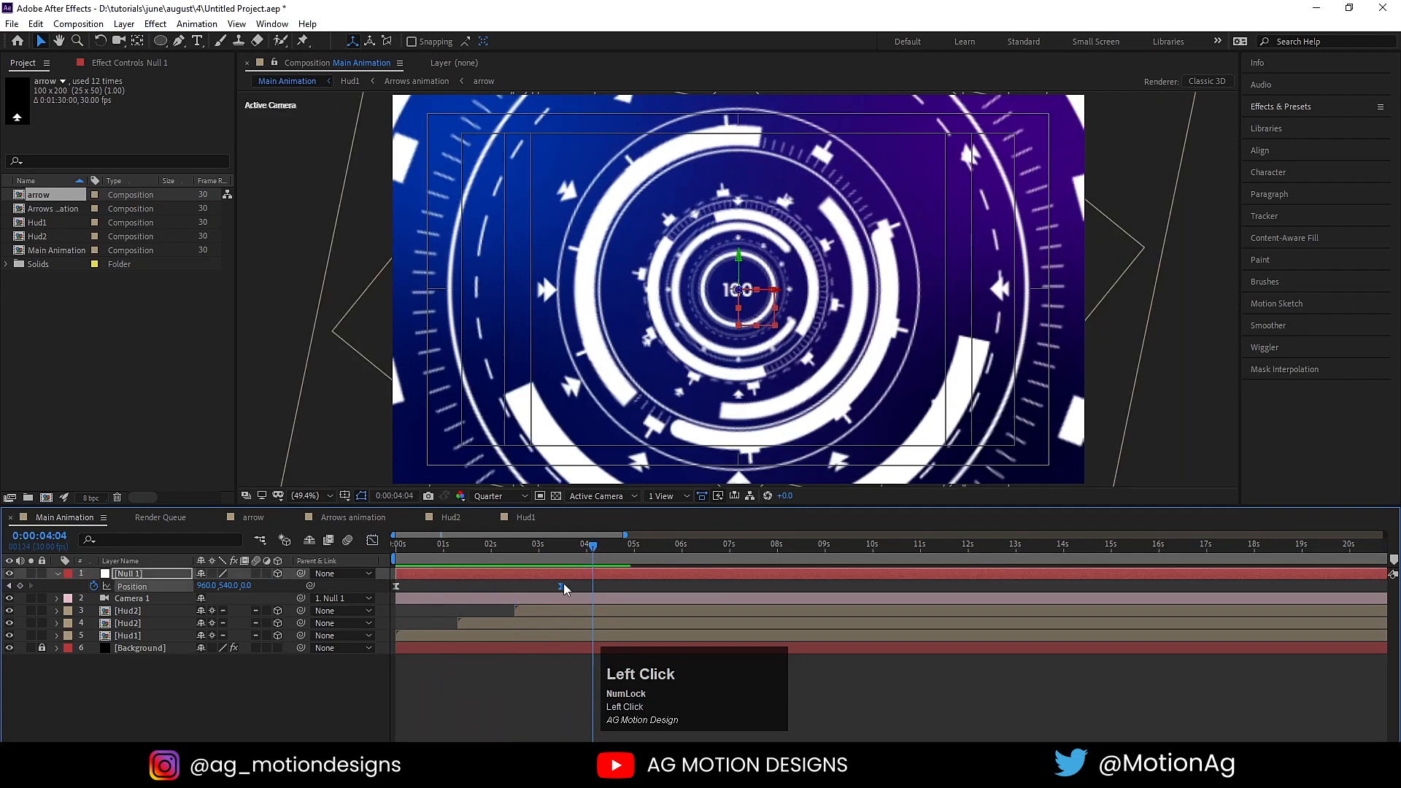
click(395, 559)
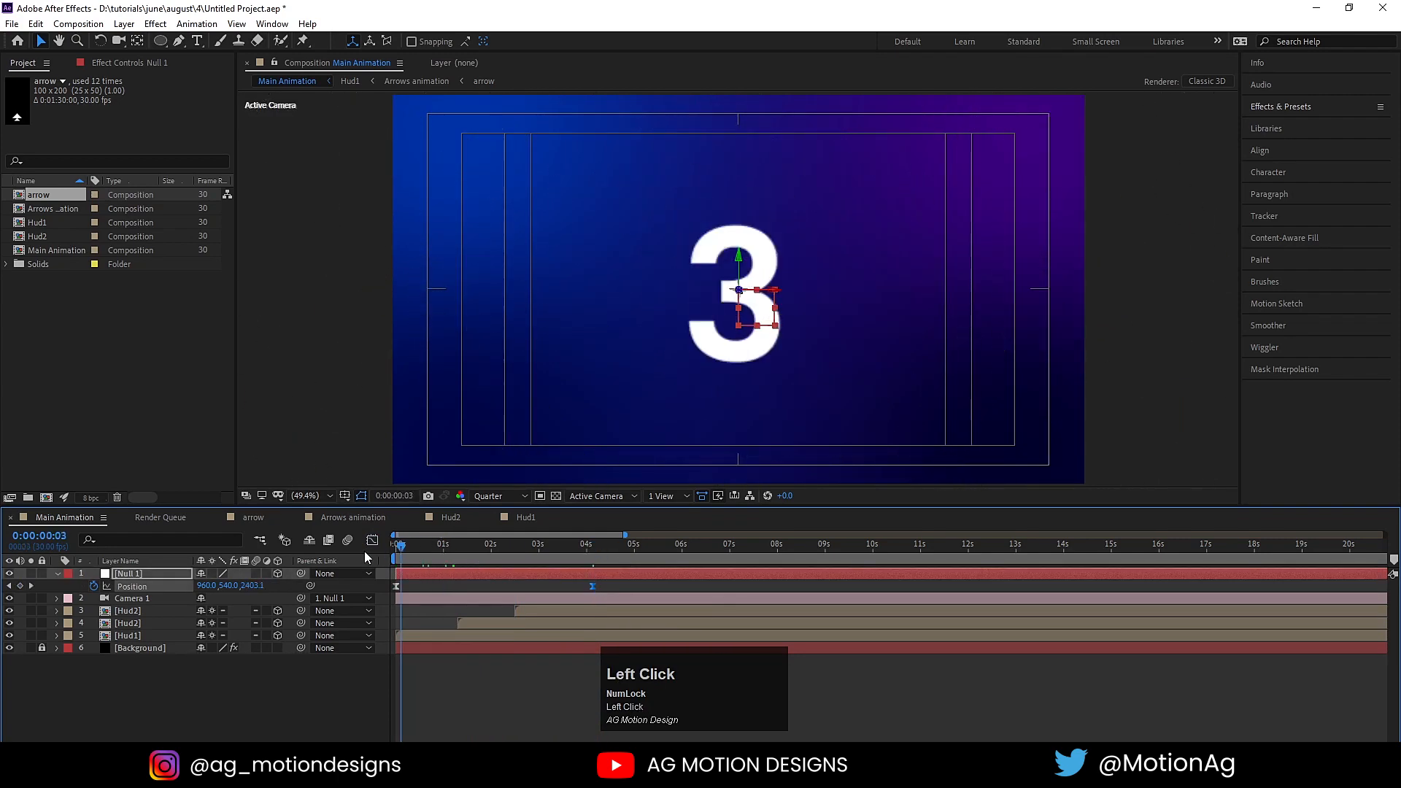
key(space)
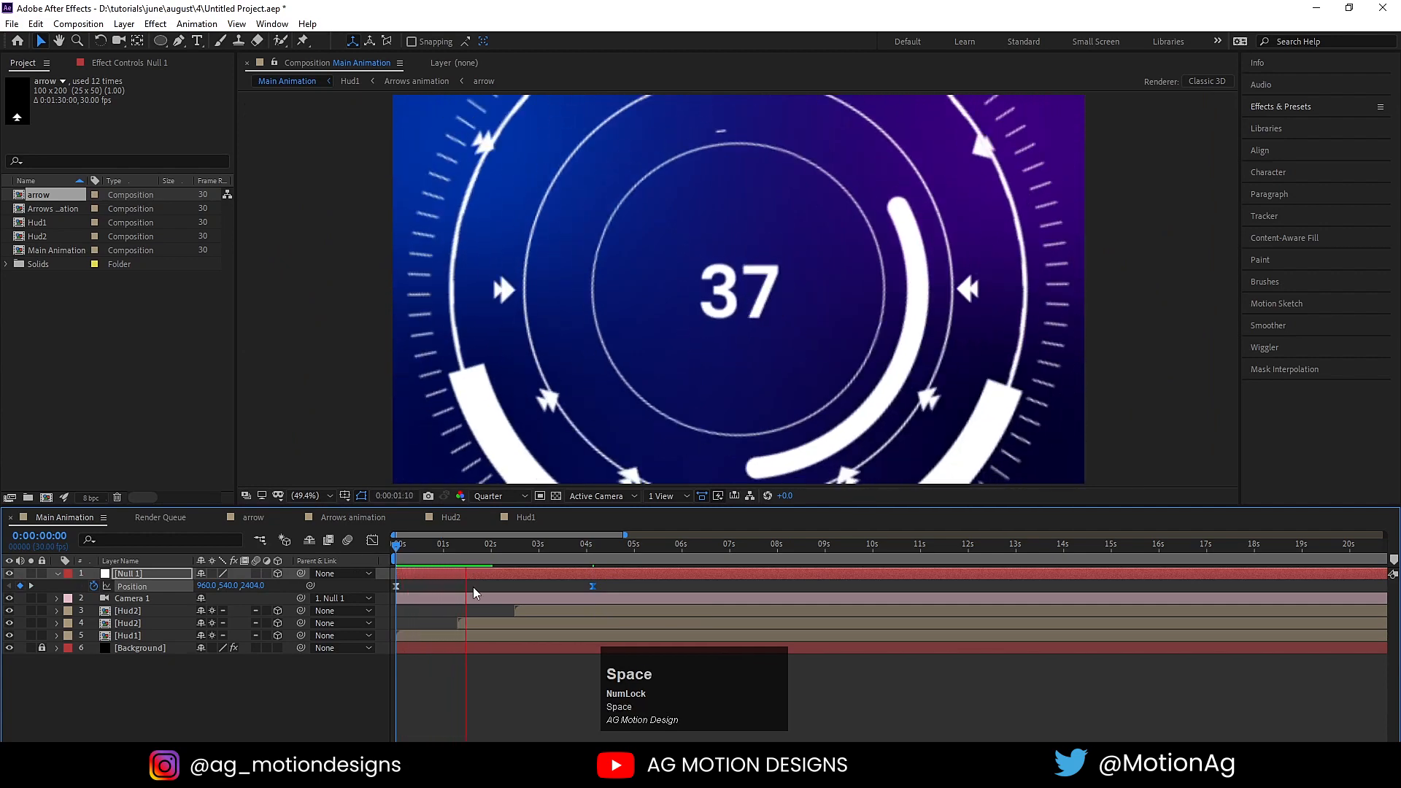
key(space)
key(space)
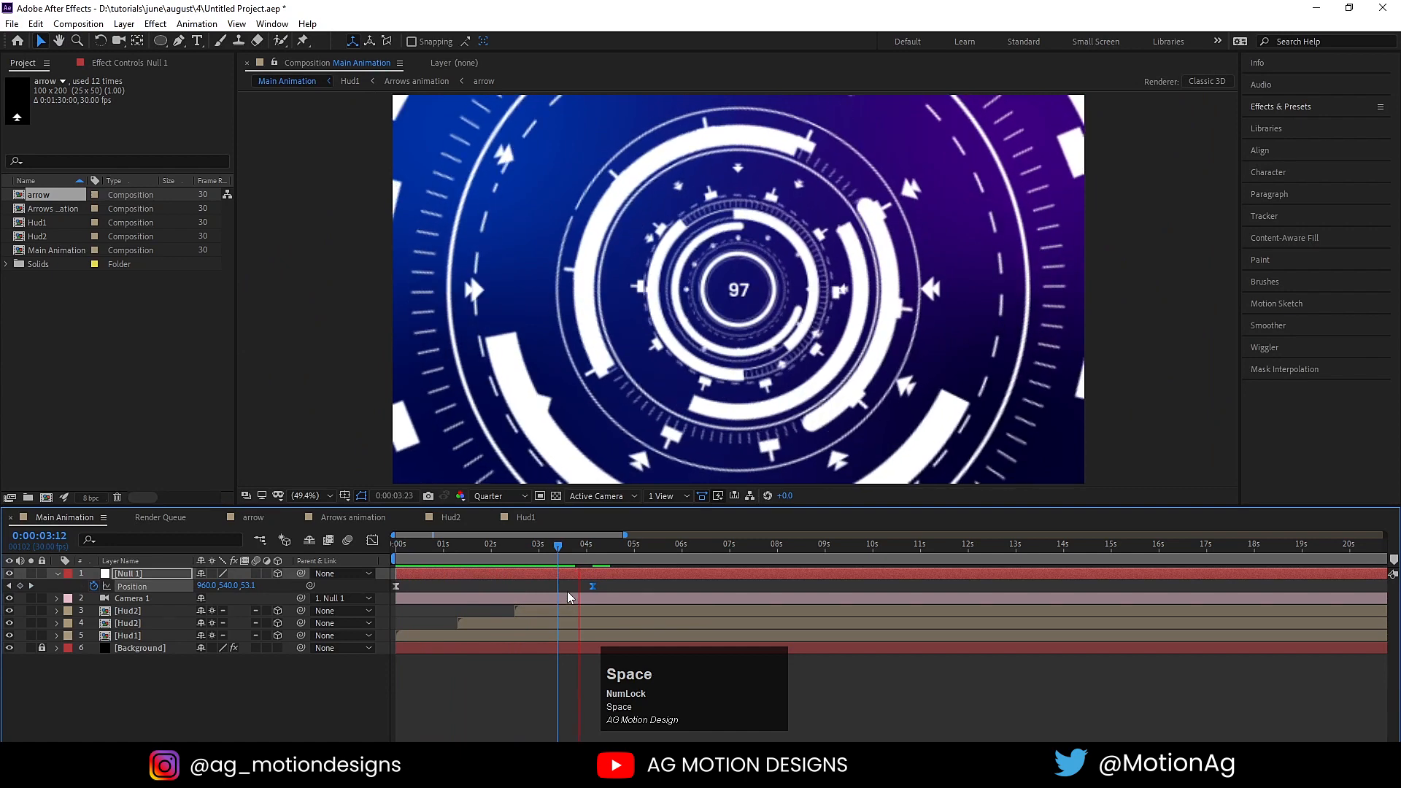
key(space)
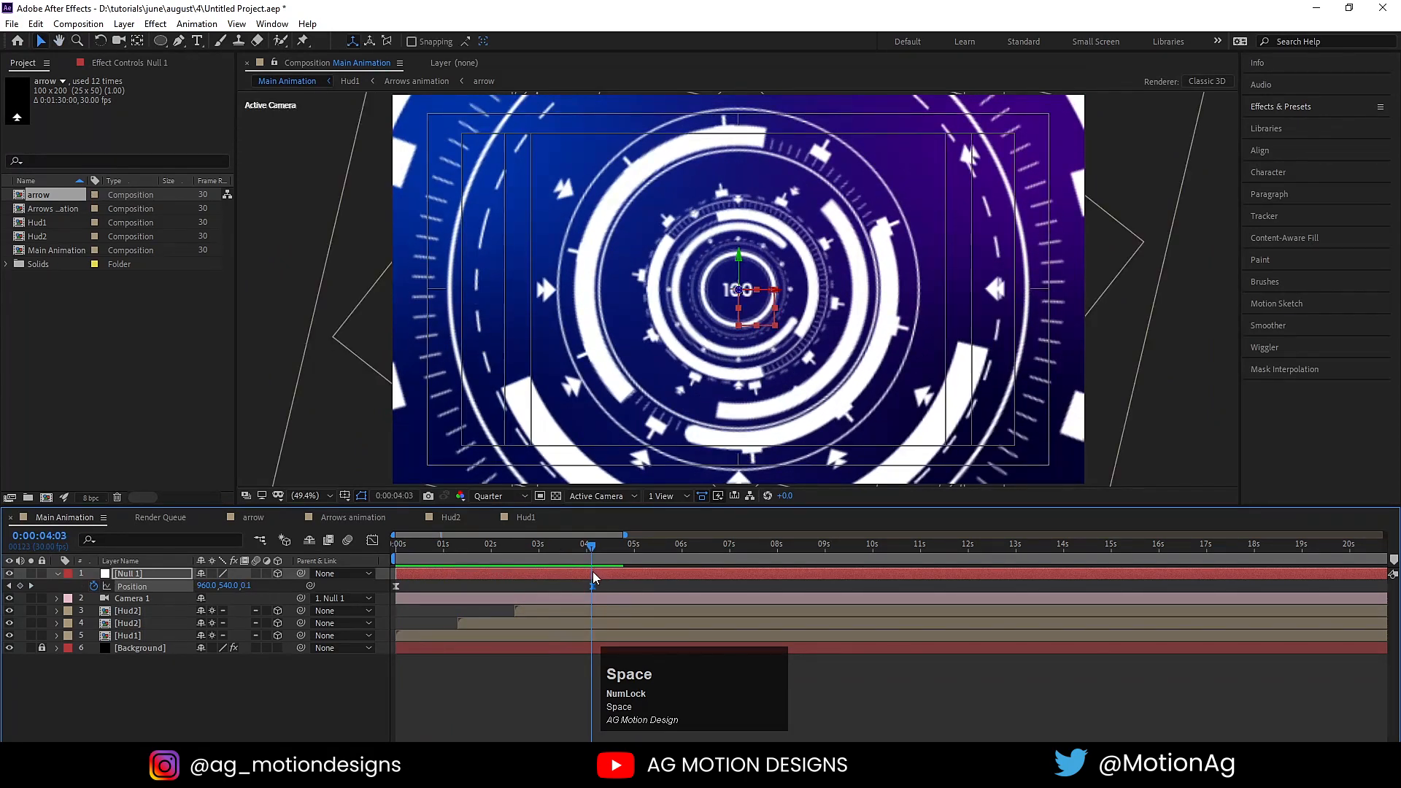
Add X, Y and Z Rotation keyframes to Null 1 at 0:00:04:03 and set the current time to 0:00:07:00
click(589, 575)
key(r)
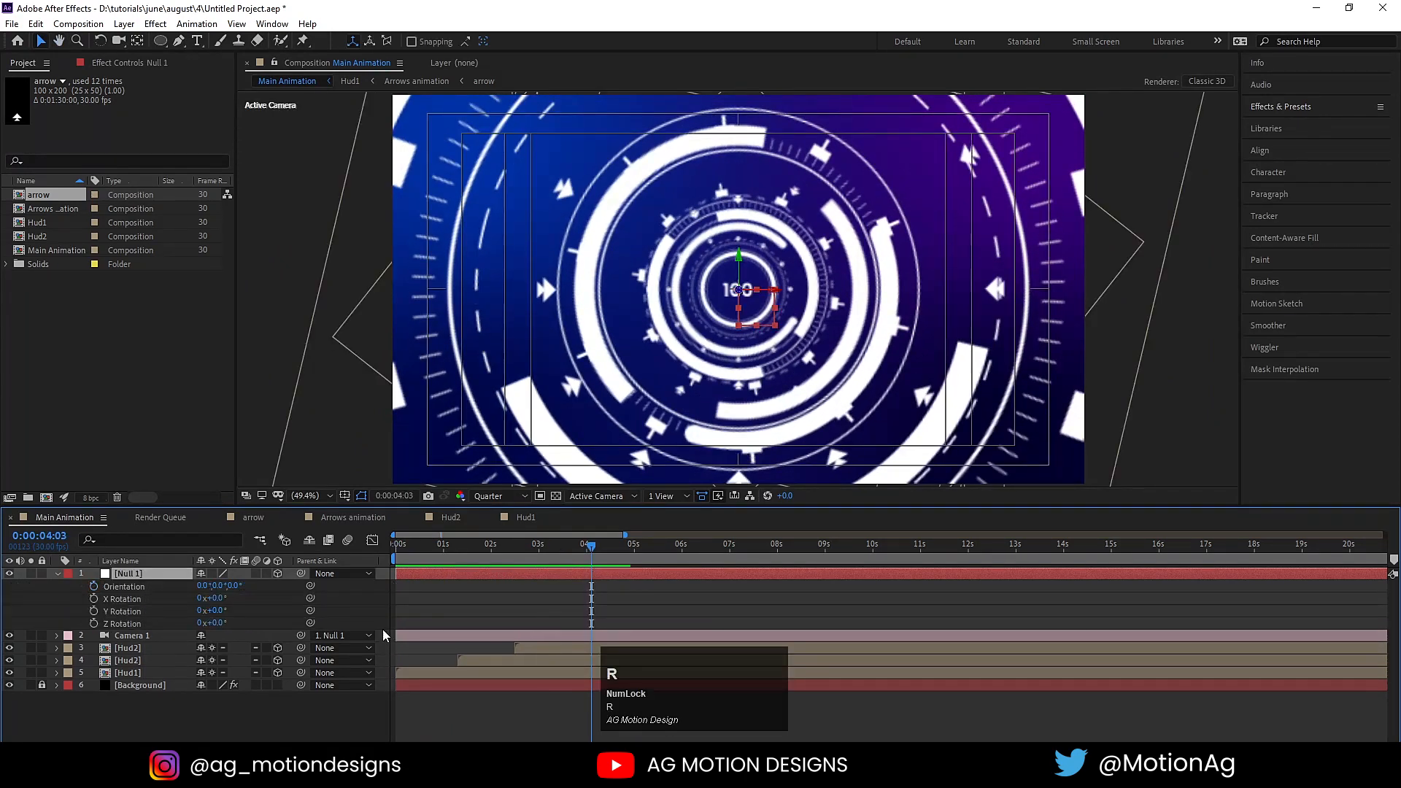
click(93, 598)
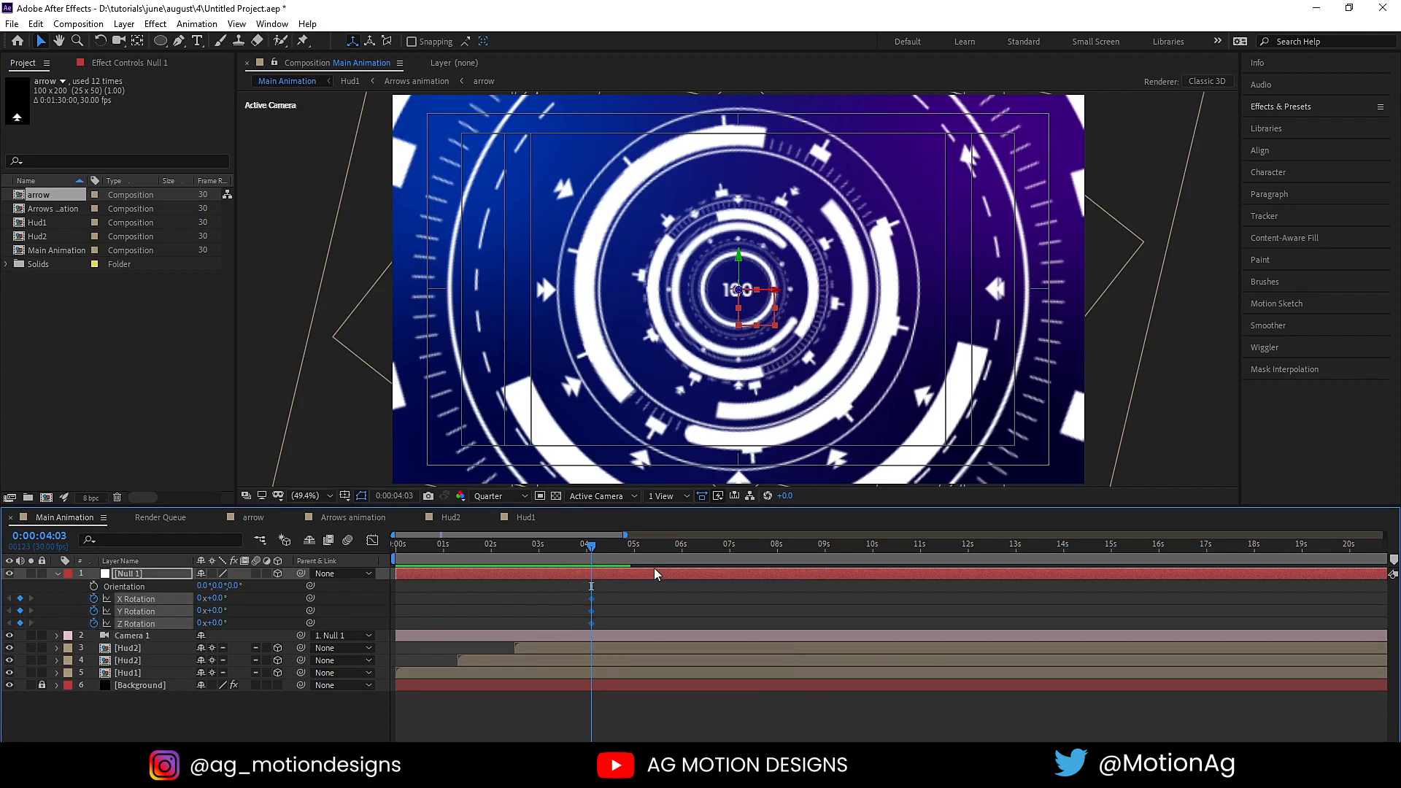
click(727, 545)
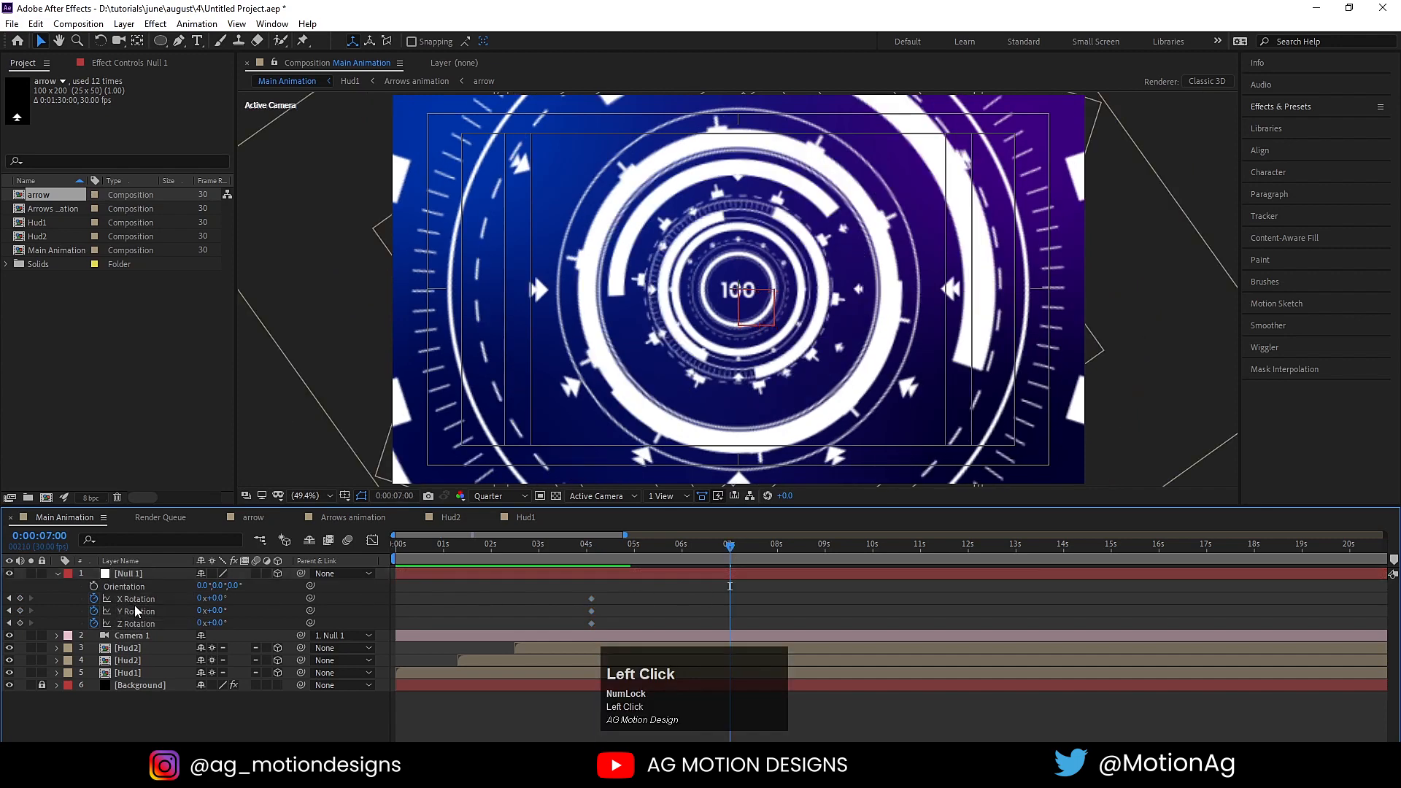
Set Null 1's Y Rotation to -180° at 0:00:07:00 and preview the turn from 0:00:04:03
drag(207, 612, 89, 620)
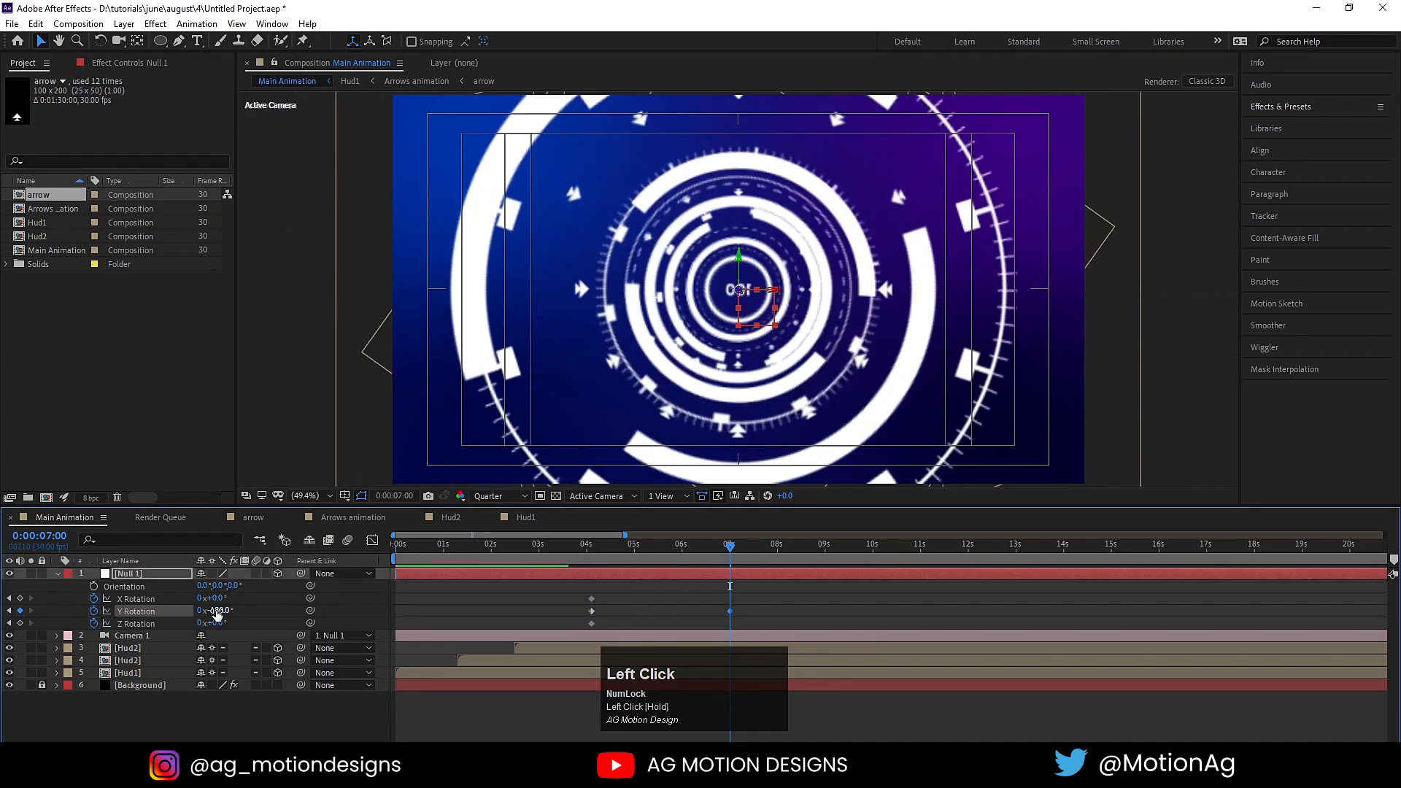
key(space)
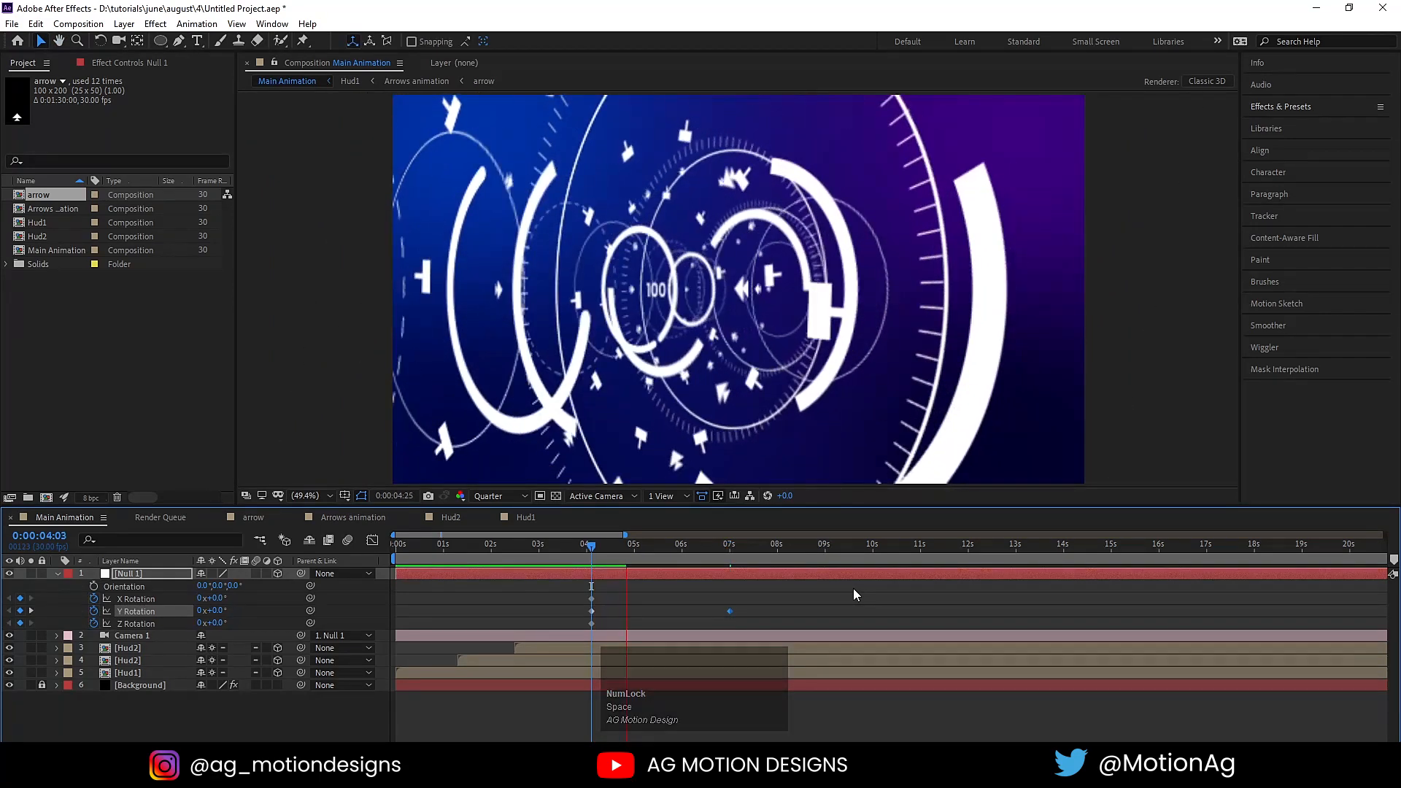
key(space)
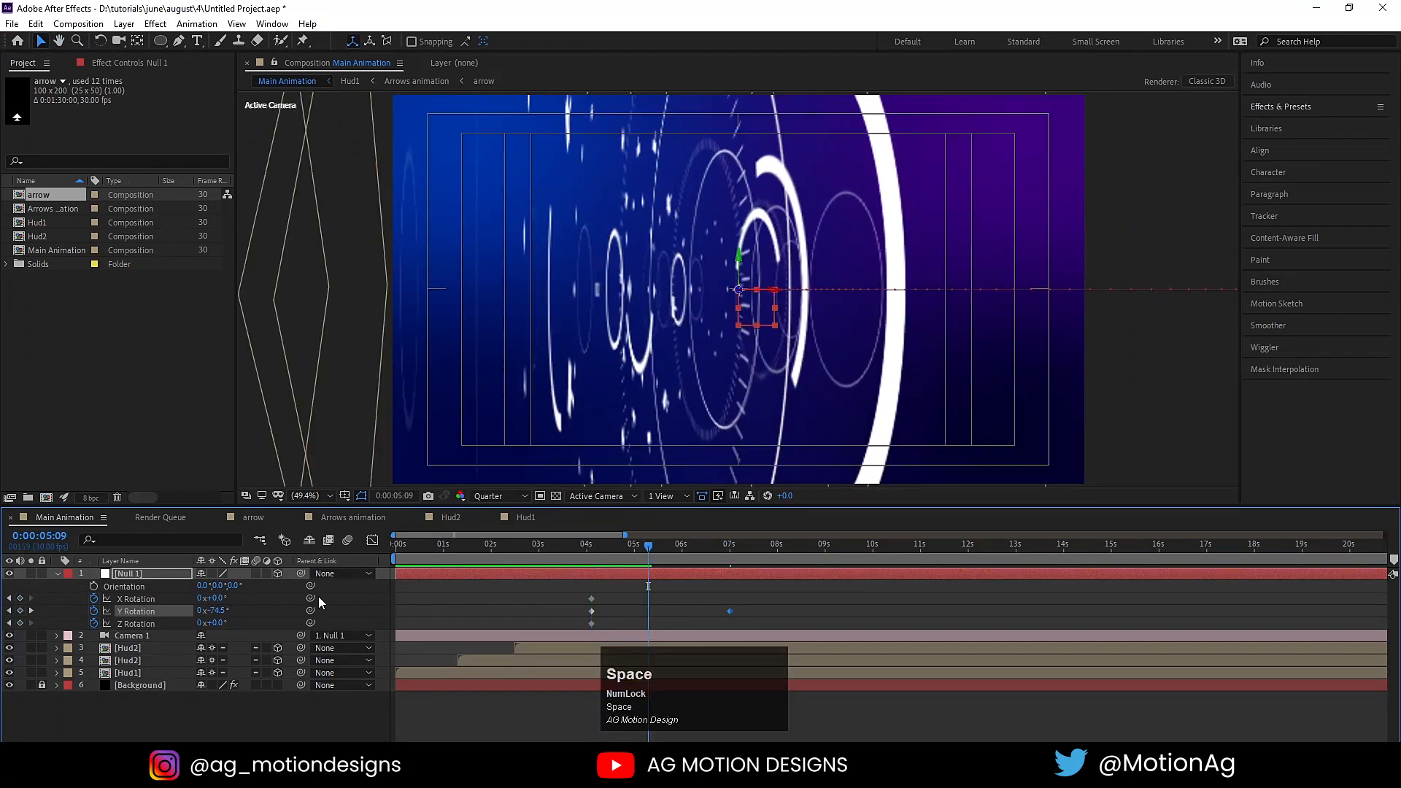
Try out X Rotation and Z Rotation changes on Null 1 at 0:00:04:03, undoing each one
key(j)
drag(219, 598, 240, 598)
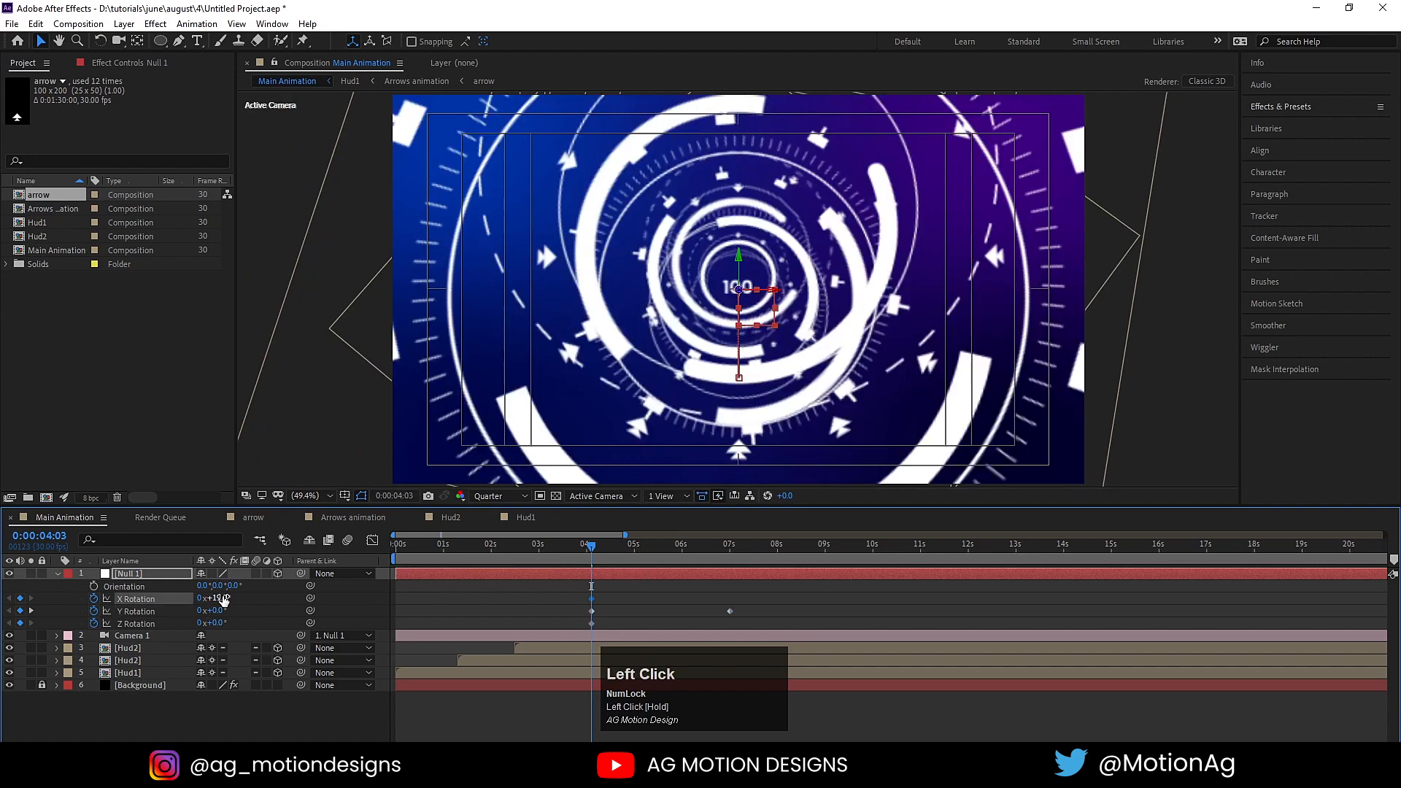
key(ctrl+z)
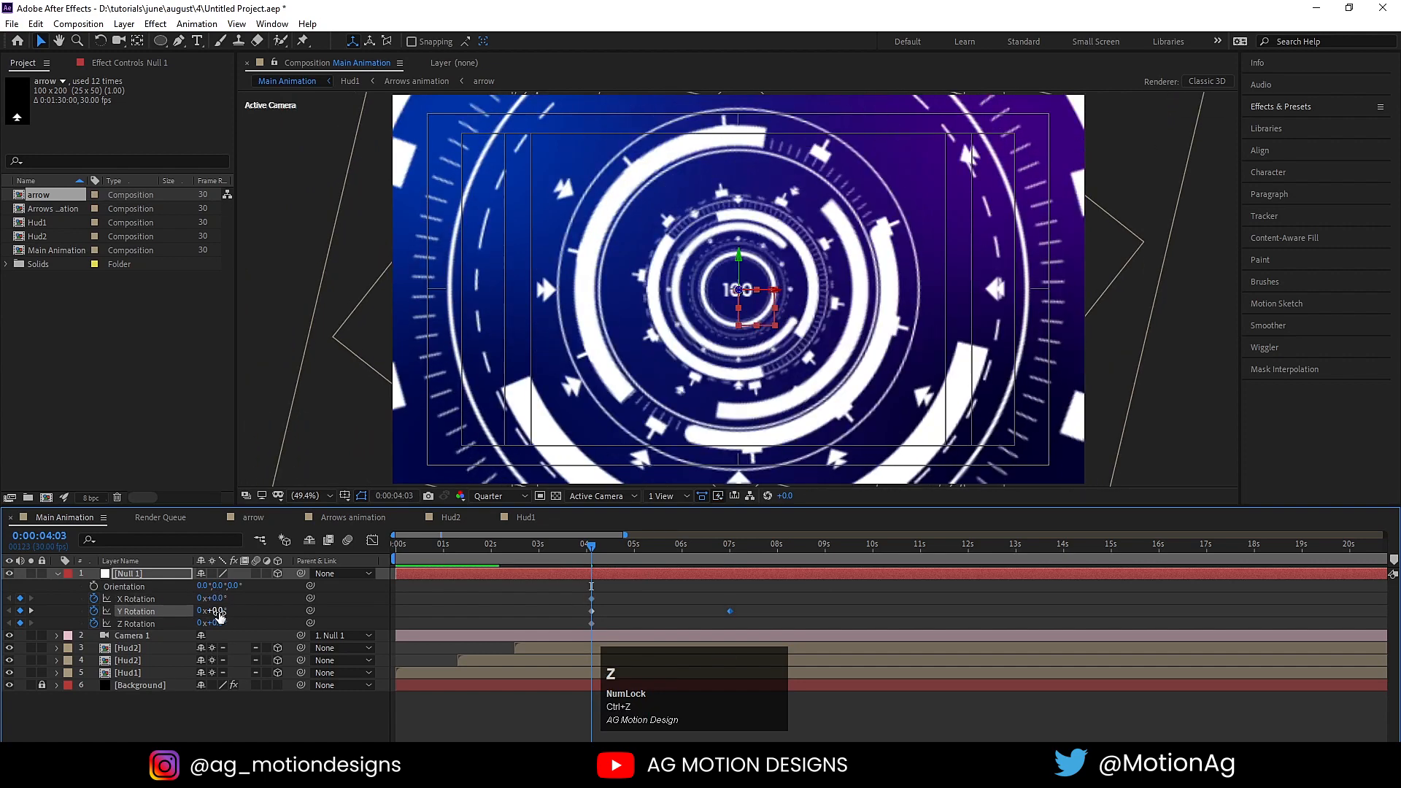
drag(221, 621, 228, 620)
key(ctrl+z)
Set Null 1's Z Rotation to 180° at 0:00:07:00
click(217, 621)
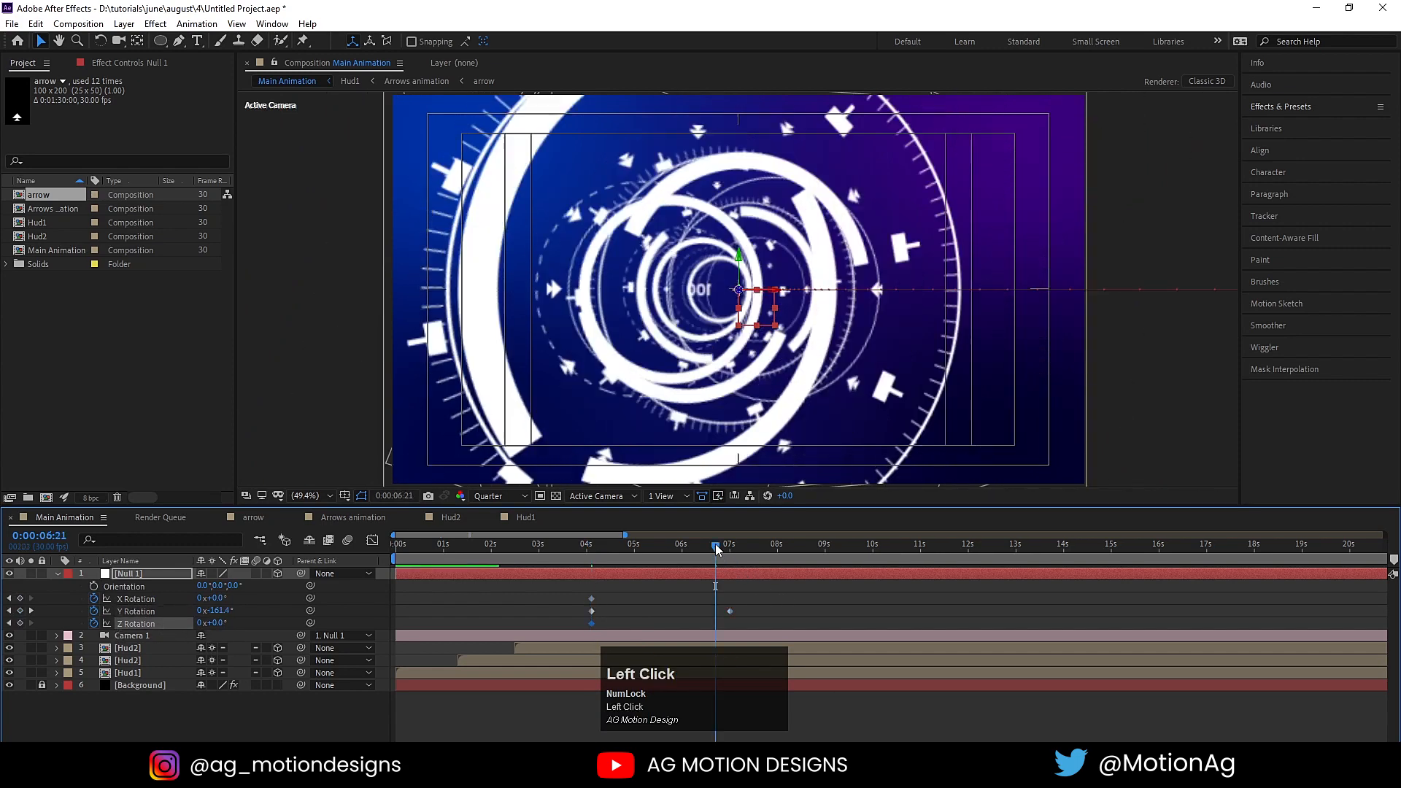
key(k)
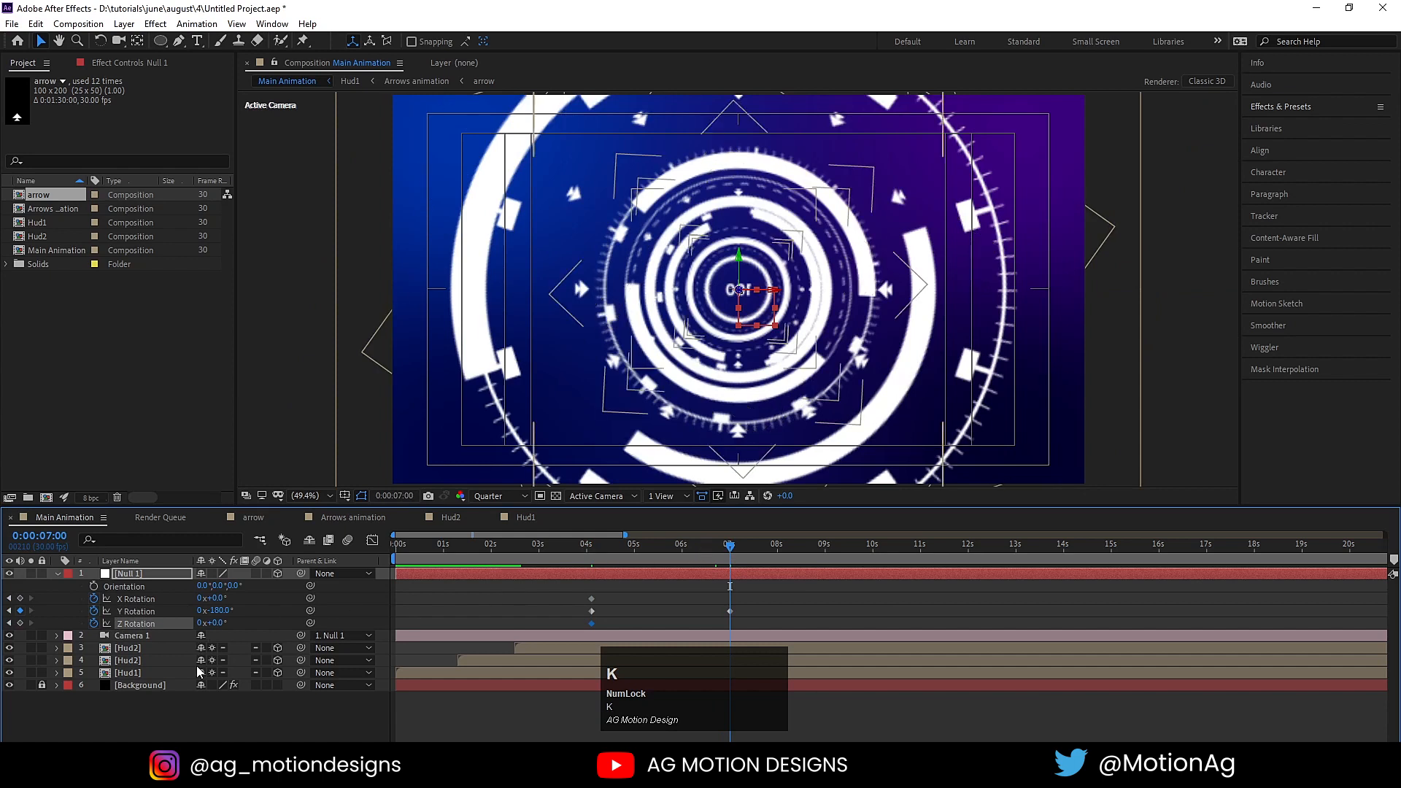
click(218, 623)
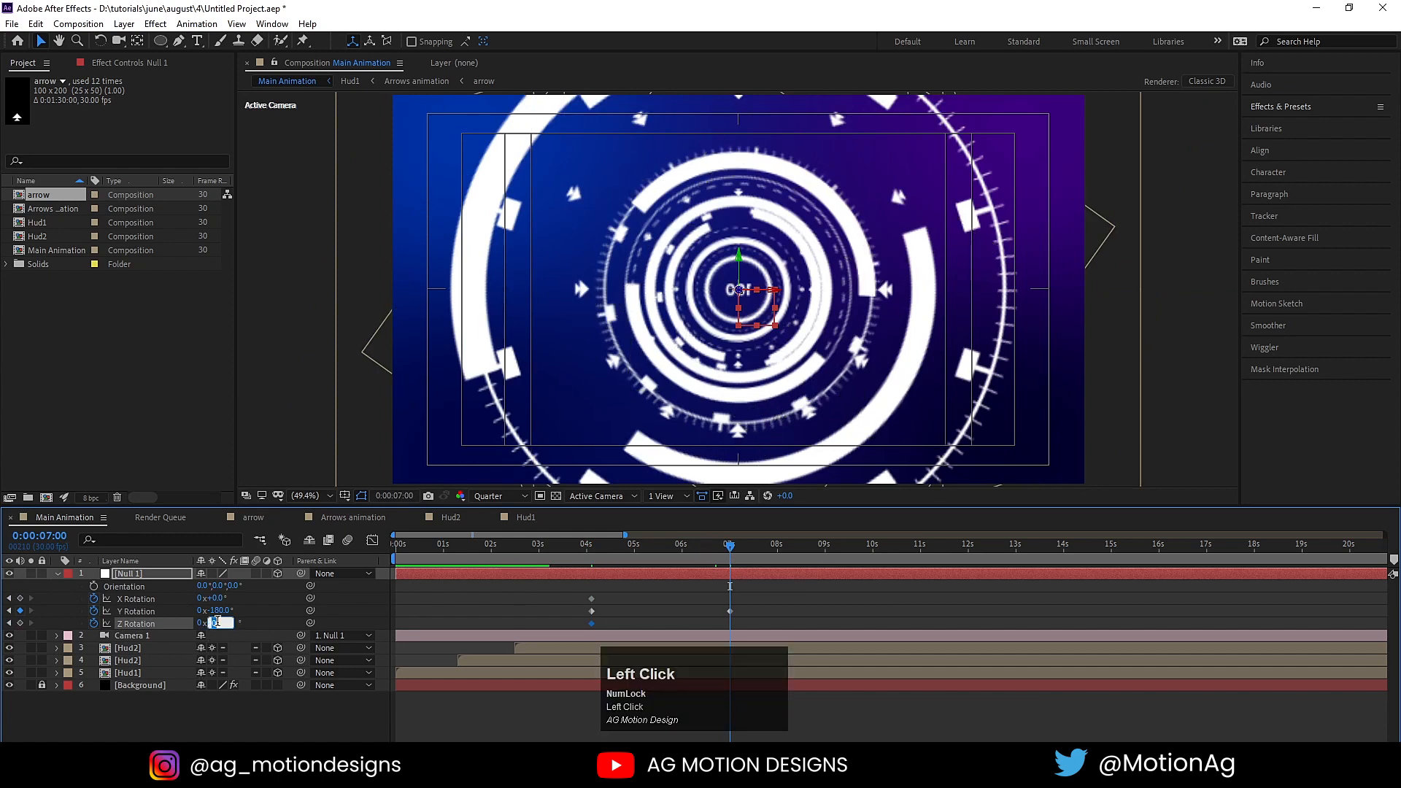
text(180)
key(Return)
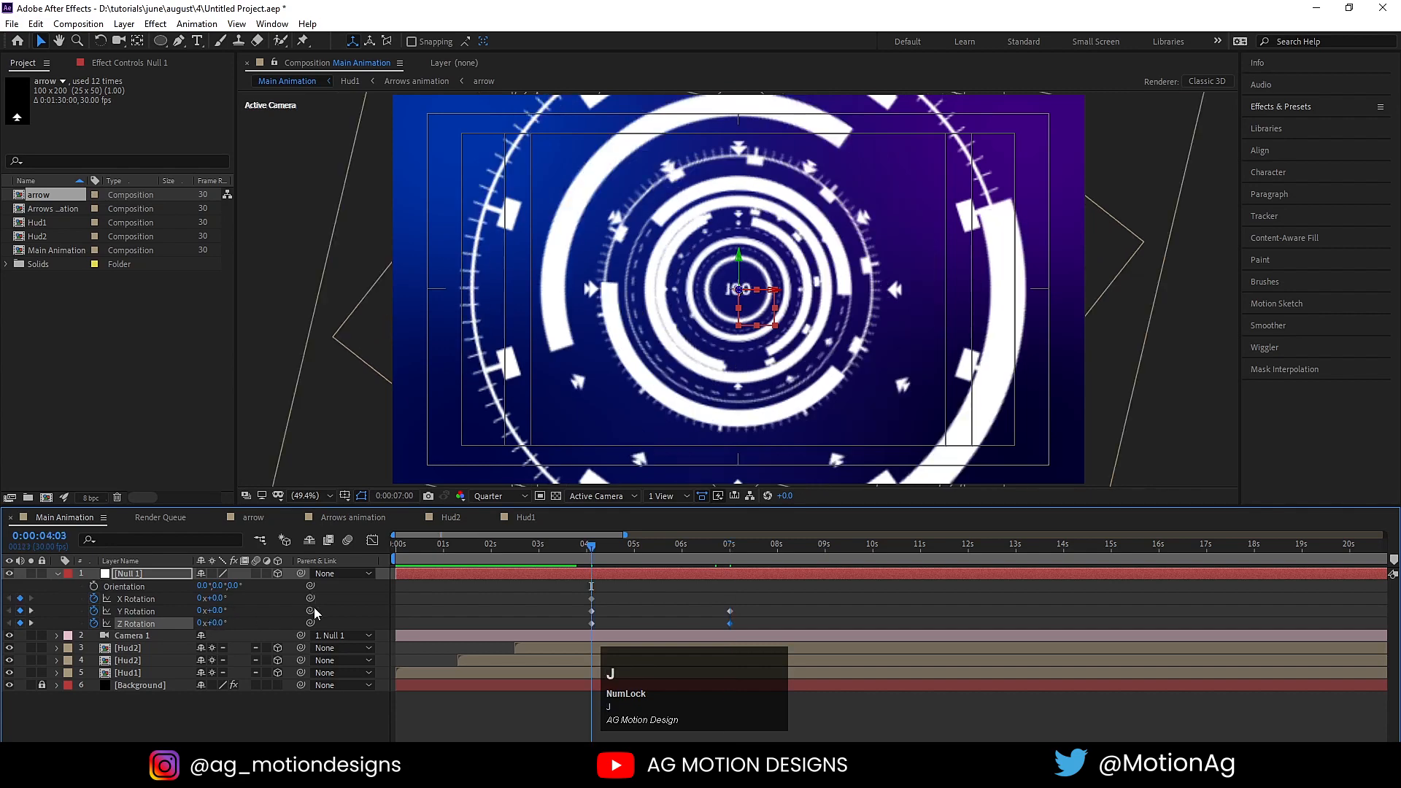
Preview and scrub the combined Y and Z rotation between 0:00:04:03 and 0:00:07:00 to check the camera turn
key(space)
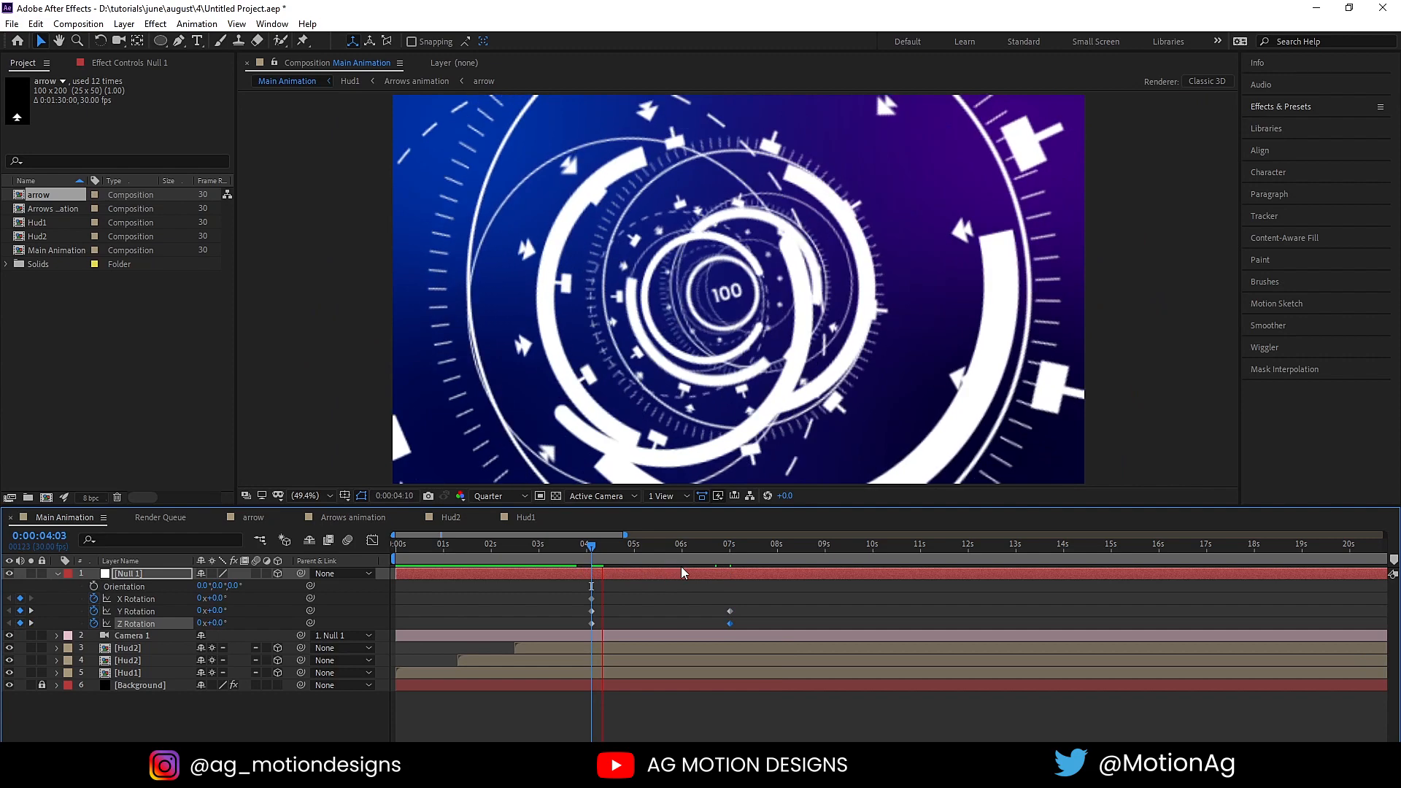
key(space)
click(642, 553)
click(668, 550)
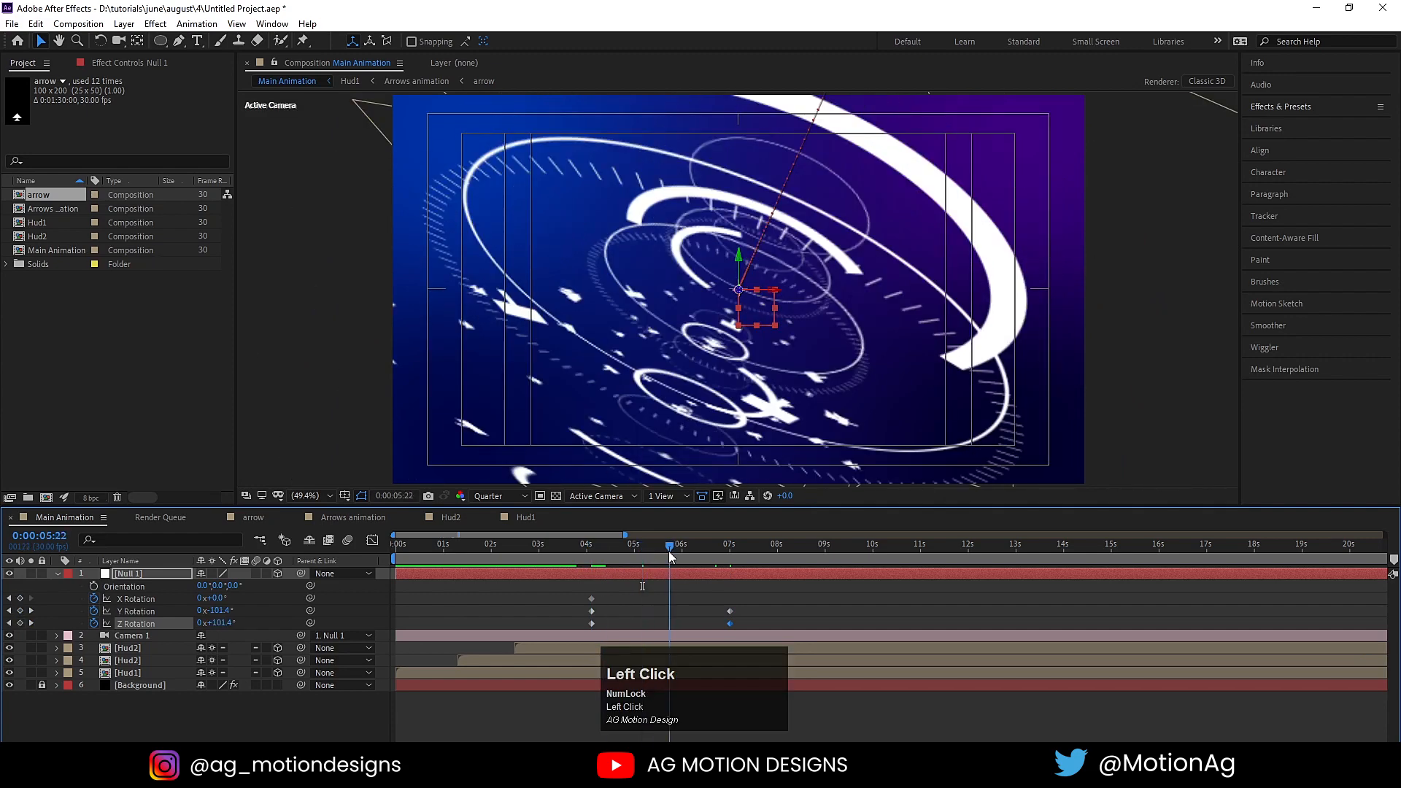
click(695, 550)
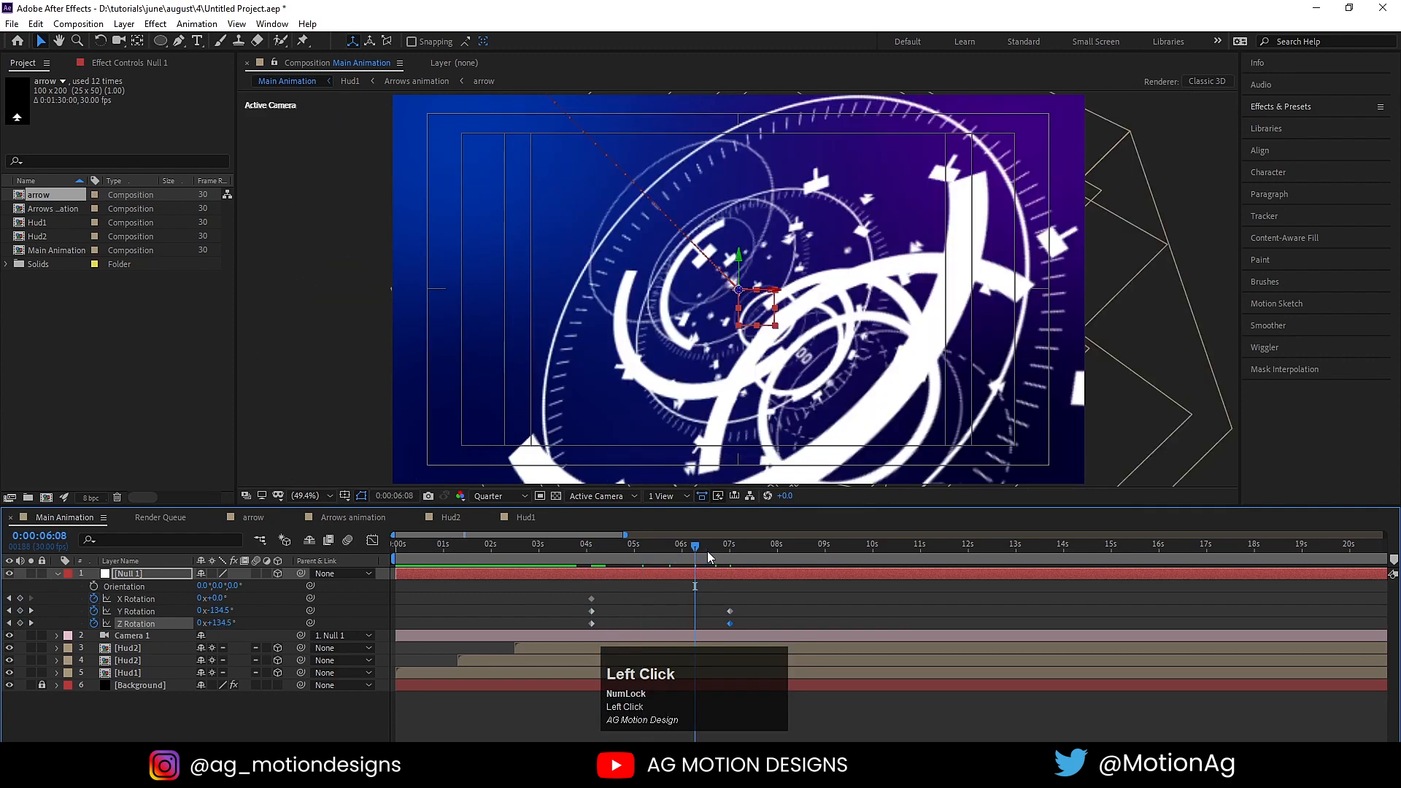
click(707, 550)
click(712, 550)
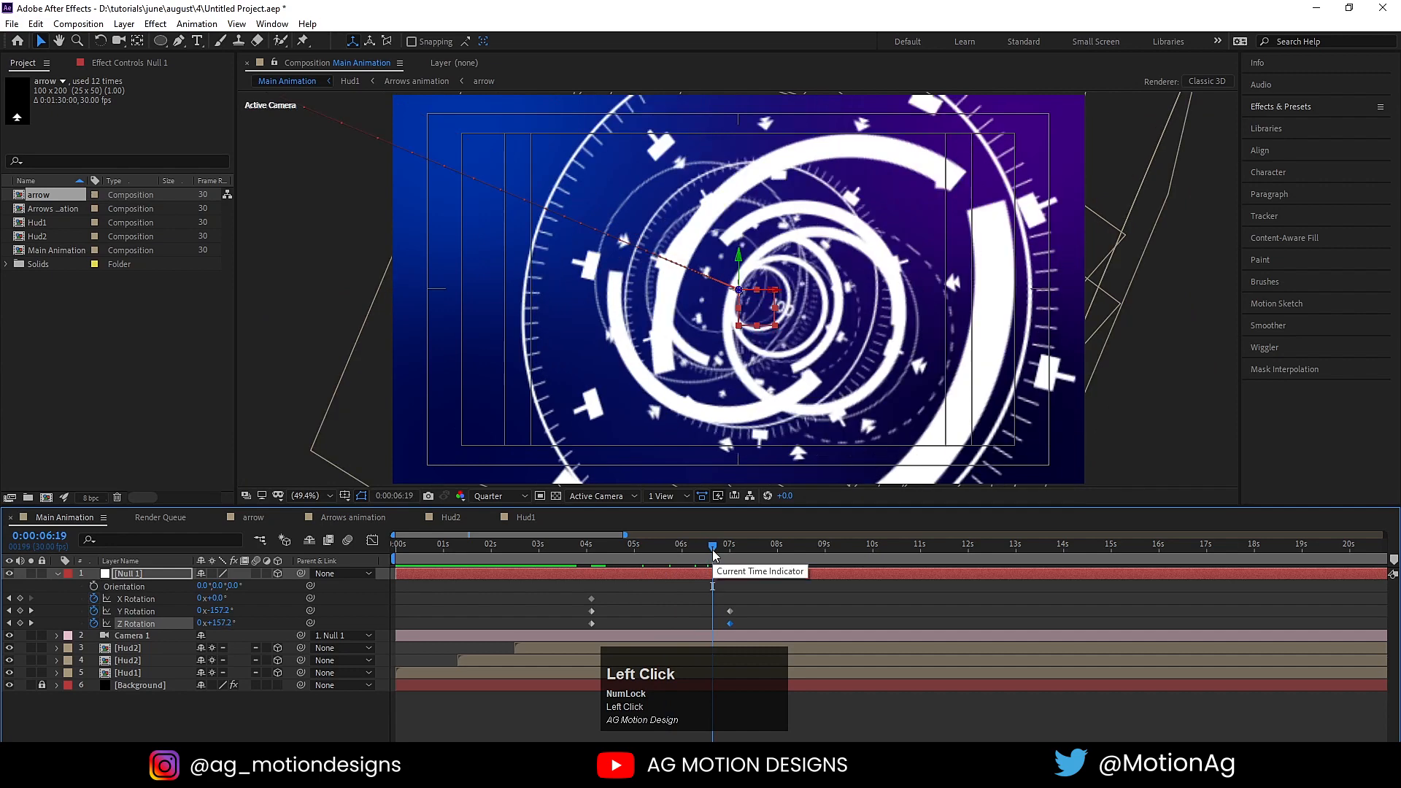
key(k)
click(740, 594)
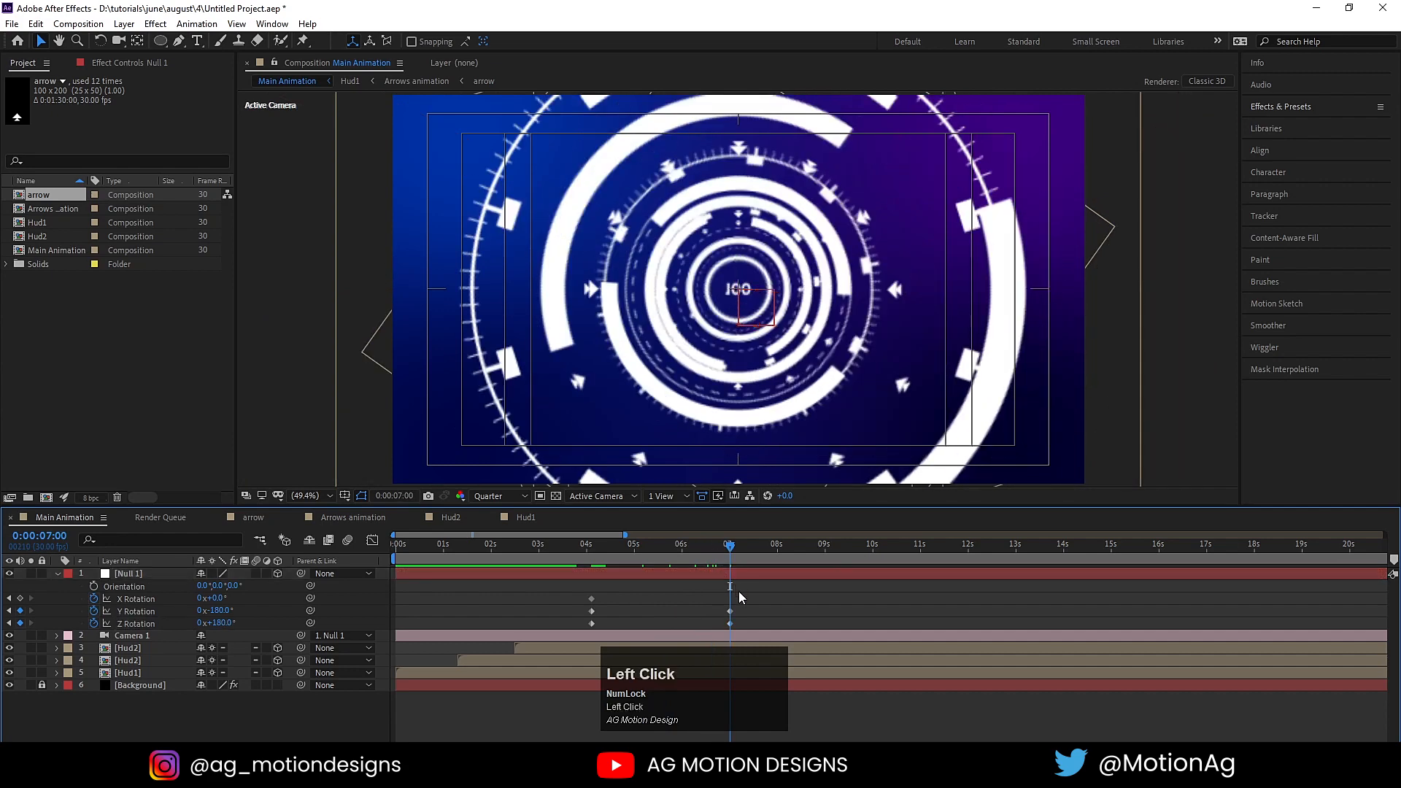
key(space)
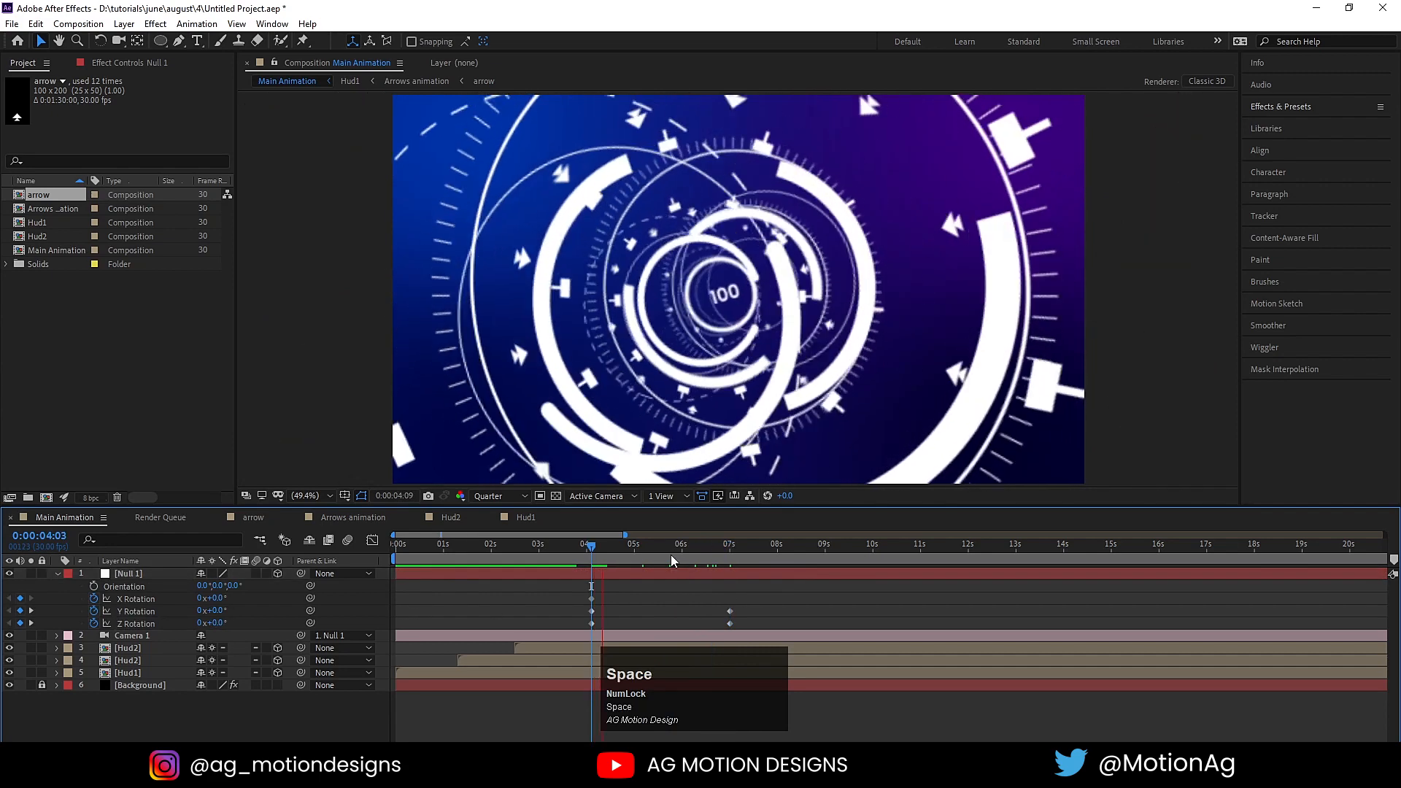
click(702, 546)
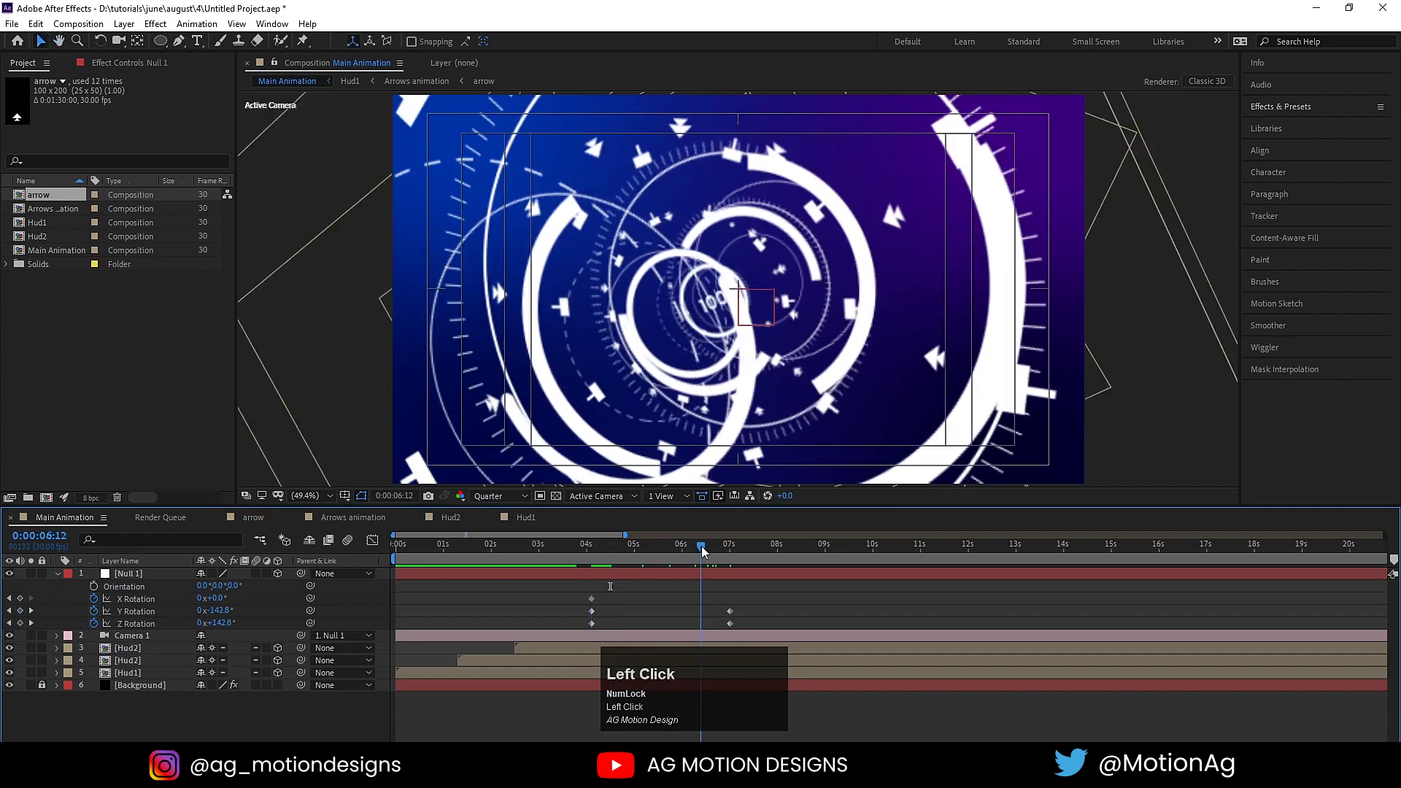
Set the current time to 0:00:07:00, reveal Null 1's keyframed properties and add a second null object
key(k)
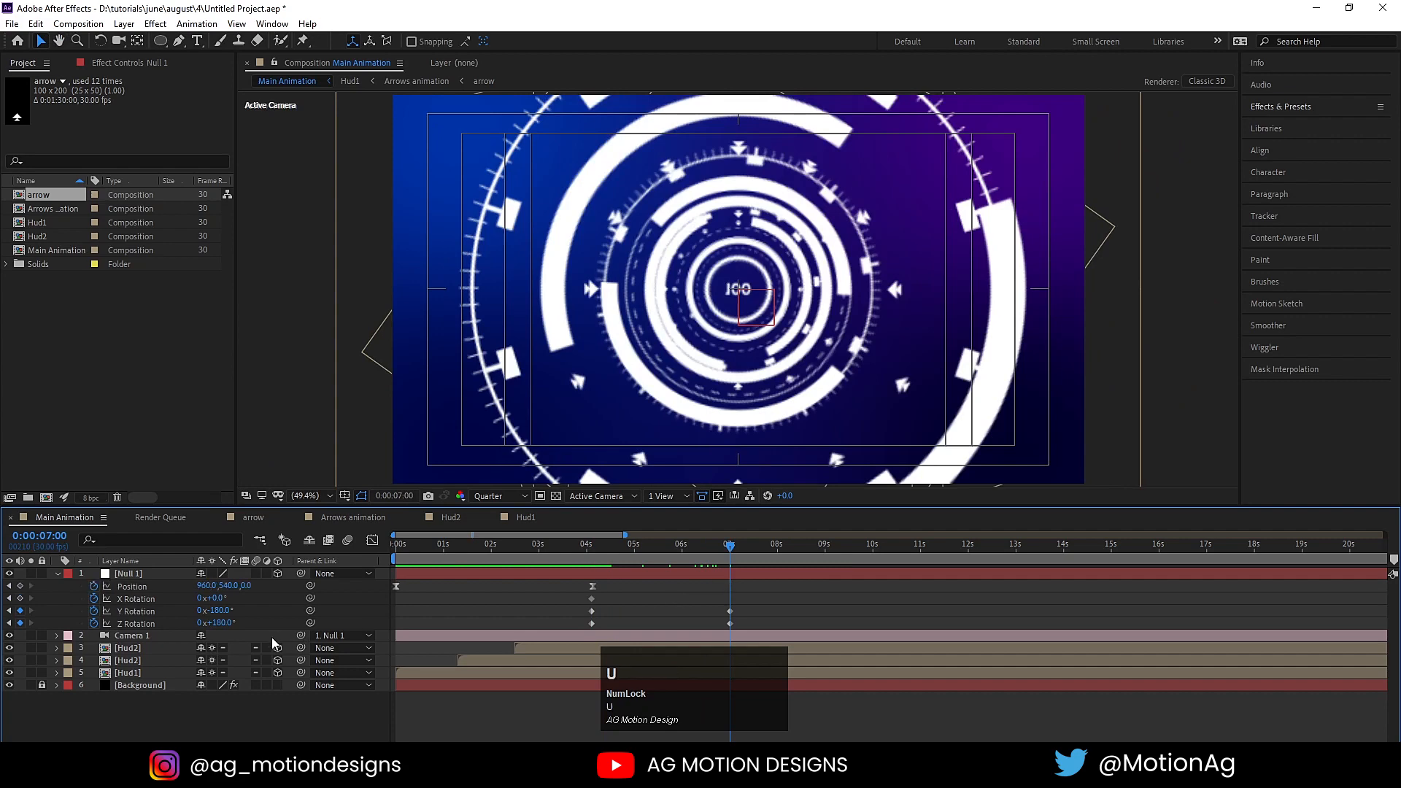
right_click(210, 730)
mouse_move(252, 570)
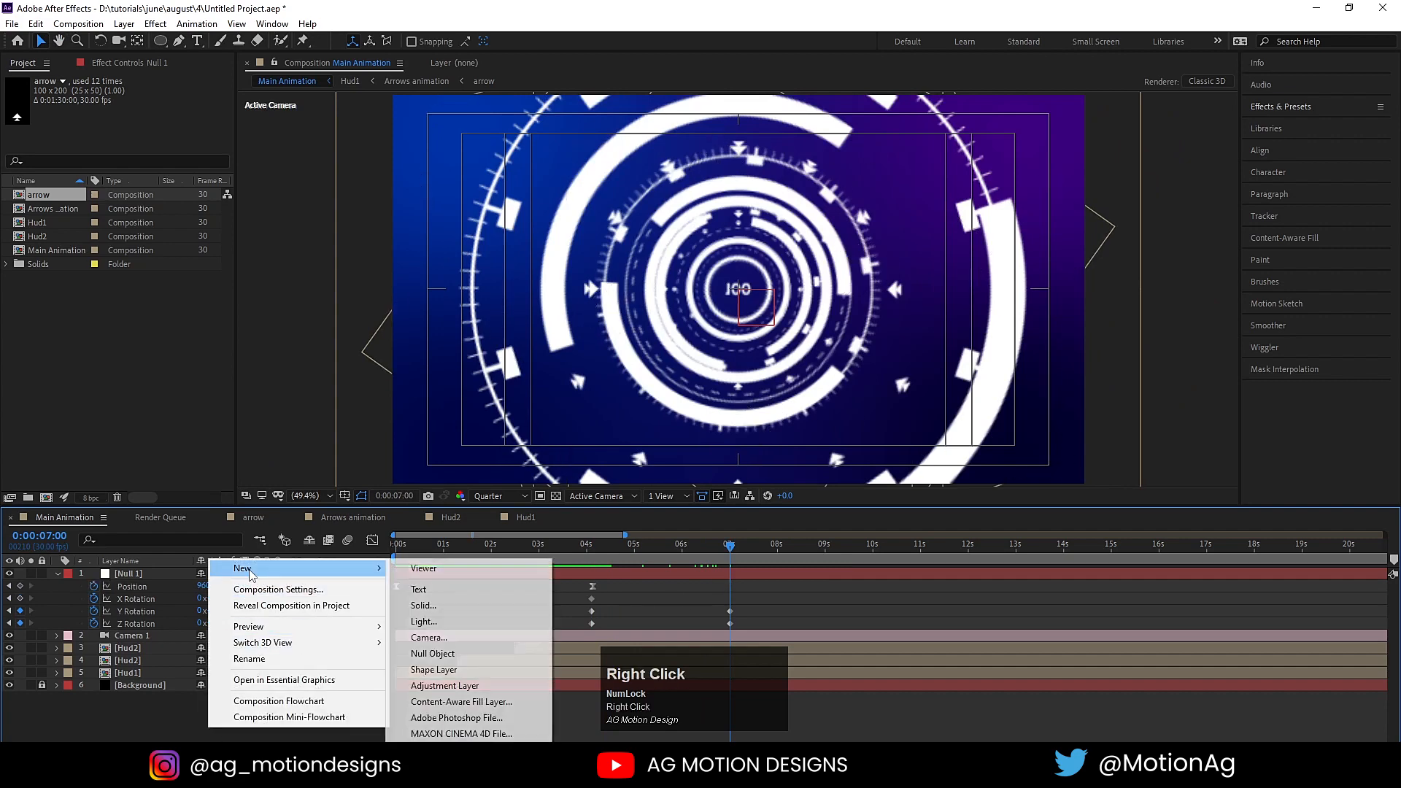
click(432, 653)
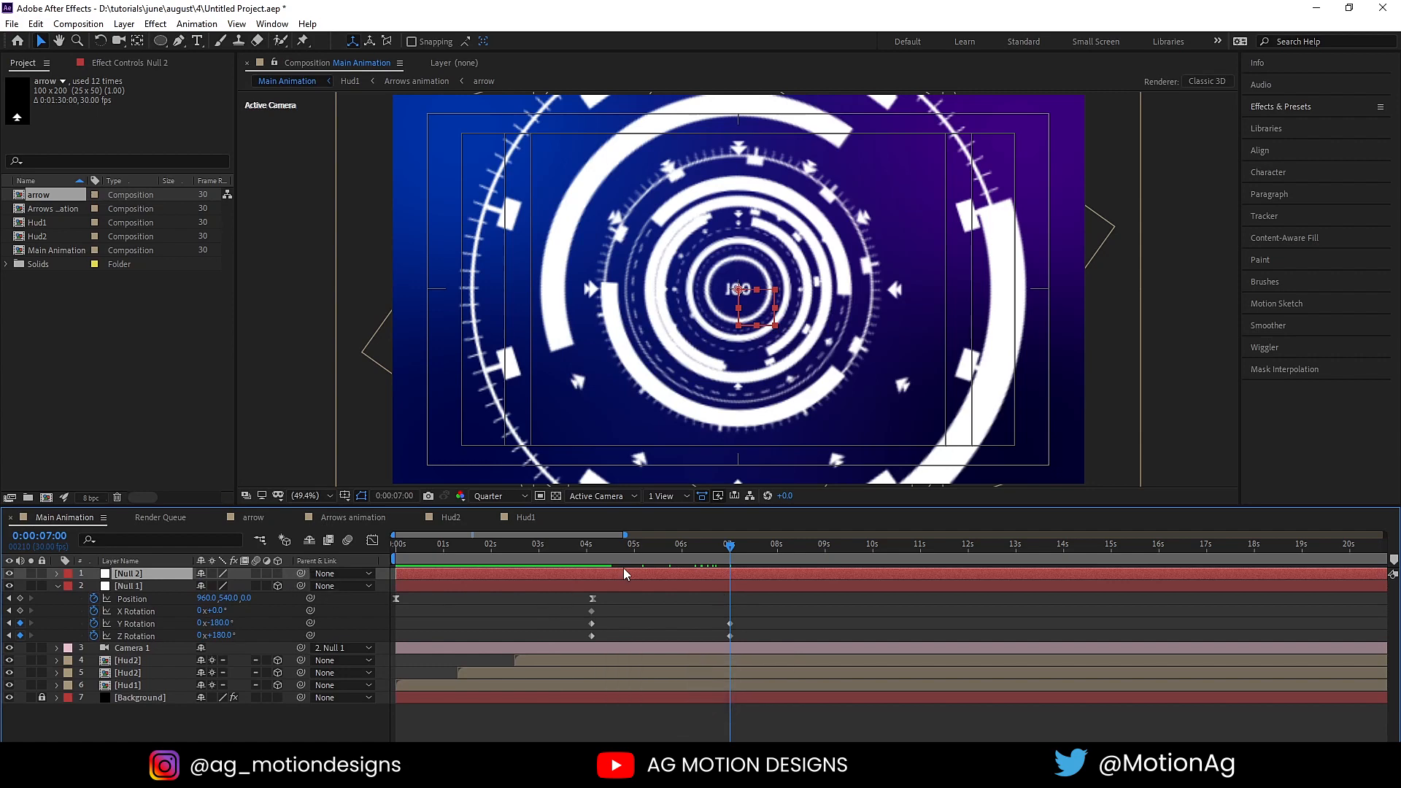
Make Null 2 a 3D layer and parent Null 1 to it at 0:00:07:00
click(588, 555)
drag(588, 557, 423, 554)
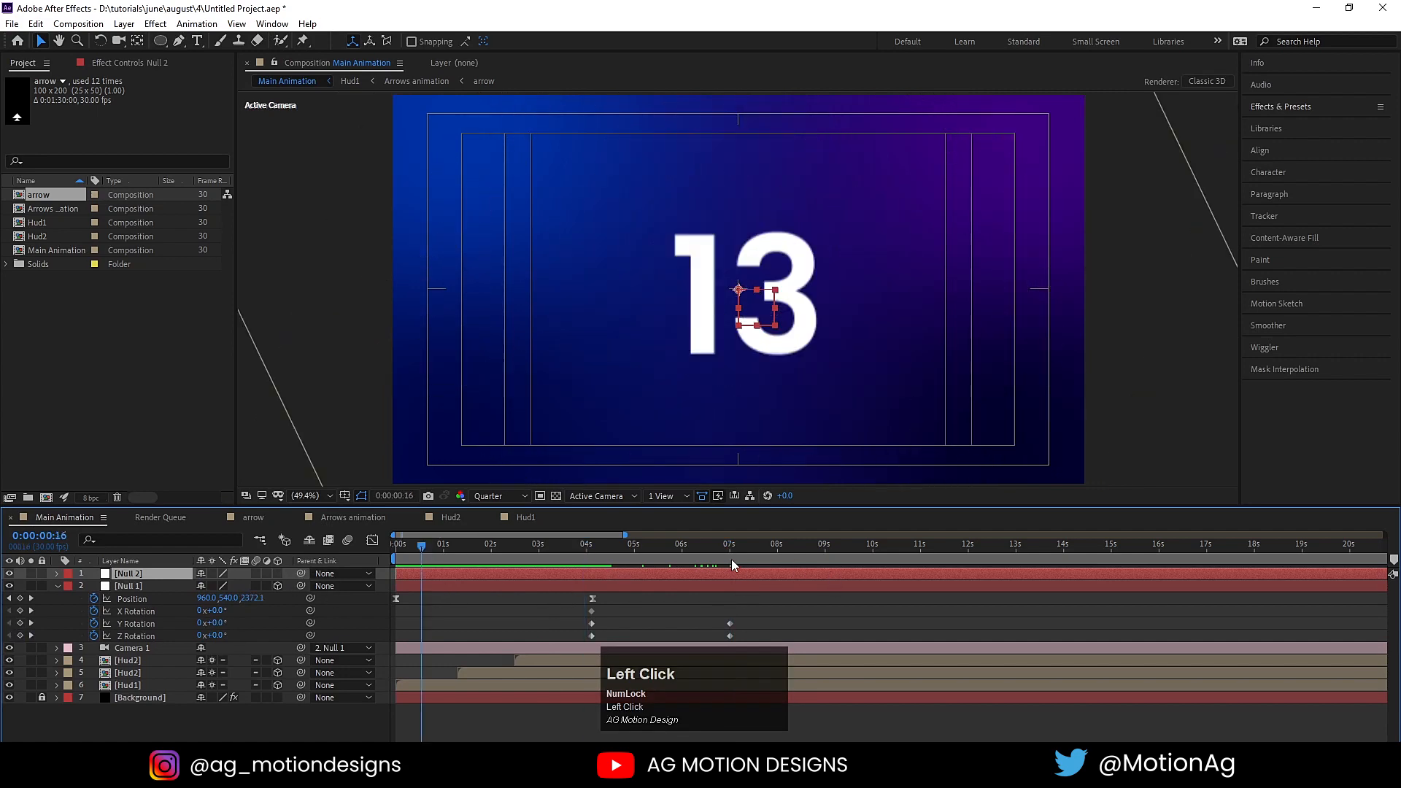
click(720, 552)
key(k)
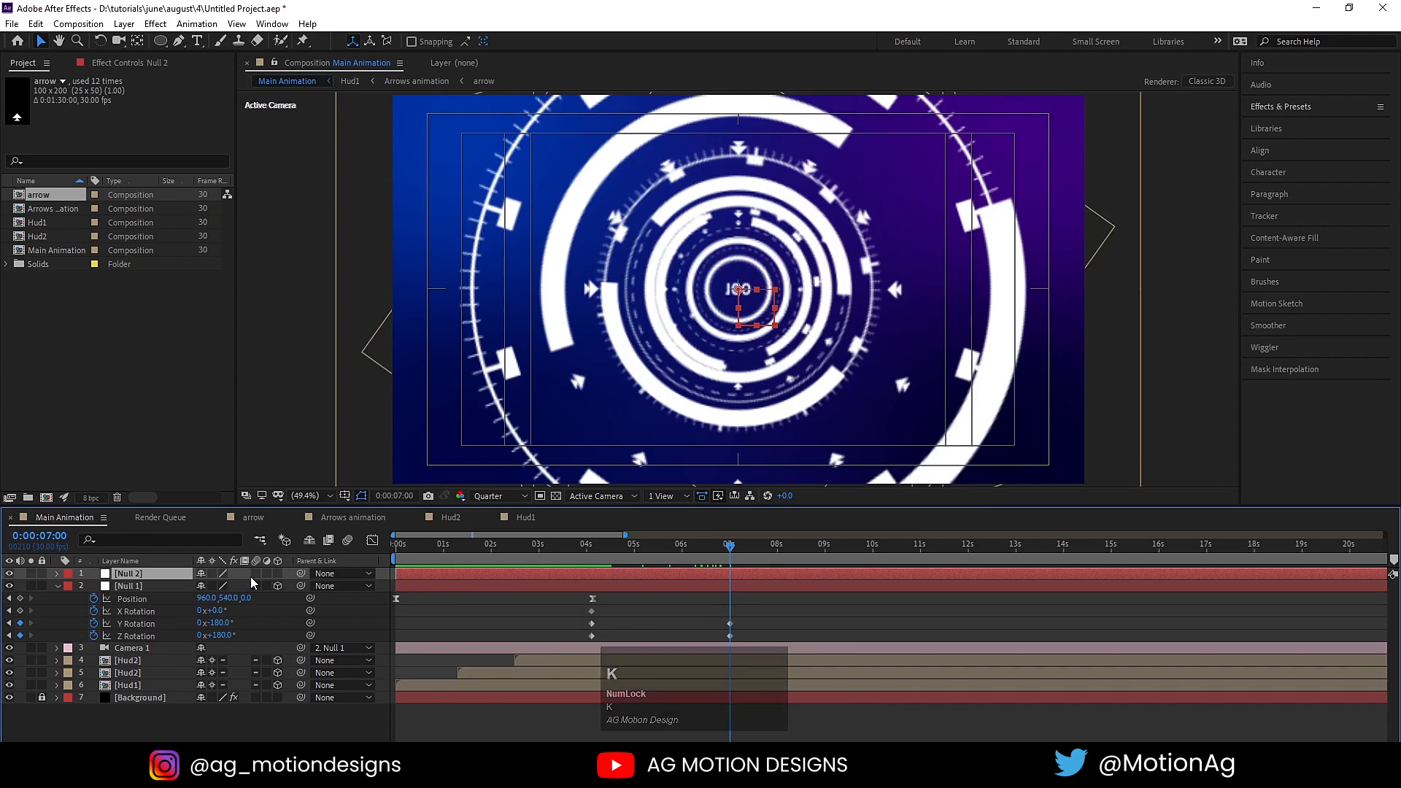
click(278, 574)
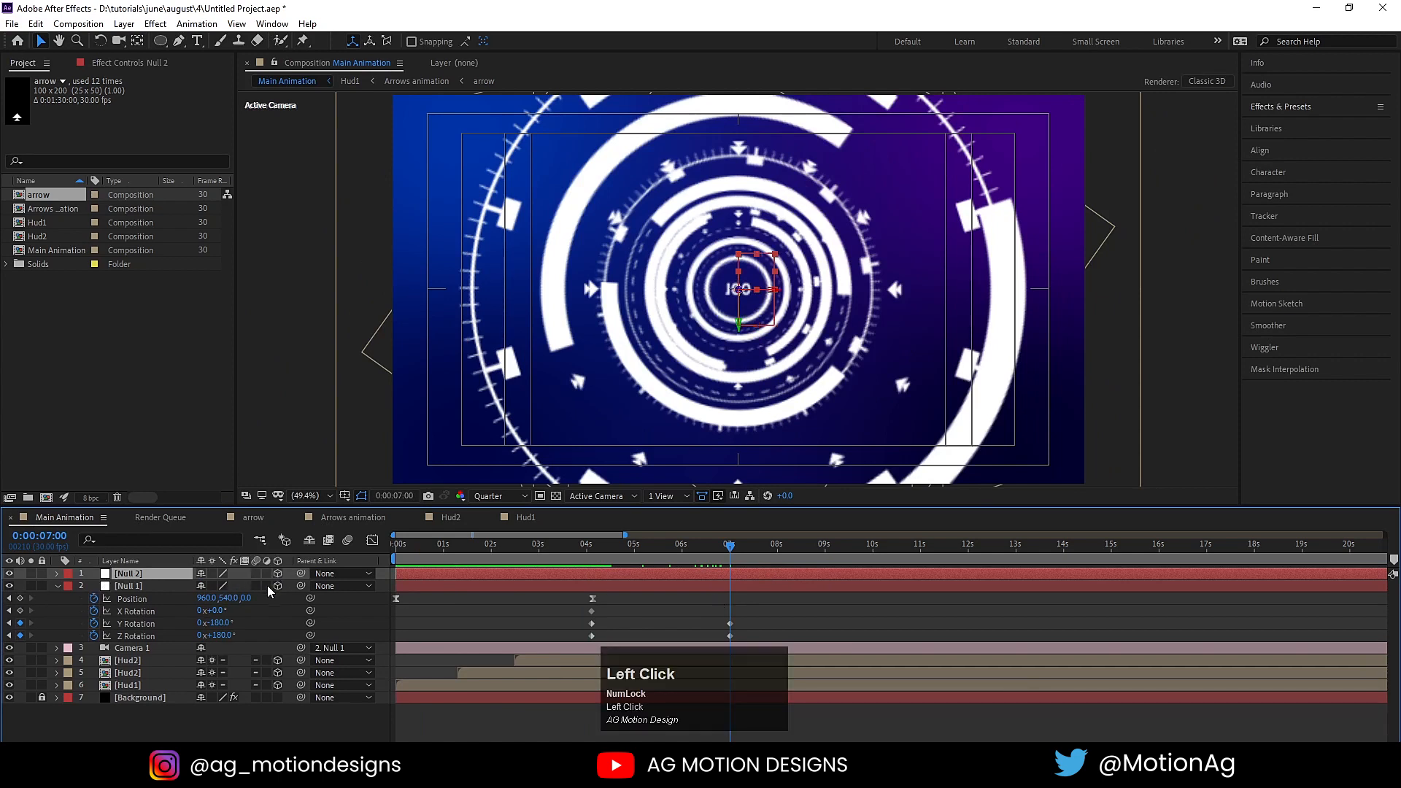
click(129, 587)
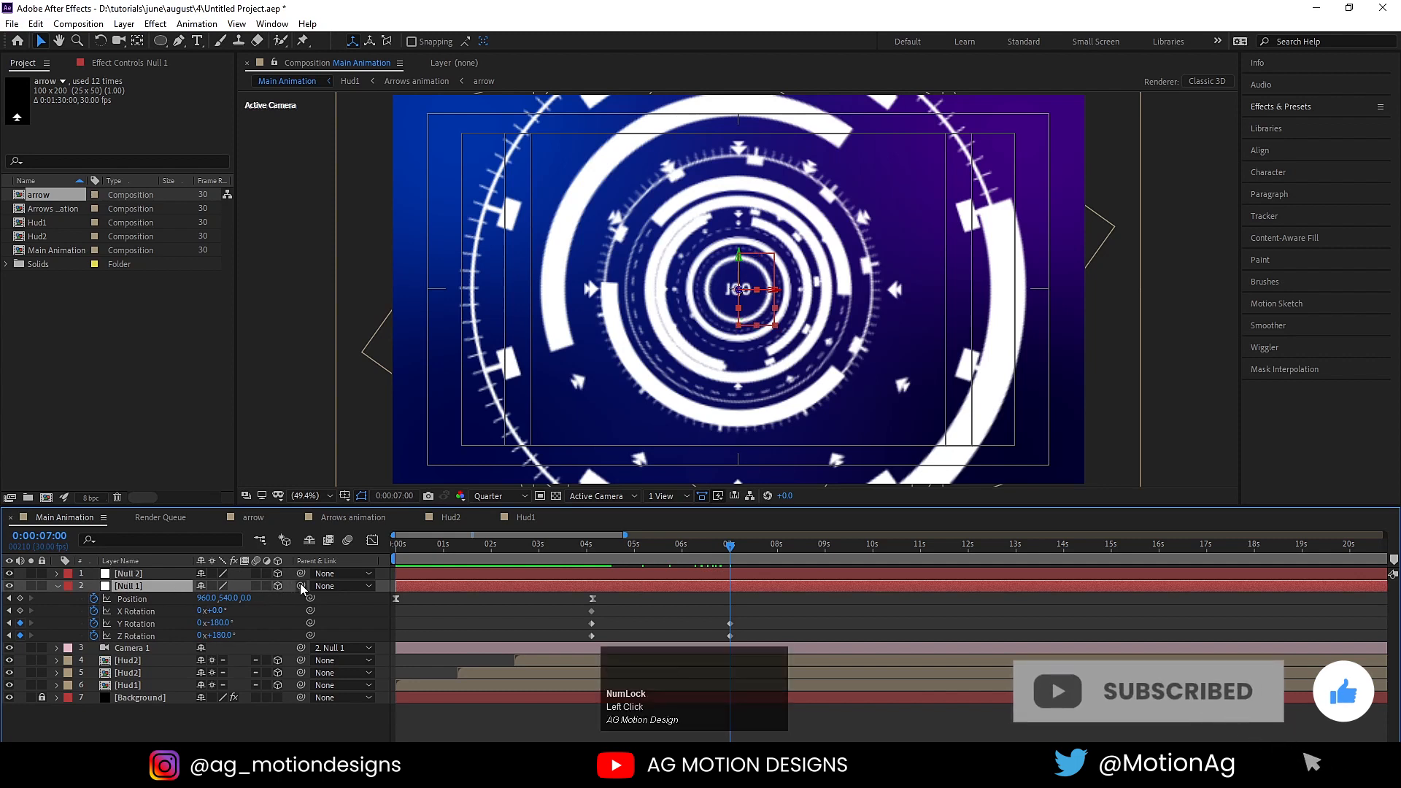
drag(188, 591, 124, 576)
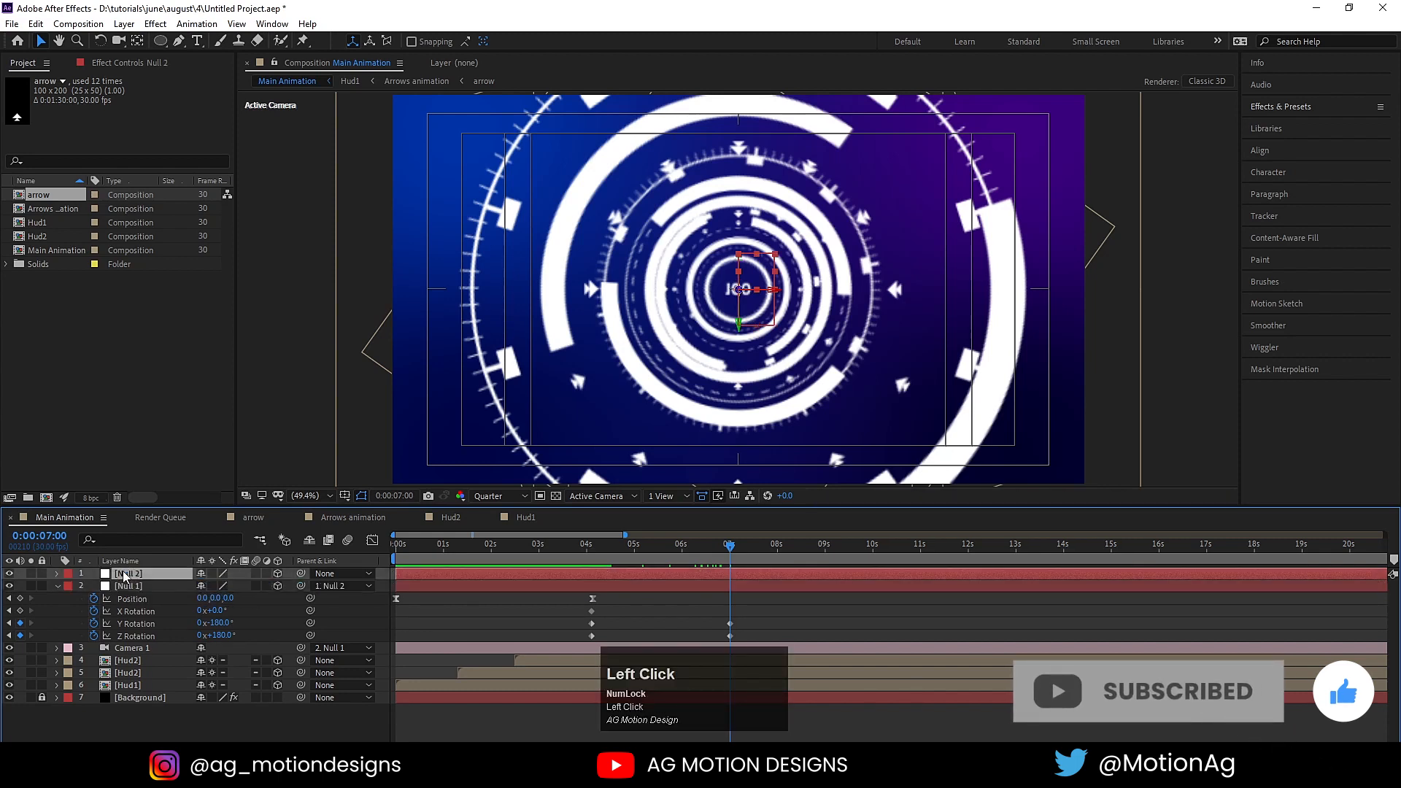
Keyframe Null 2's Position at 0:00:07:00 and set its Z position to -5000 at 0:00:09:28
key(alt+shift+p)
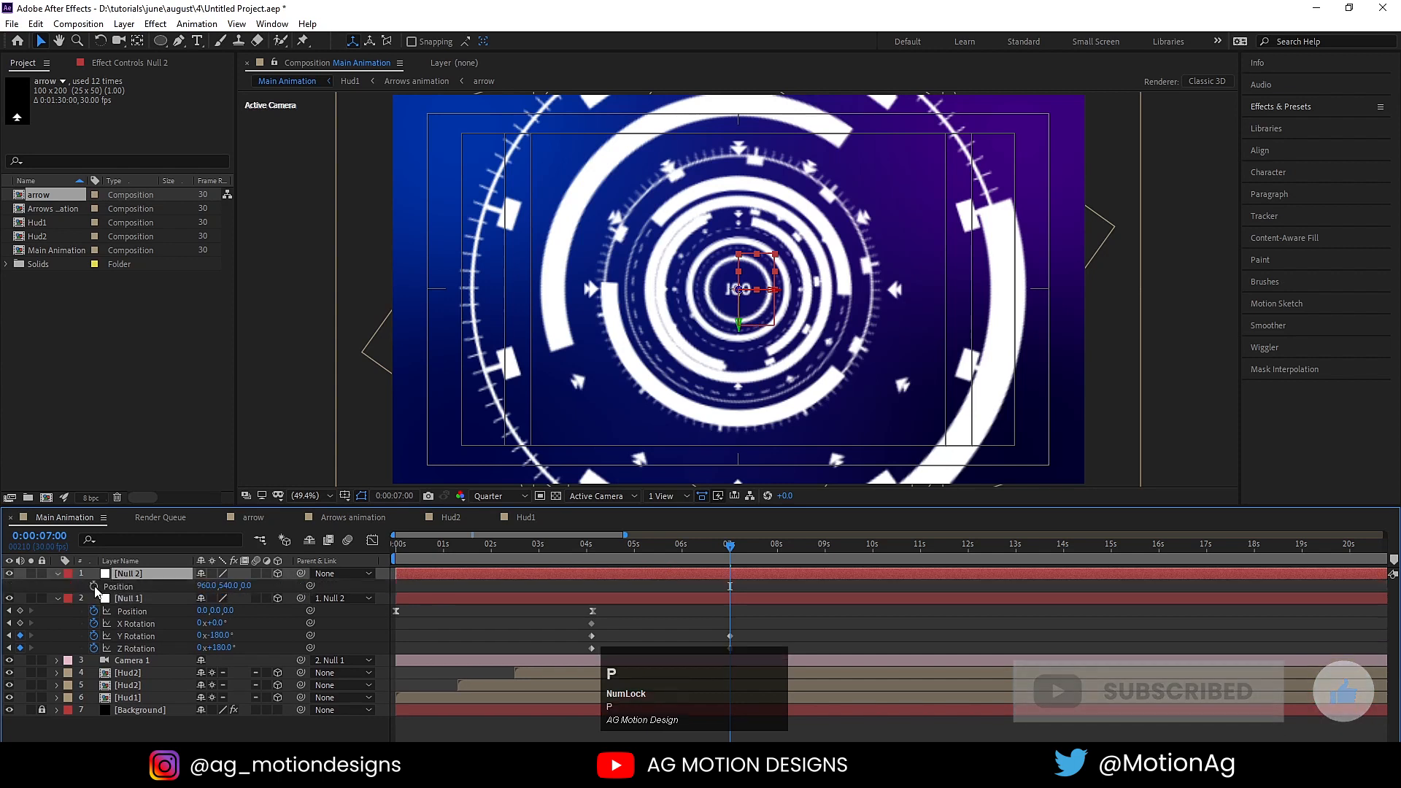
click(869, 546)
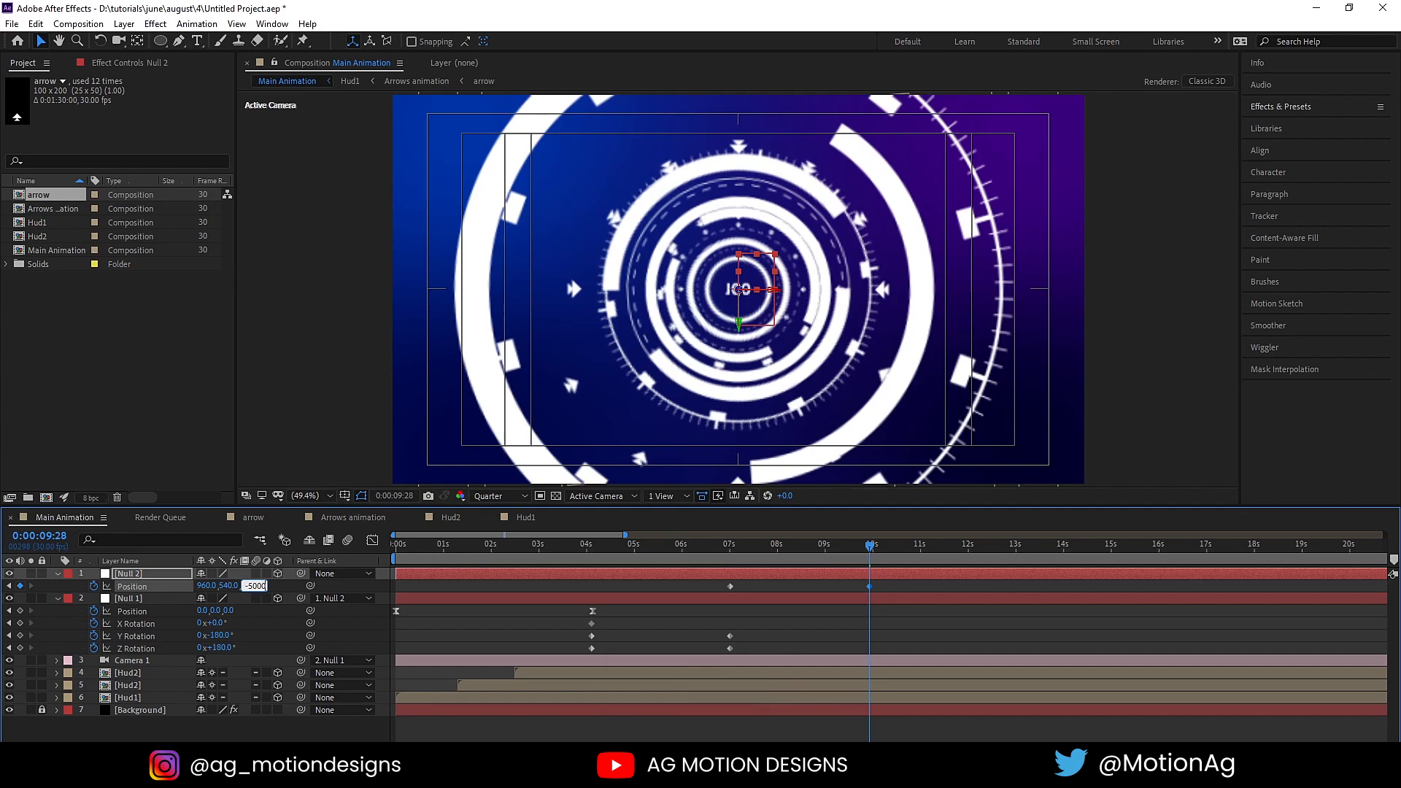
key(Return)
Preview Null 2's camera move from its first Position keyframe at 0:00:07:00
key(j)
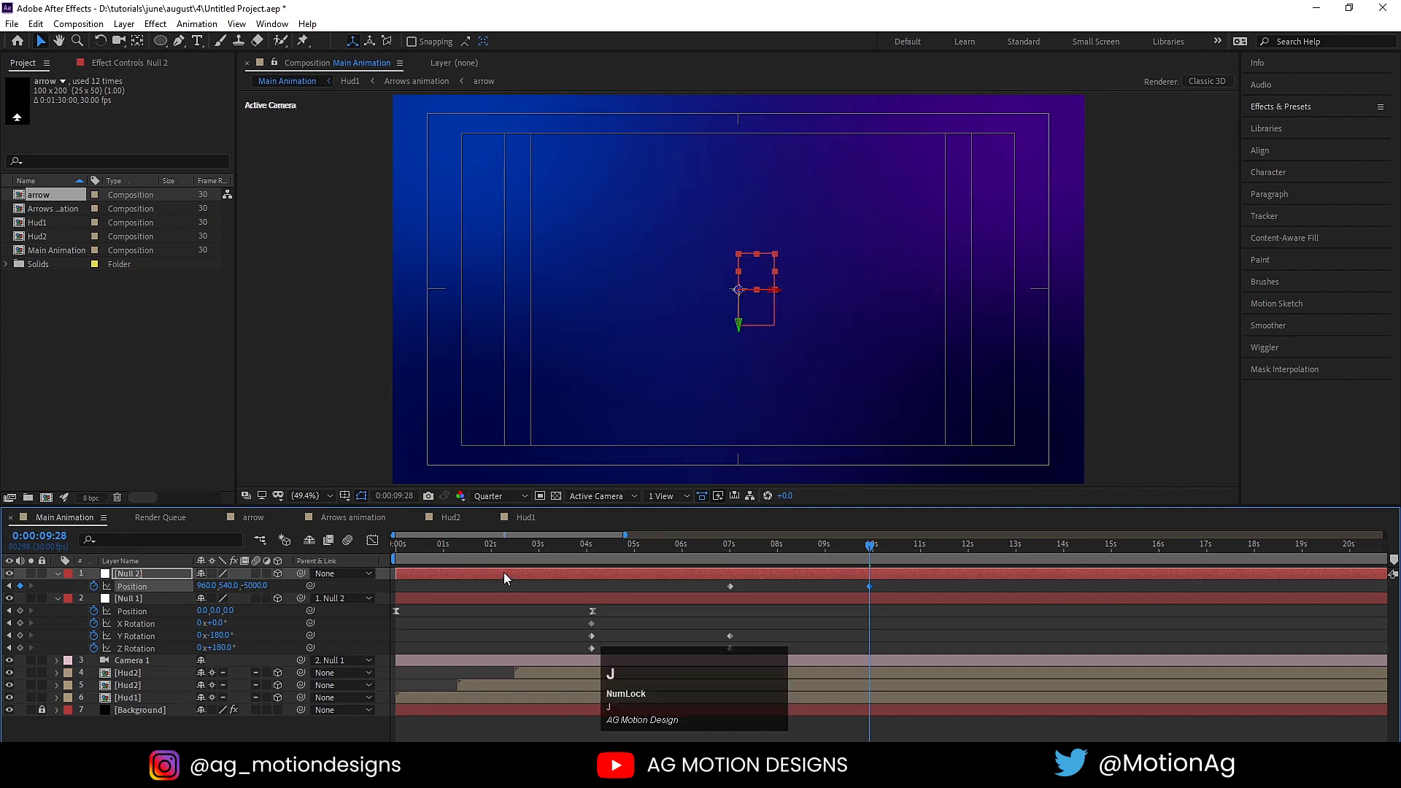
key(space)
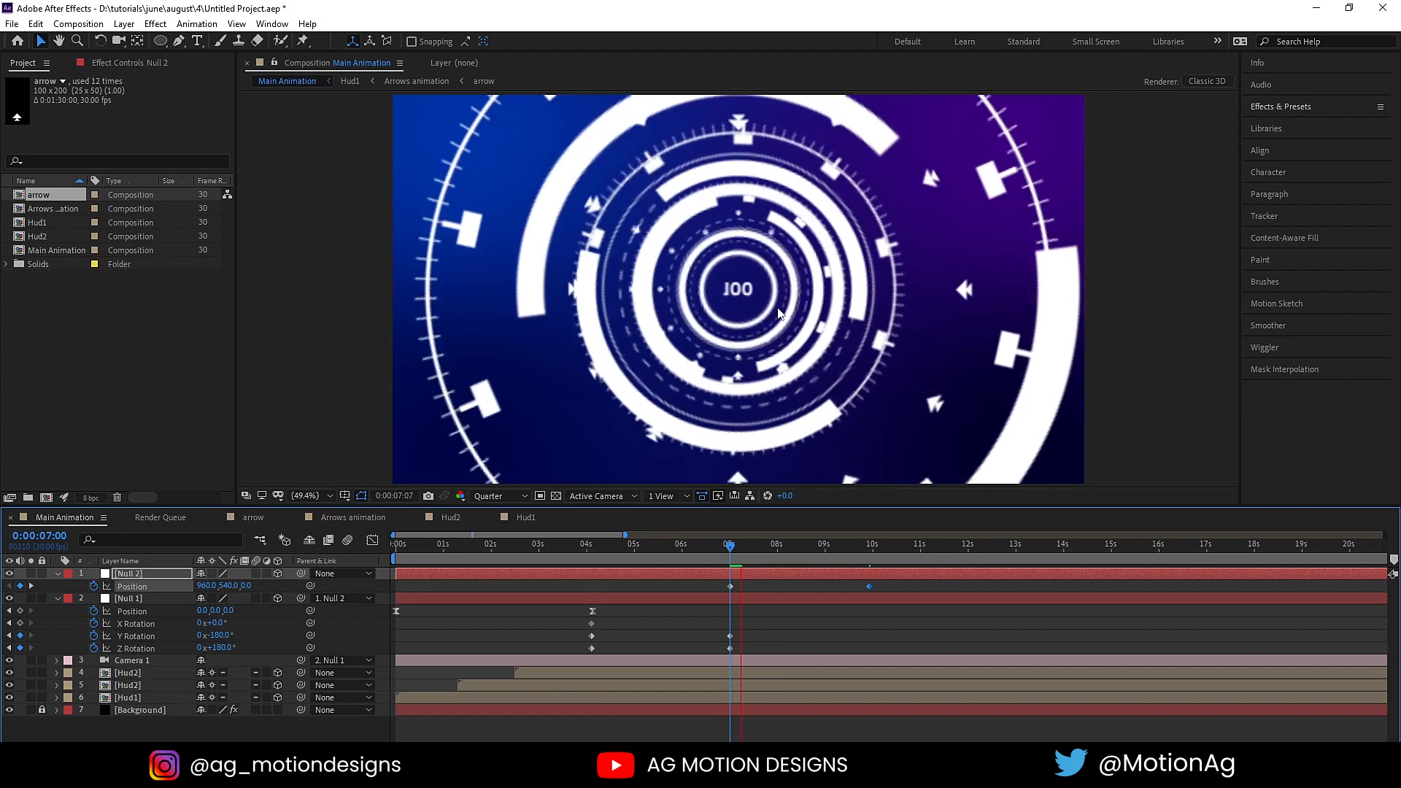
key(space)
Play the animation from the first frame to about 0:00:04:07 to check the counter and the start of the rotation
drag(768, 557, 327, 547)
key(space)
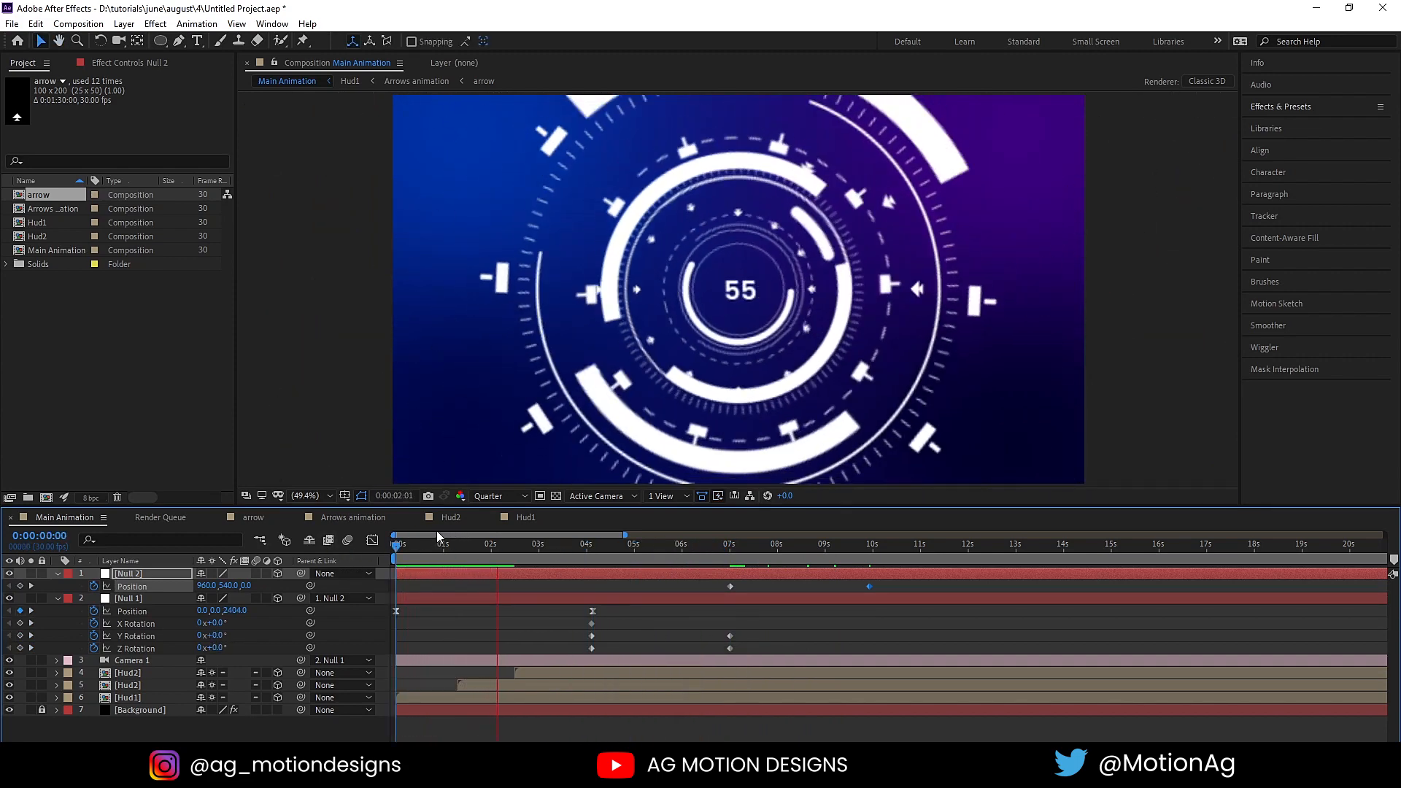
key(space)
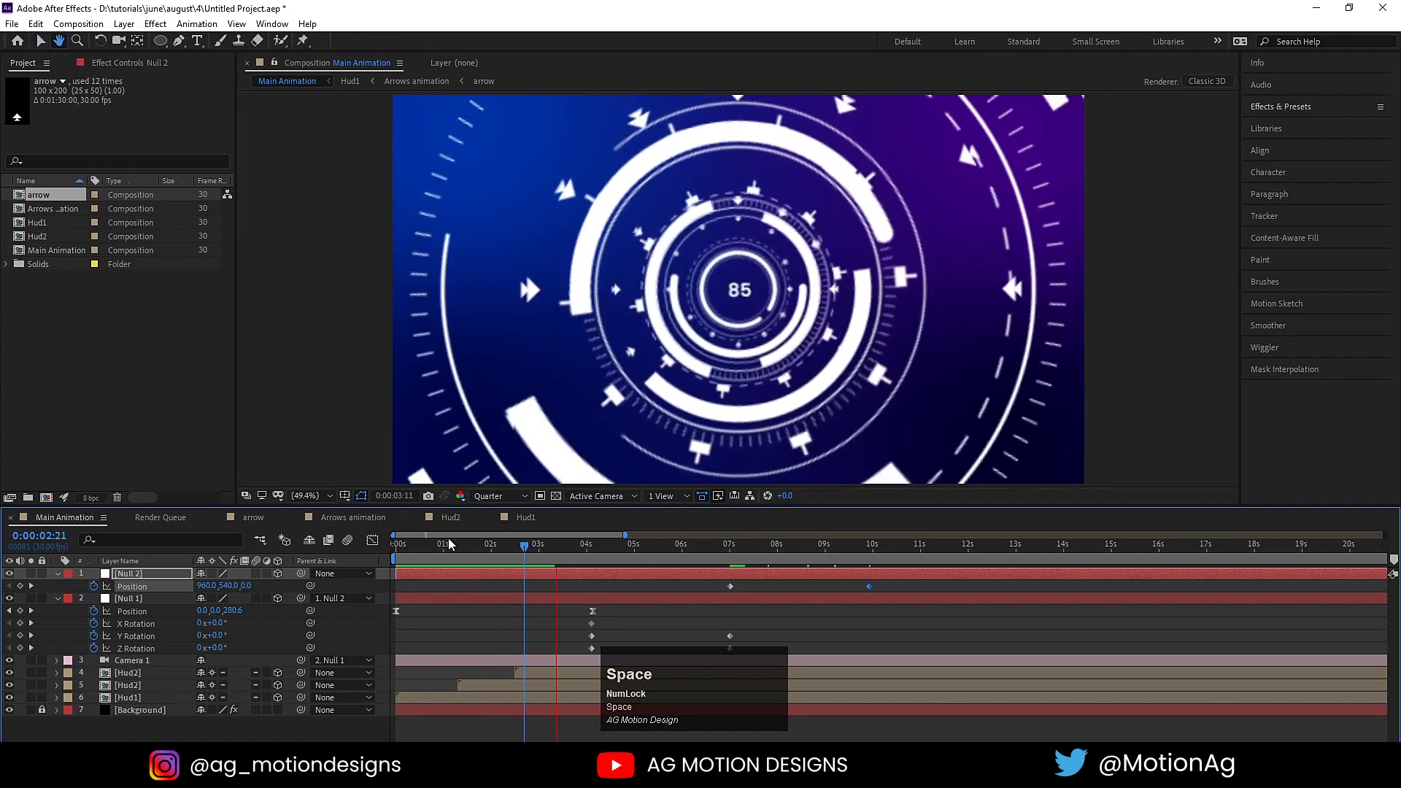
key(space)
key(space)
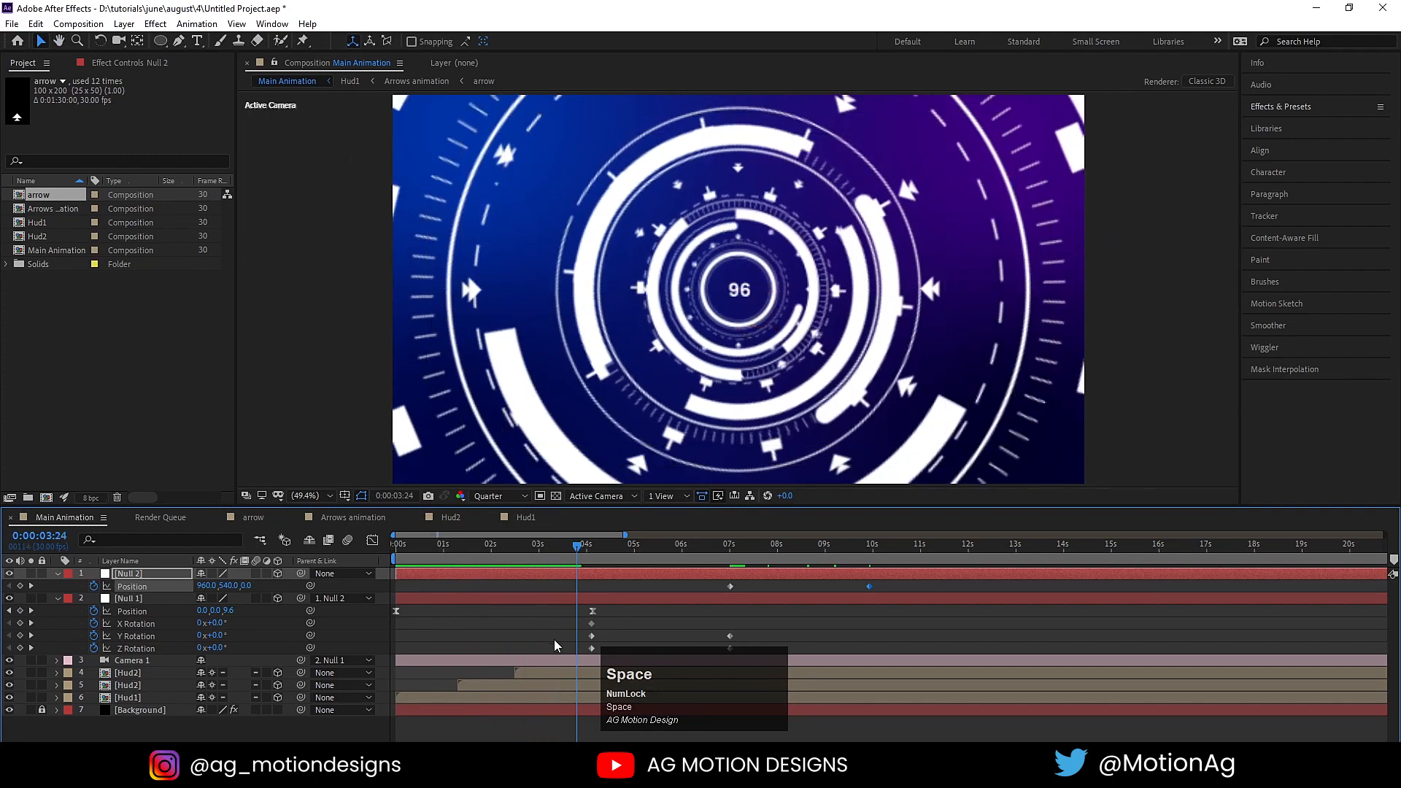
key(space)
drag(626, 692, 832, 662)
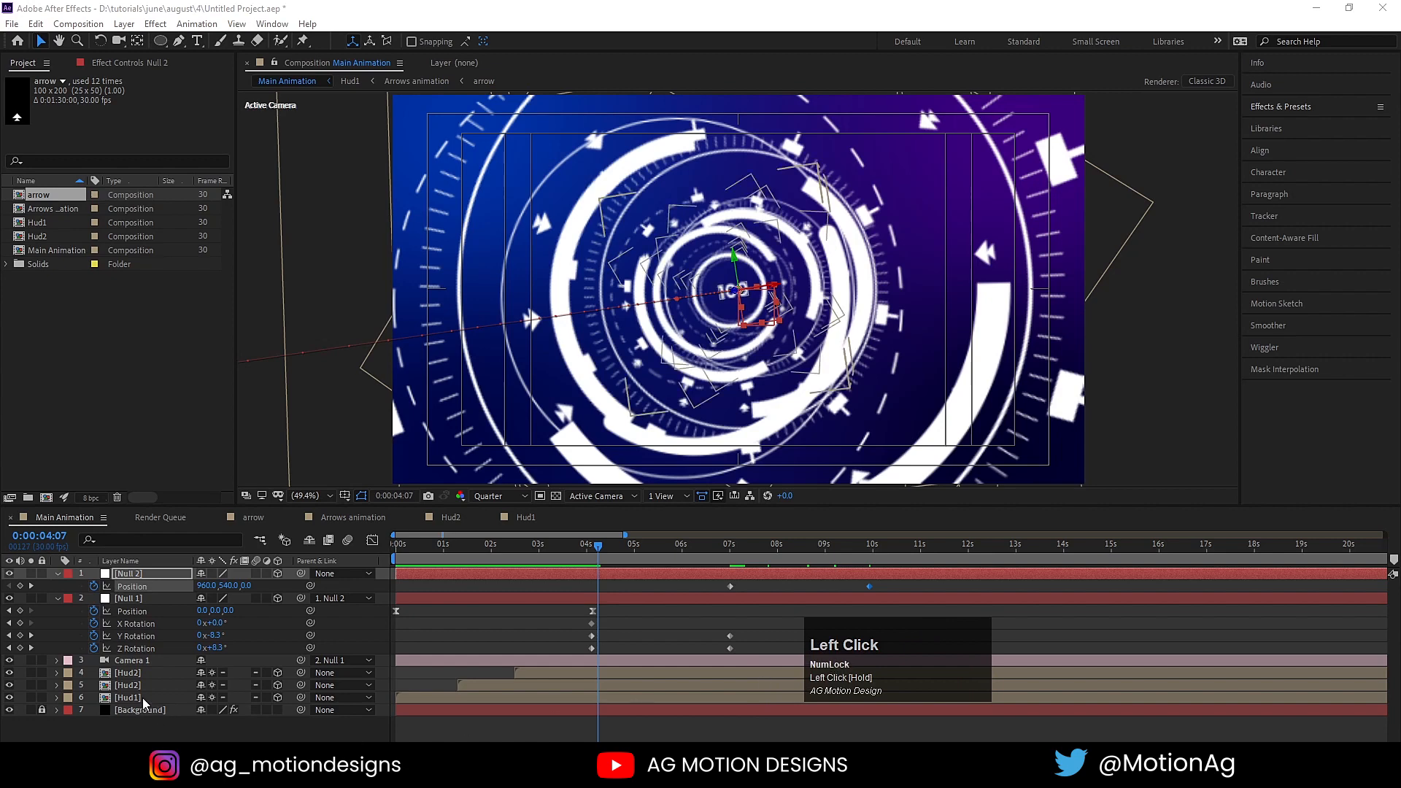
Open the Hud1 composition and add a 100% Opacity keyframe to the counter text layer at 0:00:04:24
double_click(143, 697)
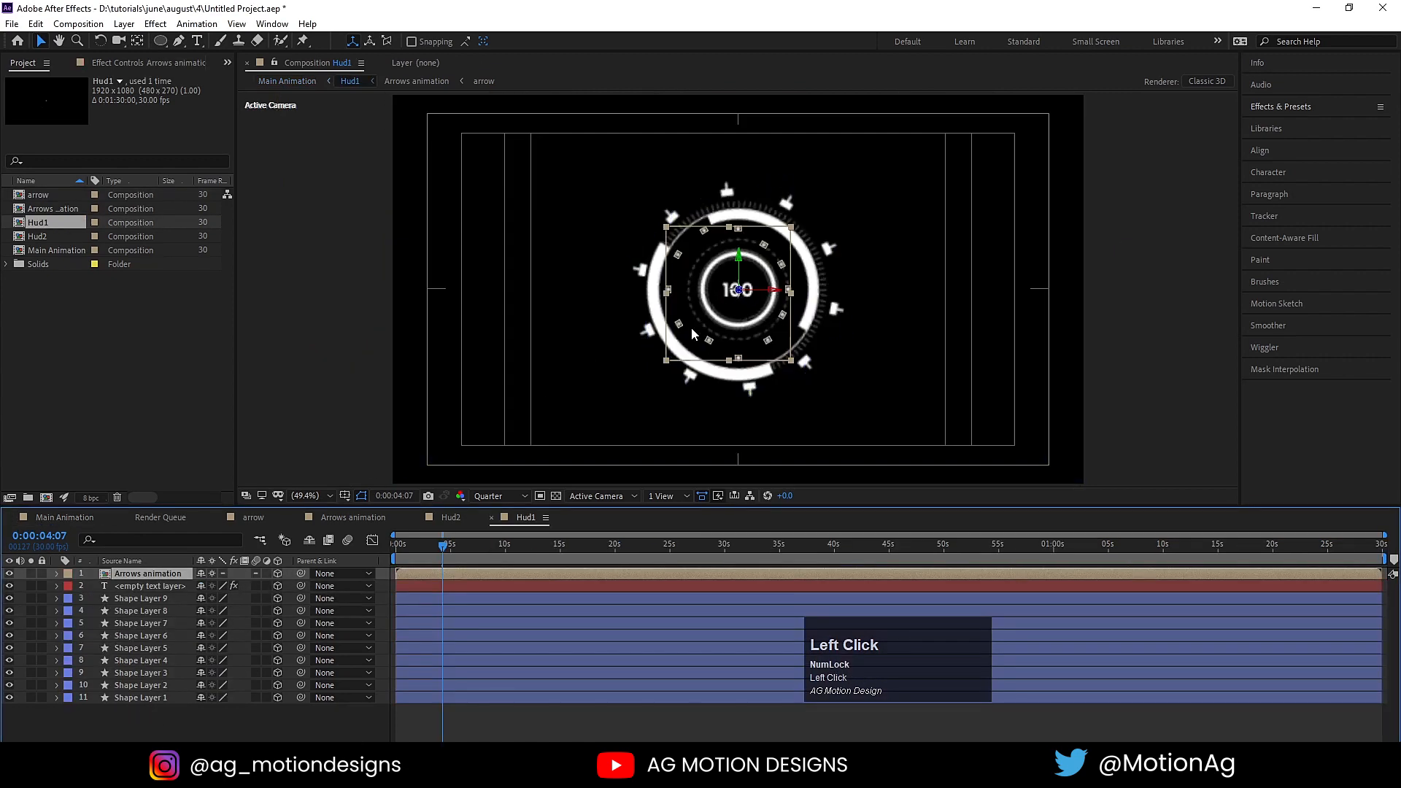
click(169, 586)
key(space)
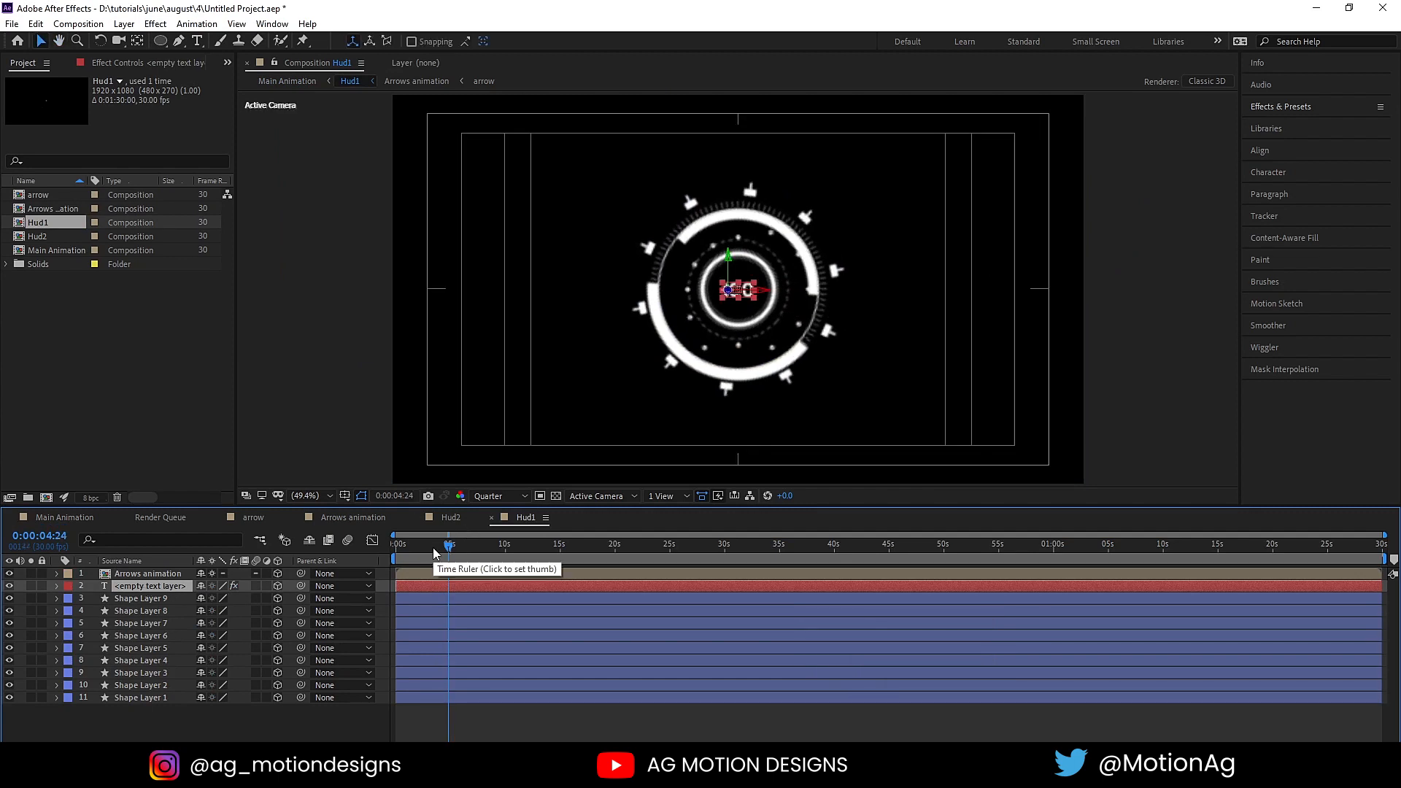
key(t)
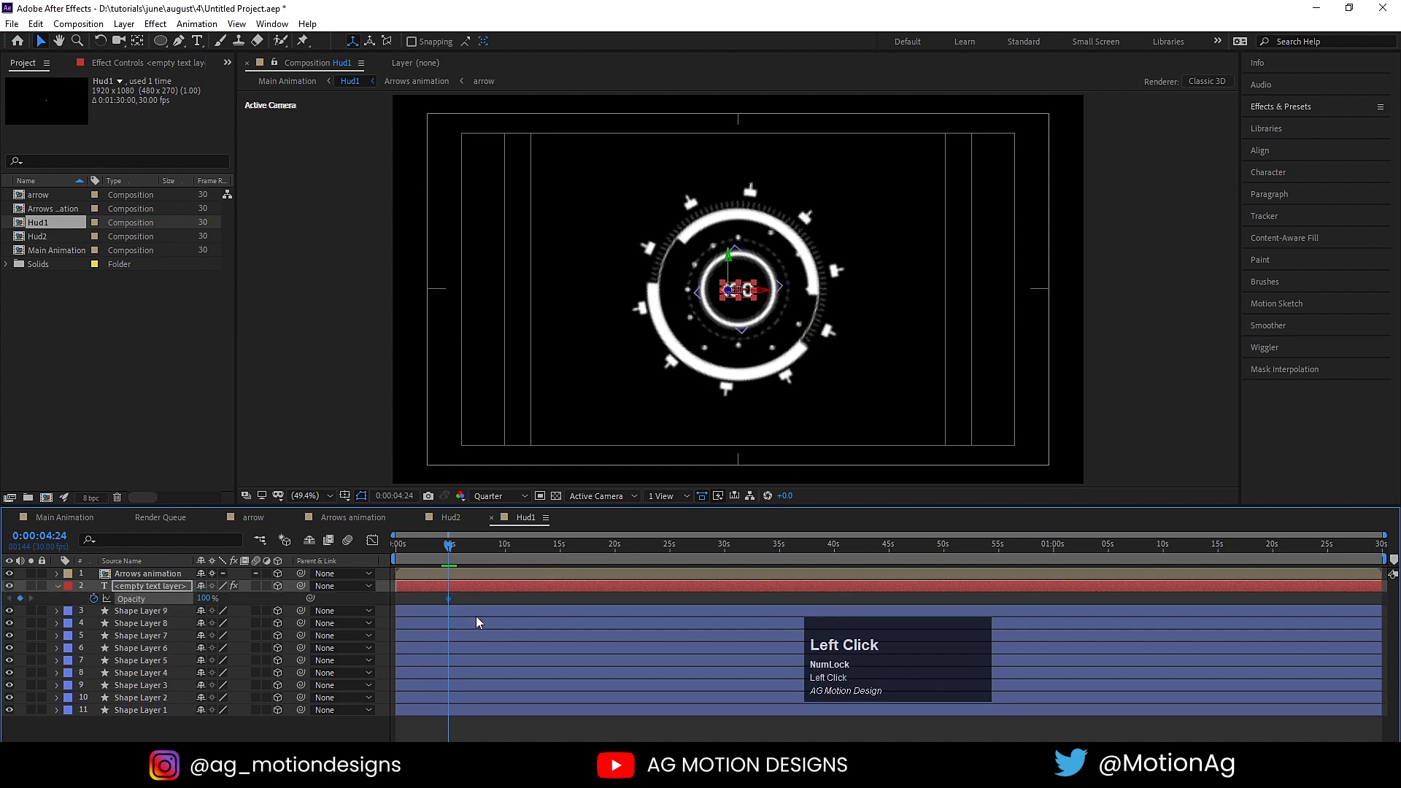
Set the counter text's Opacity to 0% at 0:00:05:25 and apply Easy Ease to both Opacity keyframes
key(equal)
click(493, 554)
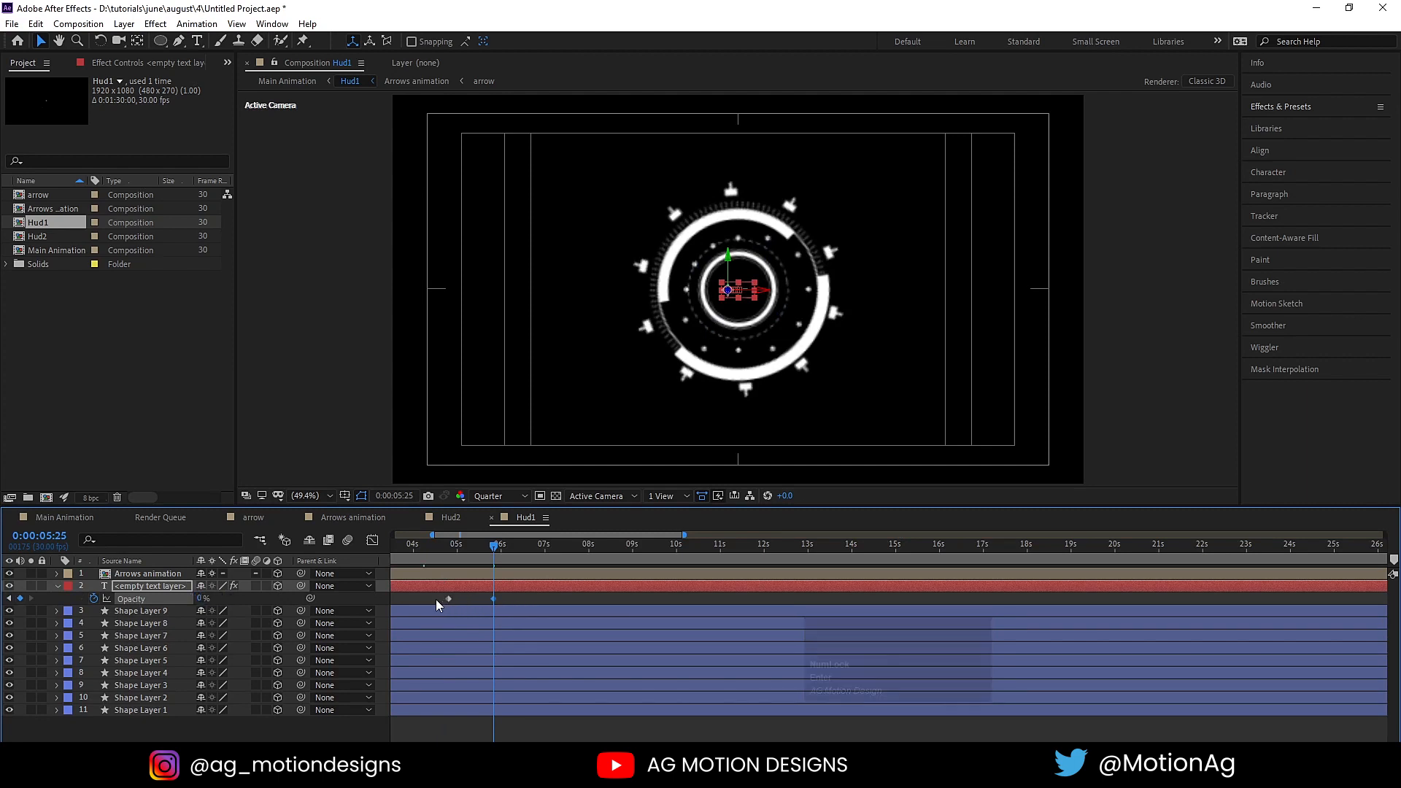
drag(436, 596, 541, 623)
key(F9)
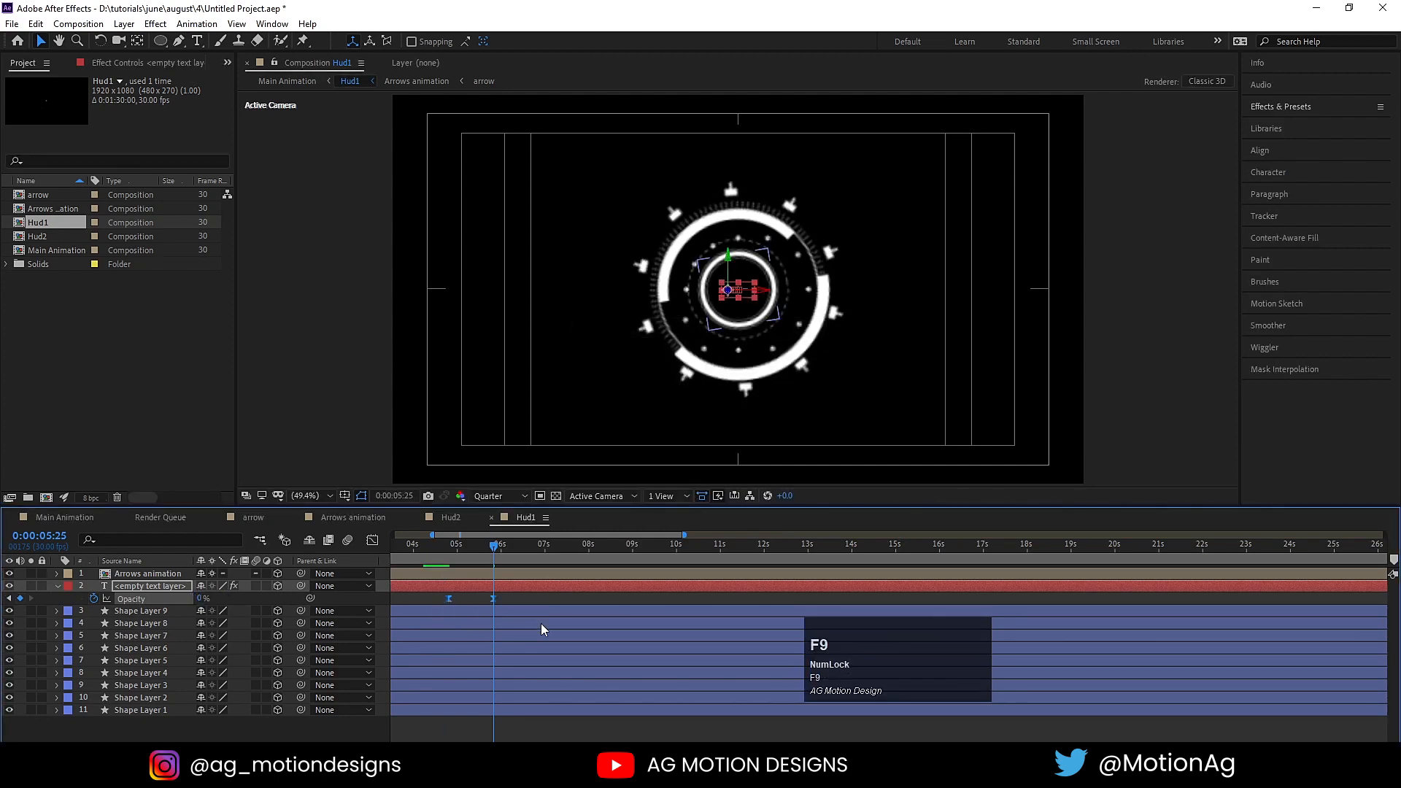
key(j)
Return to the Main Animation composition and preview the camera move from 0:00:04:24 and again from 0:00:04:00
click(84, 518)
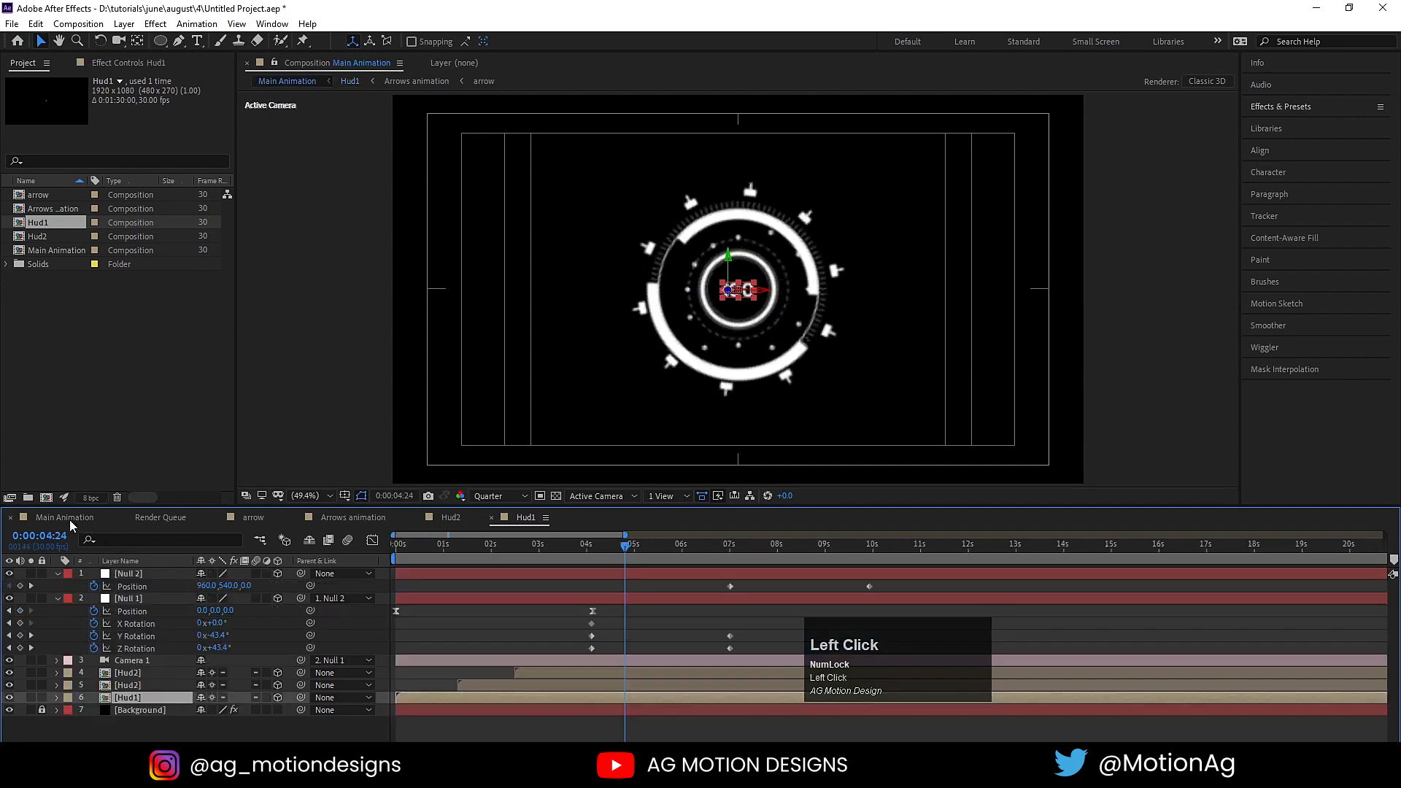
key(space)
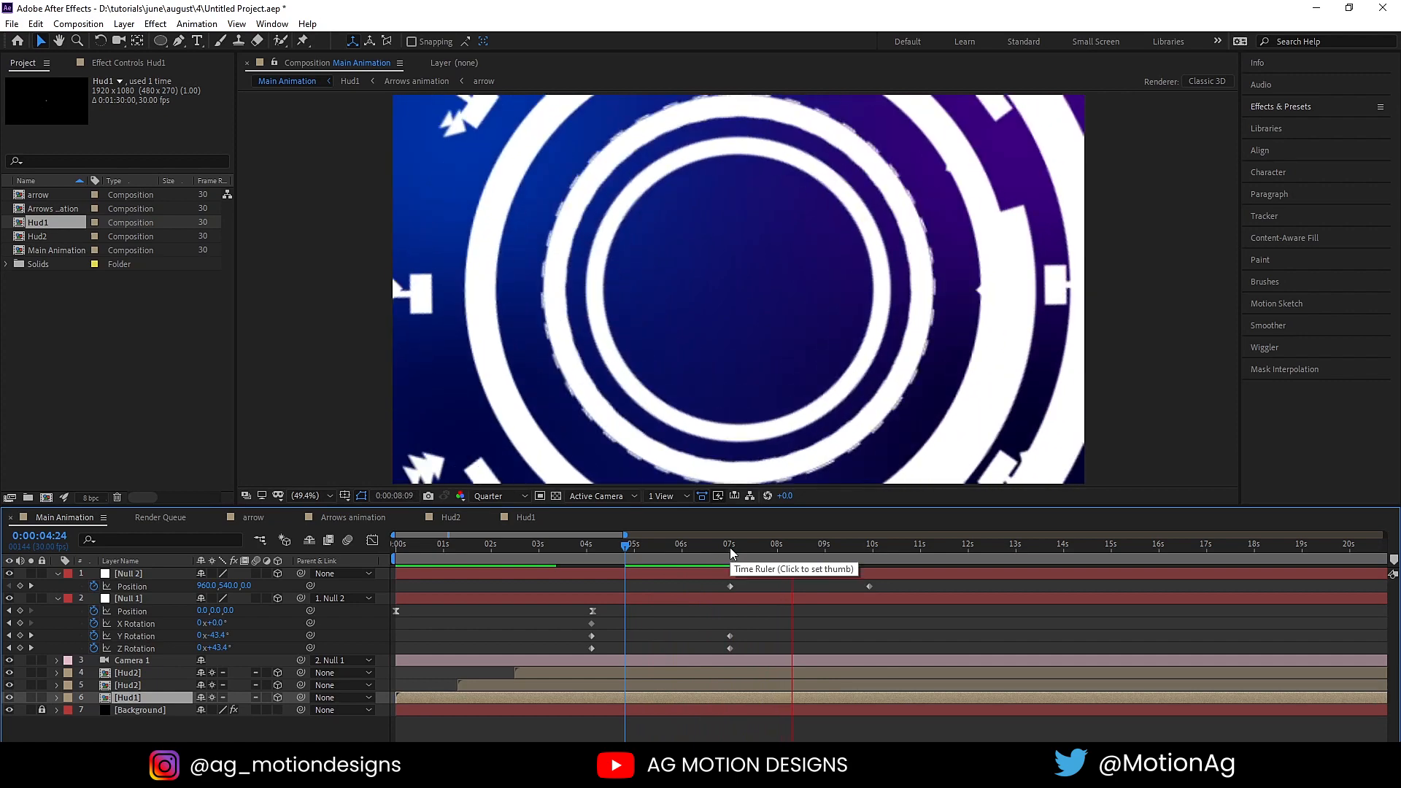
key(space)
click(638, 548)
click(587, 548)
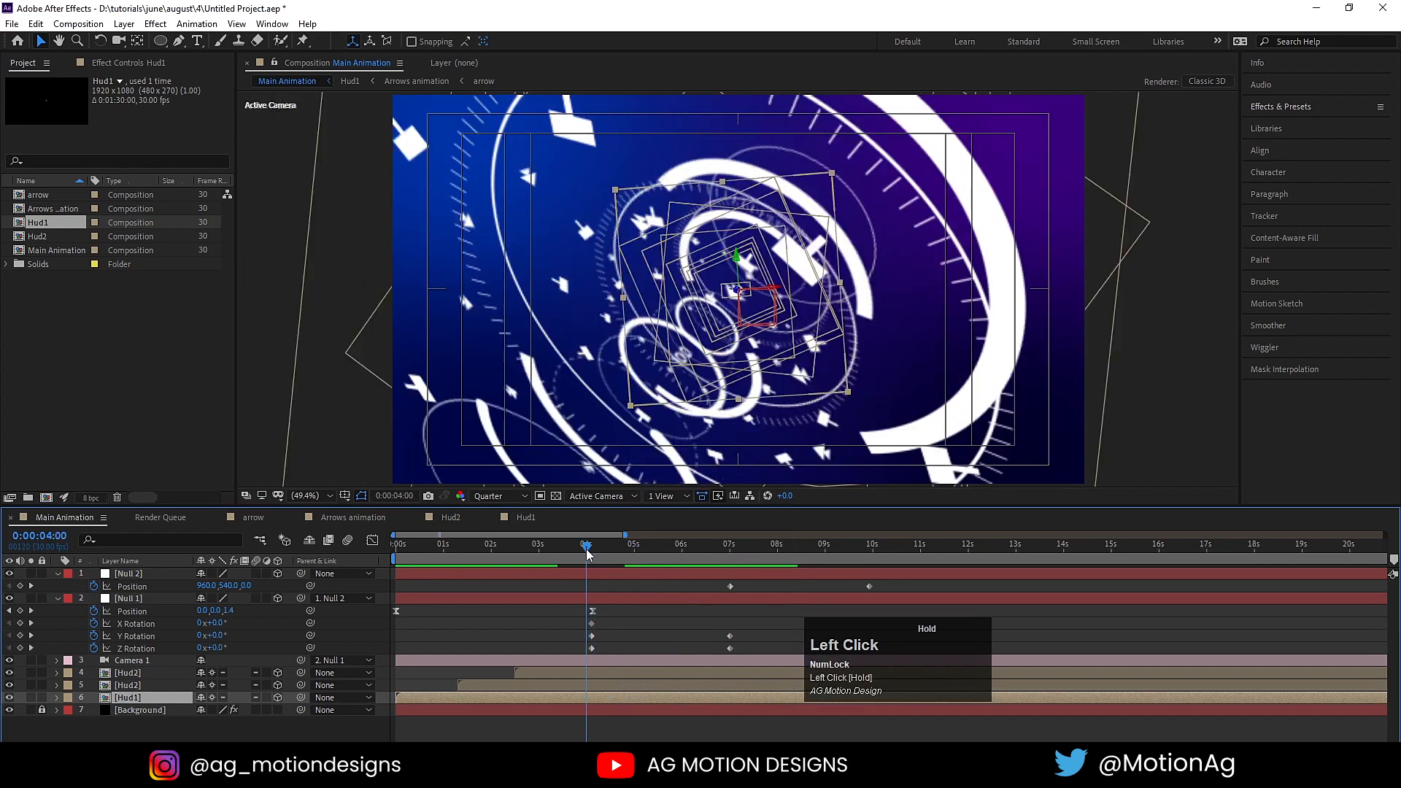
key(space)
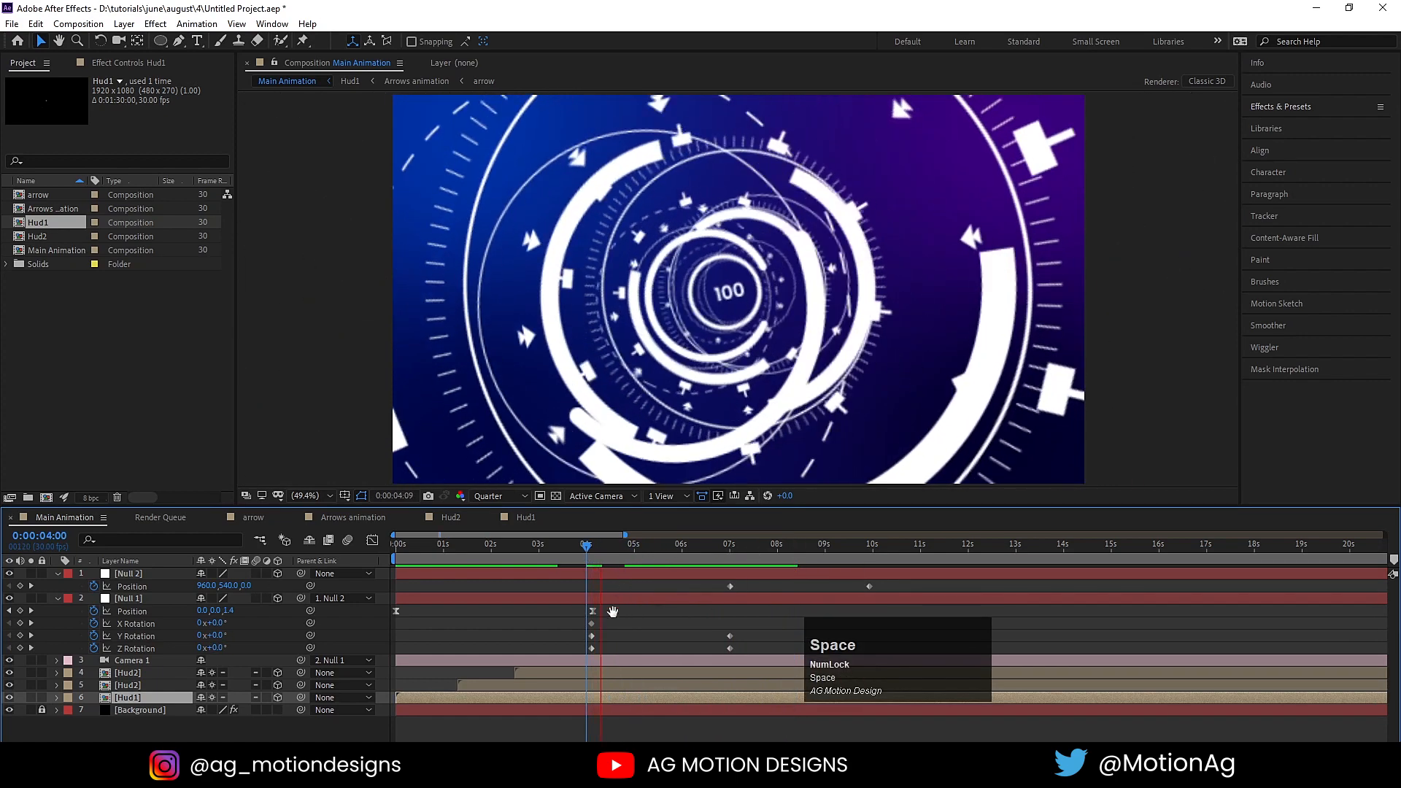
Apply Easy Ease to all of Null 1's X, Y and Z Rotation keyframes
drag(567, 626, 747, 667)
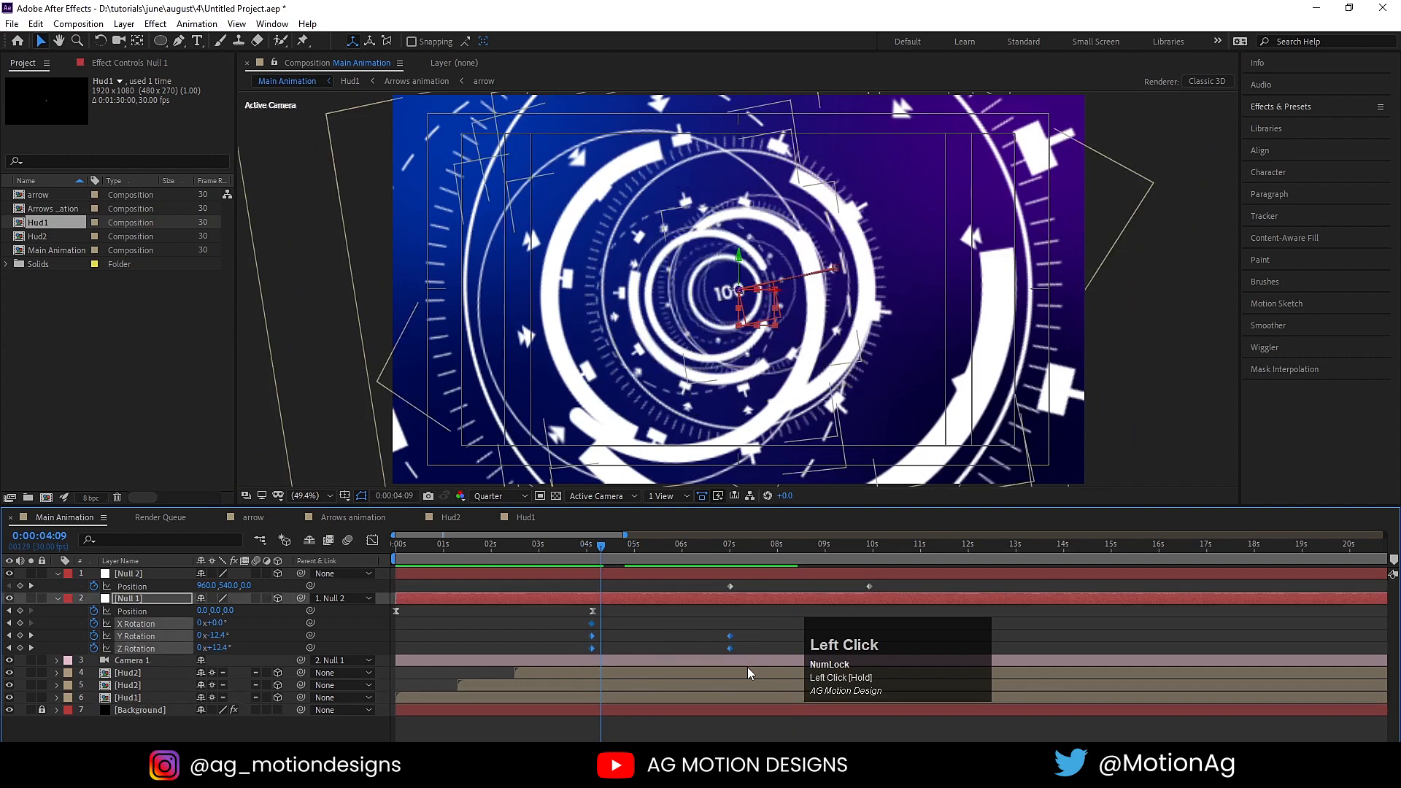
key(F9)
click(676, 624)
Preview the eased rotation from 0:00:04:04, and play the animation from the first frame to about 0:00:05:15
key(j)
key(space)
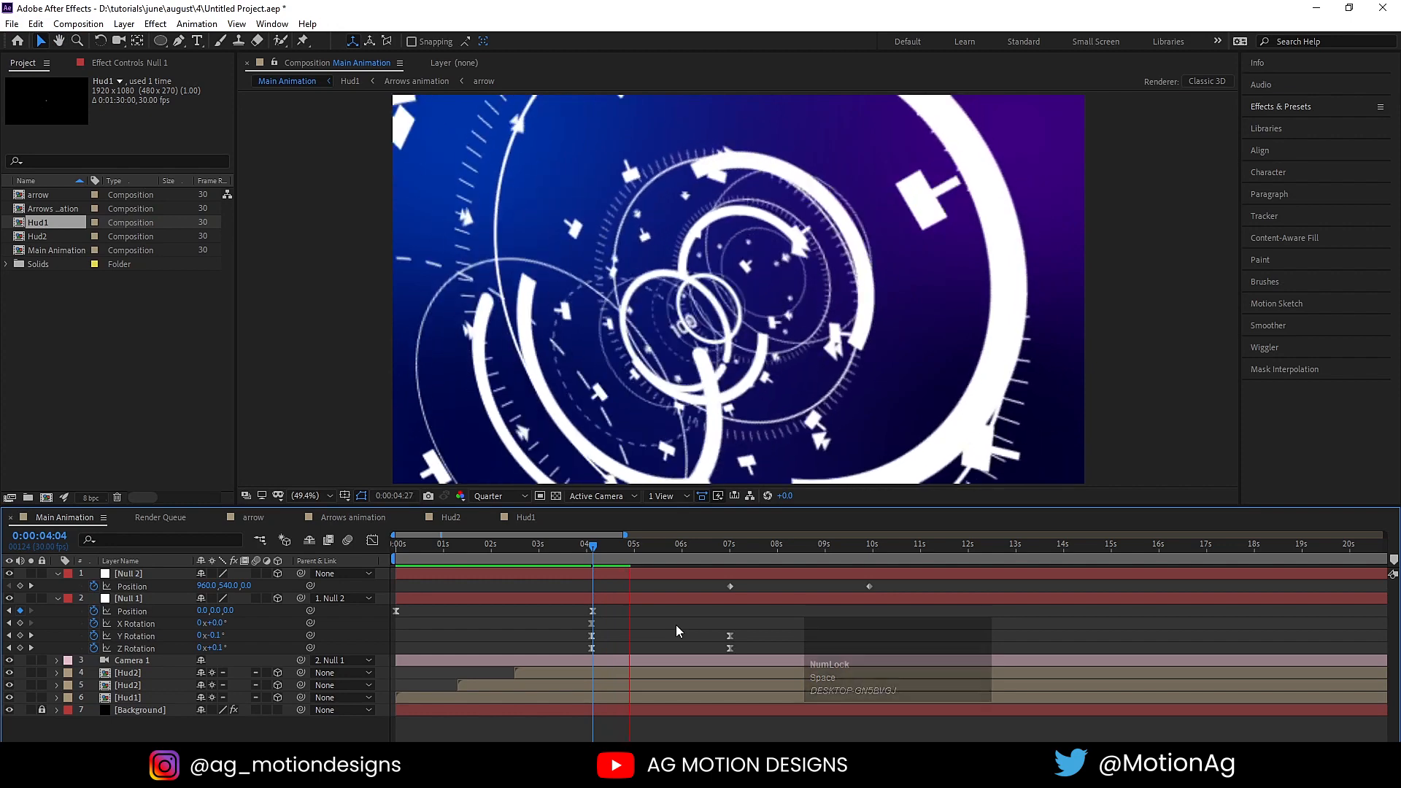
key(space)
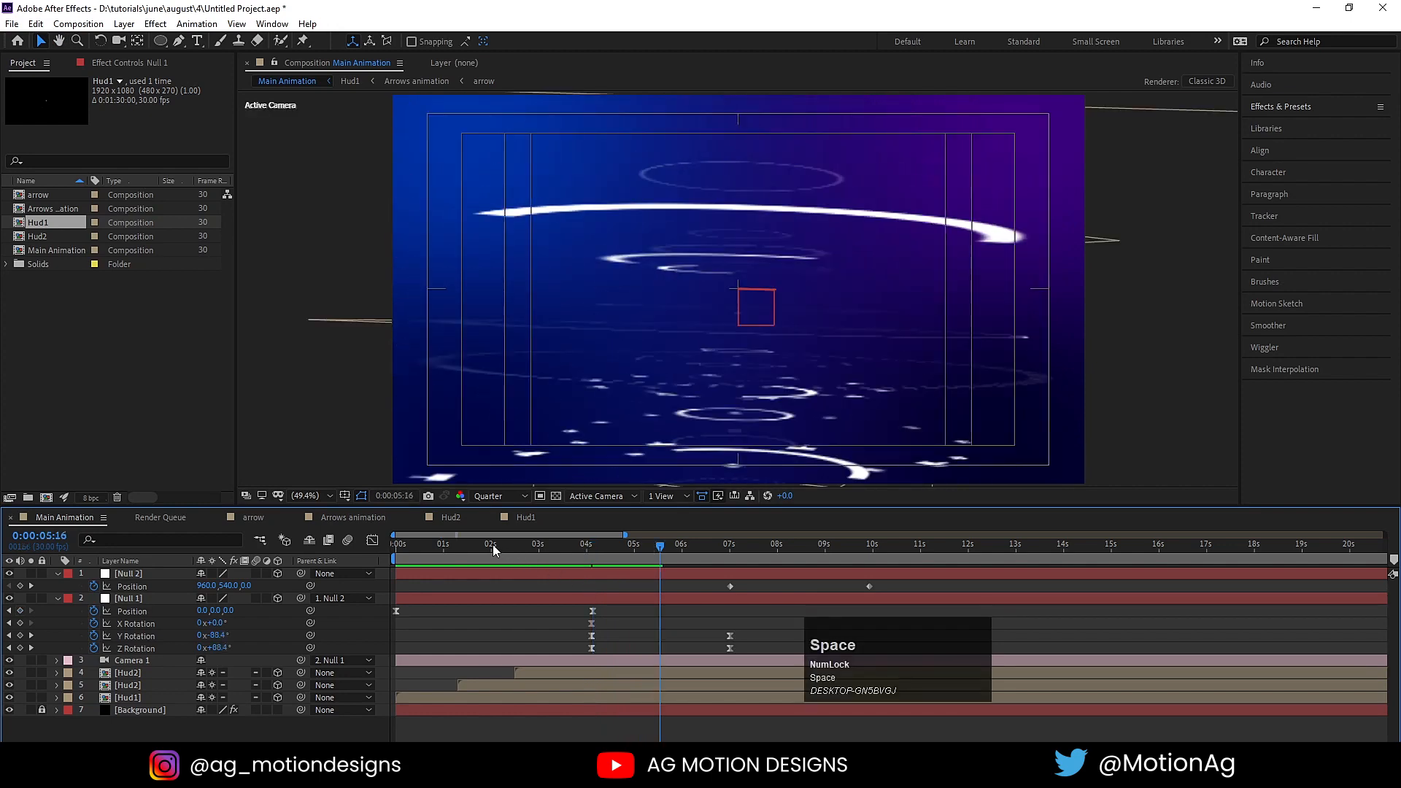
drag(493, 544, 371, 549)
key(space)
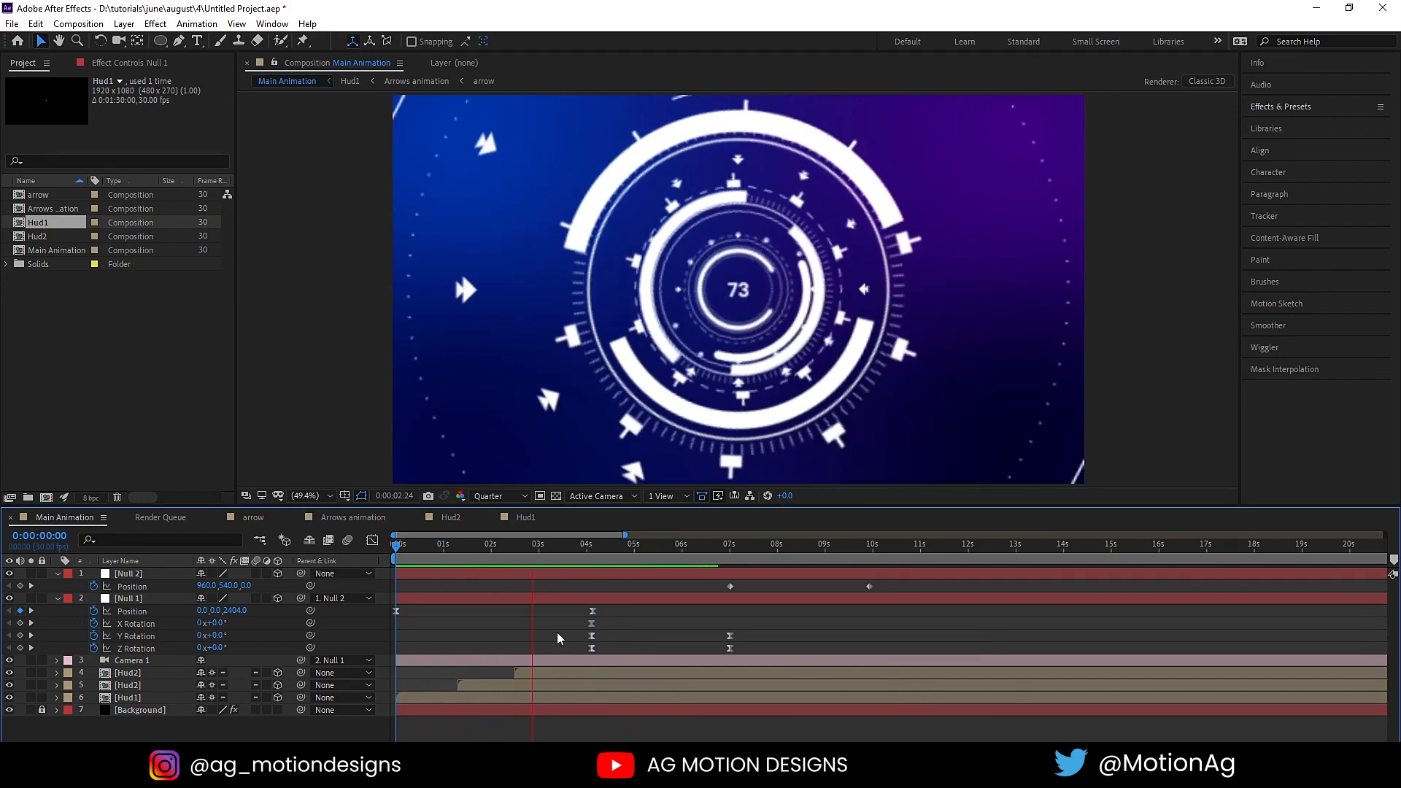
key(space)
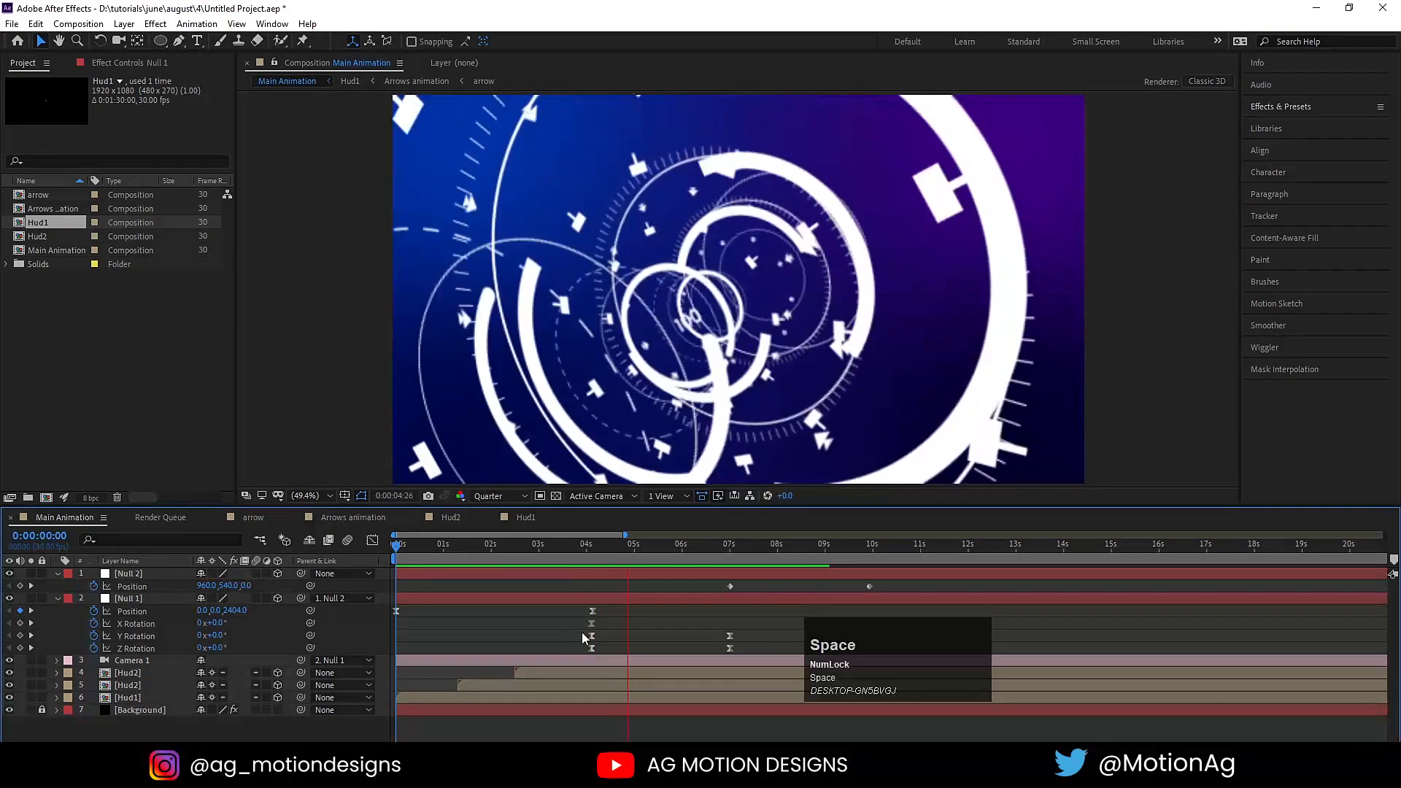
key(space)
key(space)
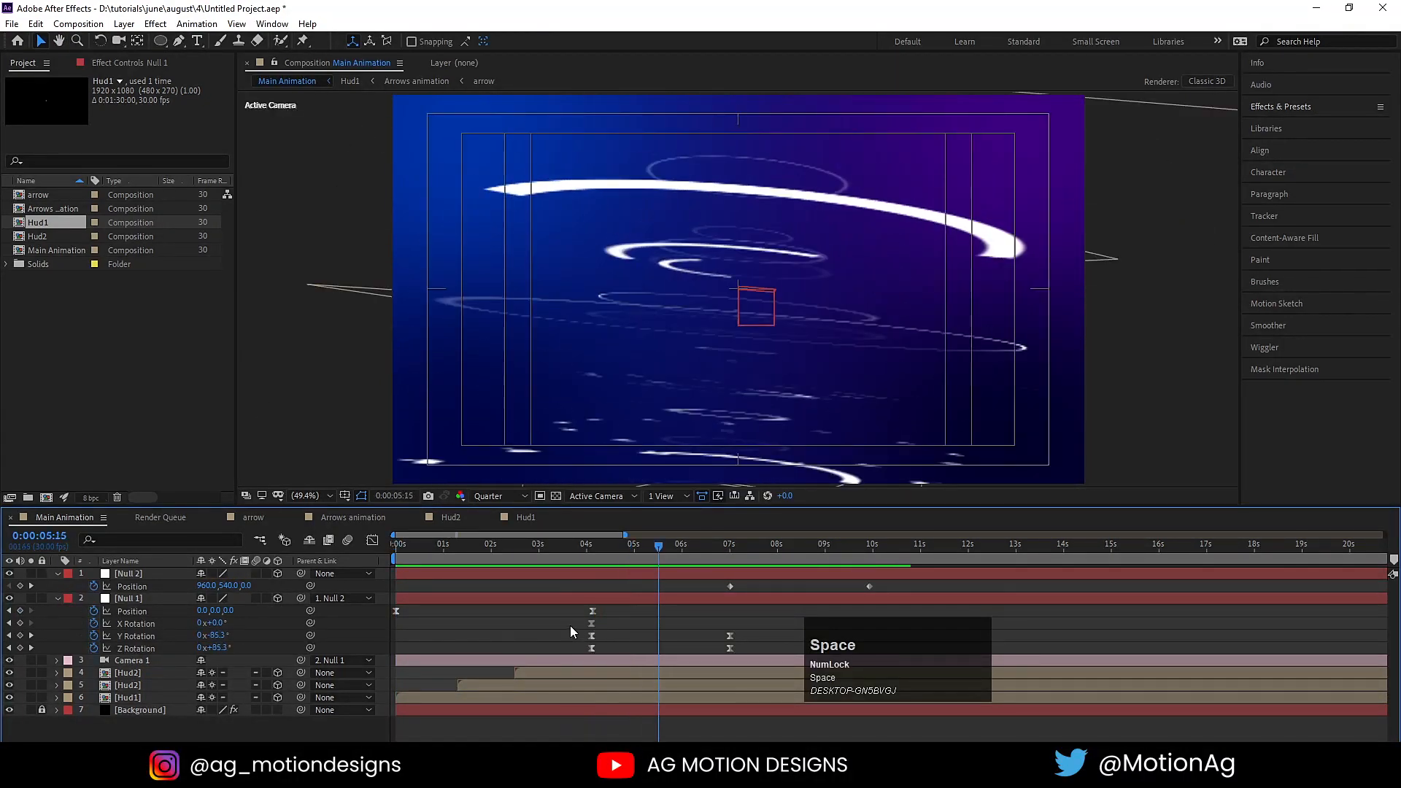
Move Null 1's first X, Y and Z Rotation keyframes earlier to about 0:00:03:13 and preview from 0:00:03:07
mouse_move(570, 626)
mouse_down()
mouse_move(610, 652)
mouse_move(590, 620)
mouse_move(557, 621)
mouse_up()
click(550, 548)
key(space)
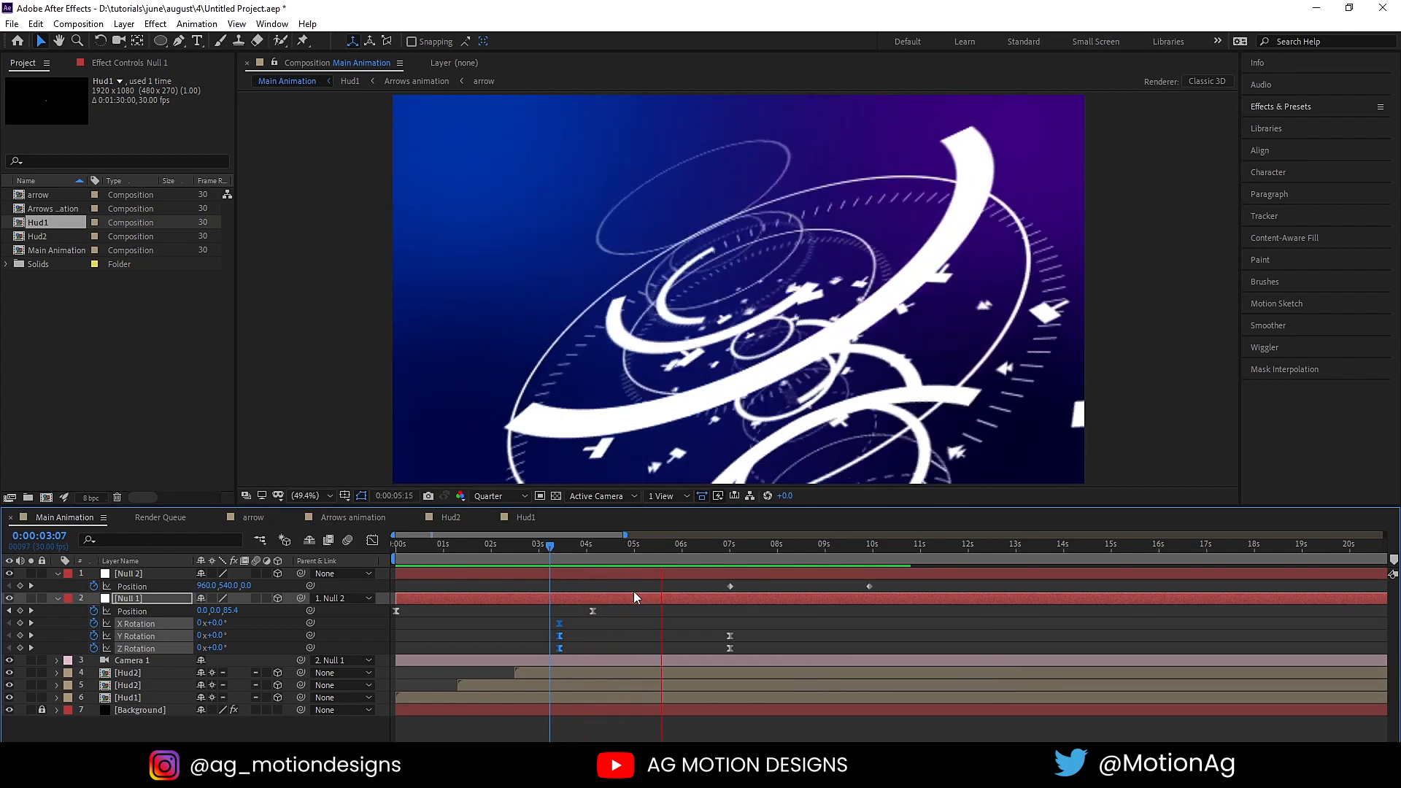
key(space)
Apply Easy Ease to Null 2's Position keyframes, move the first one earlier to about 0:00:06:16, and preview from 0:00:05:28
drag(714, 584, 904, 580)
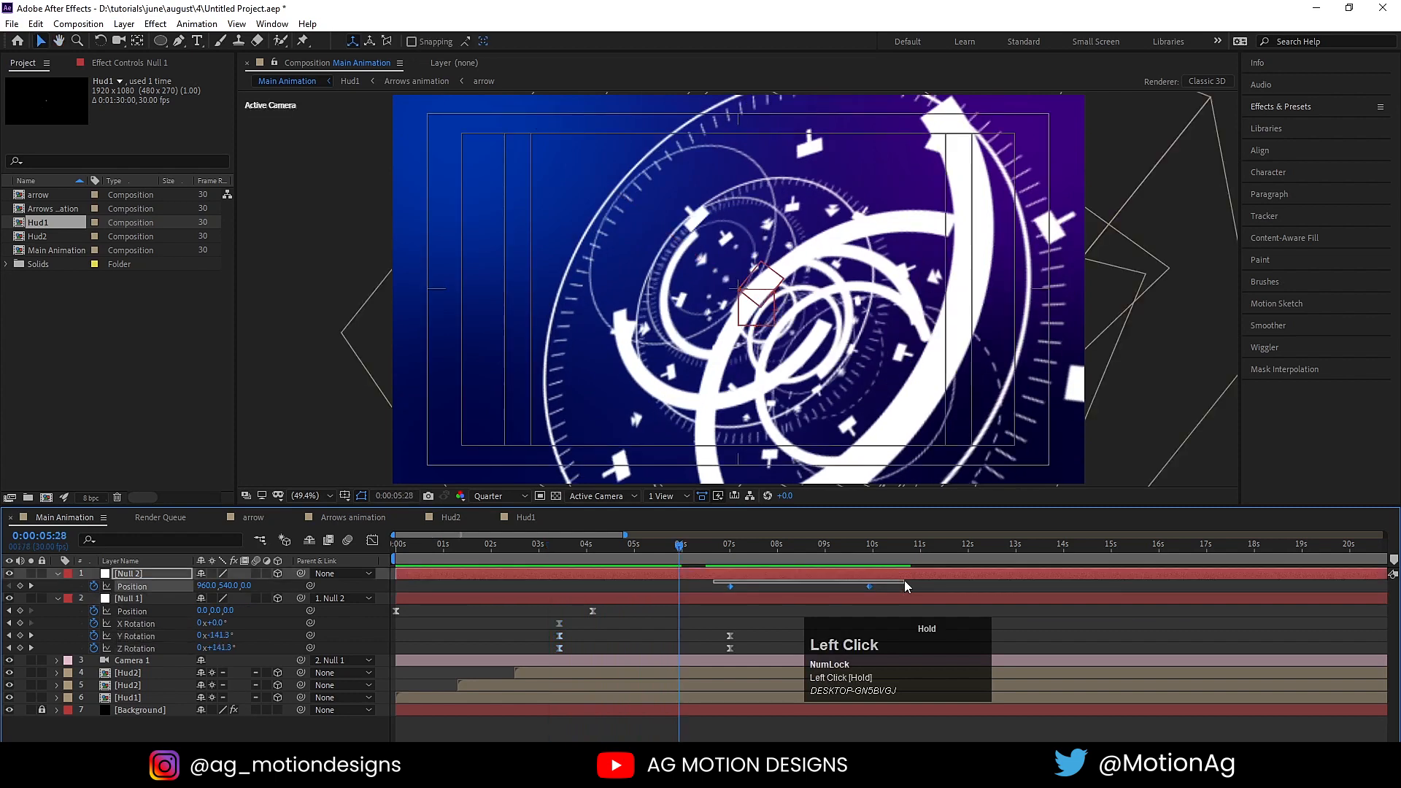
key(F9)
click(753, 584)
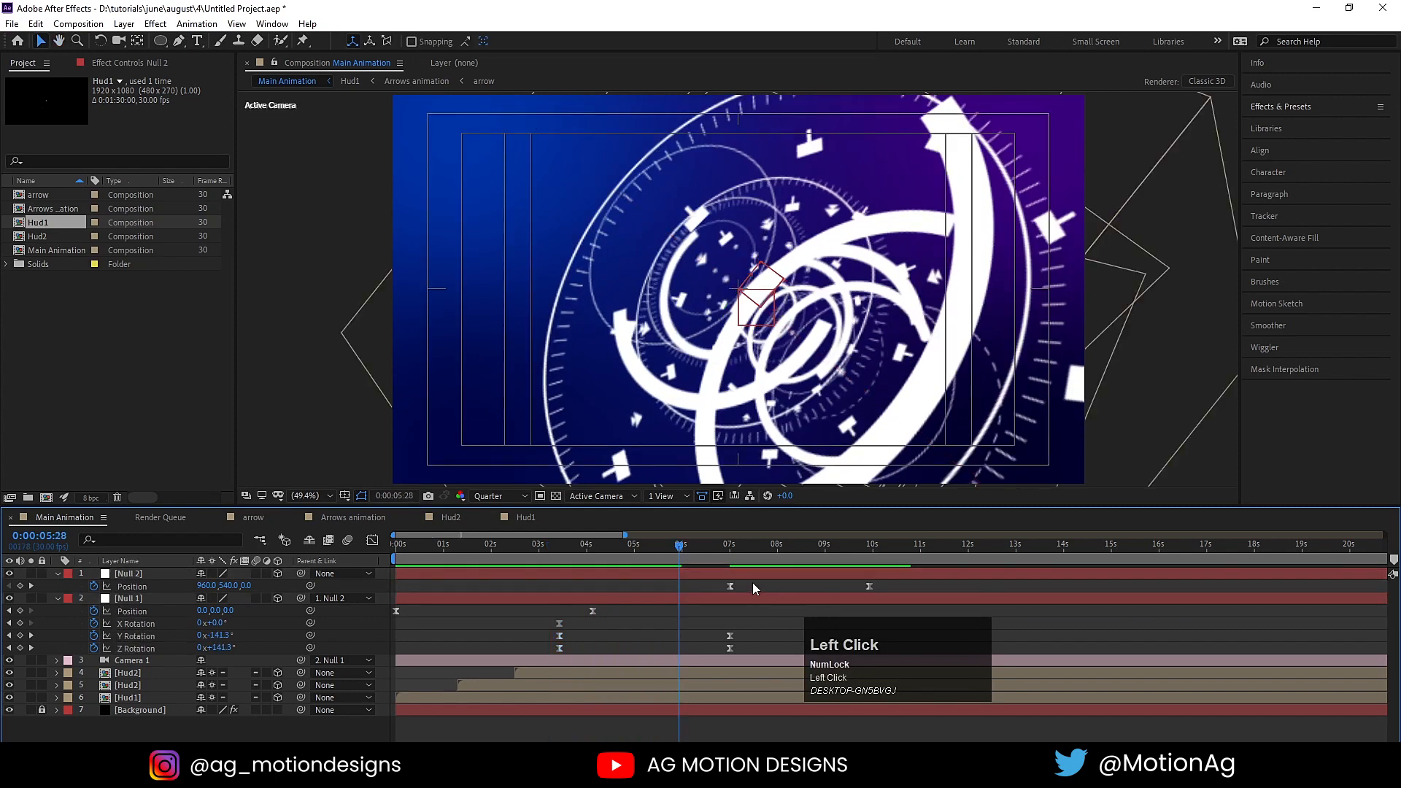
drag(731, 584, 707, 583)
key(space)
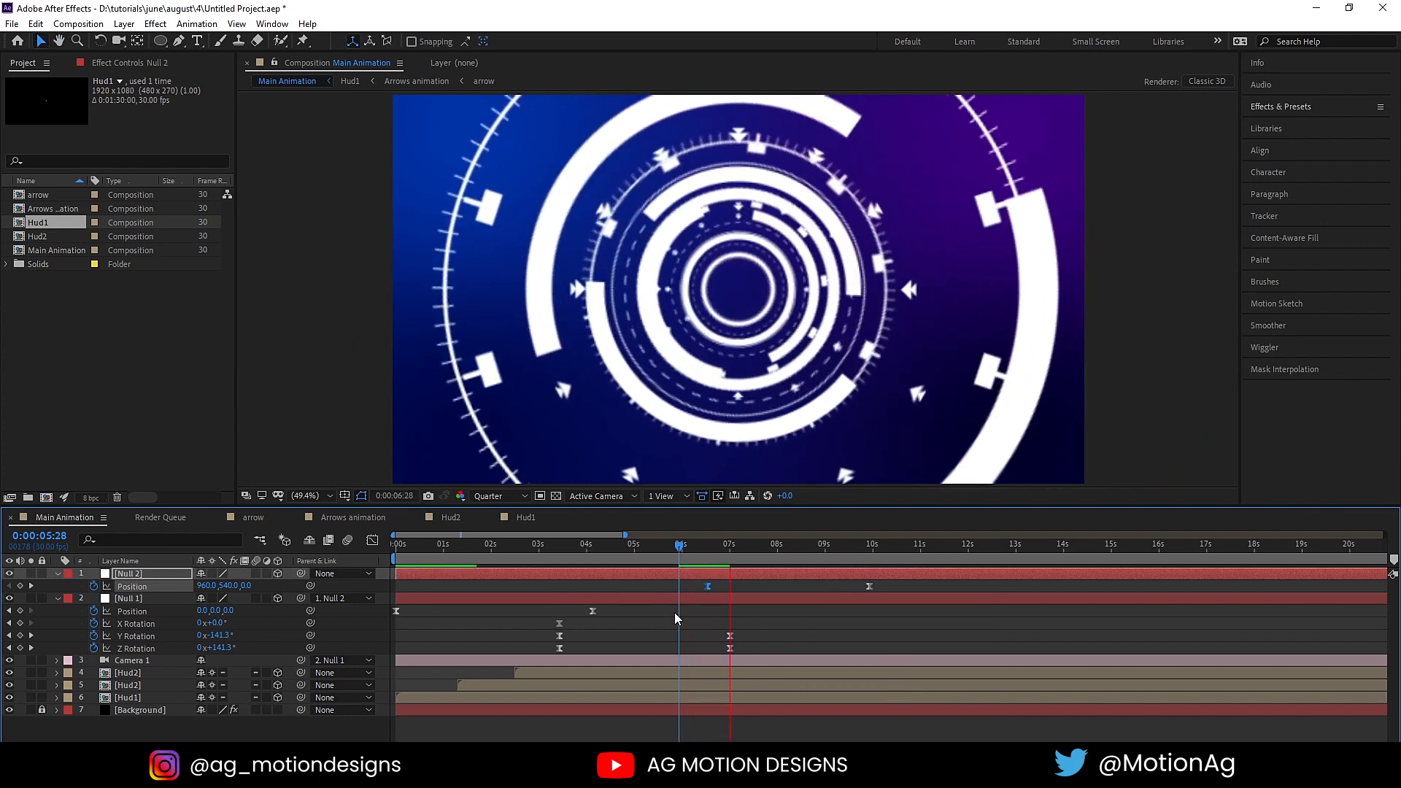
key(space)
Try moving Null 2's first Position keyframe to 0:00:06:05 and preview the overlap with the rotation
mouse_move(708, 586)
mouse_down()
mouse_move(690, 588)
mouse_move(691, 573)
mouse_up()
click(686, 558)
key(space)
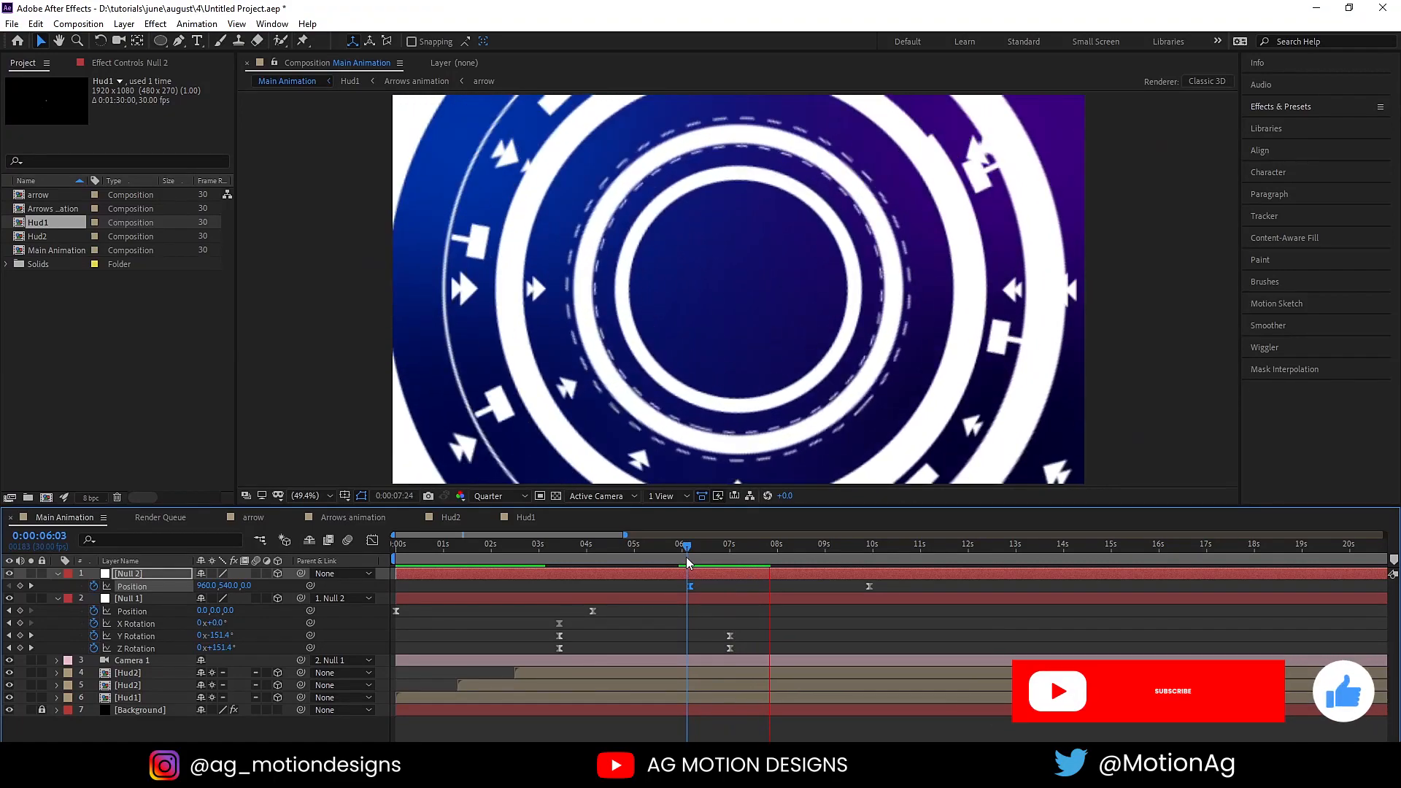
key(space)
click(686, 558)
key(space)
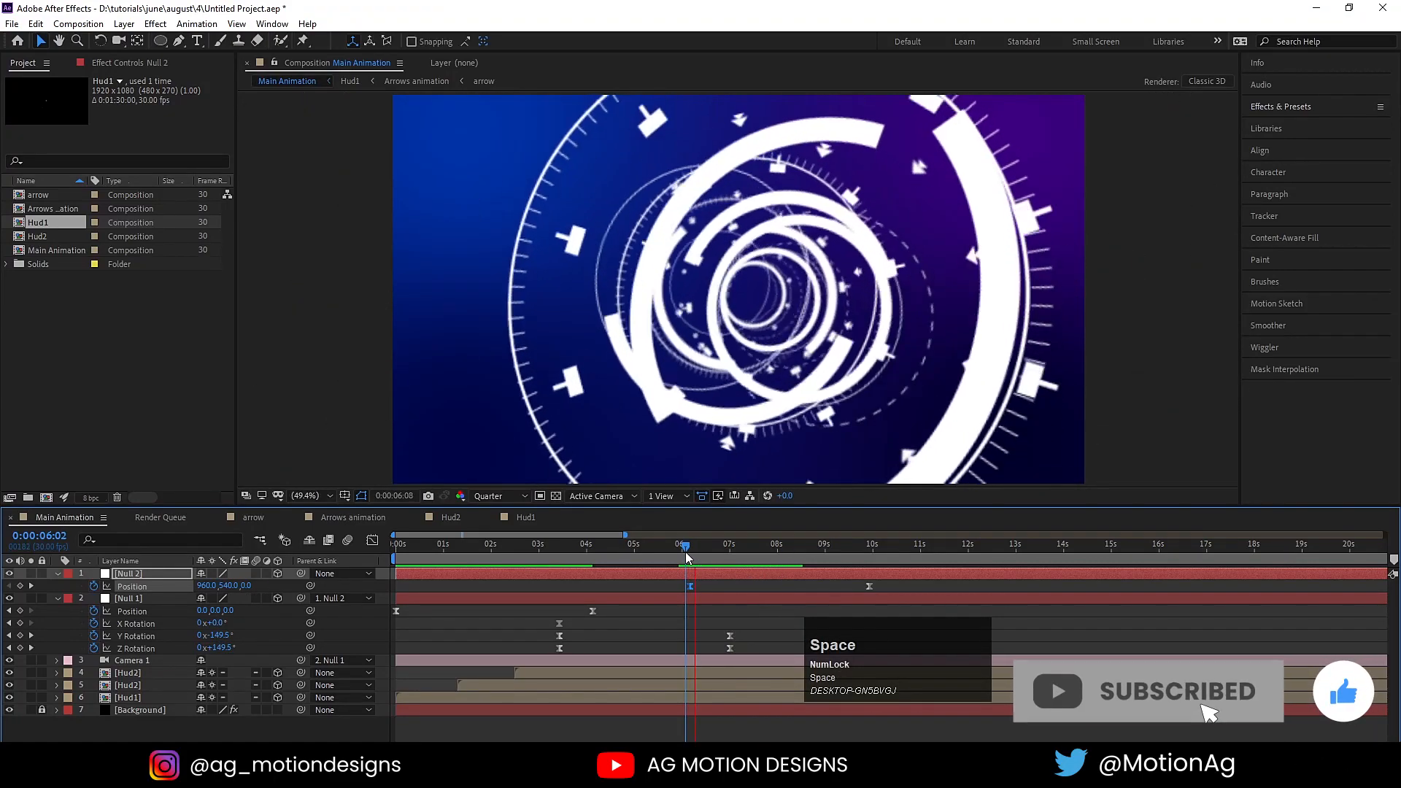
Move Null 2's first Position keyframe back to about 0:00:06:16 and preview from 0:00:06:05
click(690, 556)
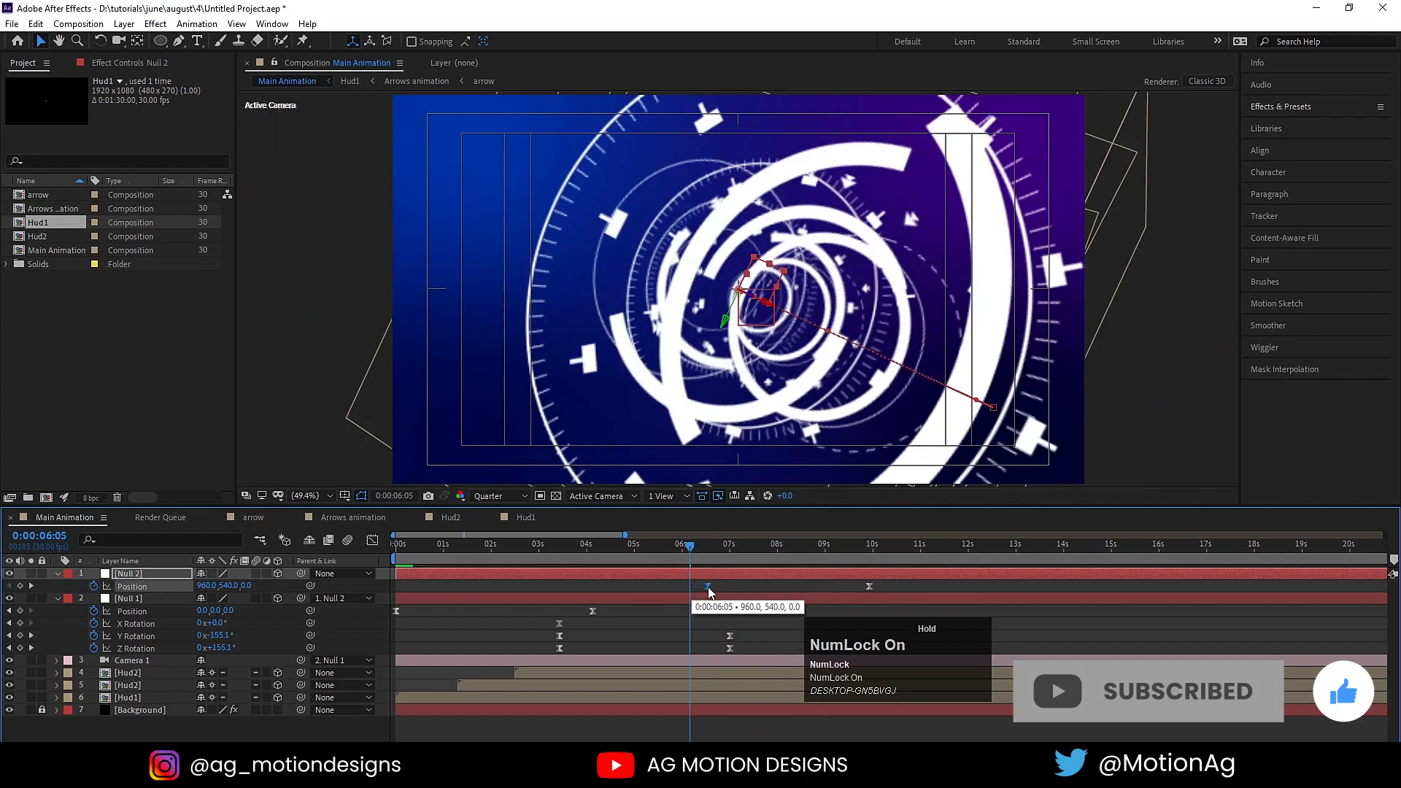
key(space)
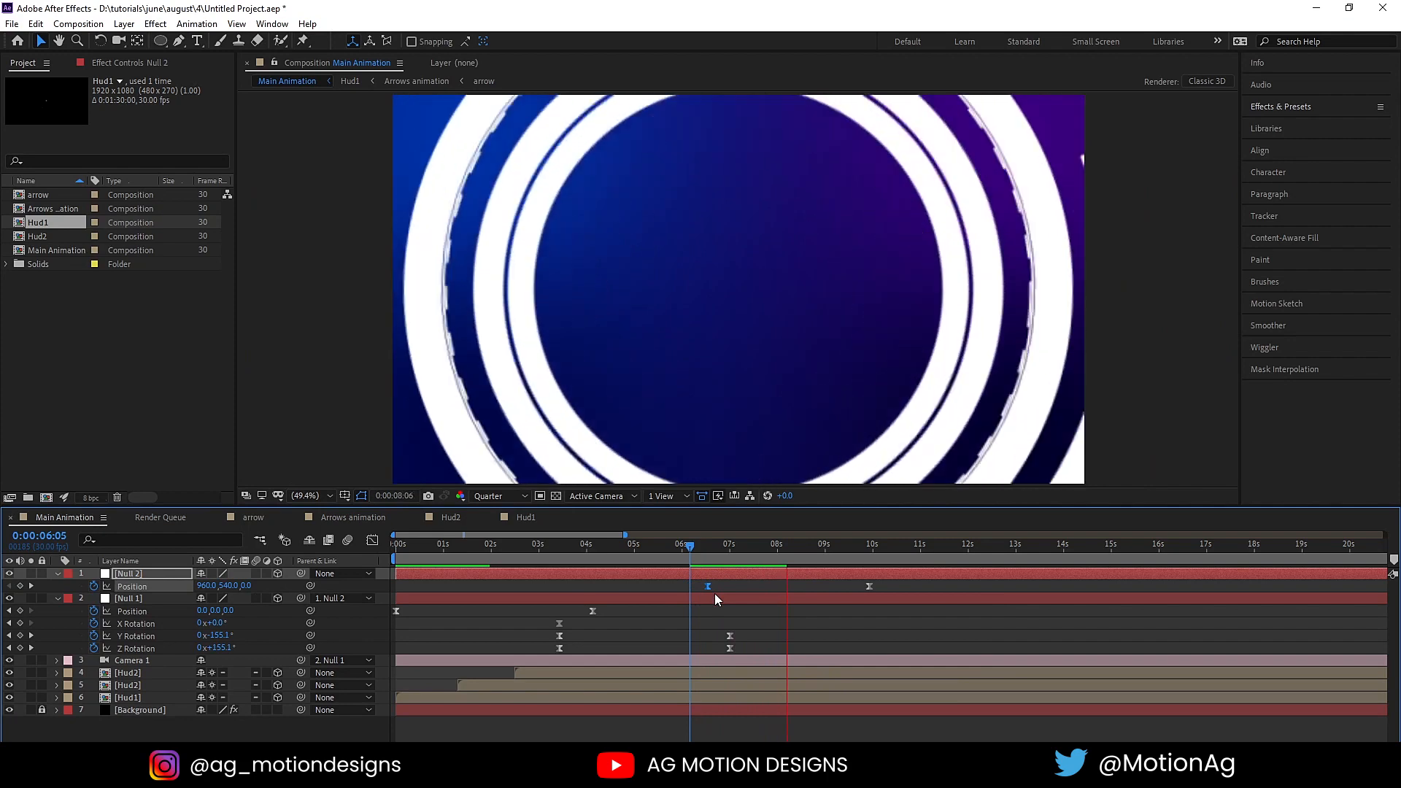
key(space)
Play the whole camera animation from the first frame to about 0:00:08:13
drag(504, 548, 367, 548)
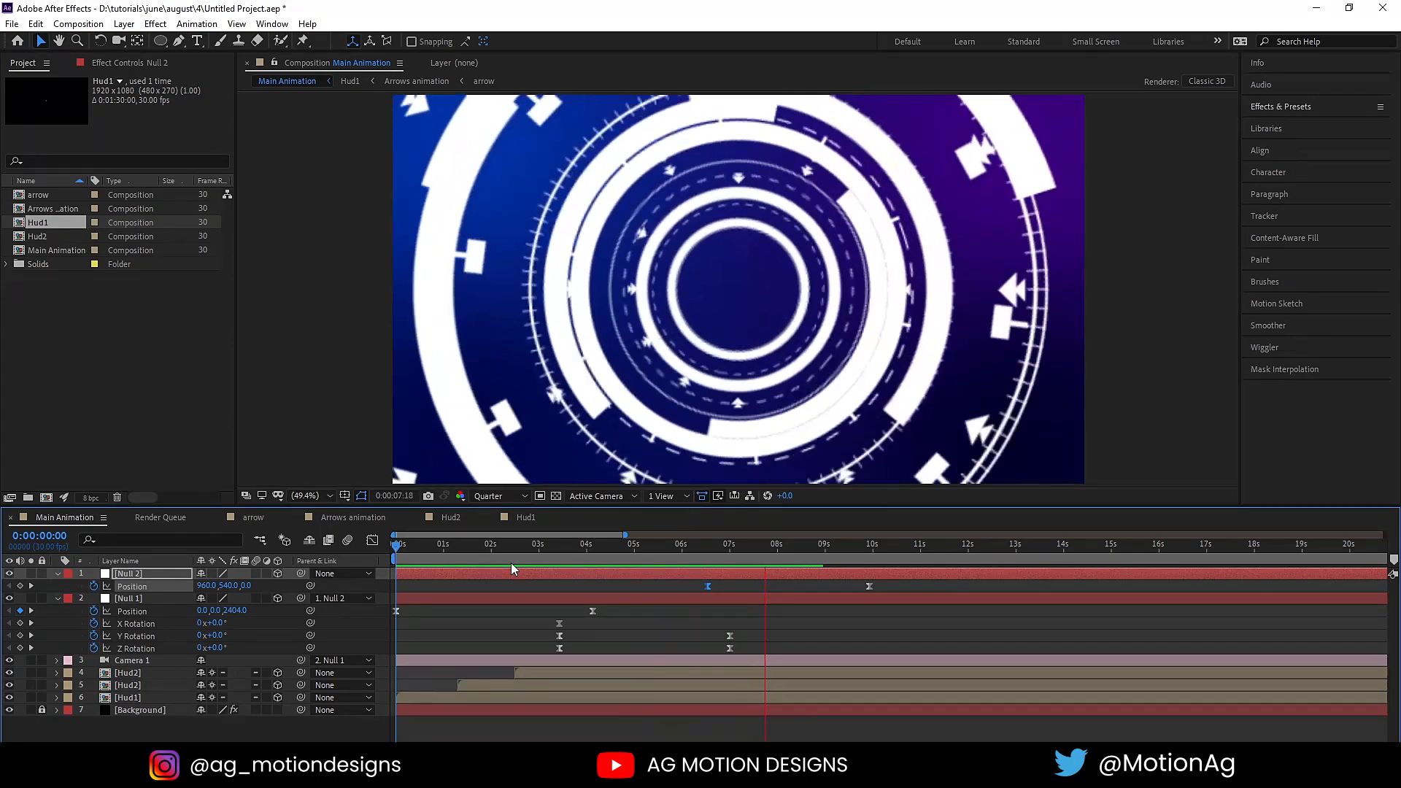
key(space)
click(804, 583)
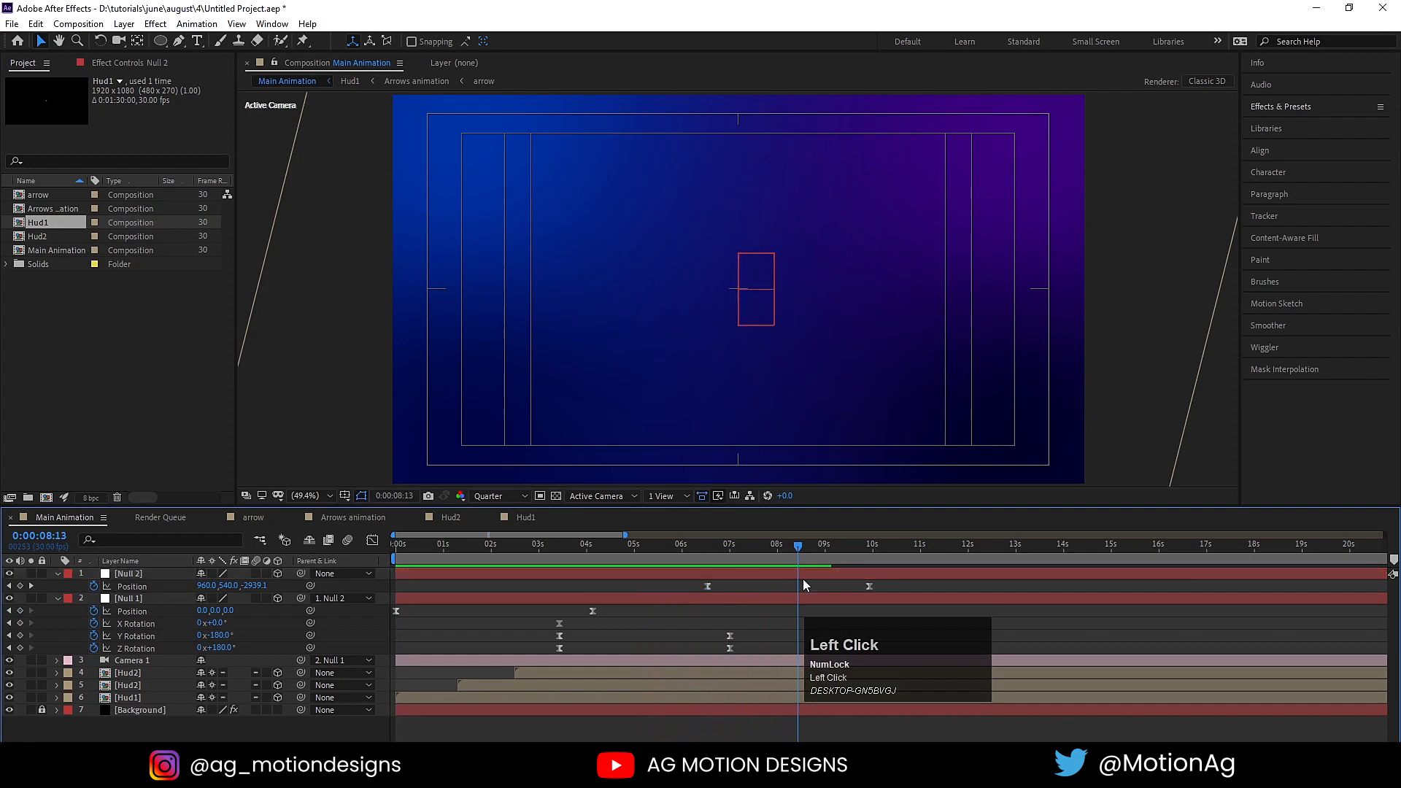
Add a Position keyframe to Null 2 at 0:00:08:12 and delete its last Position keyframe near 0:00:10:00
drag(790, 549, 799, 552)
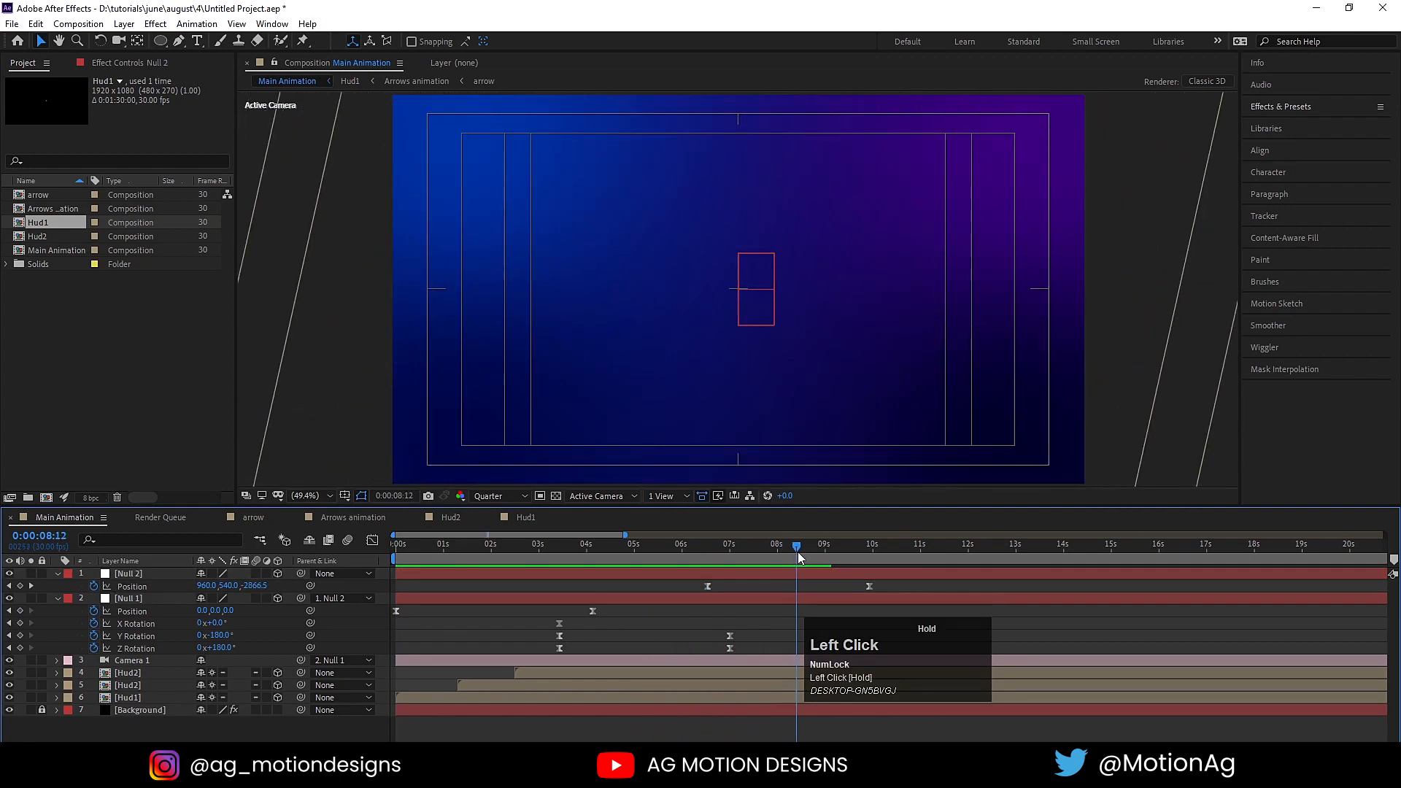
click(849, 575)
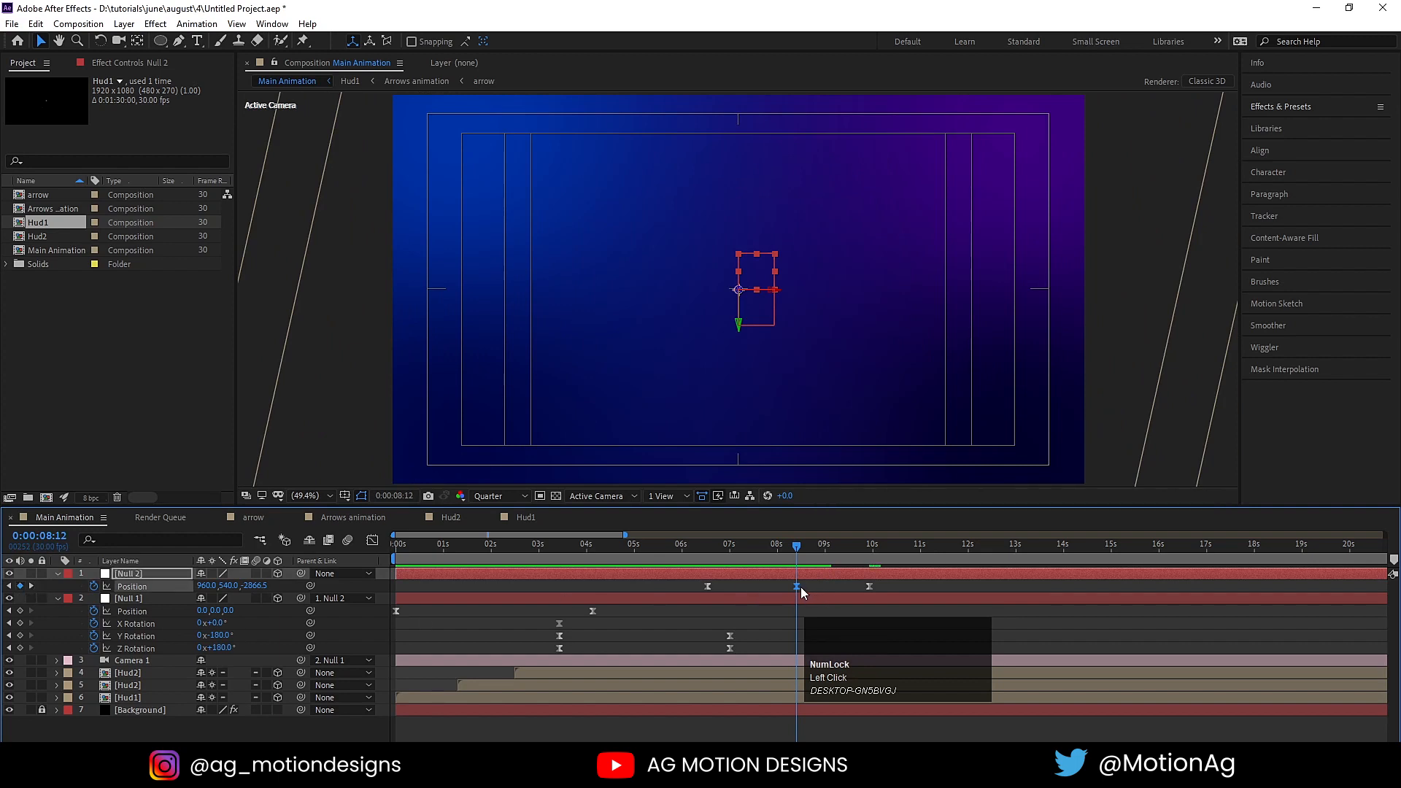
click(864, 583)
click(870, 585)
key(Delete)
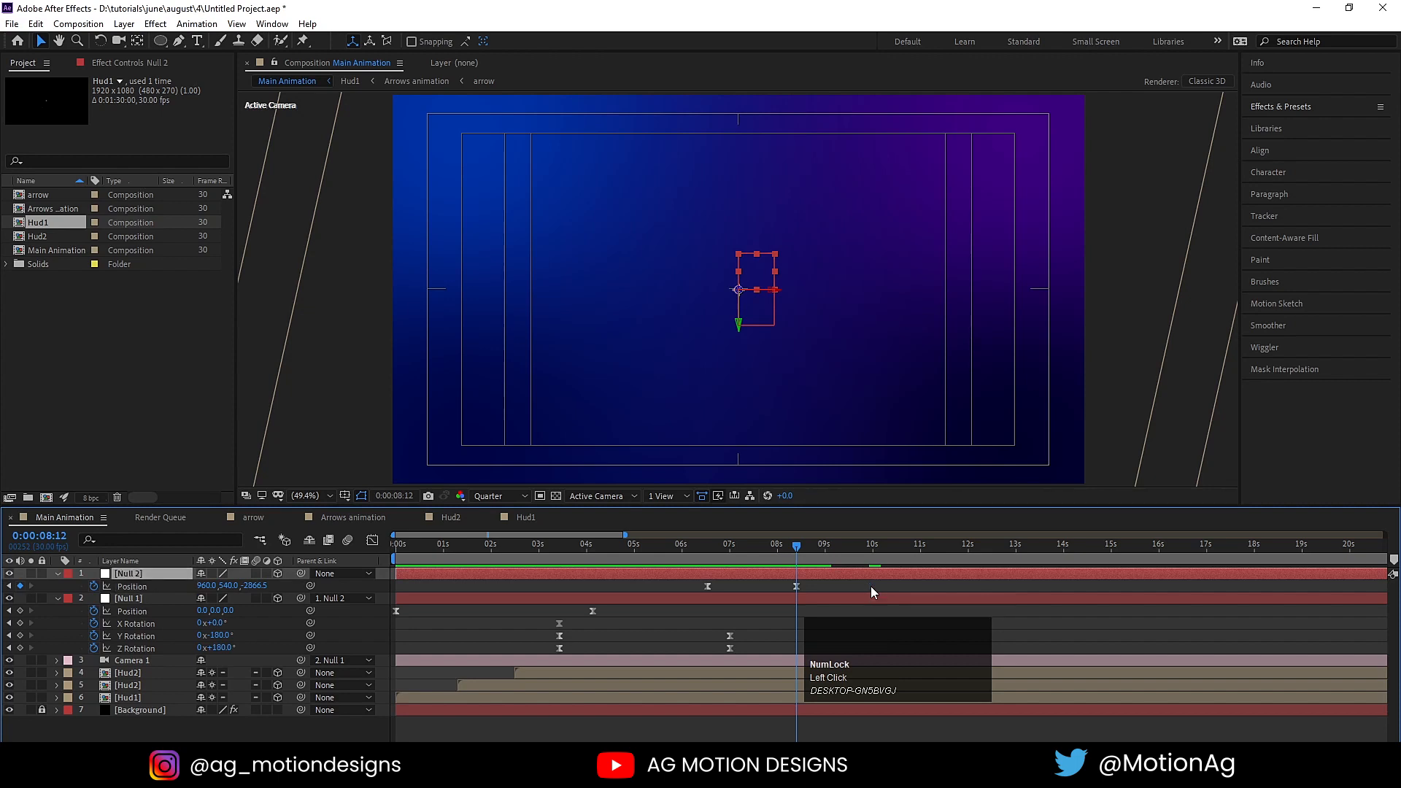
Preview Null 2's shortened depth move from 0:00:06:15 and its ending from 0:00:08:03
click(706, 546)
key(space)
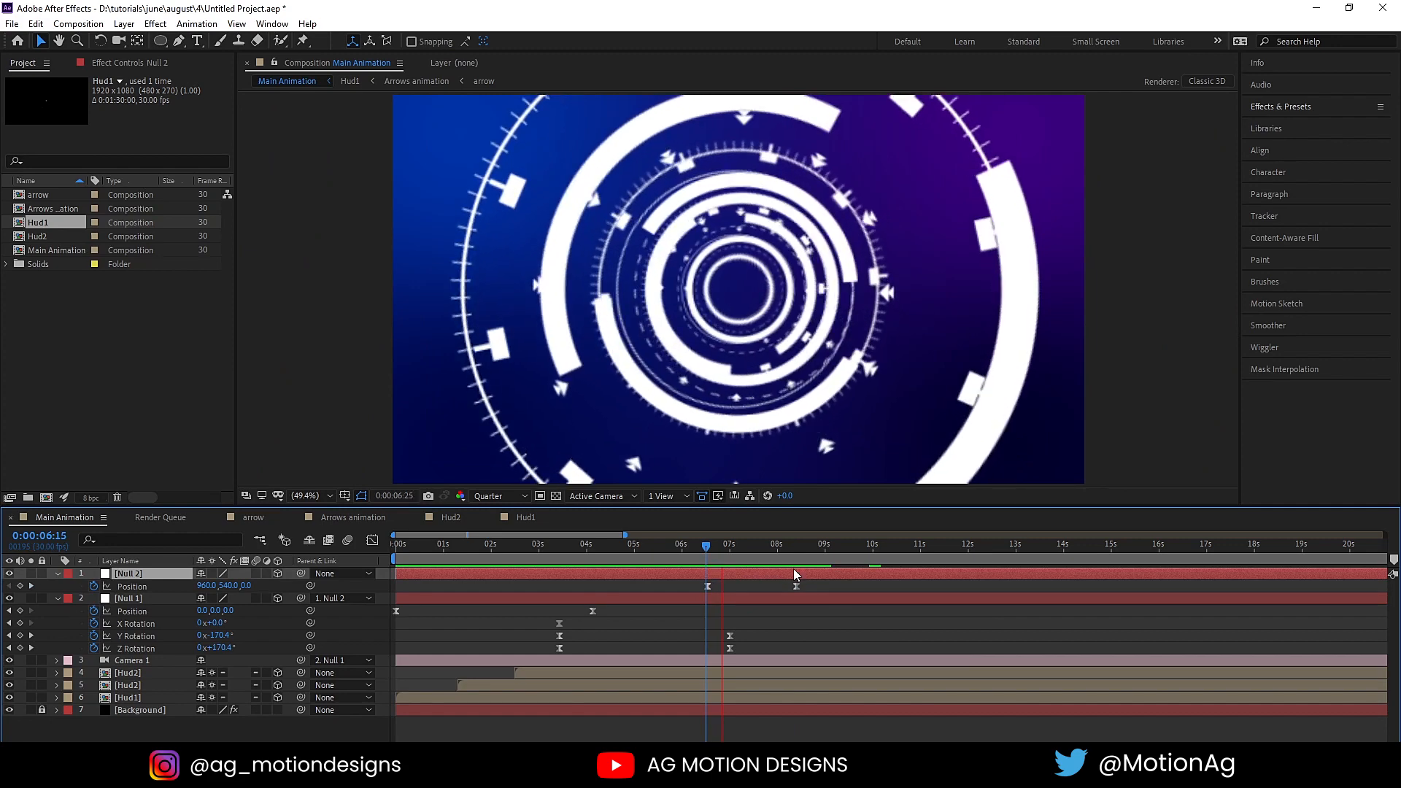
key(space)
click(781, 553)
key(space)
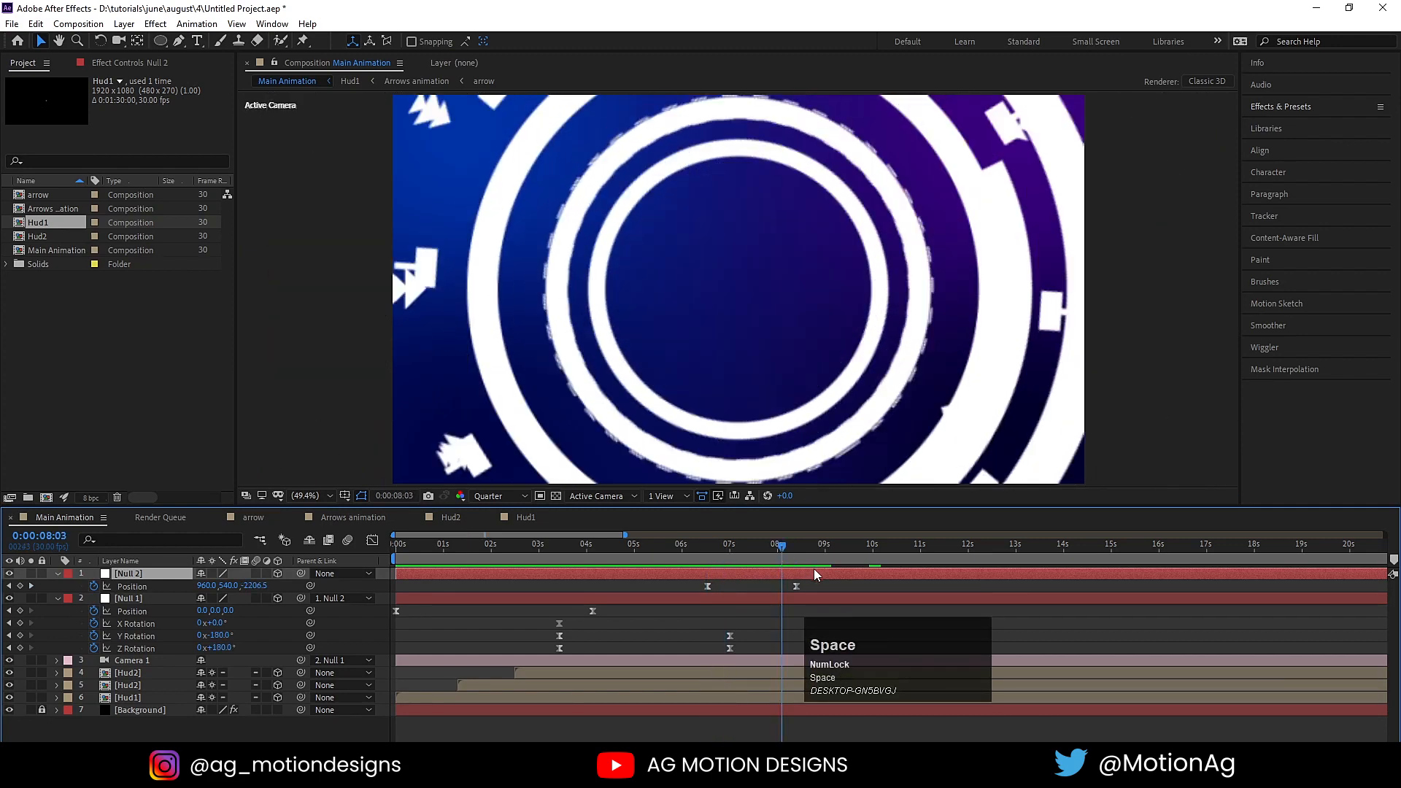
key(space)
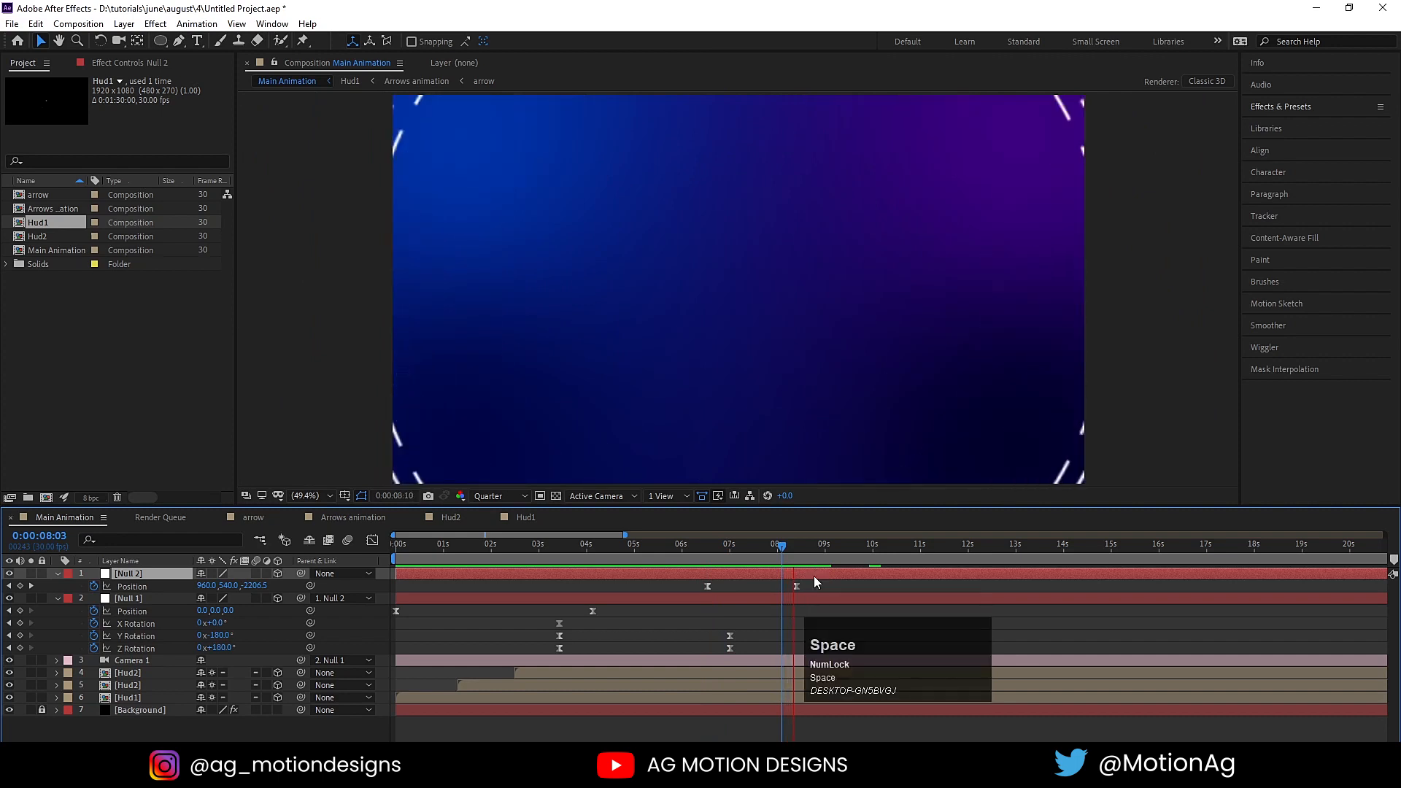
Go to Null 2's last Position keyframe at 0:00:08:12 and create a text layer reading LOGO
key(k)
click(815, 589)
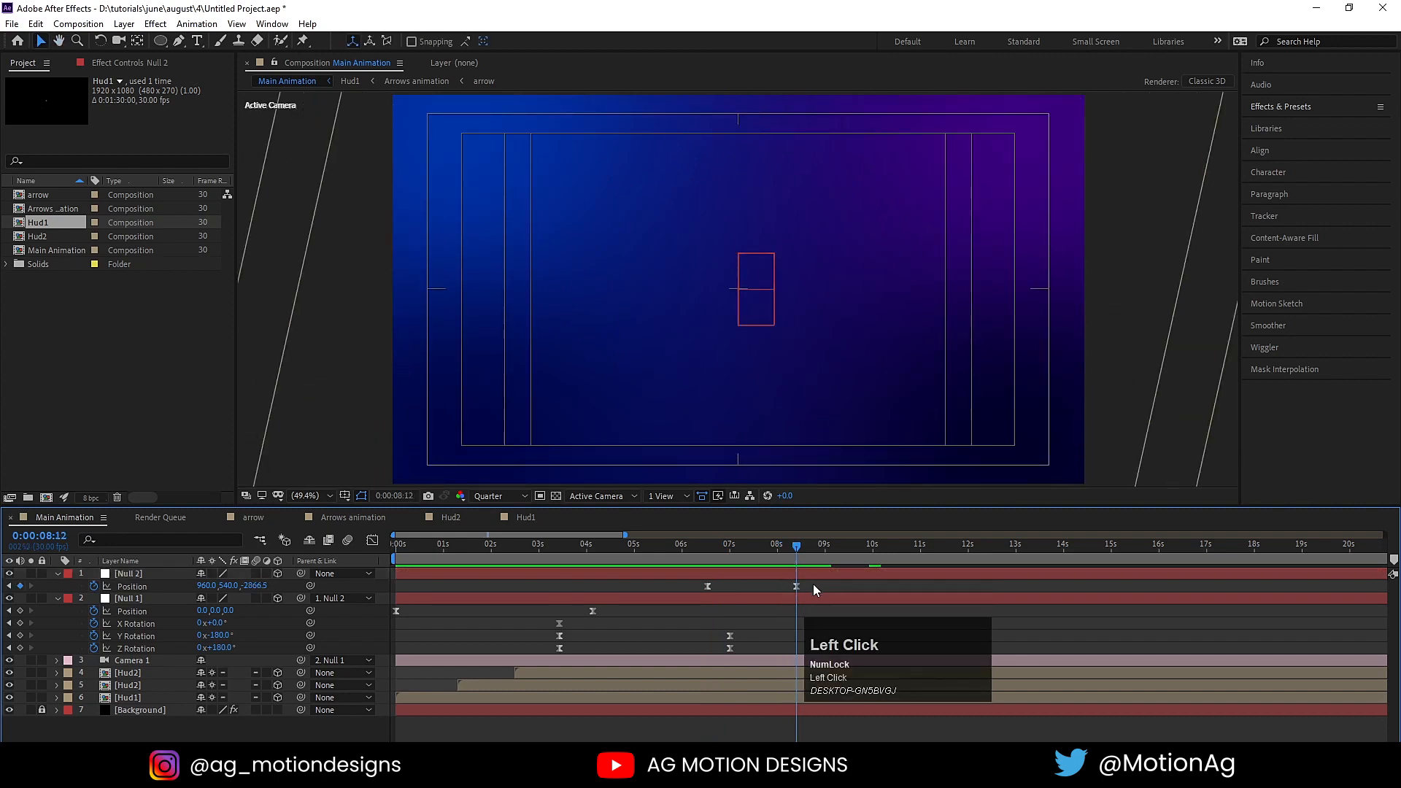
click(198, 44)
click(634, 303)
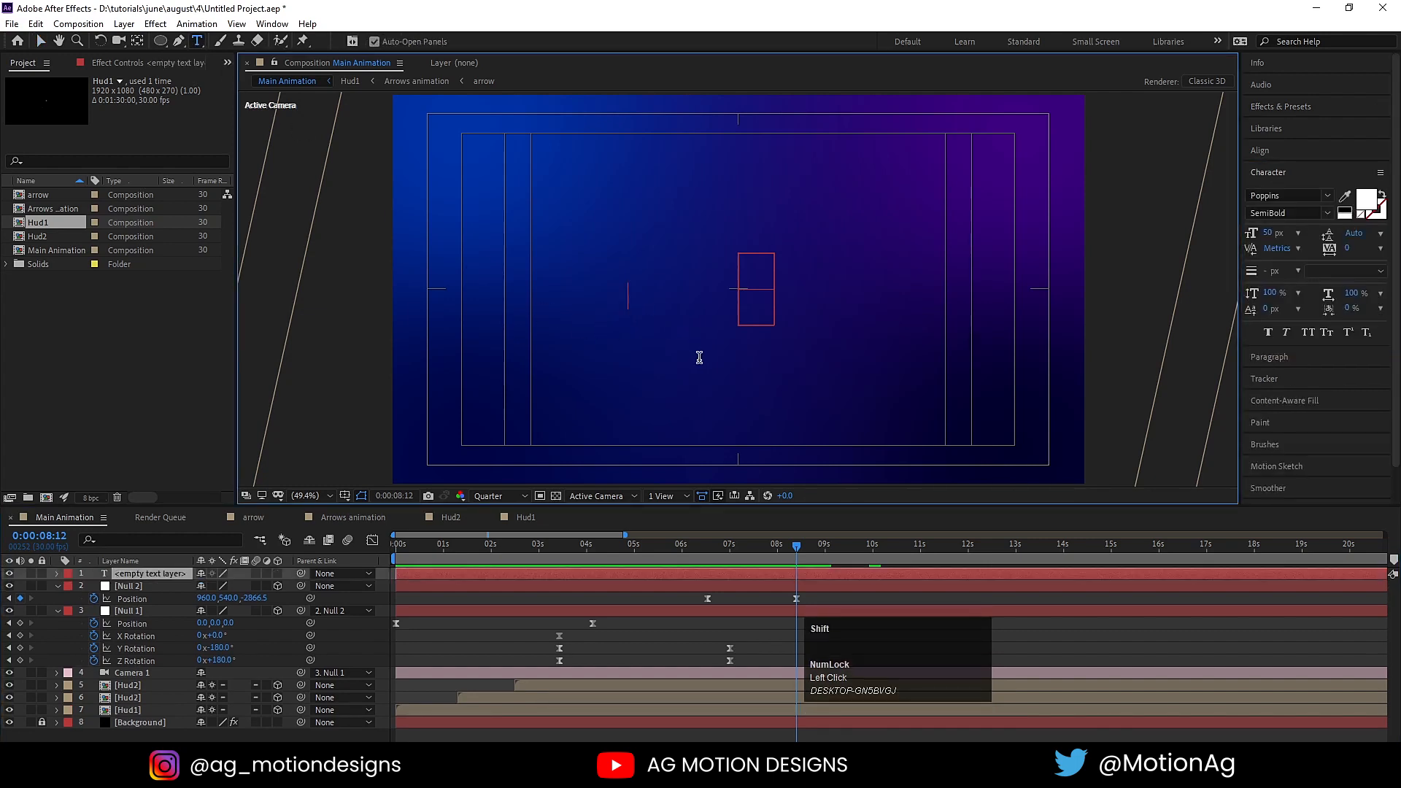
text(LOGO)
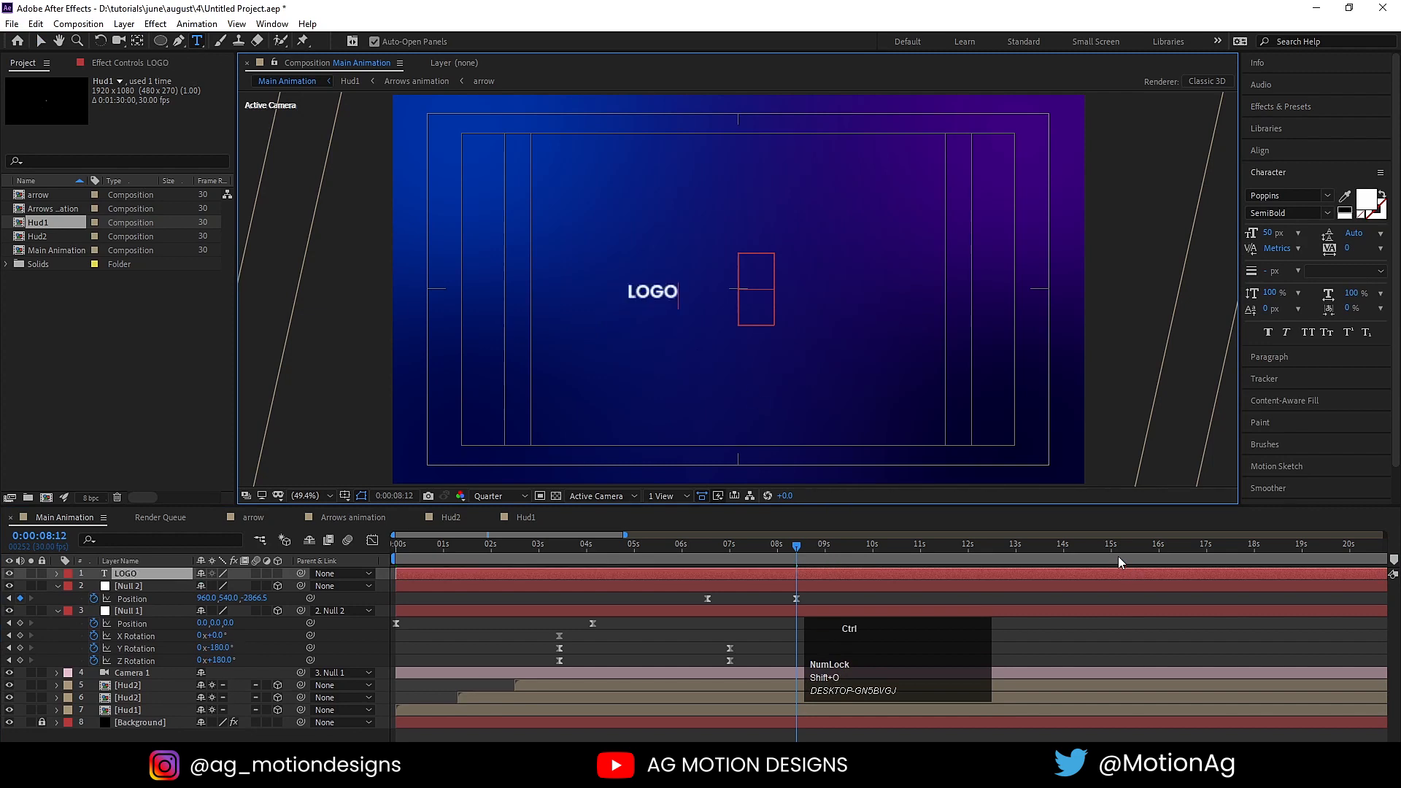
Increase the whole LOGO text's font size to 123 px
key(ctrl+a)
click(1272, 234)
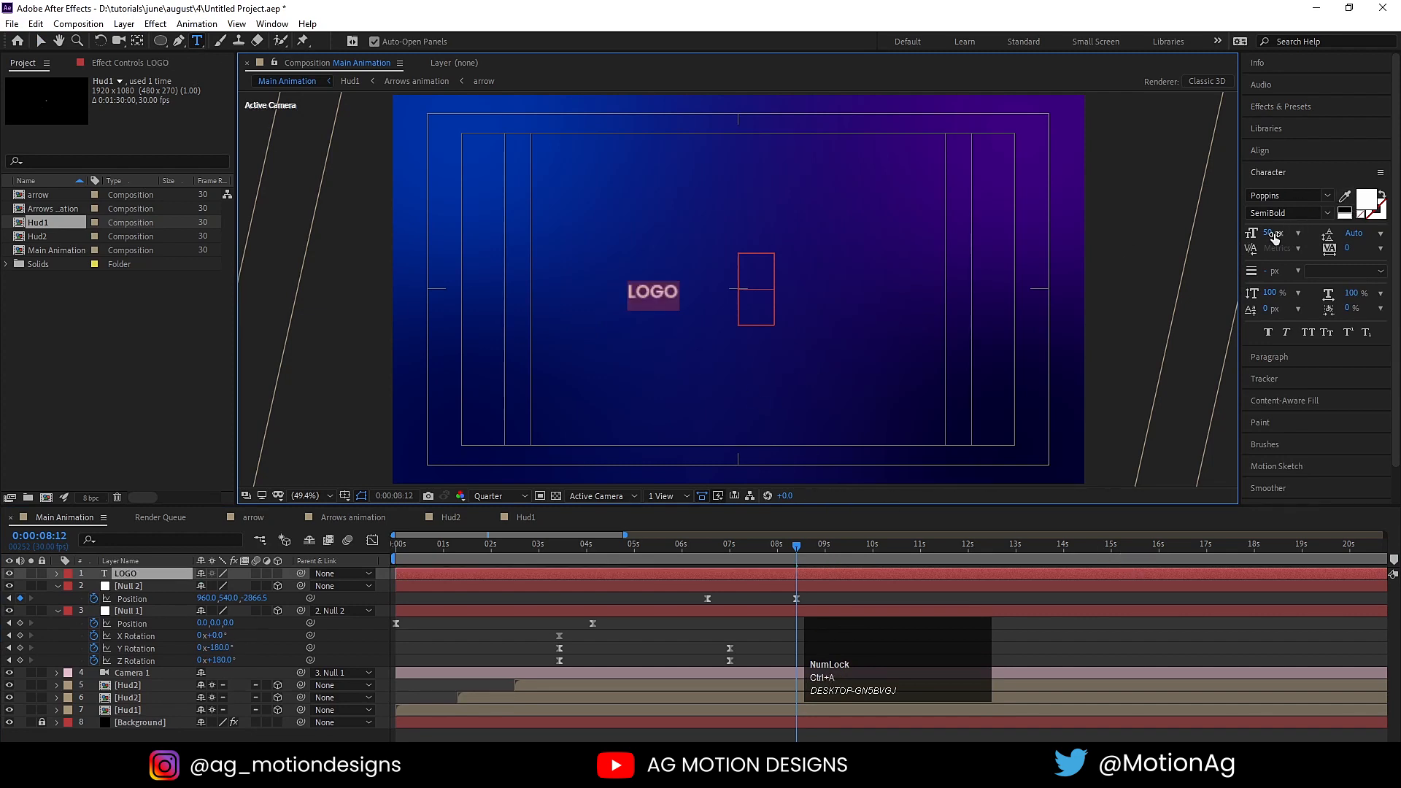
drag(1297, 233, 1335, 234)
click(798, 575)
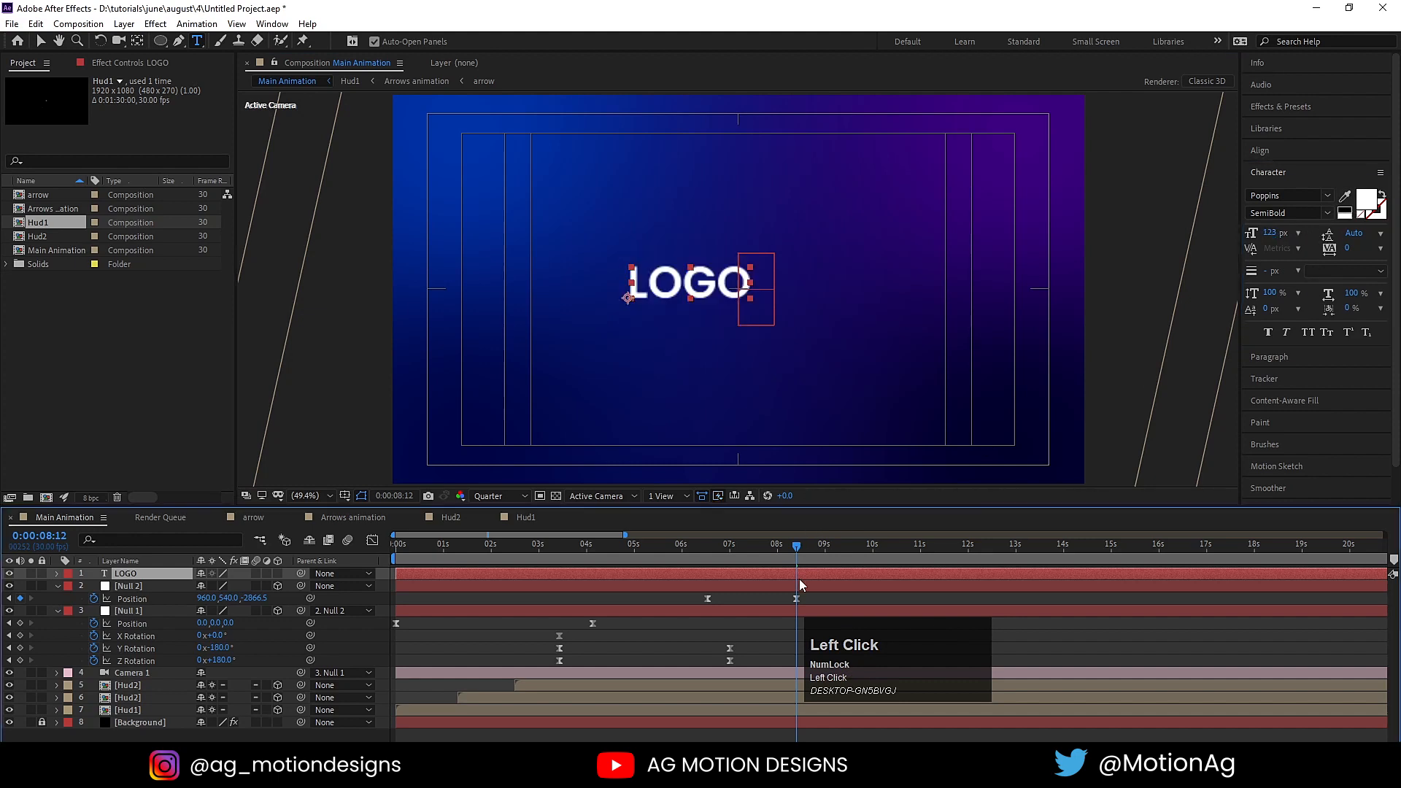
Center the LOGO text's anchor point, align the layer horizontally and vertically to the composition, and scale it to 132%
key(ctrl+alt+Home)
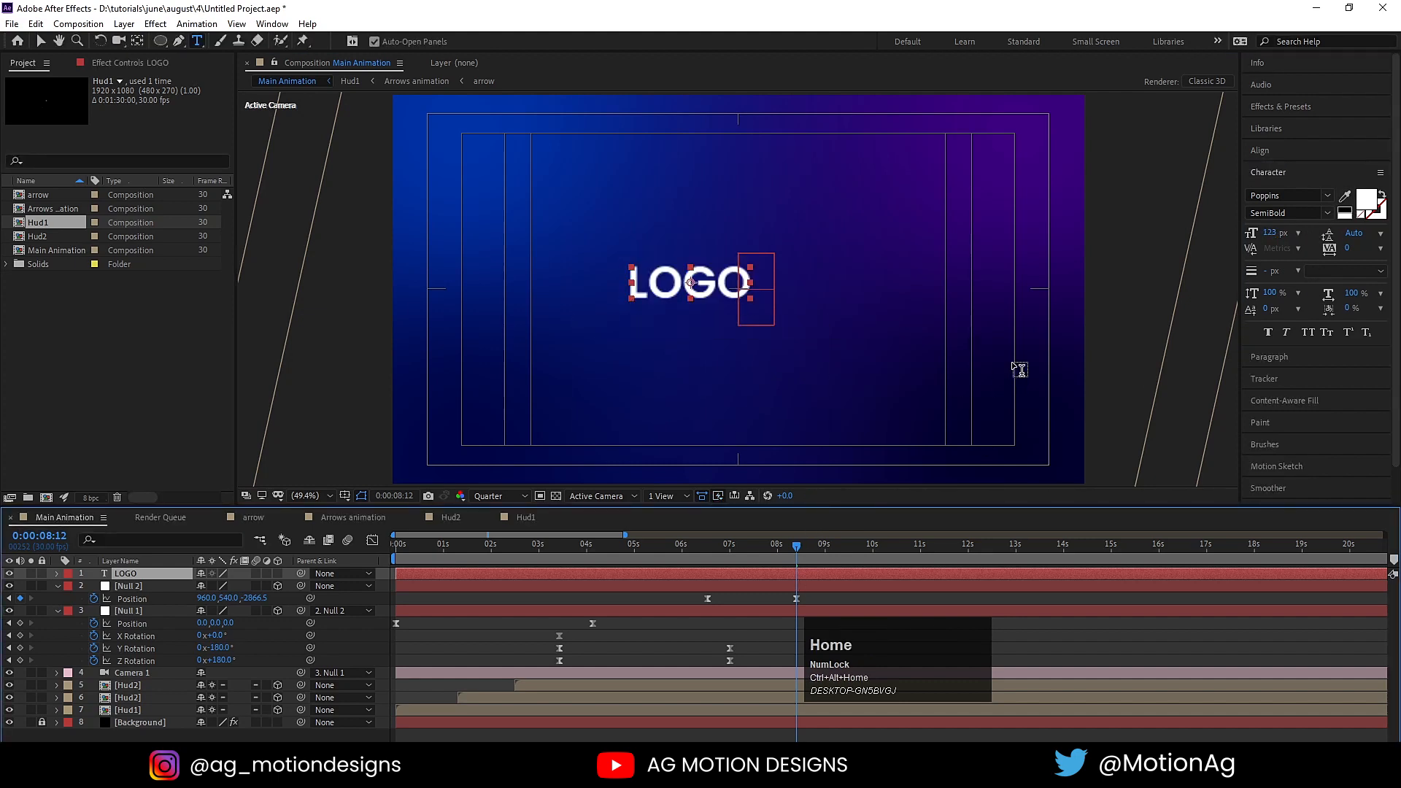
click(1261, 150)
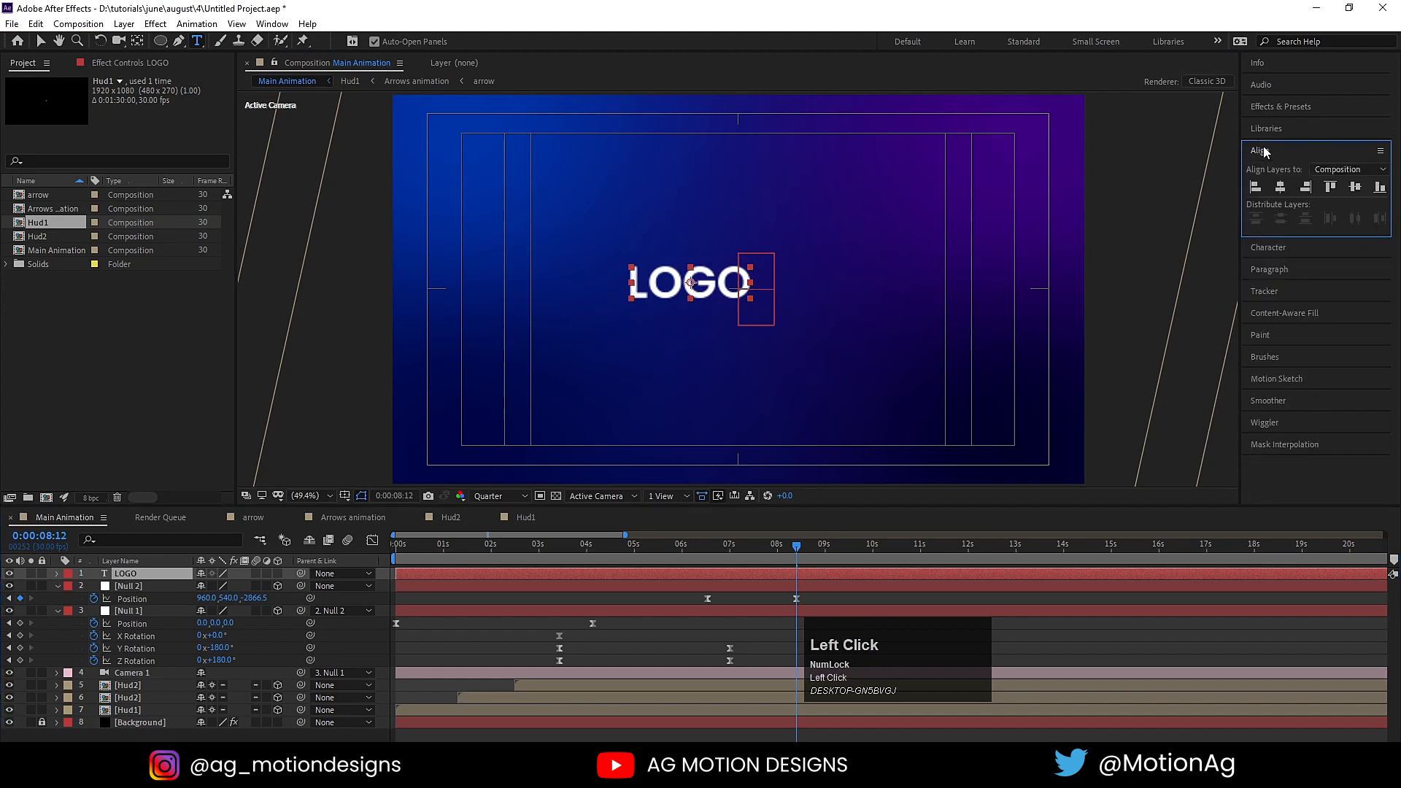
click(1281, 188)
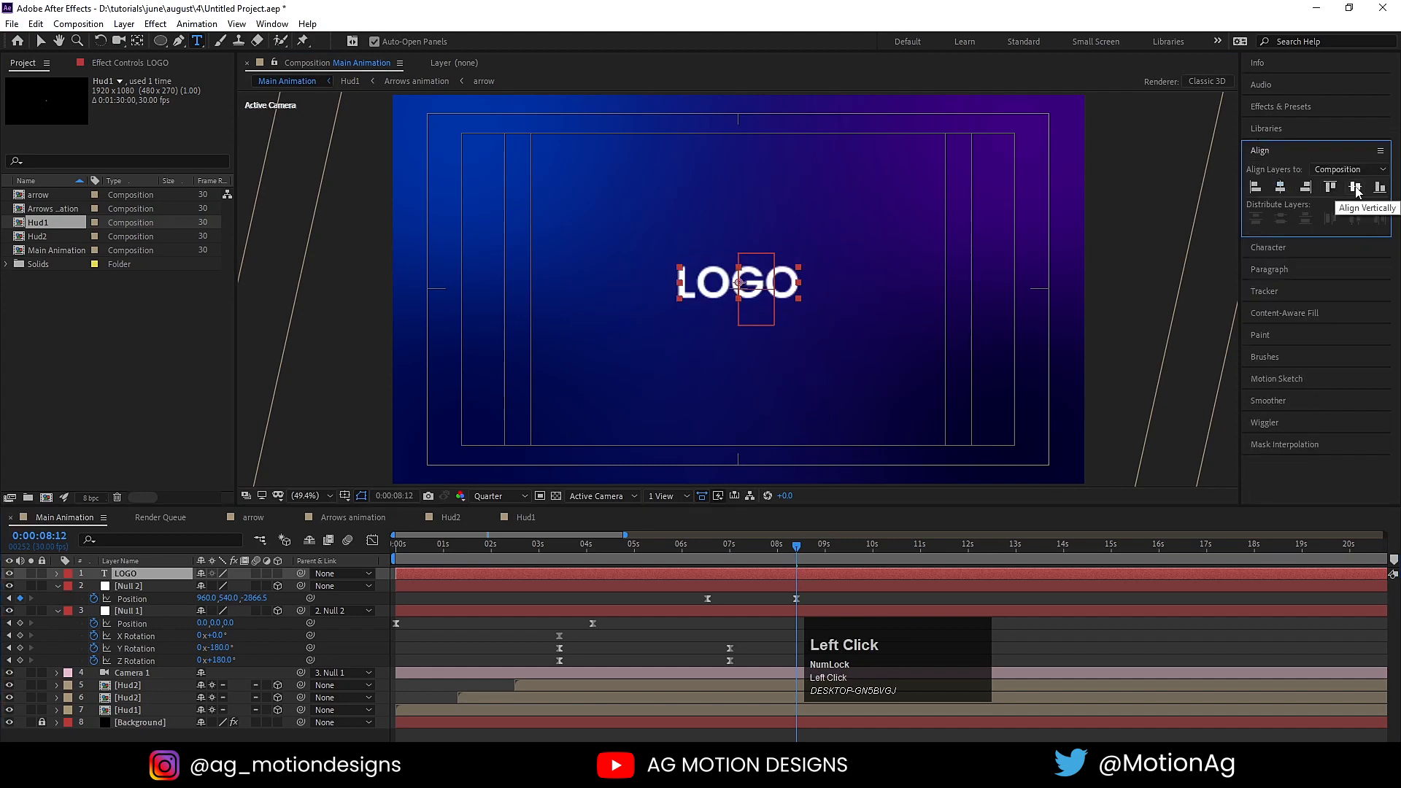
click(1355, 187)
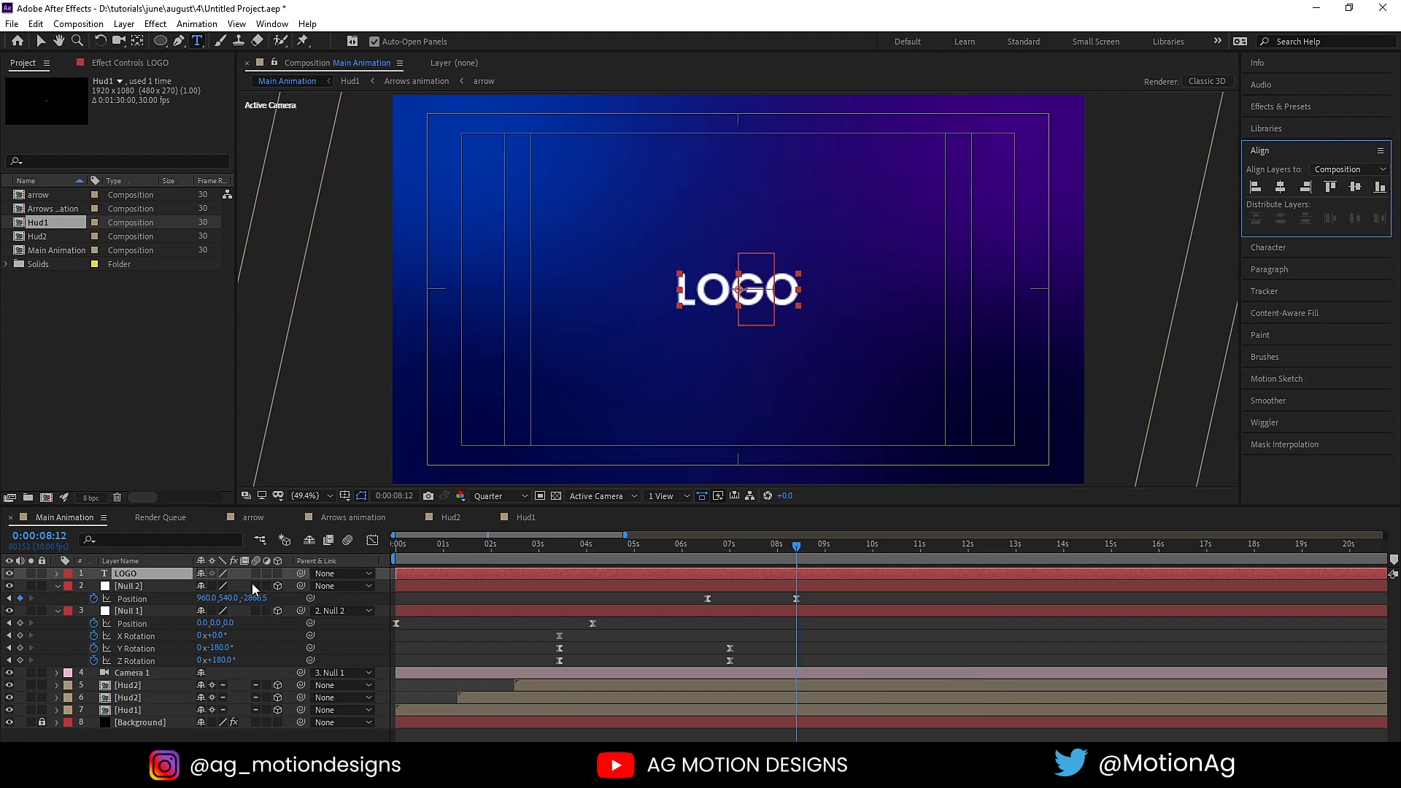
key(s)
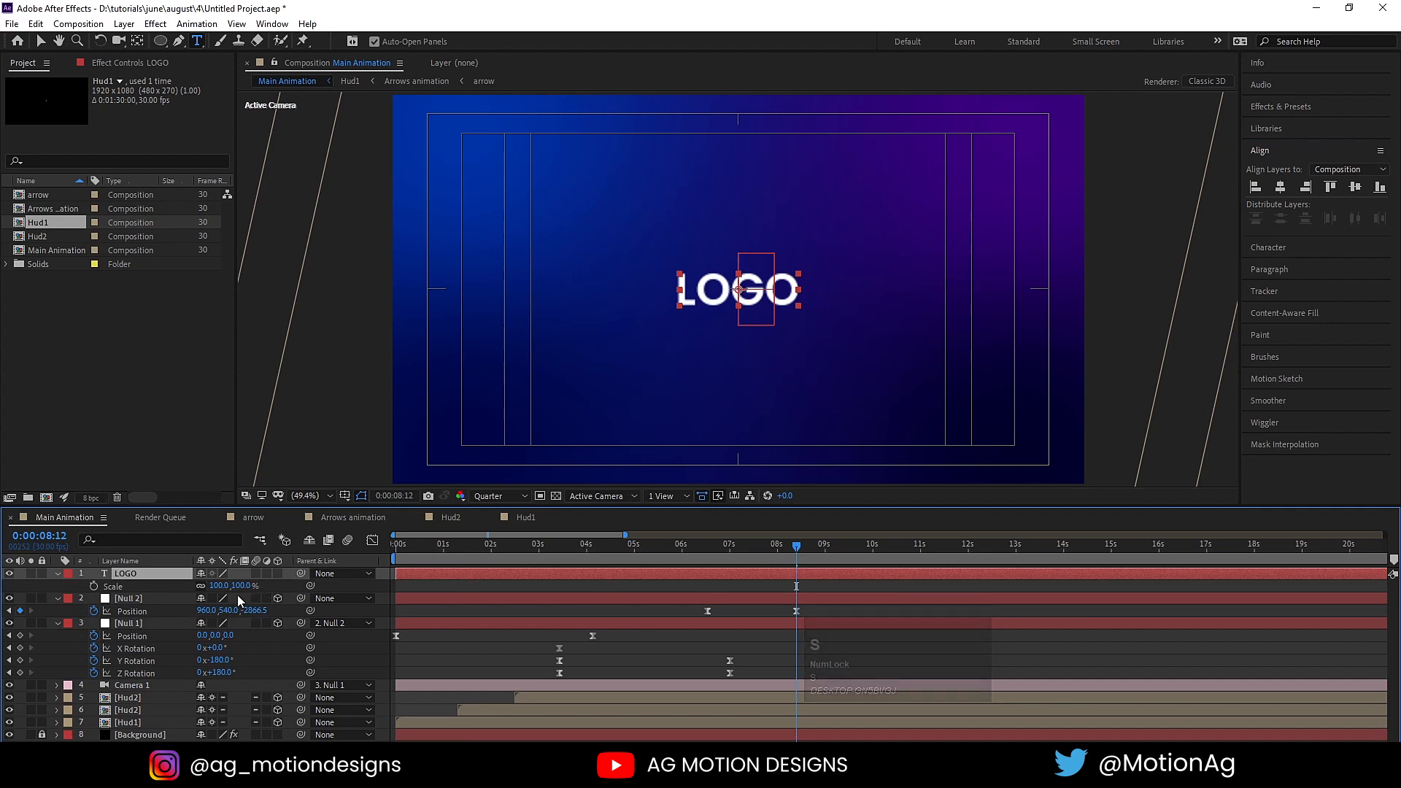
drag(221, 585, 271, 586)
click(519, 775)
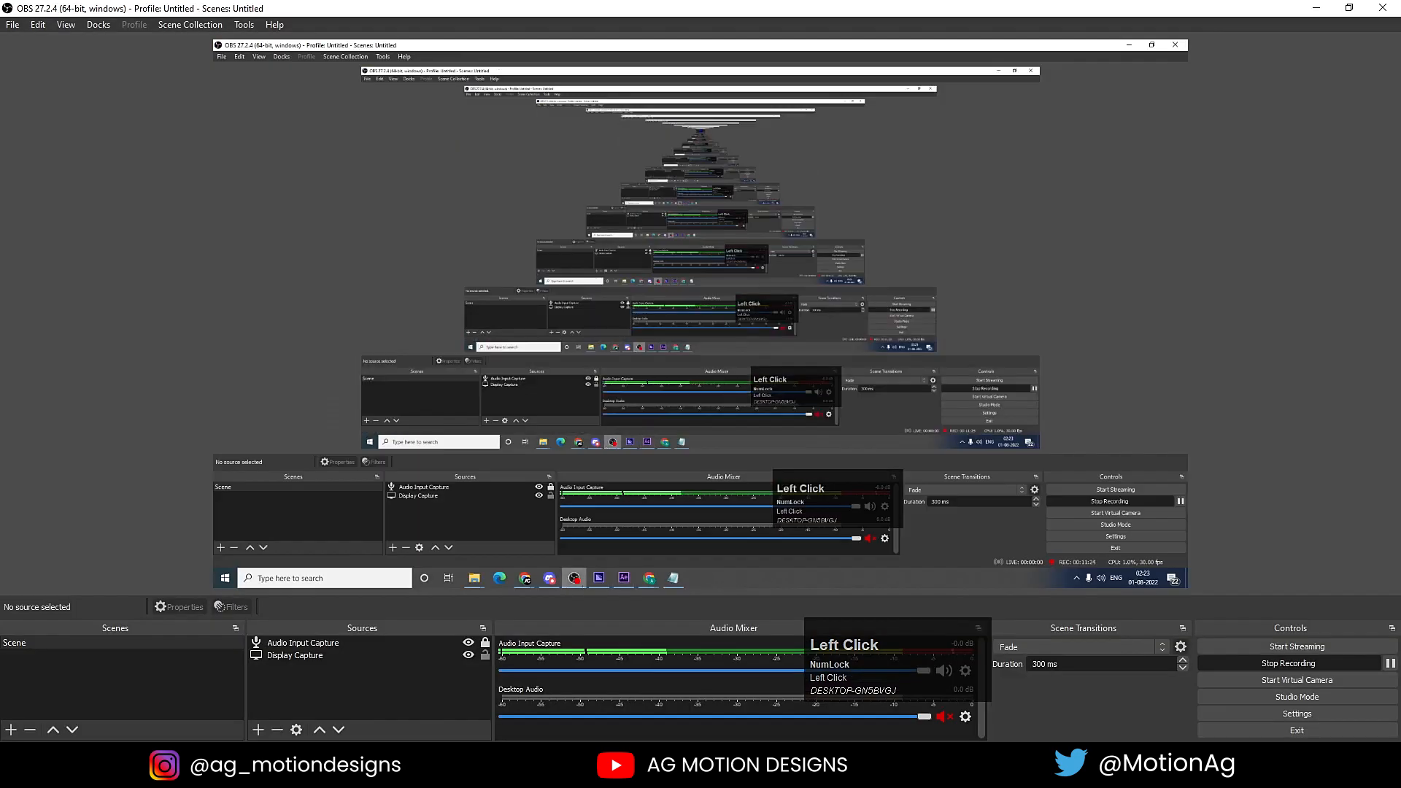
click(590, 775)
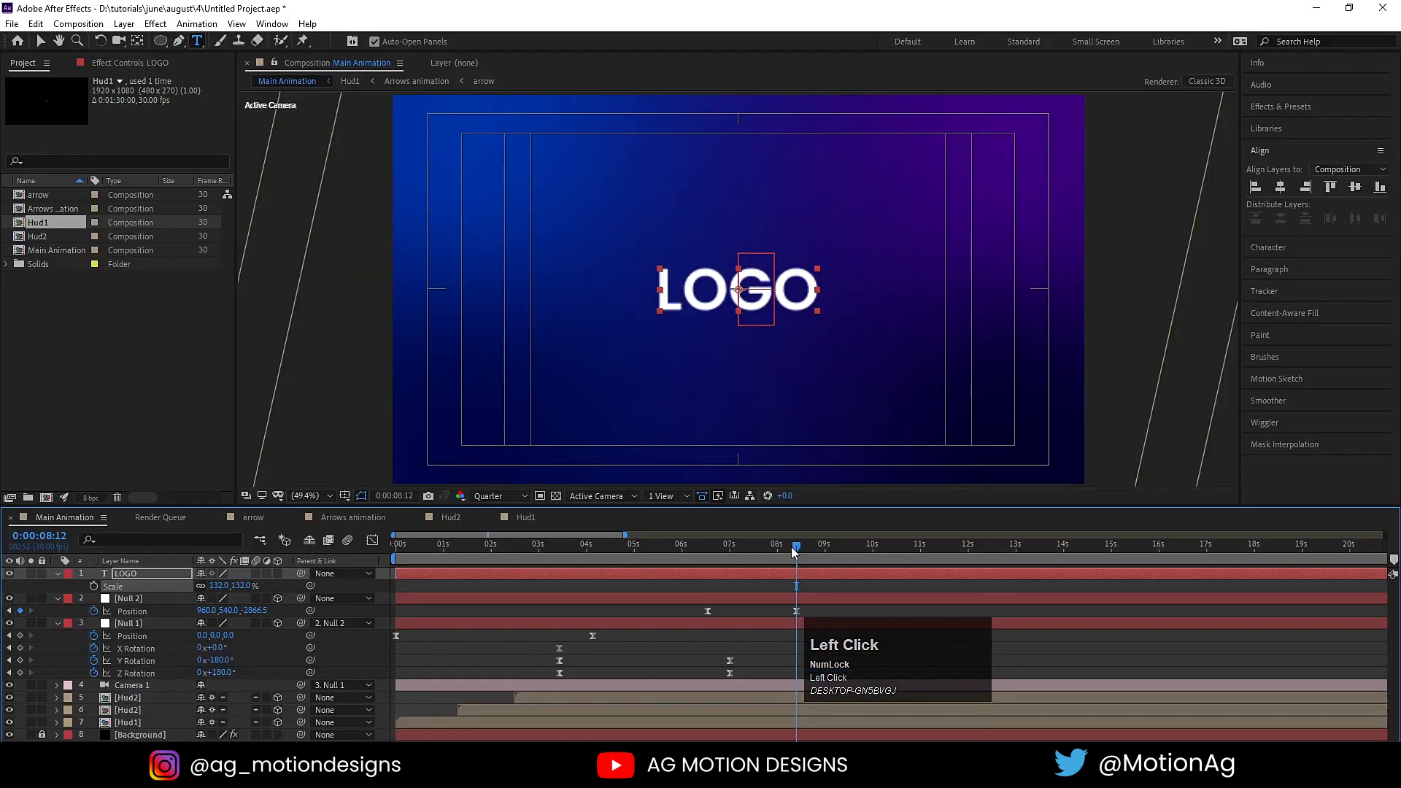
Check the LOGO over the rings at 0:00:06:29, then return to 0:00:08:12 and make it a 3D layer
drag(753, 560, 729, 556)
key(k)
key(k)
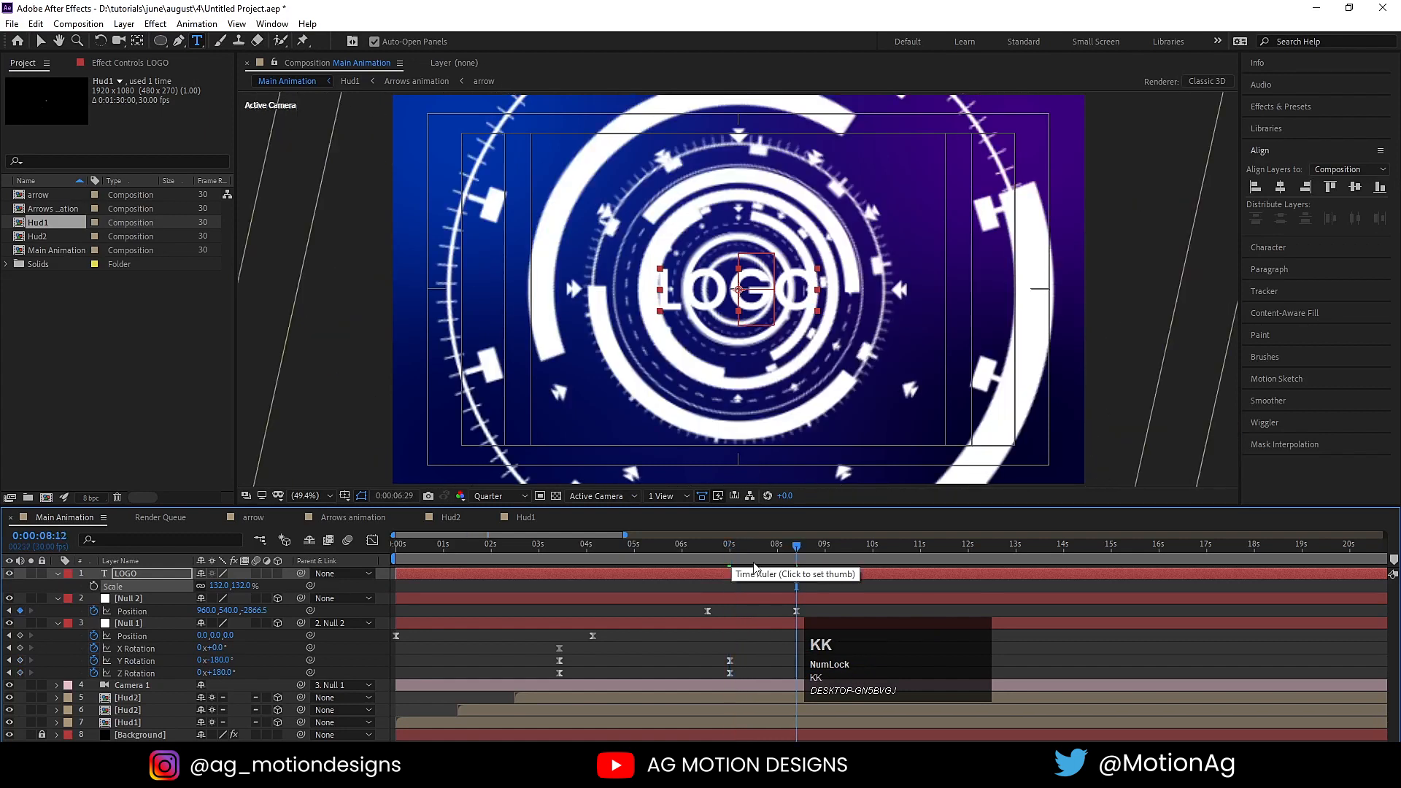
click(278, 574)
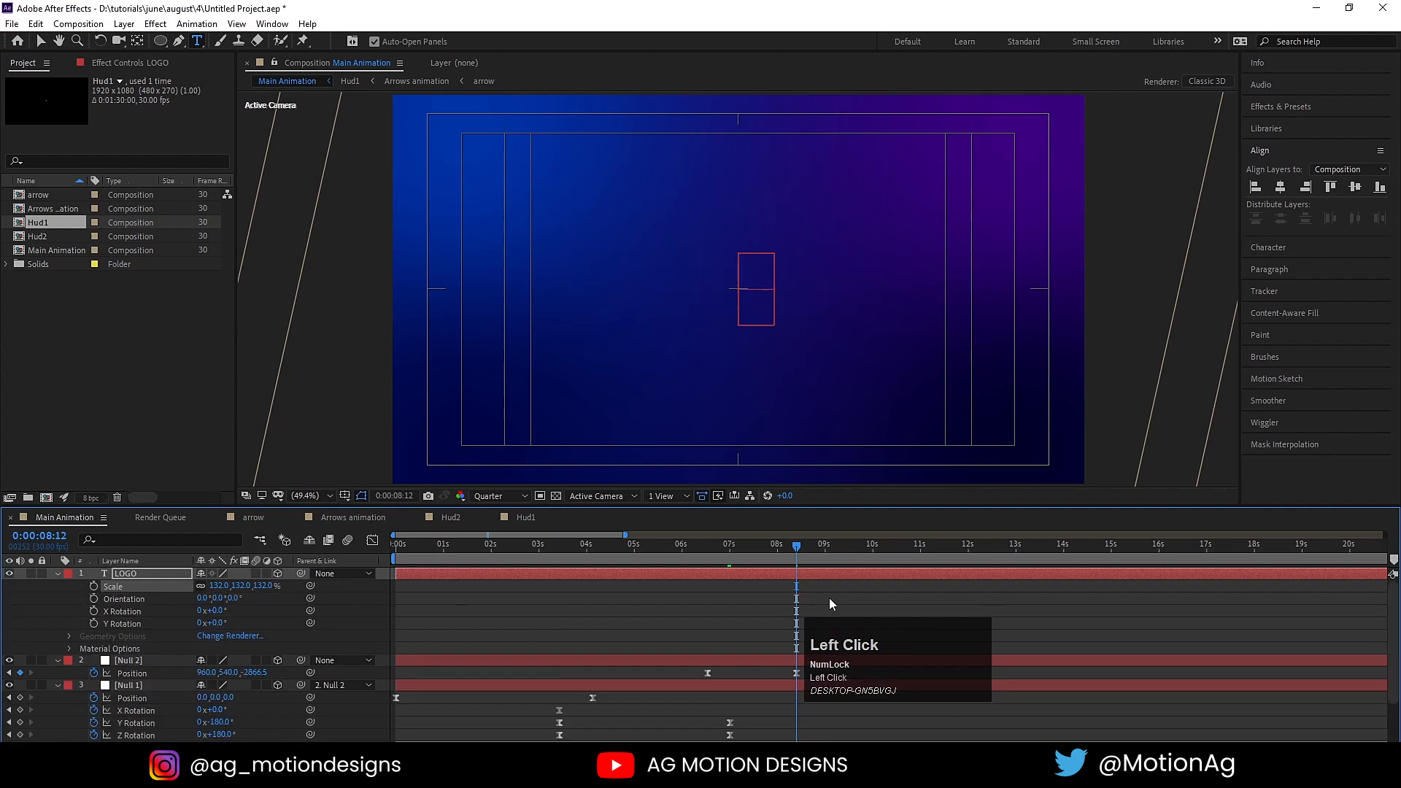
Preview the 3D LOGO from the start of the composition and inspect it at 0:00:04:02, 0:00:04:25 and 0:00:05:27
drag(685, 548, 341, 554)
click(480, 607)
key(u)
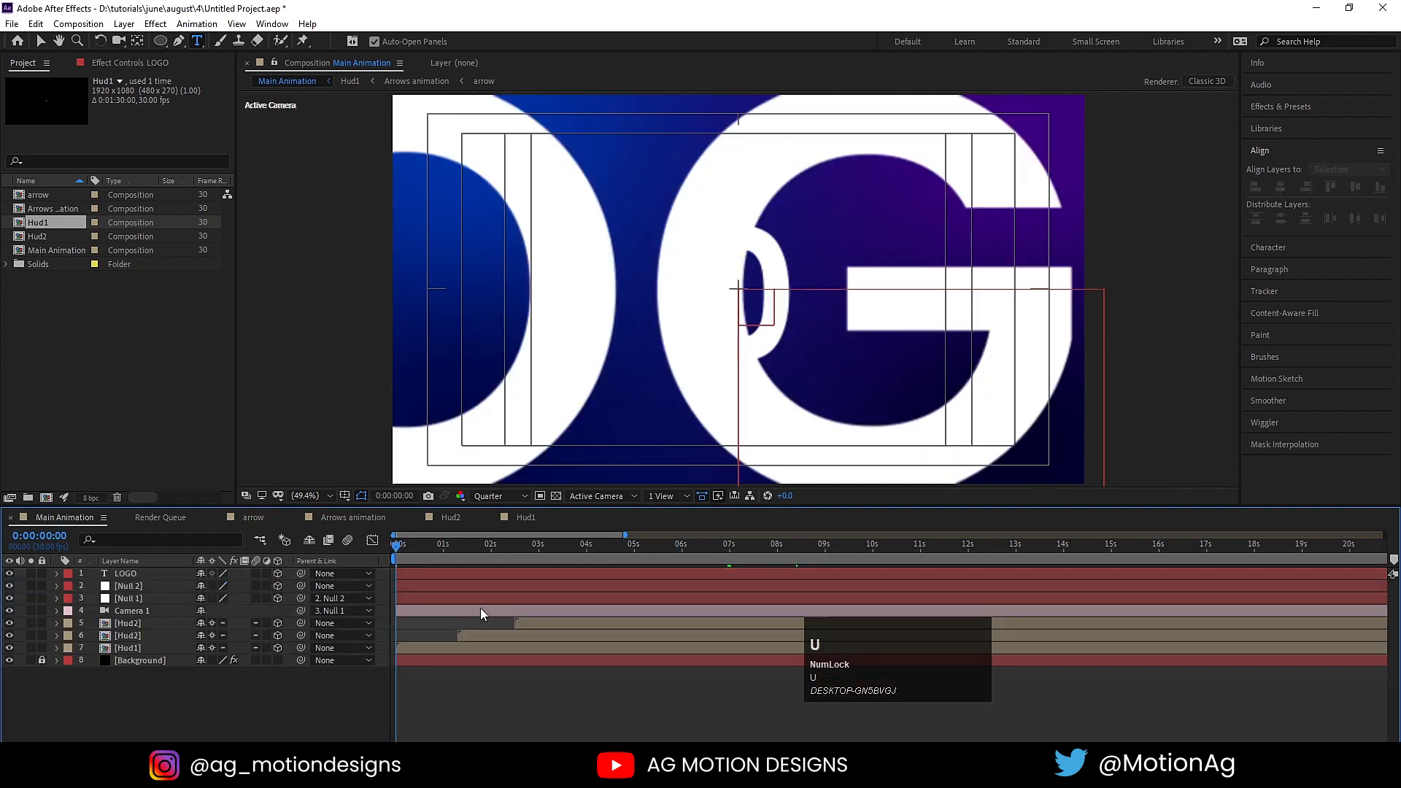
key(space)
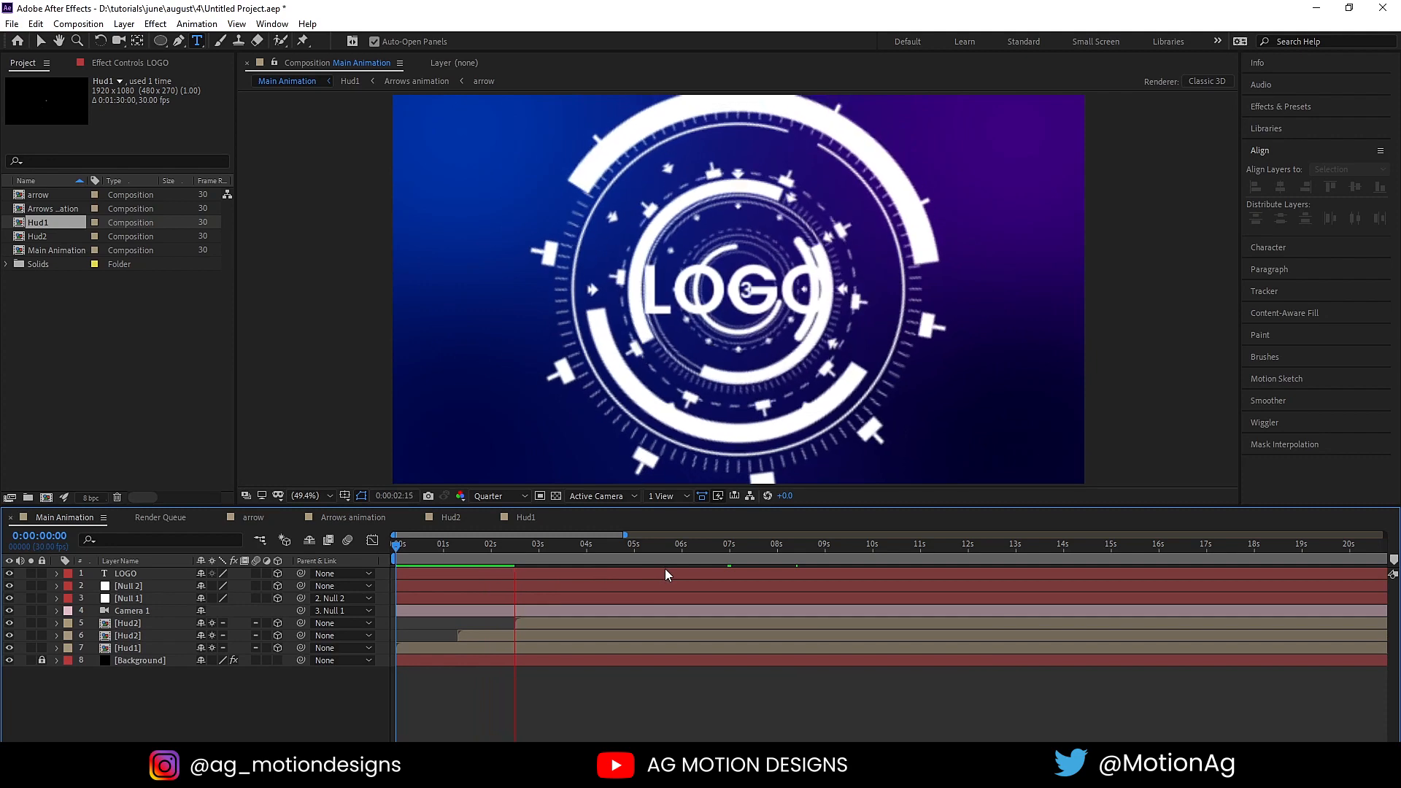
key(space)
click(589, 544)
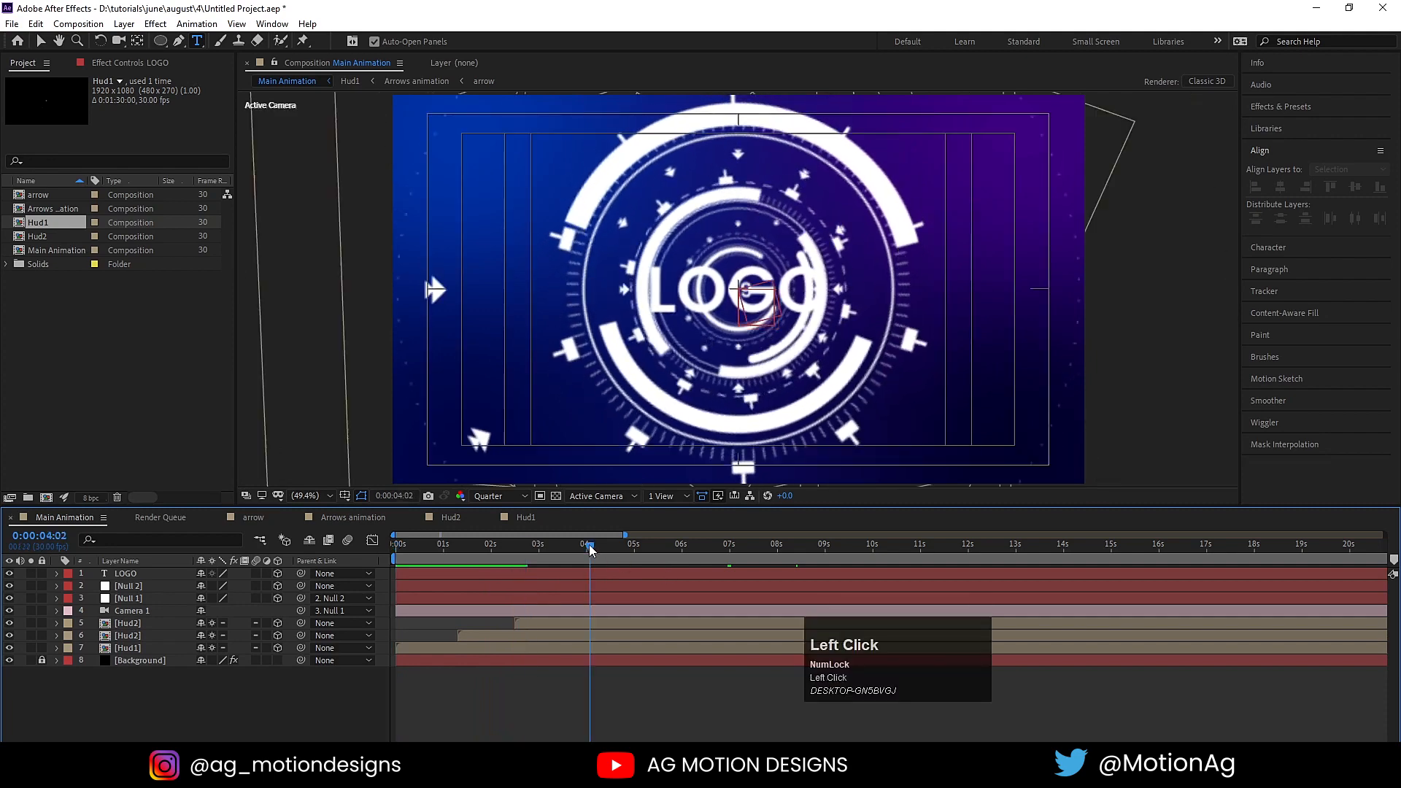
click(627, 546)
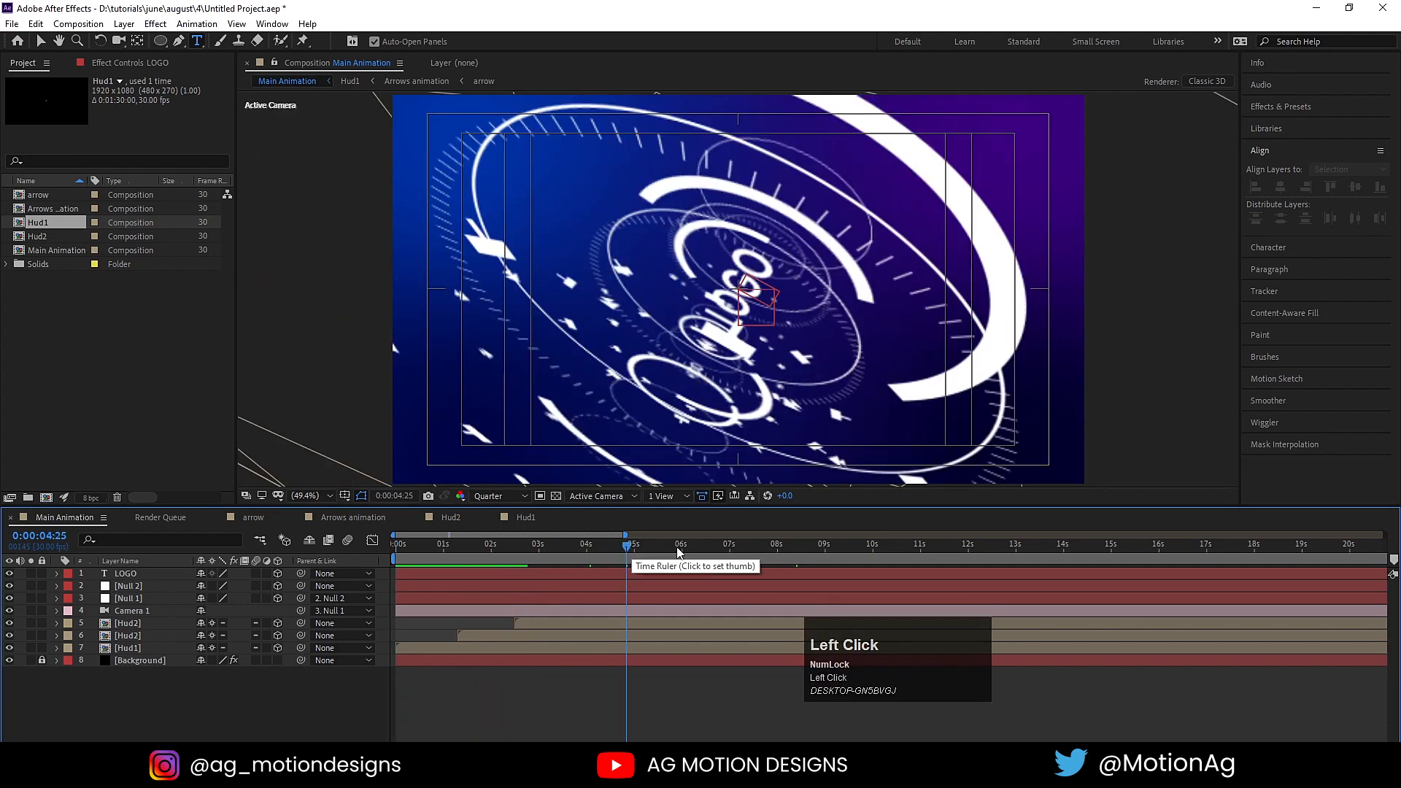
click(678, 548)
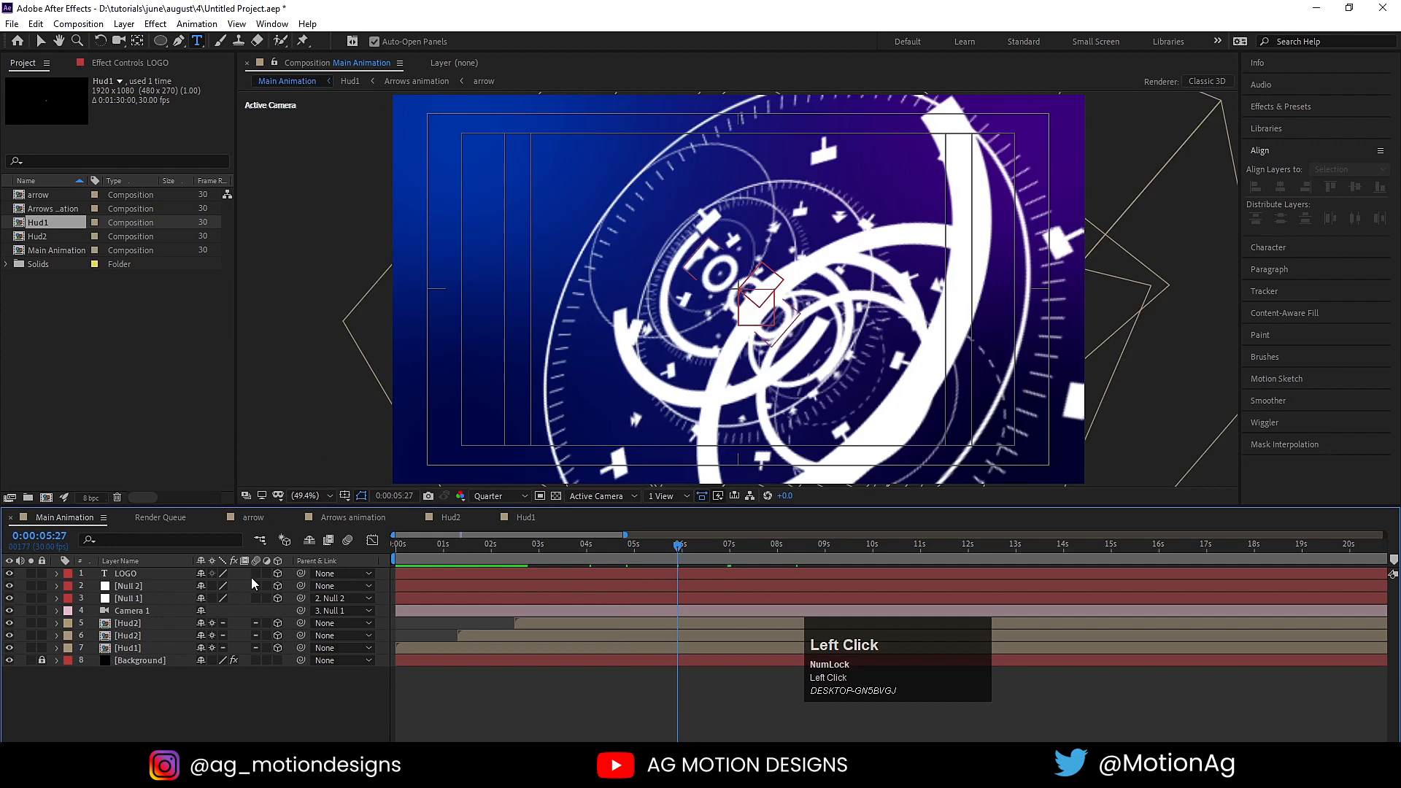
Set the LOGO layer's Z position to -4000
click(144, 574)
key(p)
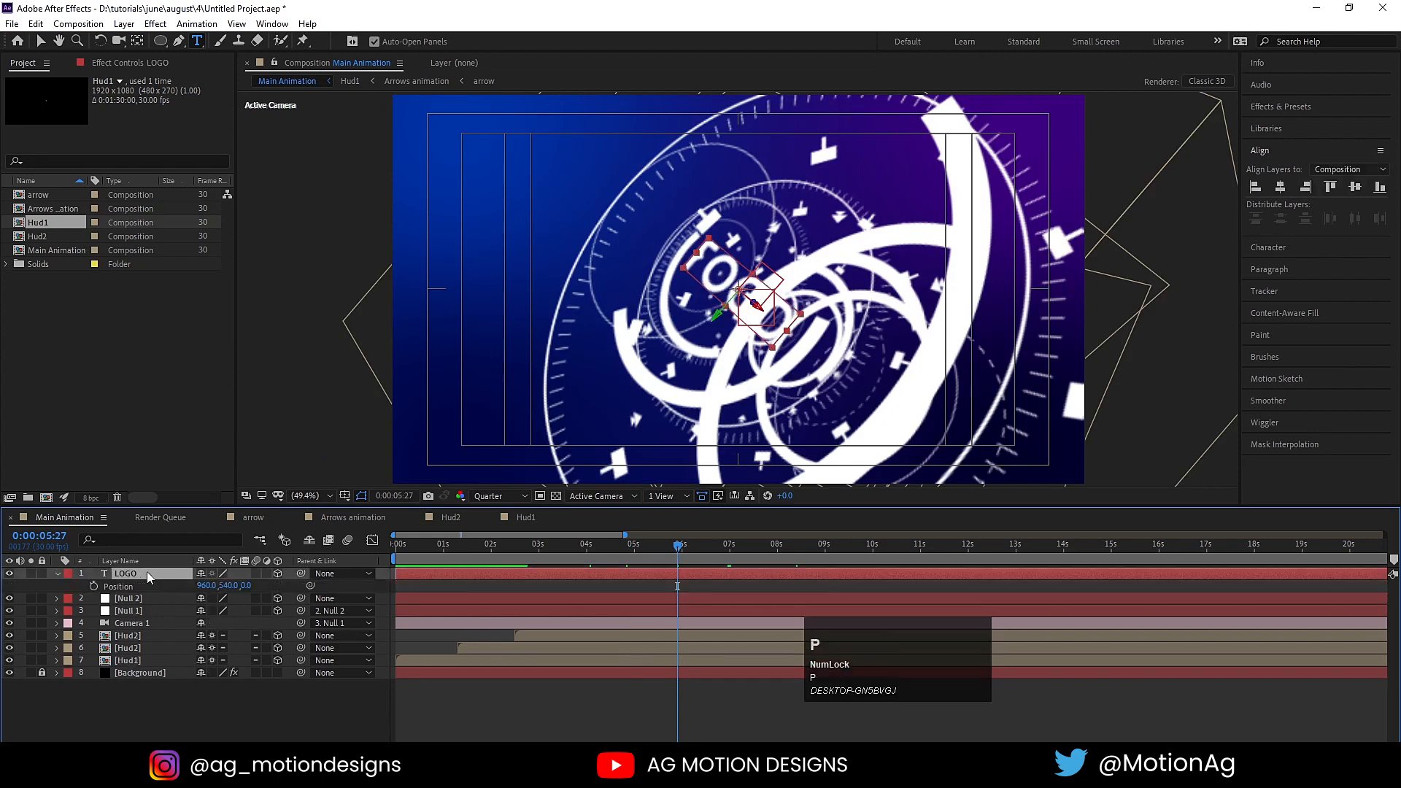
click(242, 586)
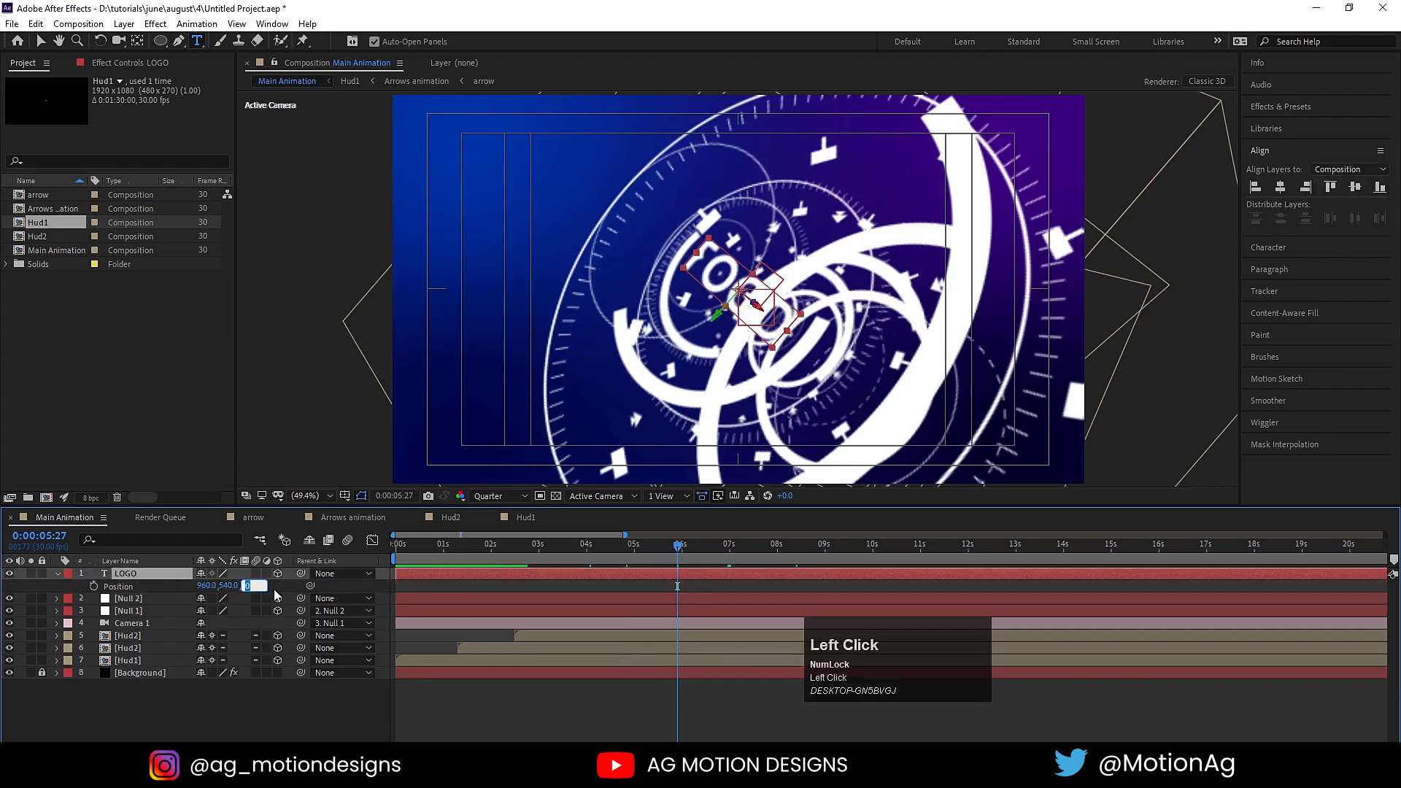
click(274, 591)
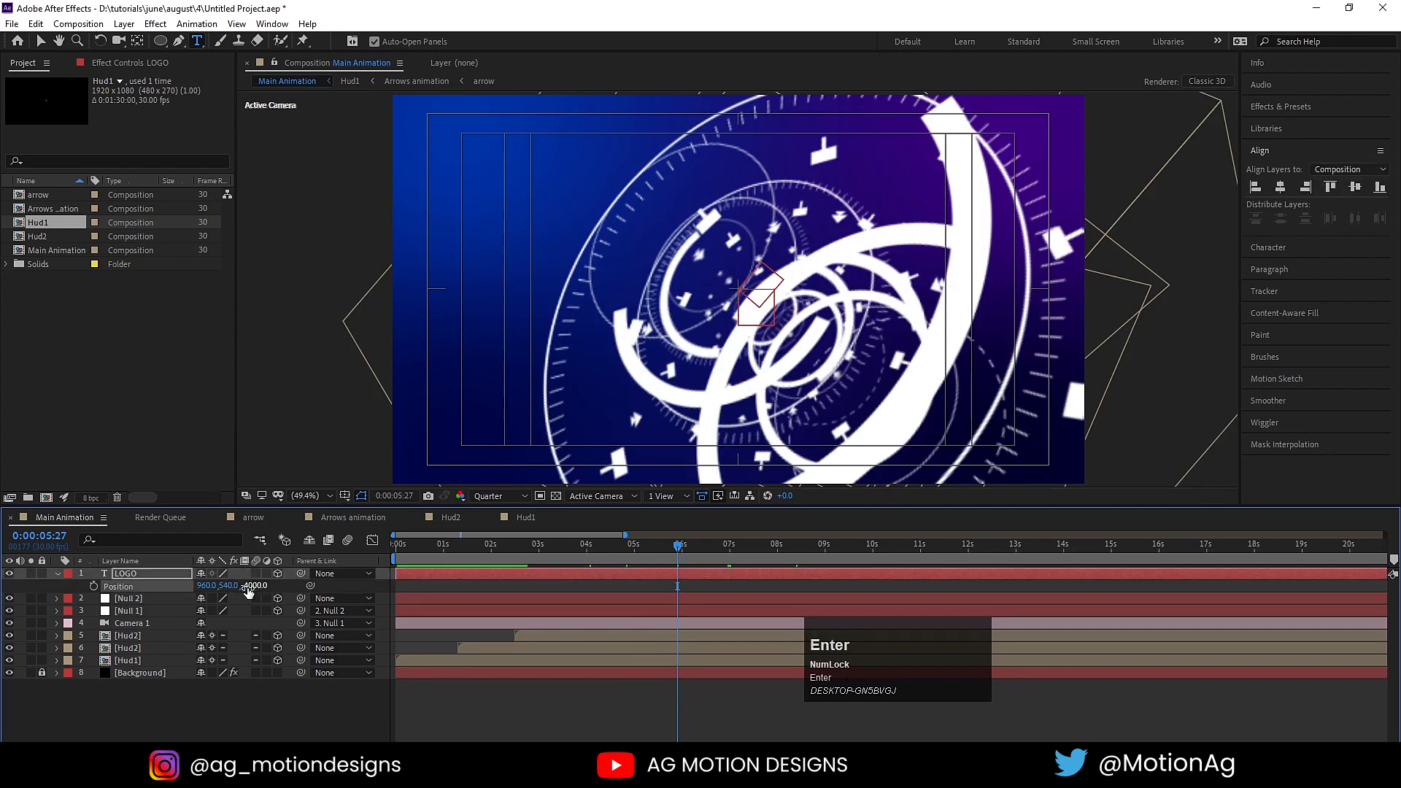
click(703, 579)
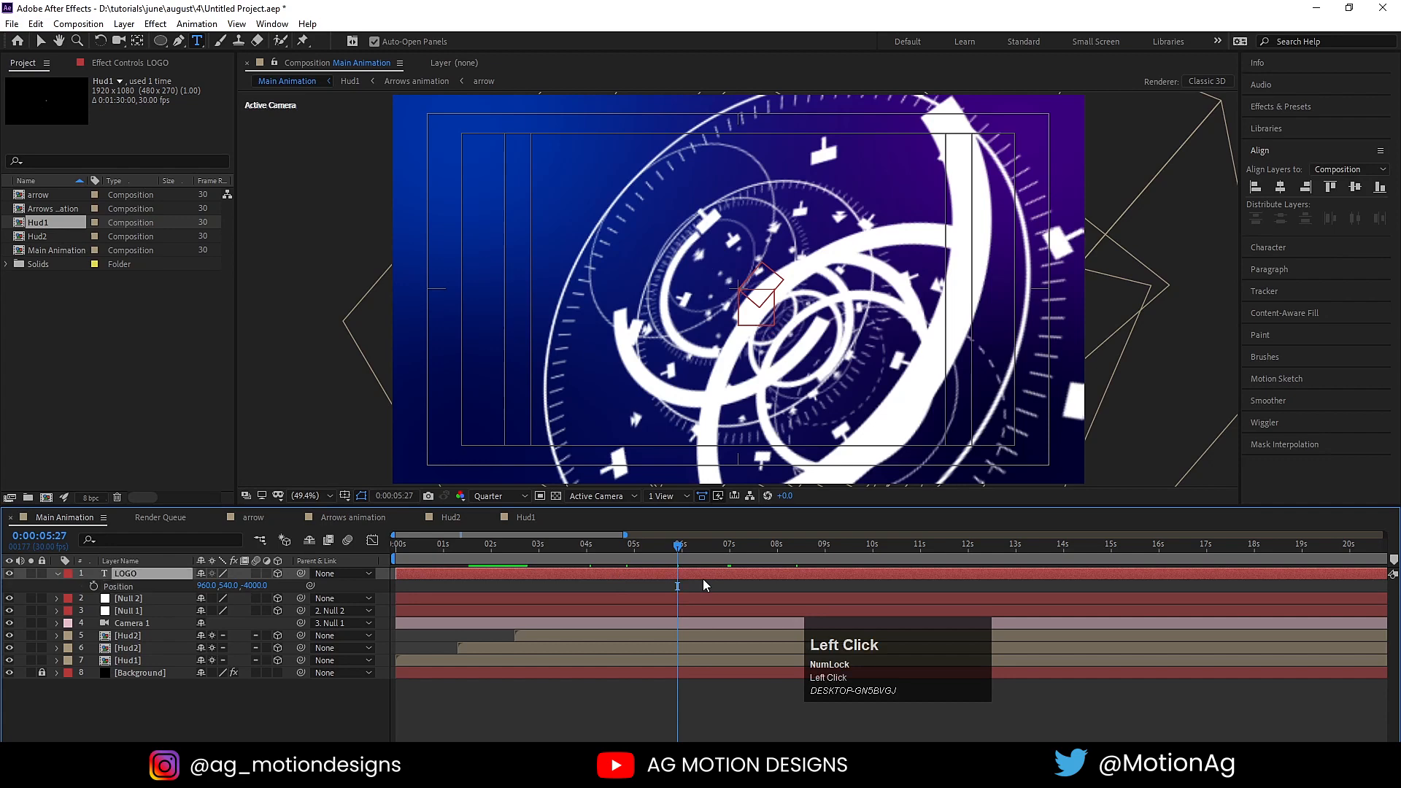
Reveal the keyframes of all layers and go to Null 2's last Position keyframe at 0:00:08:12
key(u)
key(u)
click(735, 685)
key(u)
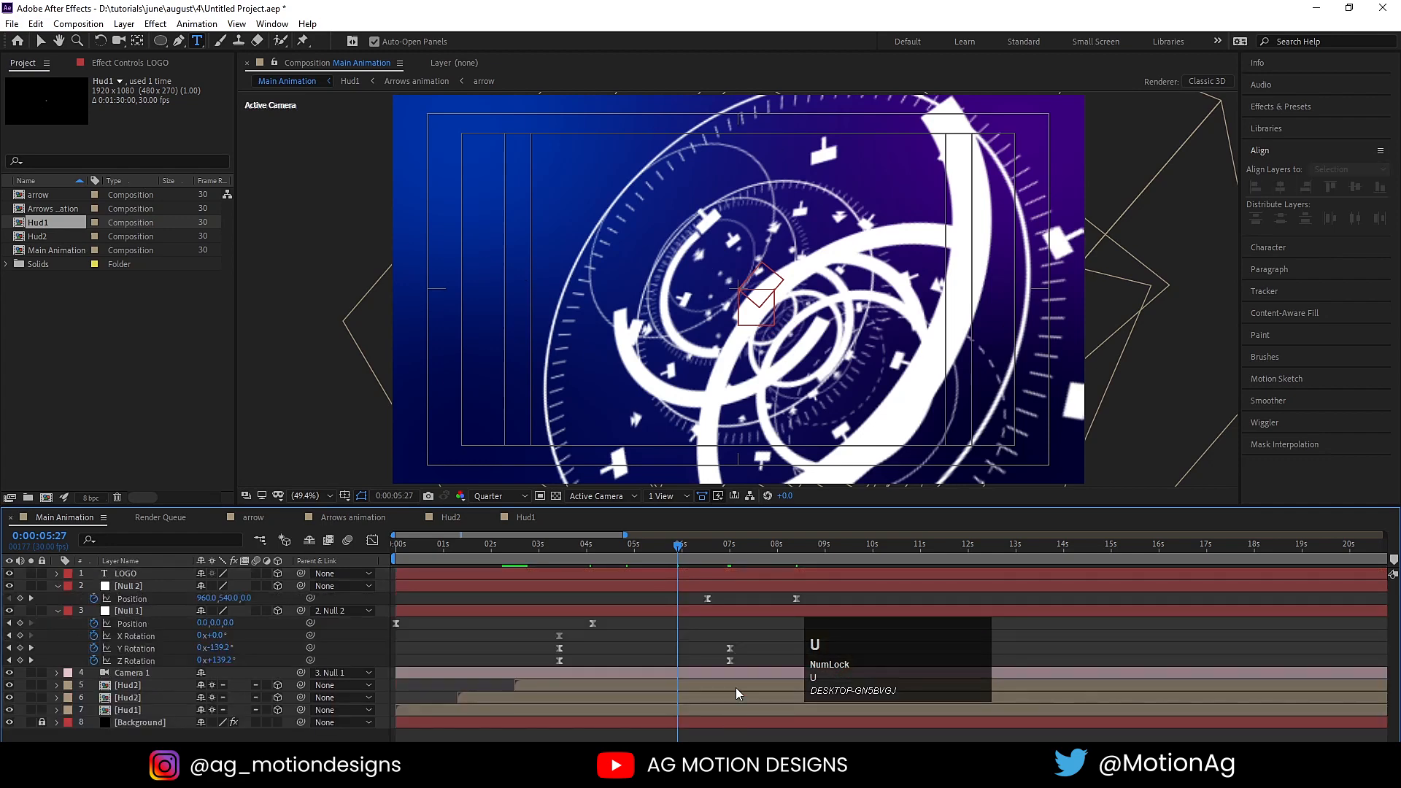
click(762, 543)
drag(762, 543, 777, 543)
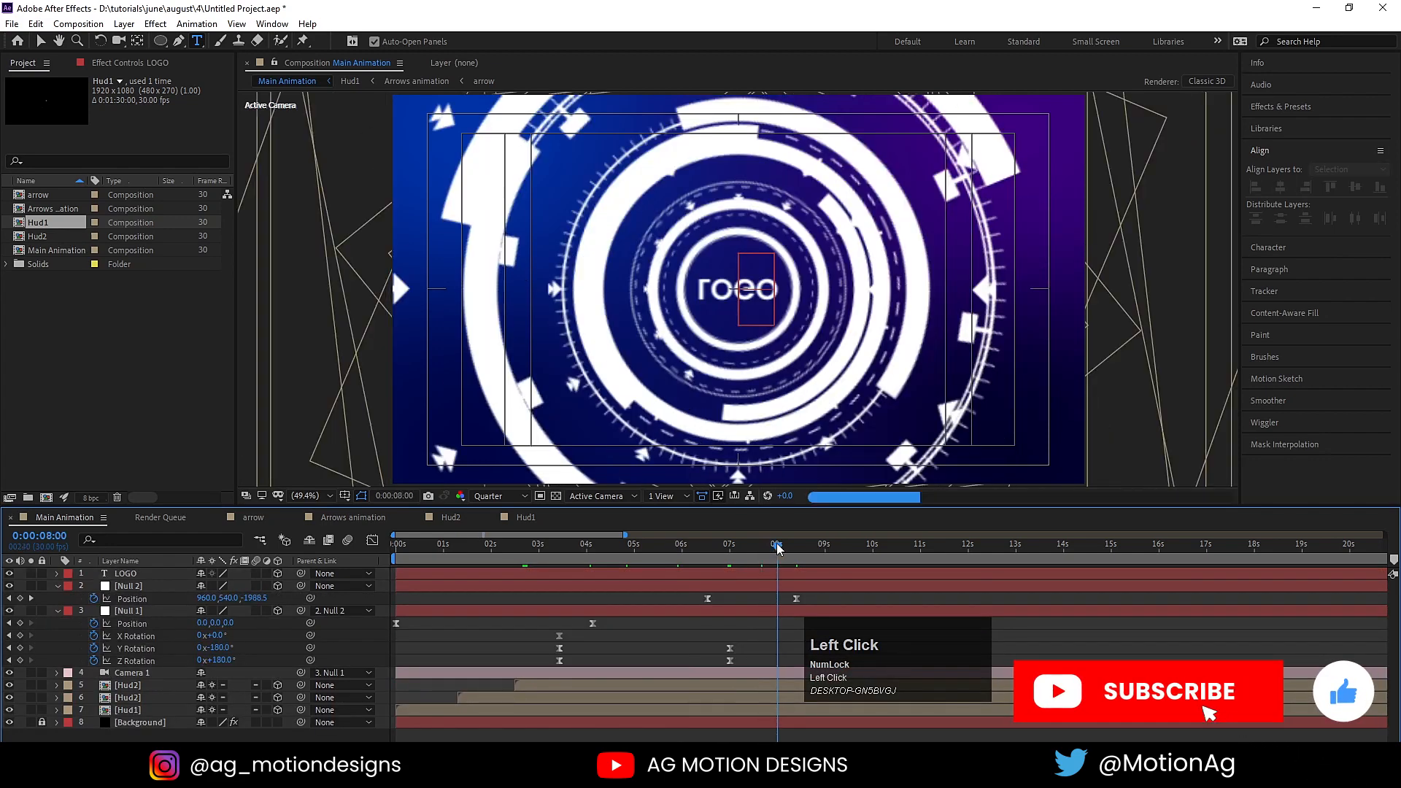
key(k)
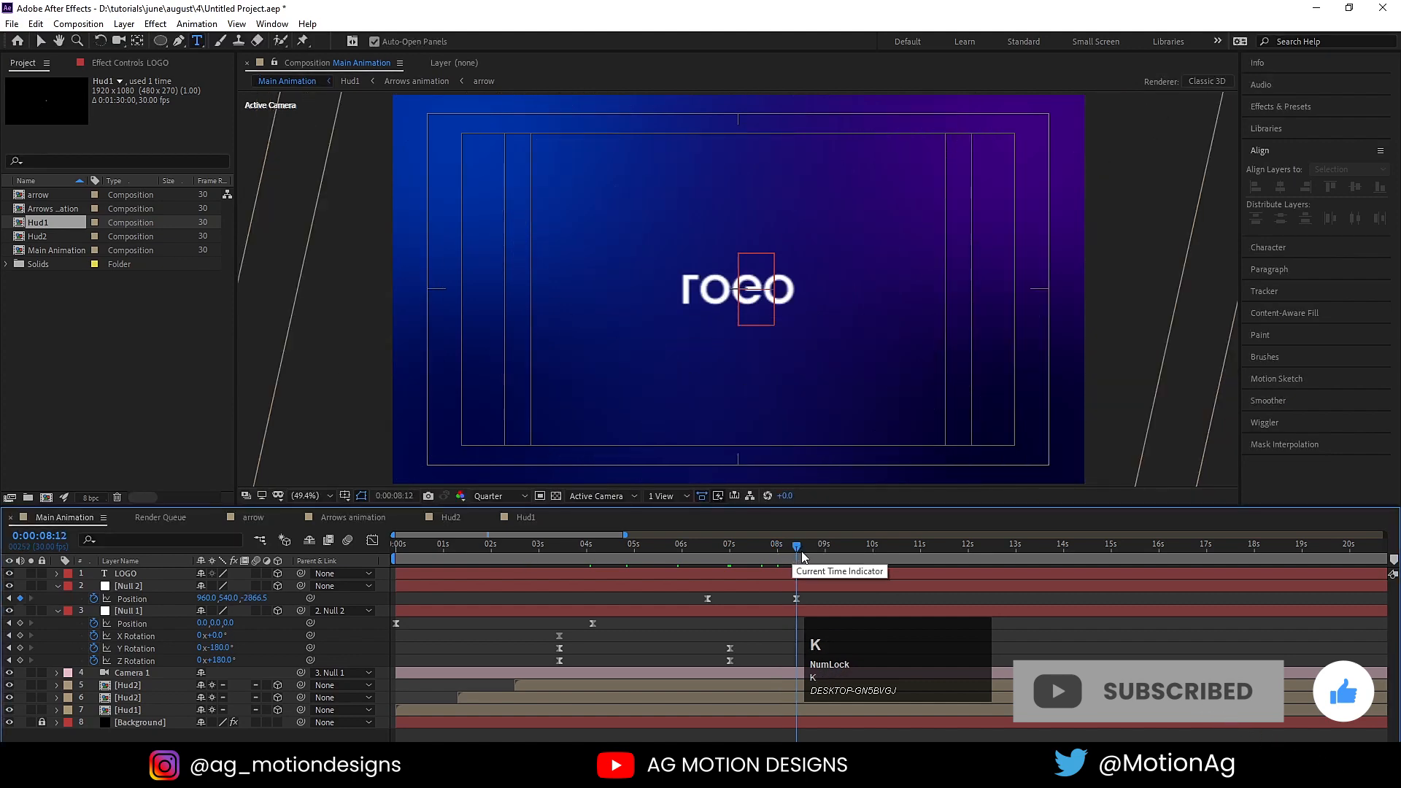
Try Z Rotation values of 90° and 180° on the LOGO layer, then set its Z Rotation to -180°
click(142, 573)
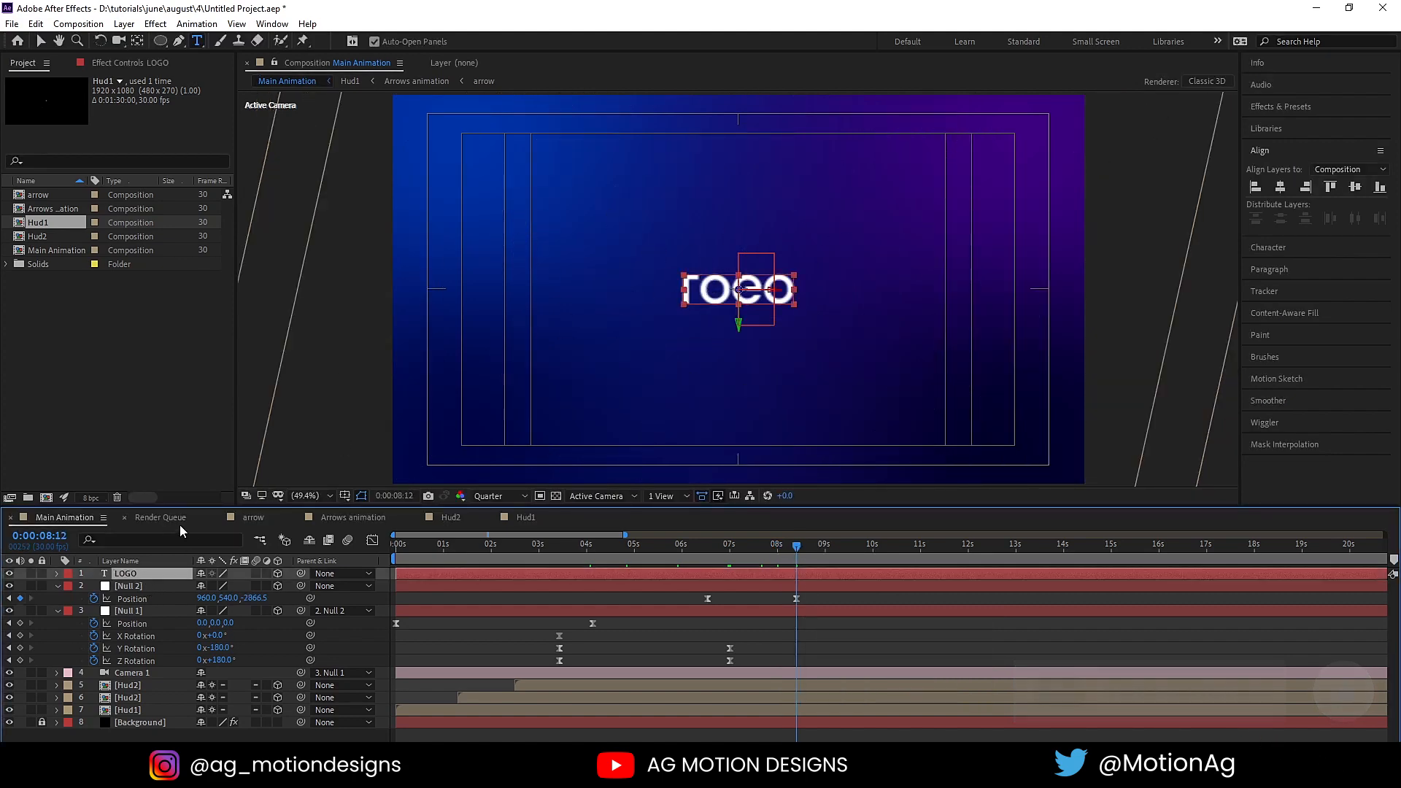
key(r)
mouse_move(216, 624)
mouse_down()
mouse_move(170, 624)
mouse_move(209, 624)
mouse_up()
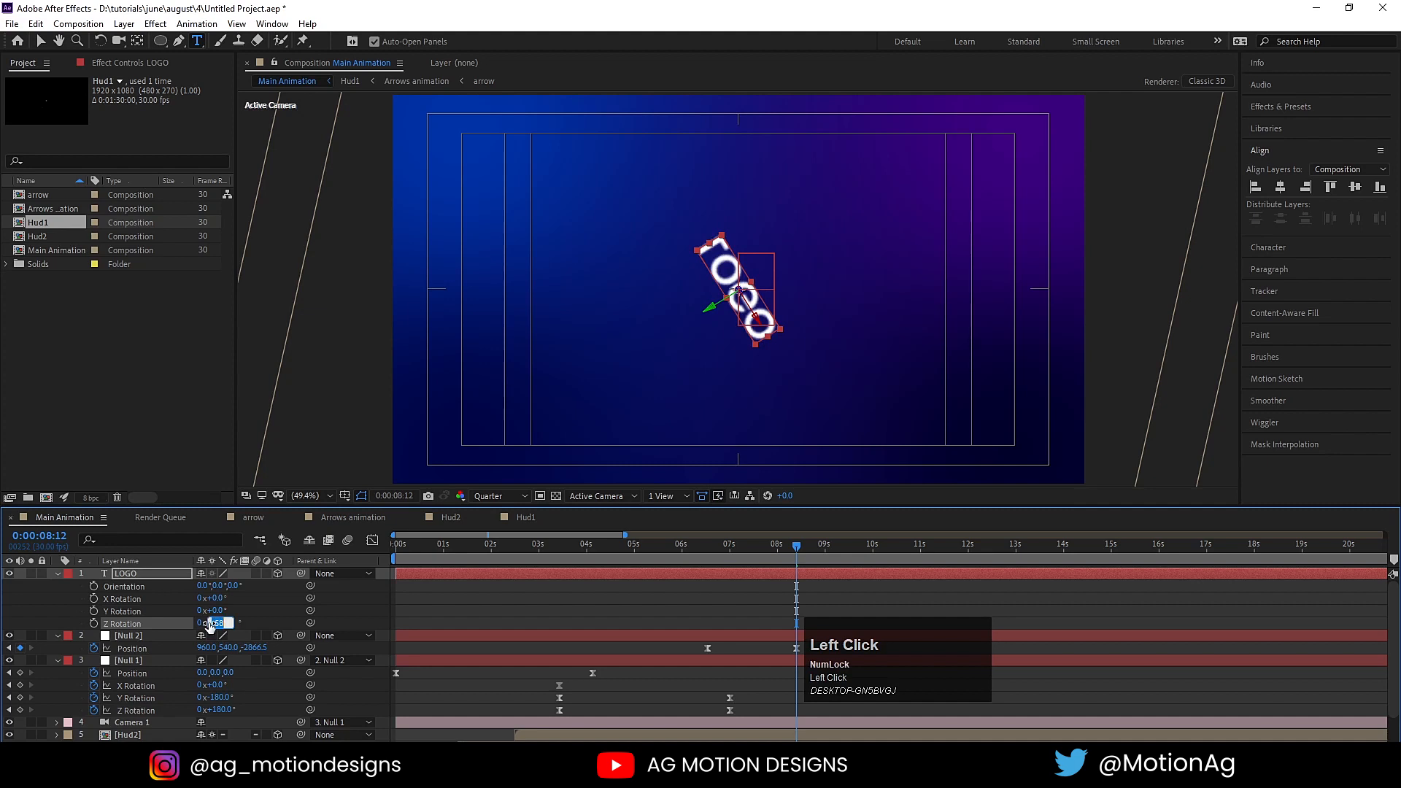
text(90)
key(Return)
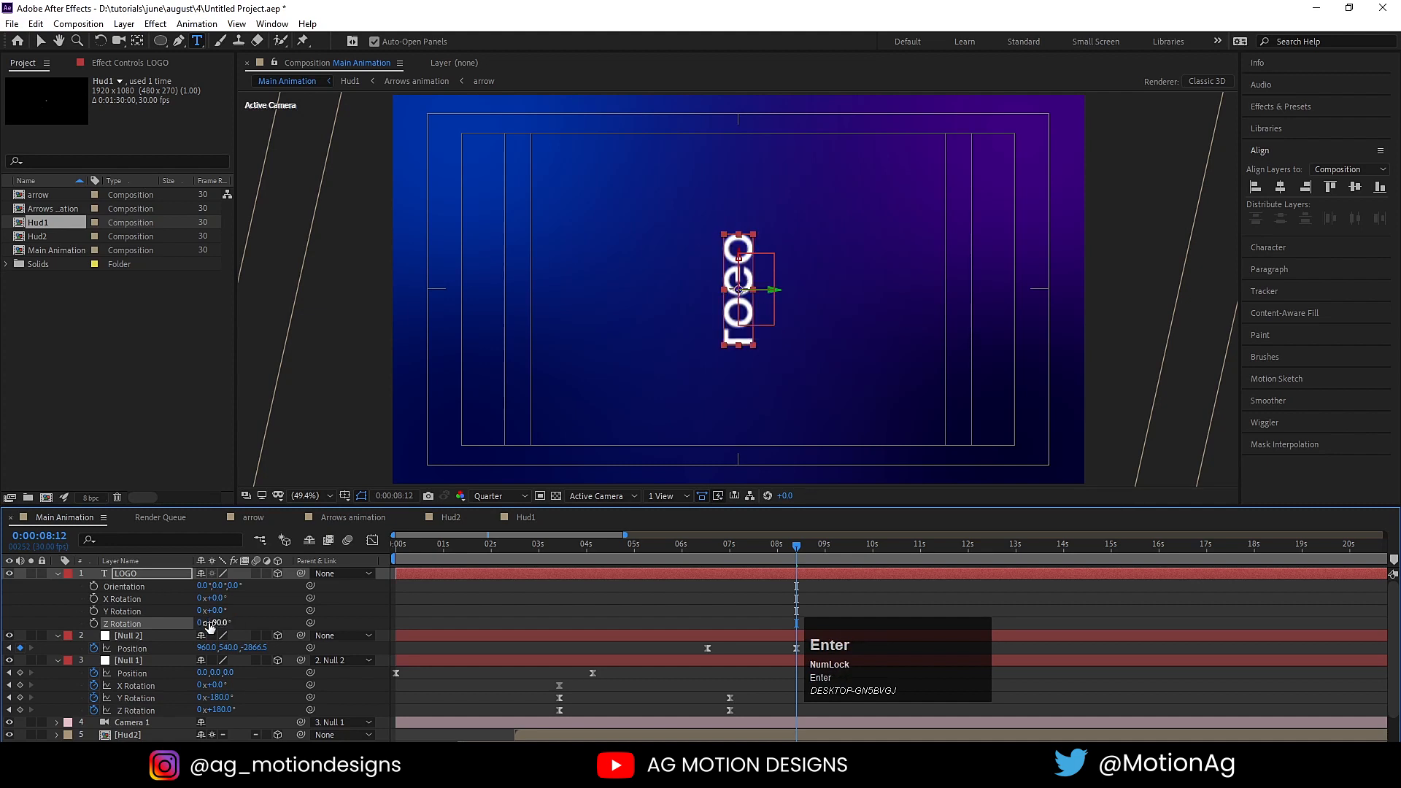
click(210, 624)
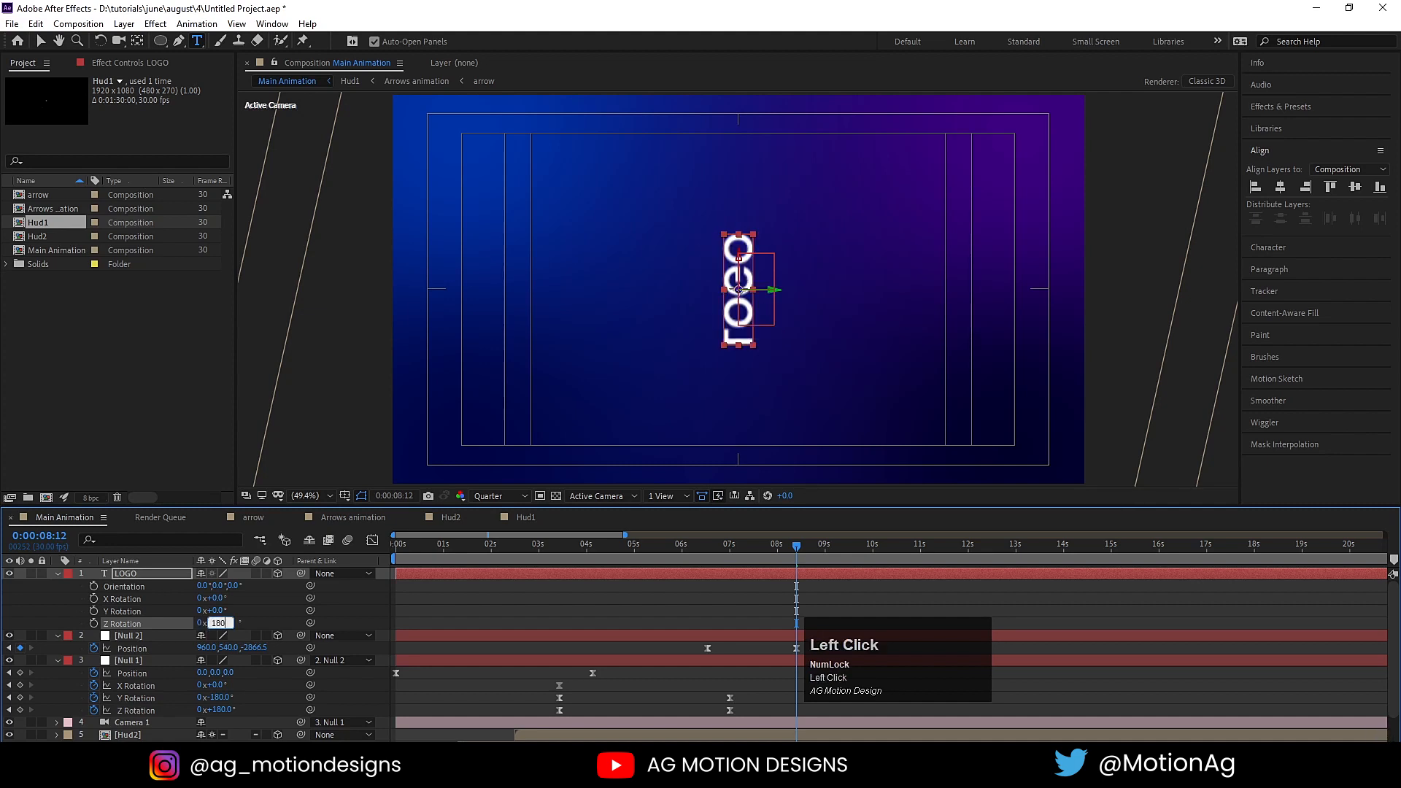
key(Return)
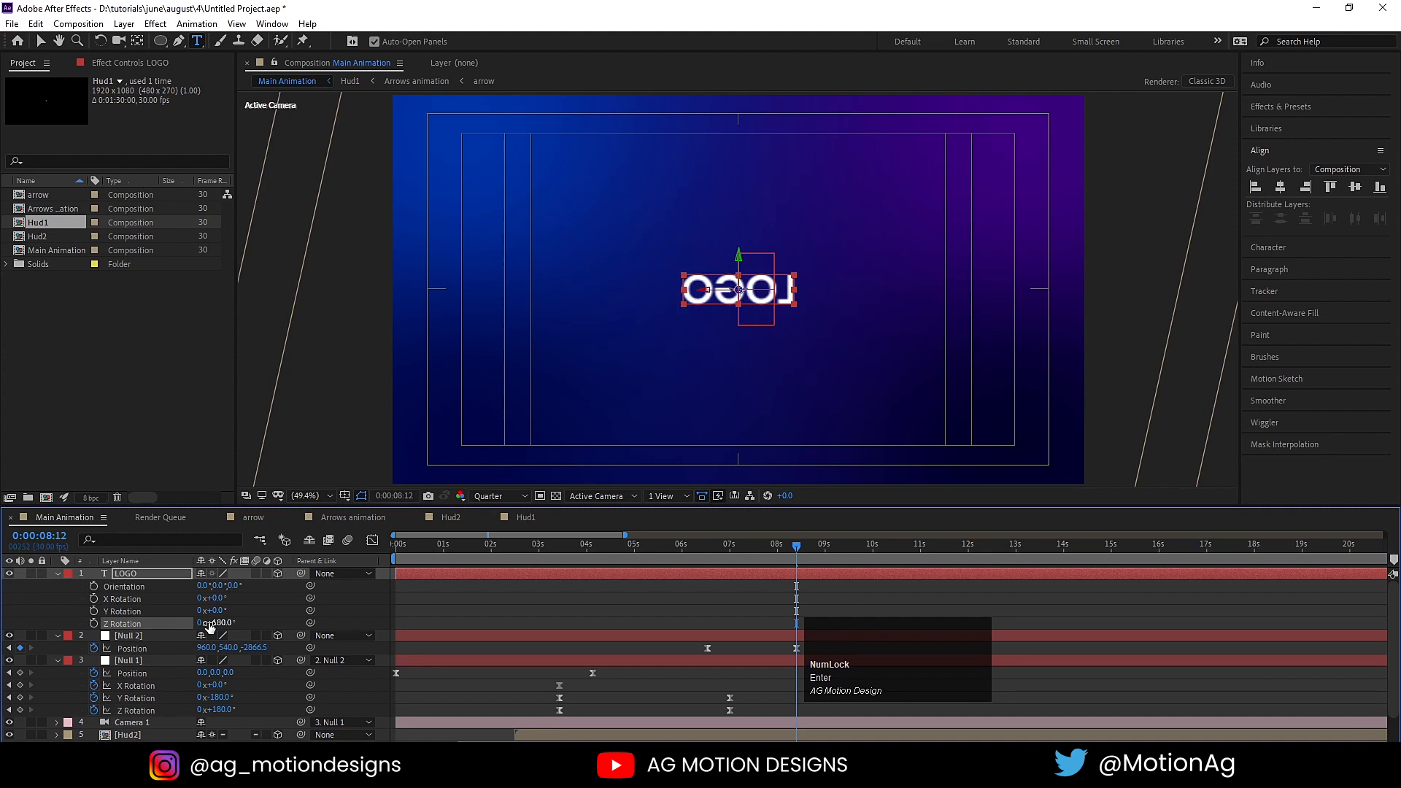
text(-)
click(221, 624)
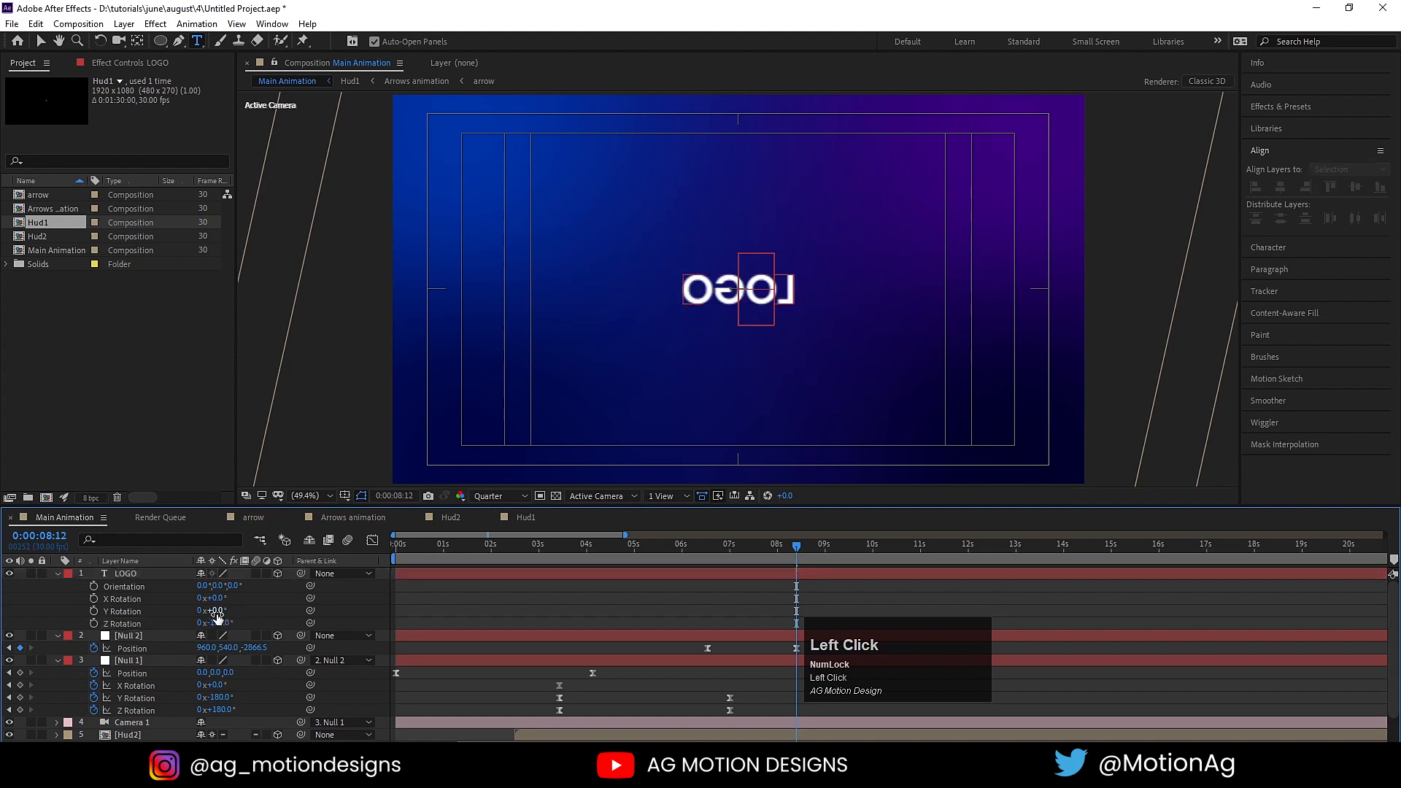
Set the LOGO layer's Y Rotation to -180°
drag(217, 611, 224, 616)
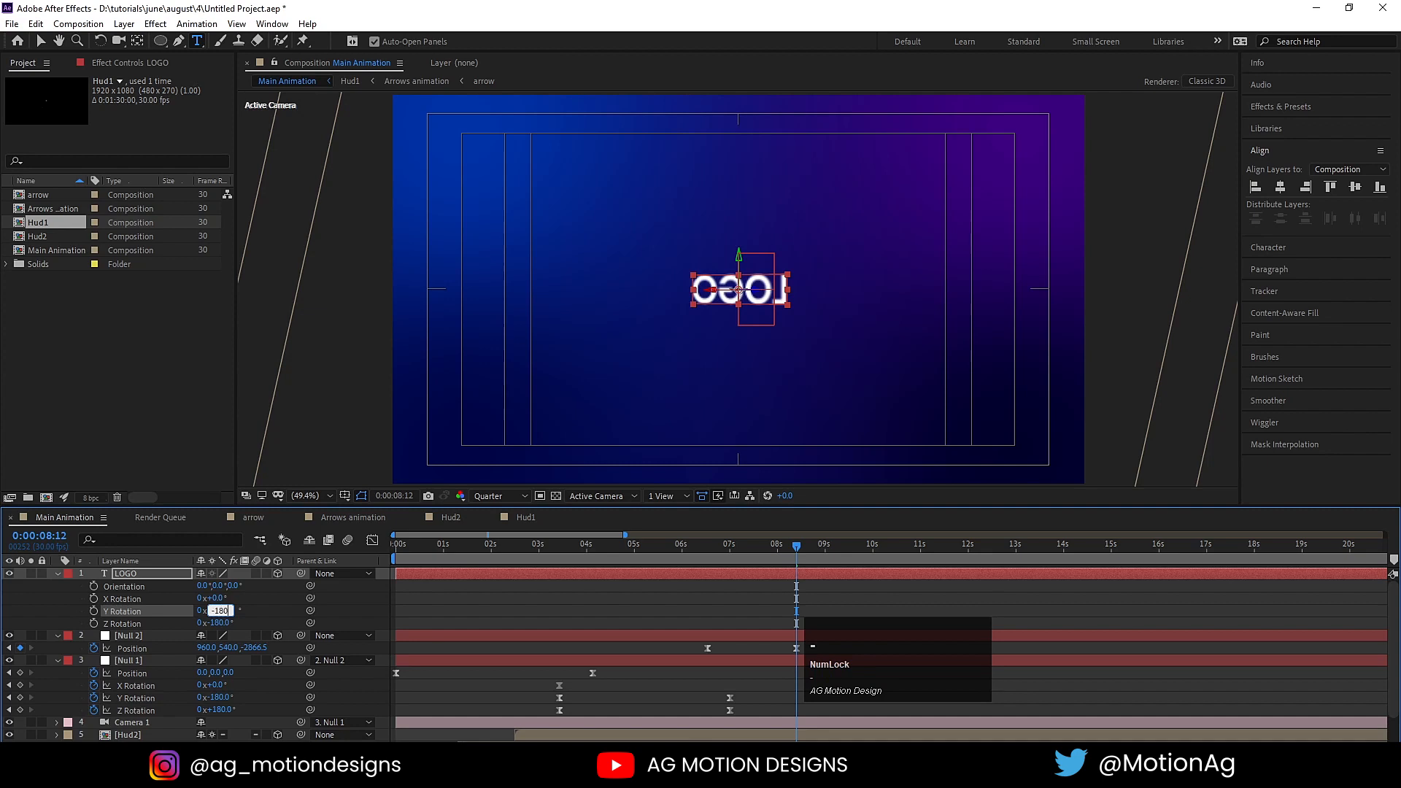
key(Return)
click(730, 598)
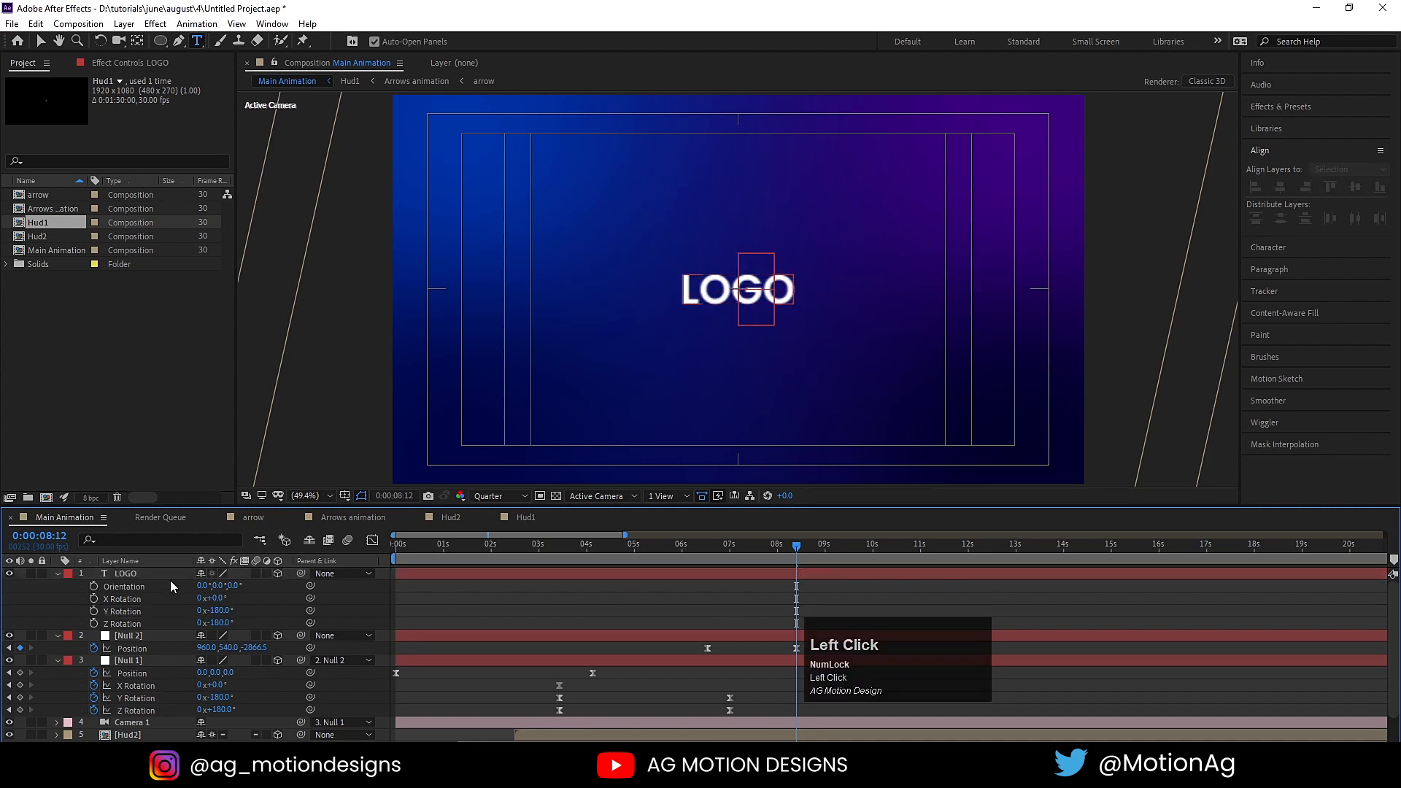
Scale the LOGO layer to 210% on all axes
click(125, 573)
key(s)
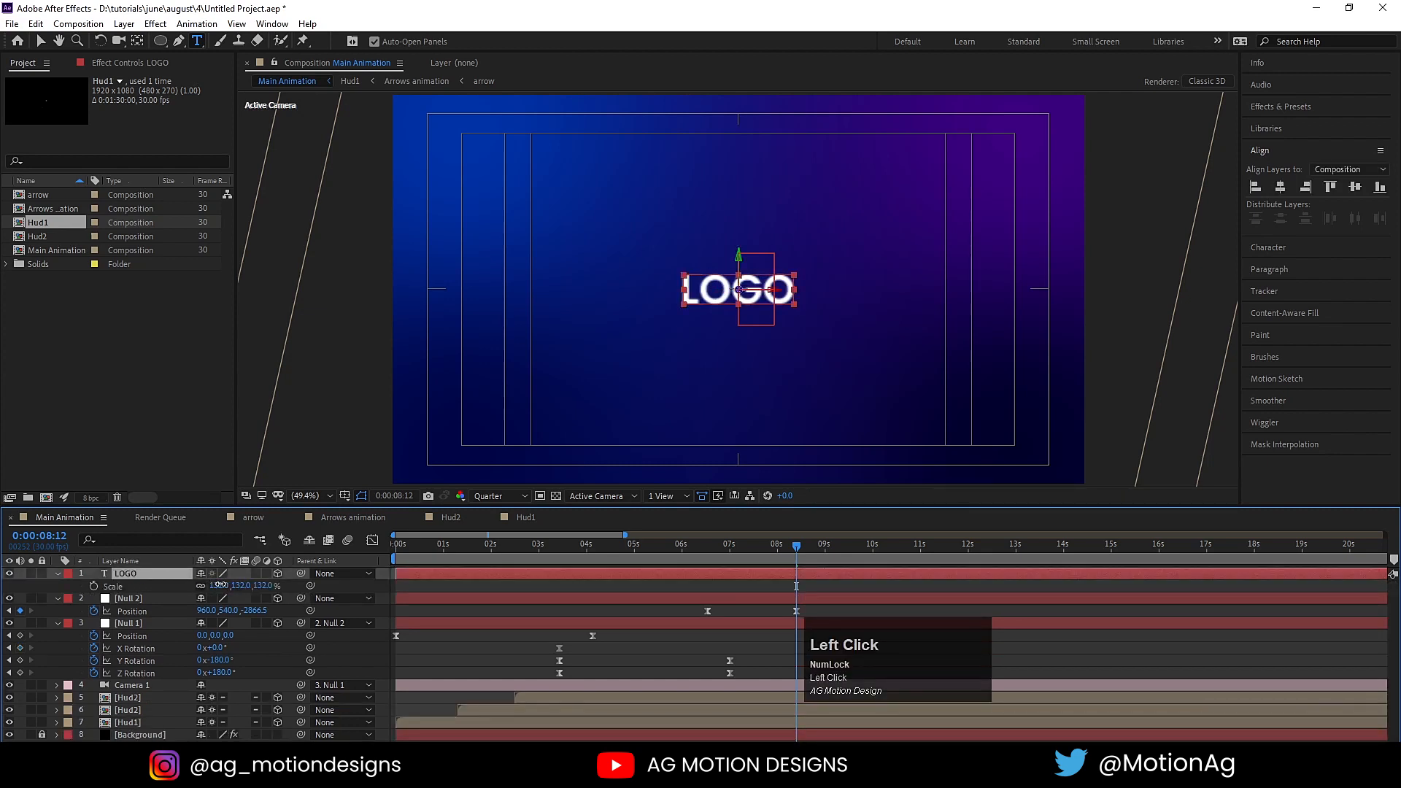
drag(219, 585, 276, 581)
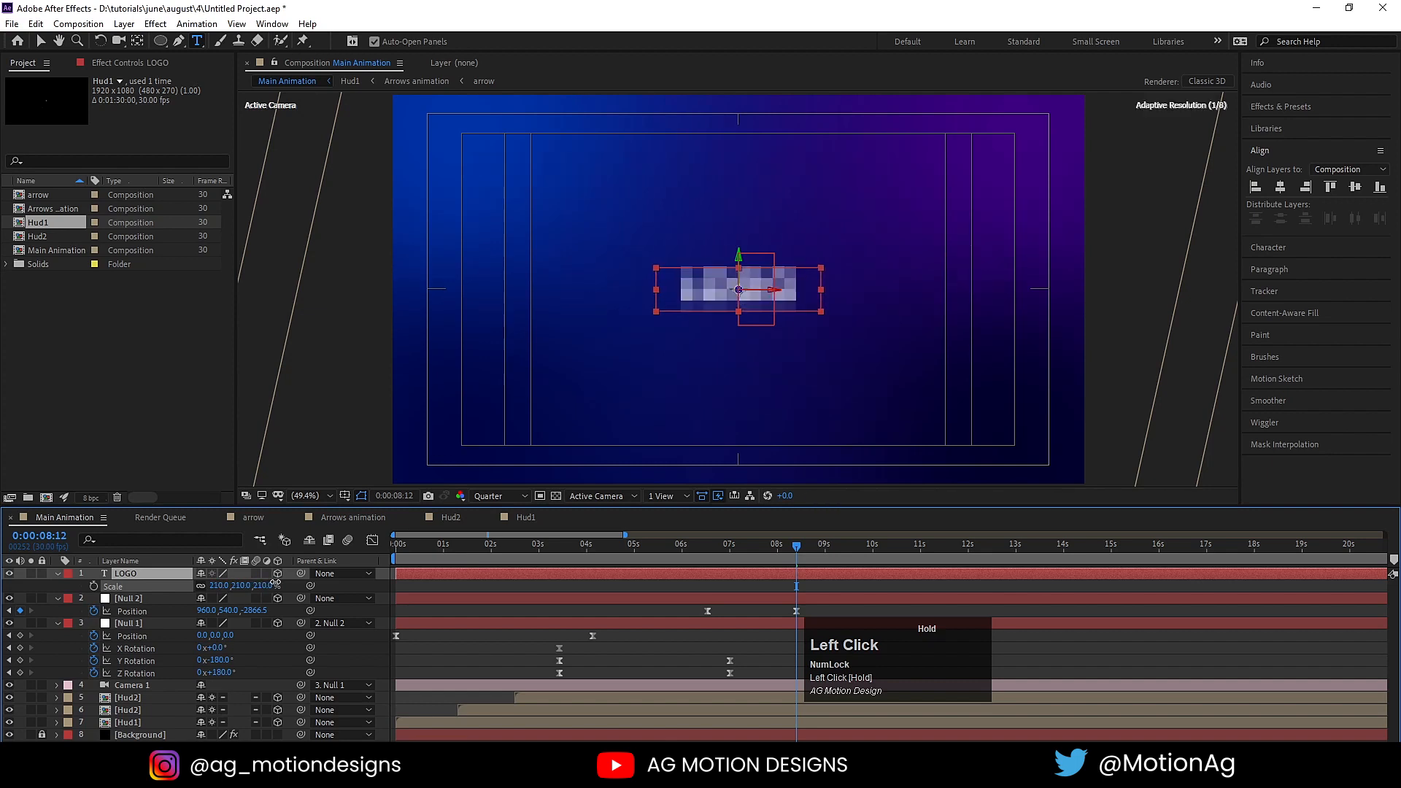
Trim the start of the LOGO layer to 0:00:05:12, before Null 2's first Position keyframe
click(708, 554)
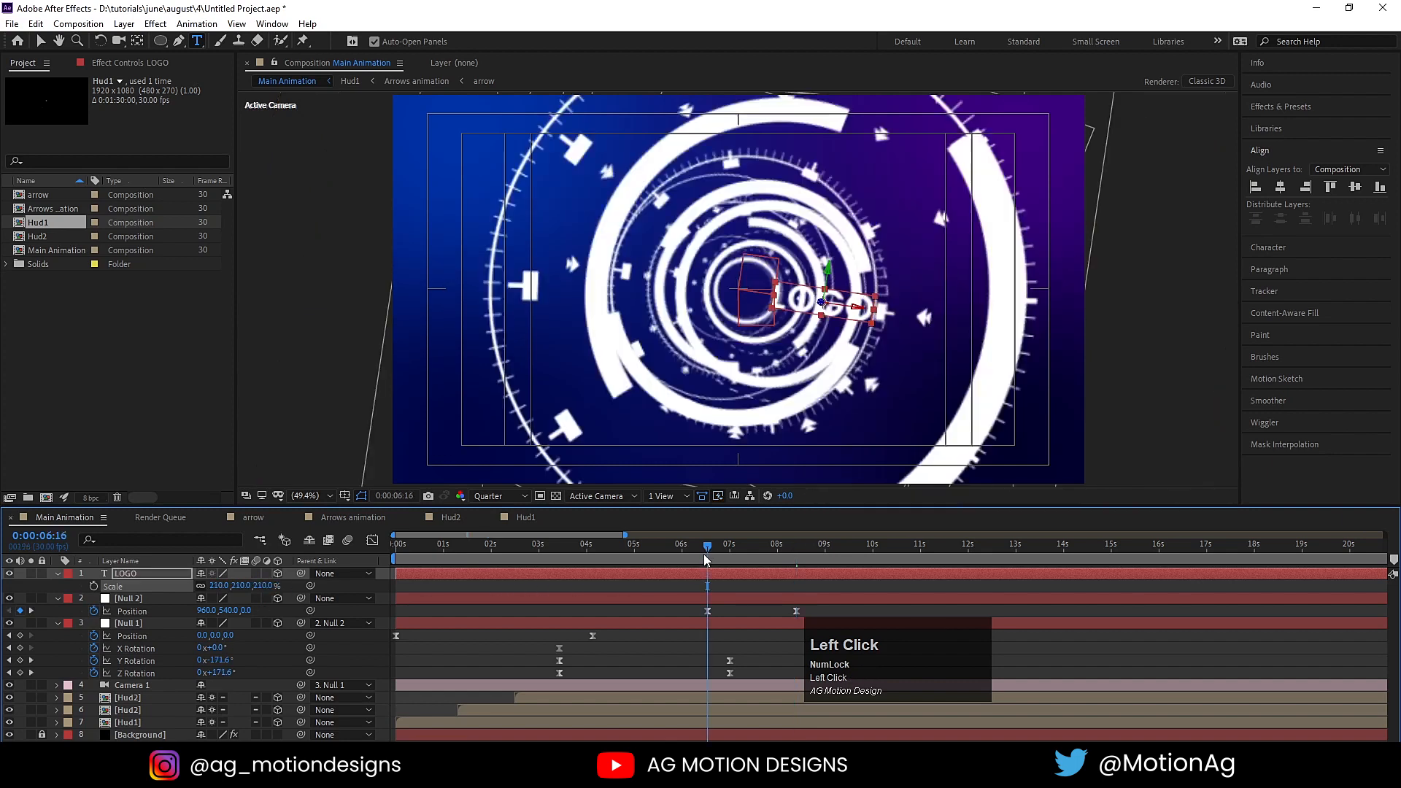
click(659, 549)
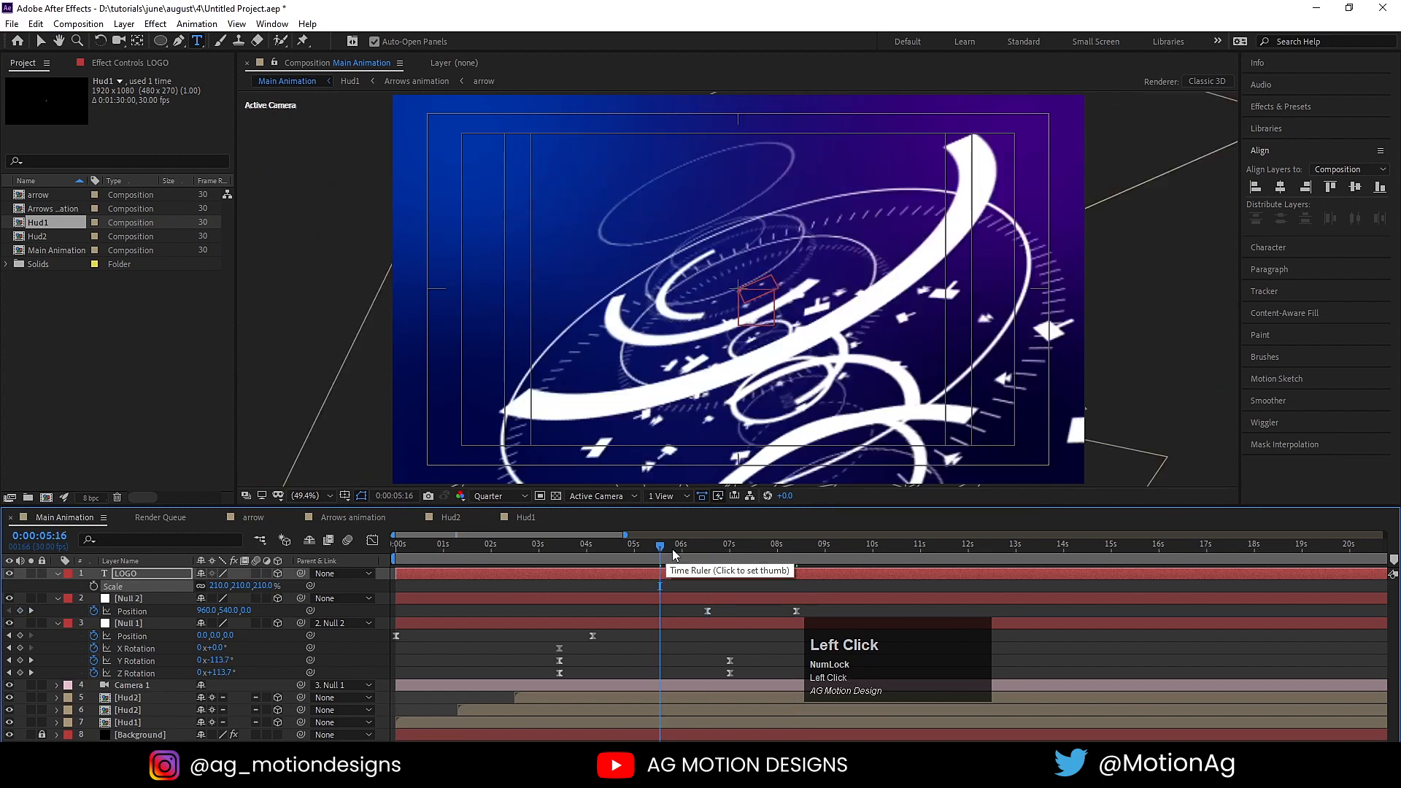
drag(646, 550, 627, 549)
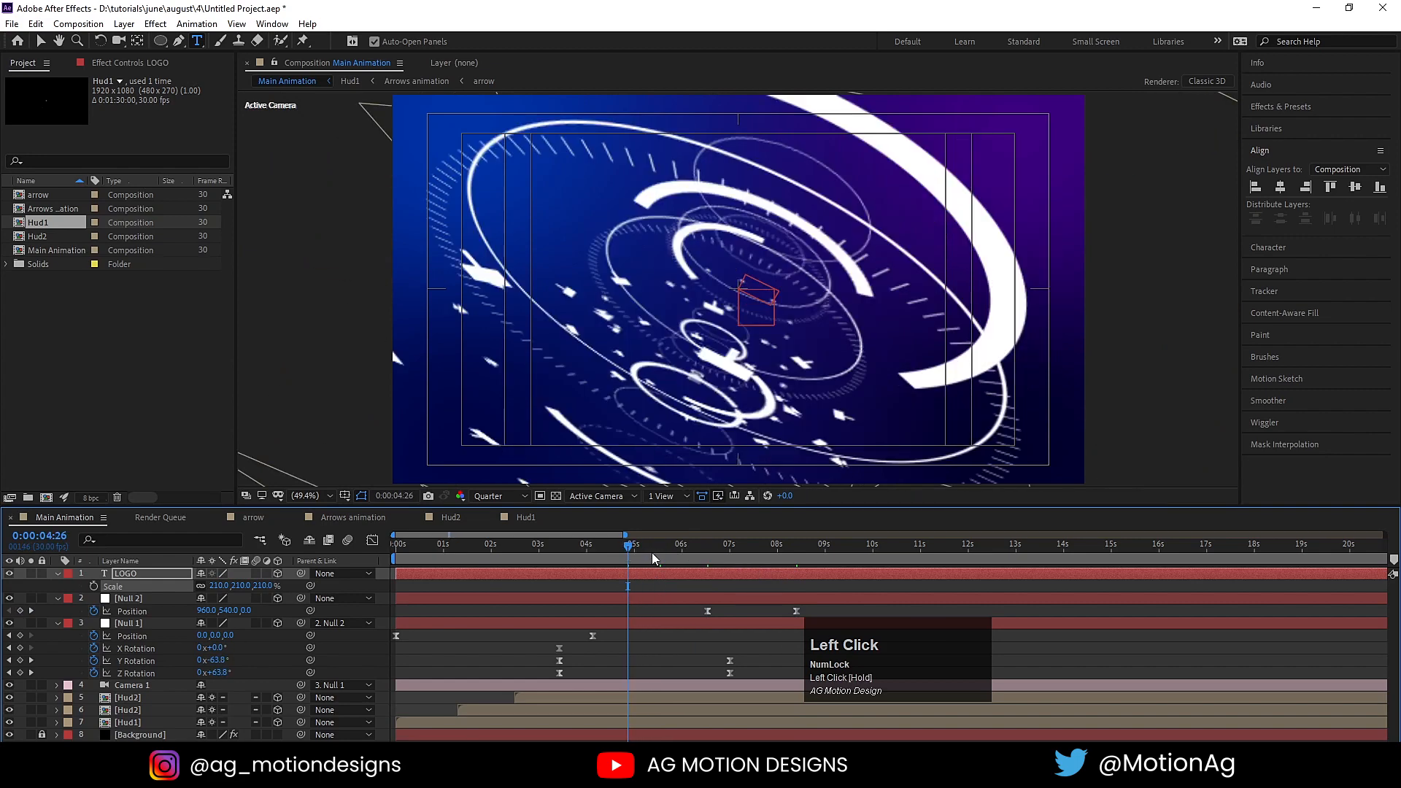
click(652, 553)
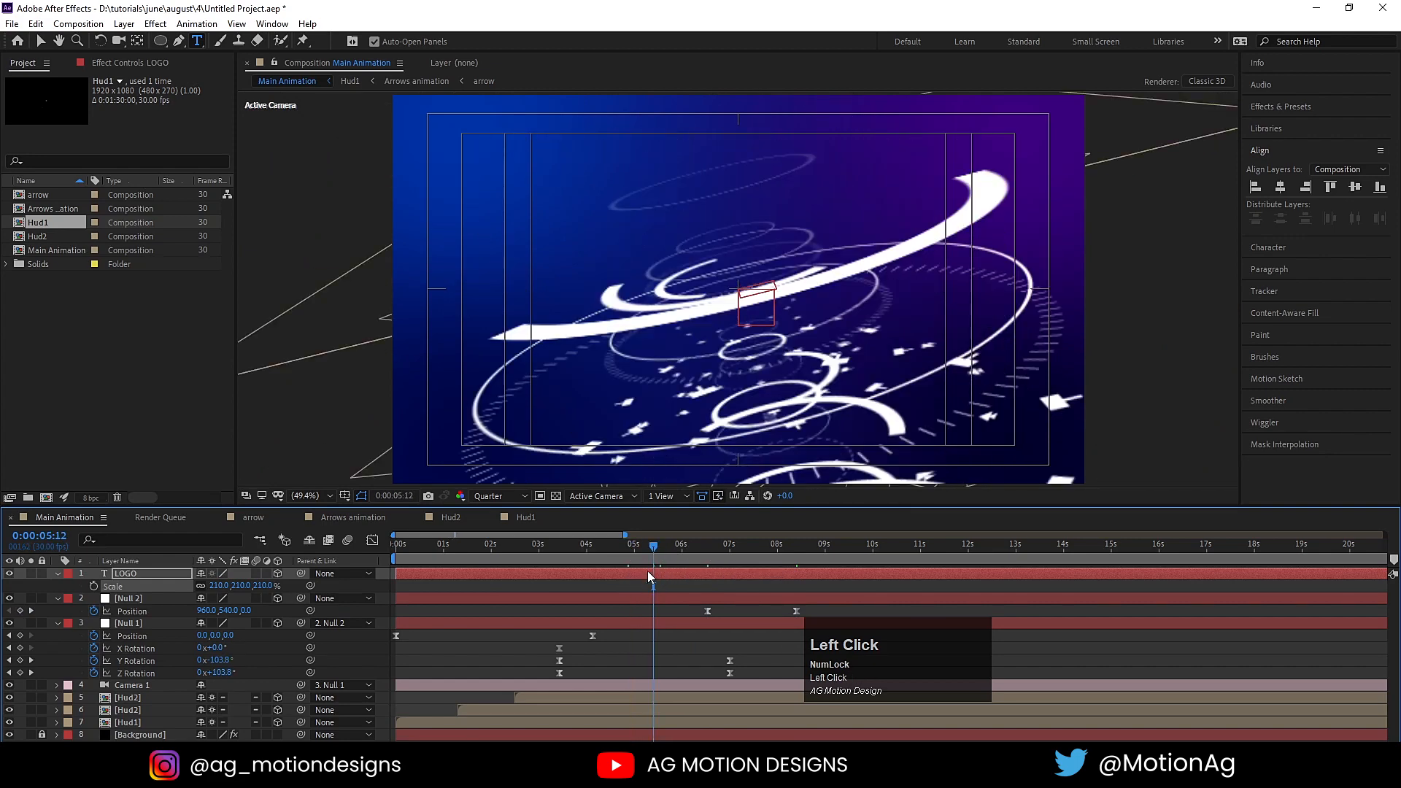
key(alt)
key(alt+bracketleft)
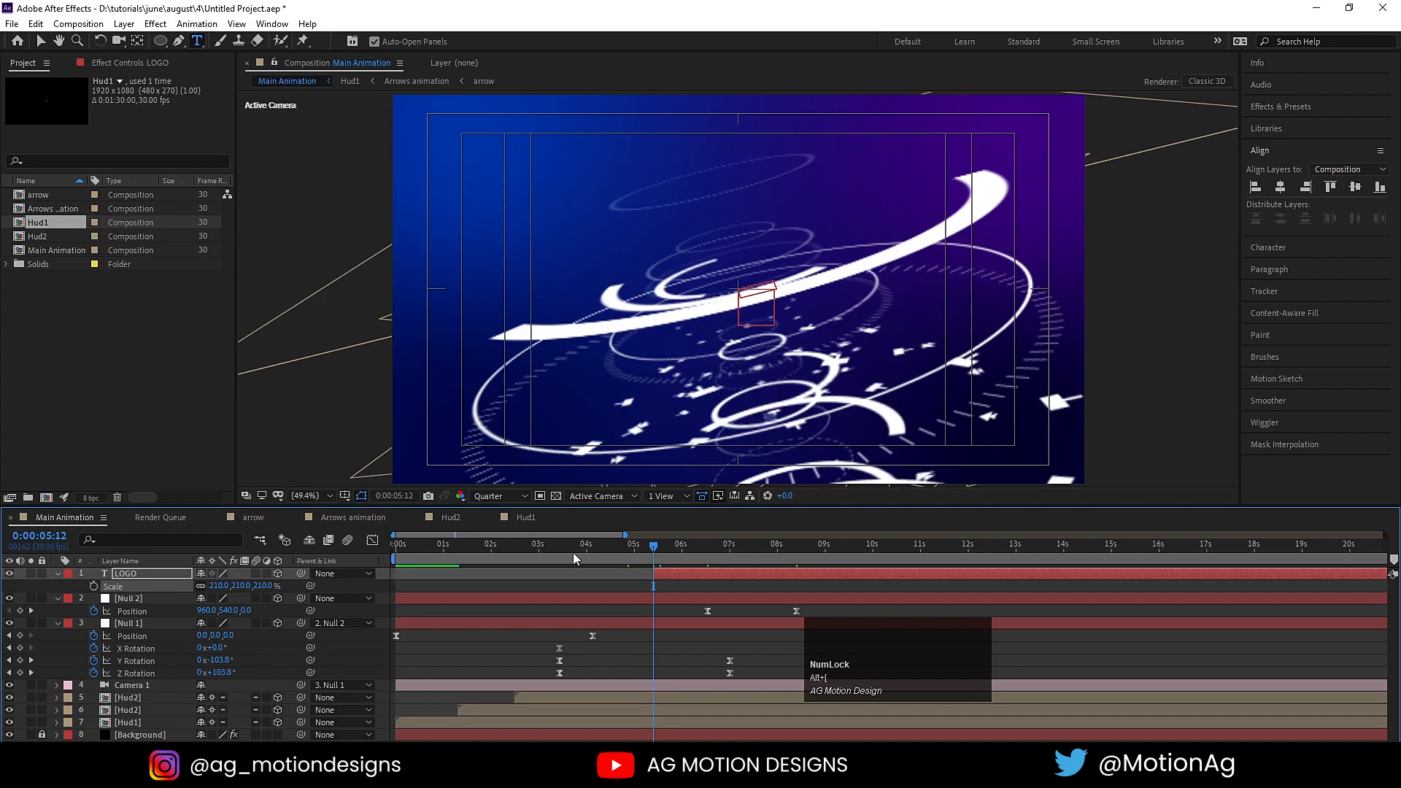
Preview the Main Animation composition from the LOGO layer's start, and replay it from 0:00:00:00 to check the camera move and logo reveal
key(space)
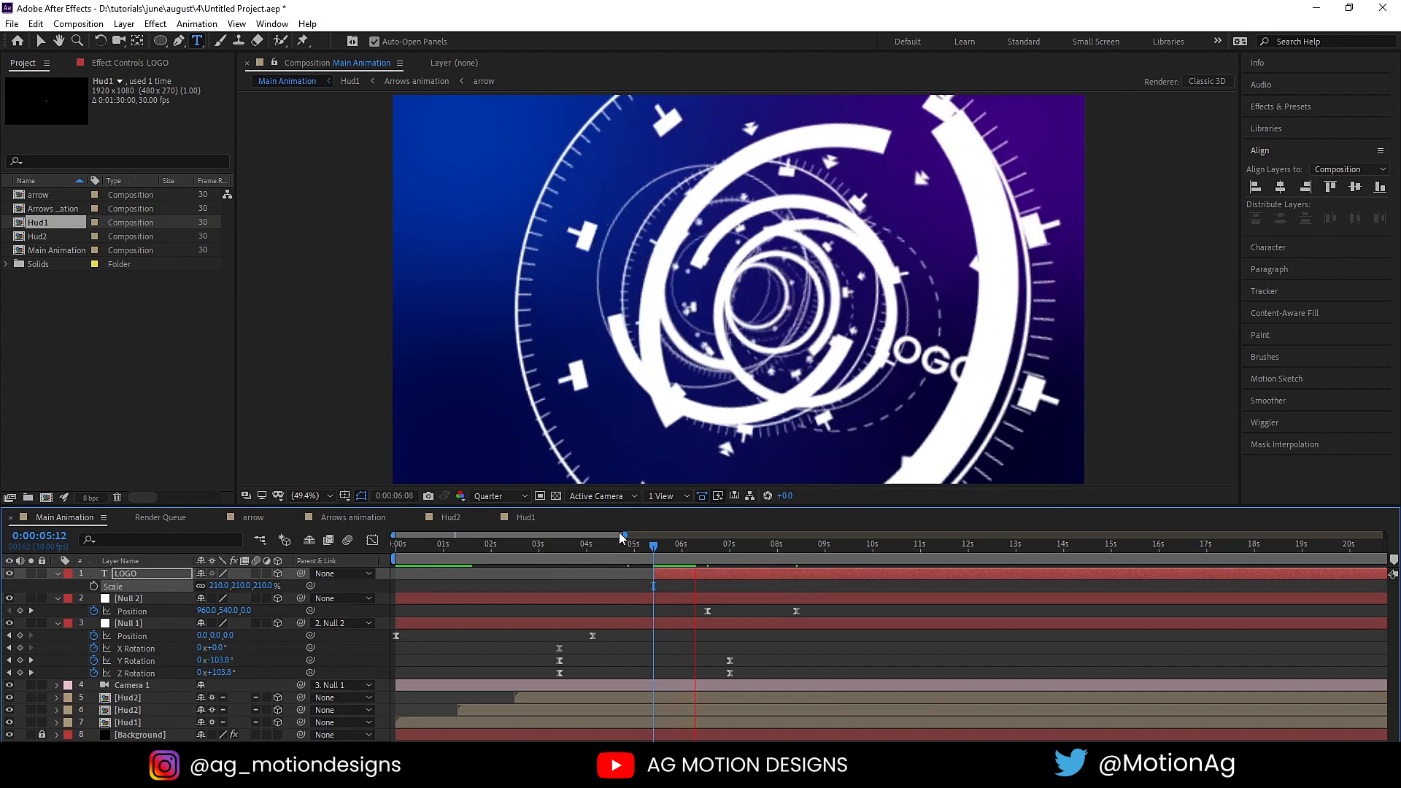
key(space)
drag(460, 548, 347, 548)
key(space)
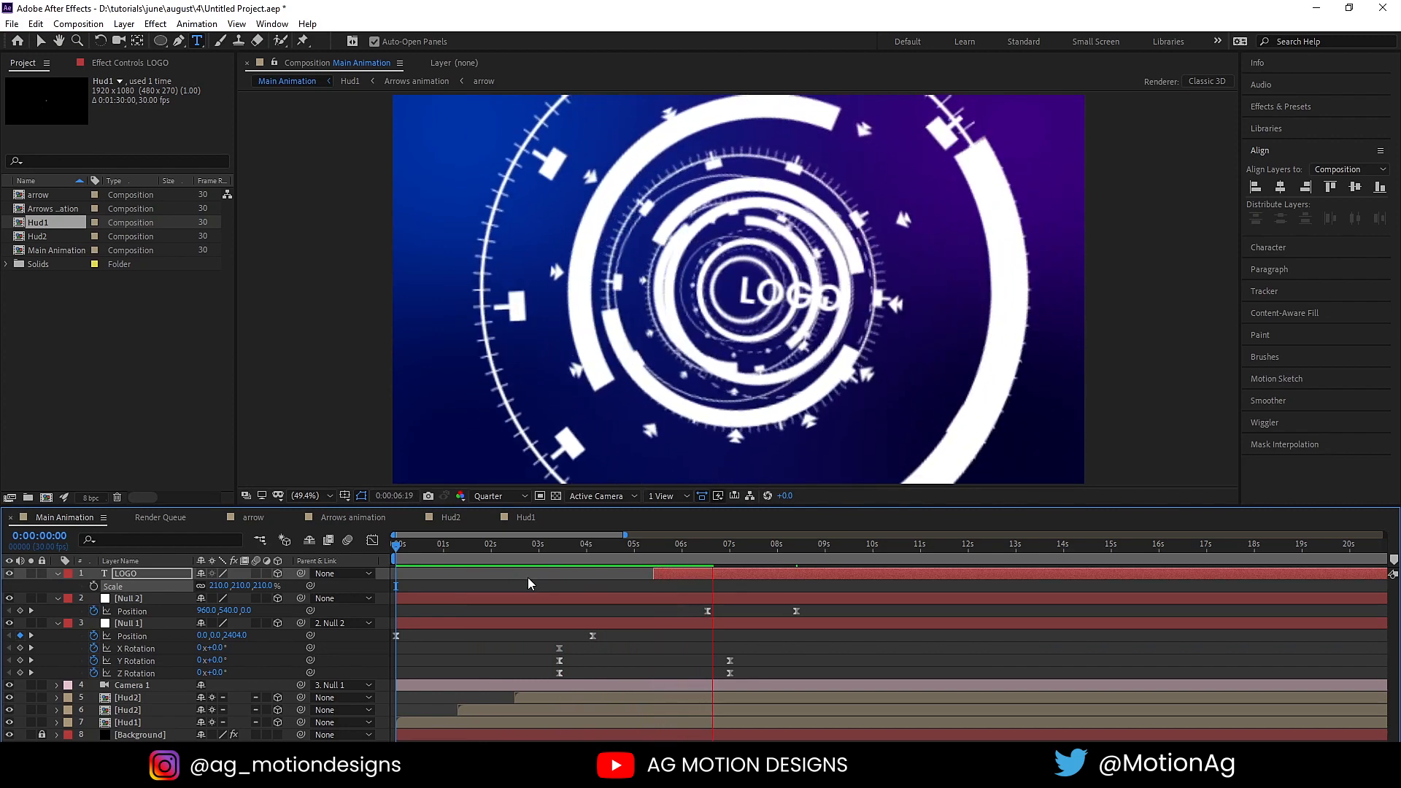
key(space)
click(421, 544)
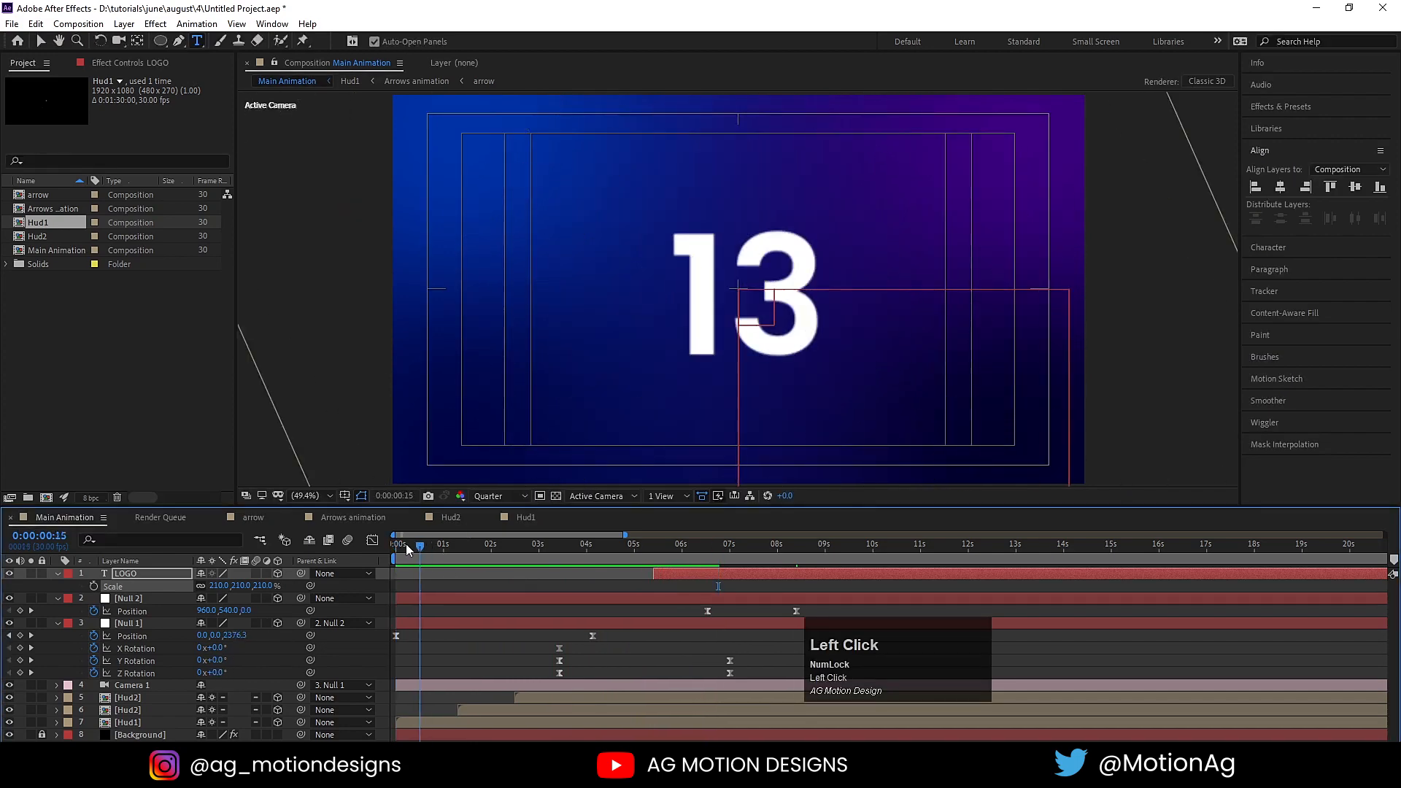
drag(406, 544, 380, 559)
key(space)
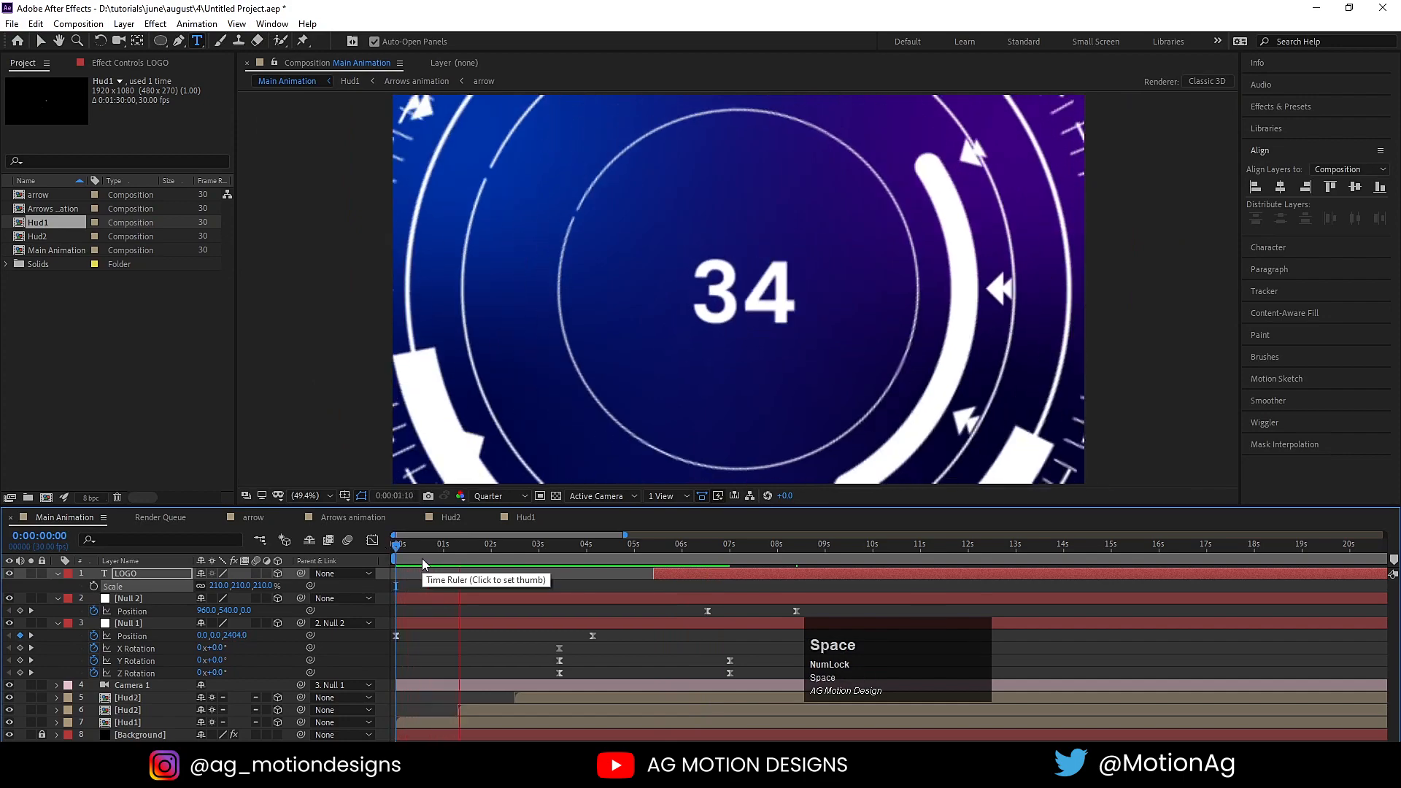
key(space)
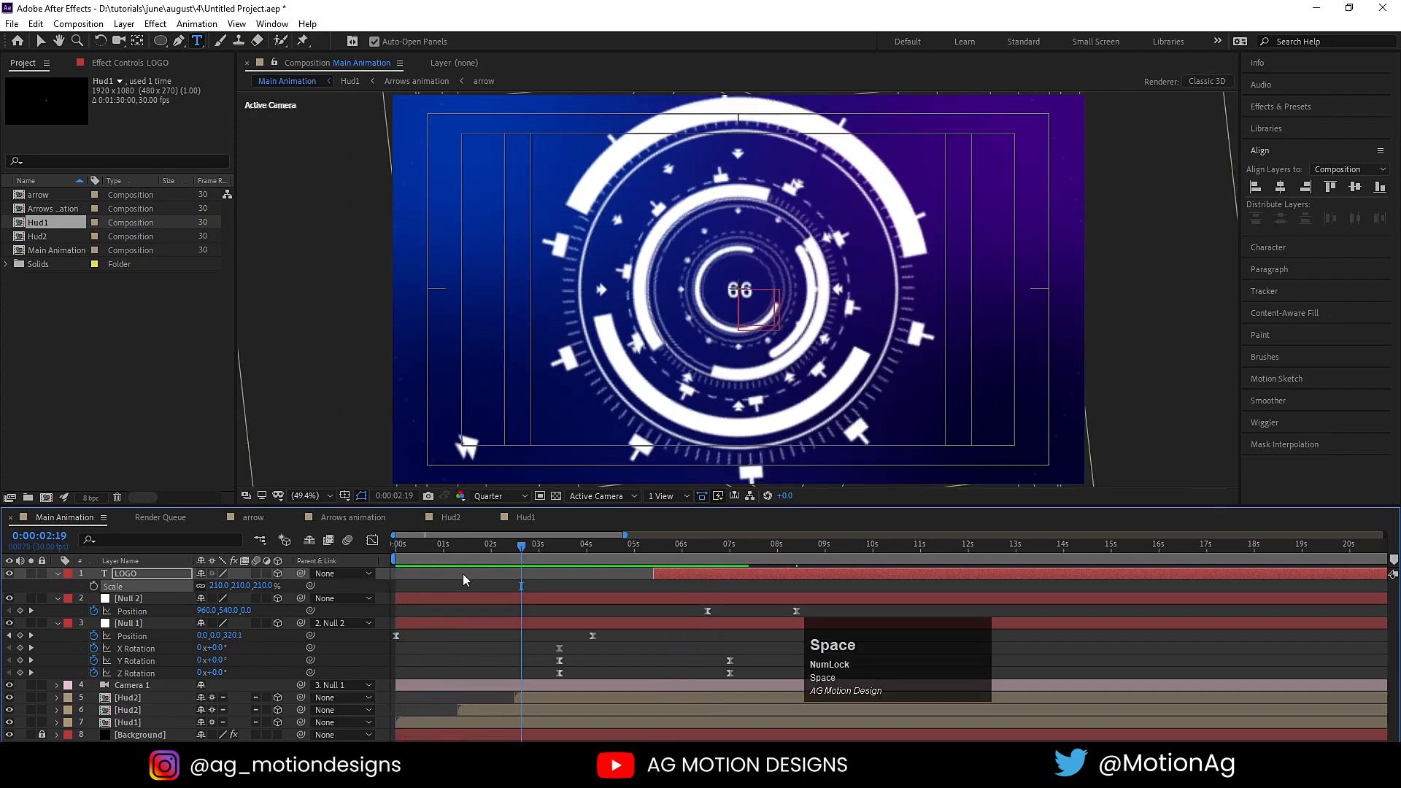
click(462, 574)
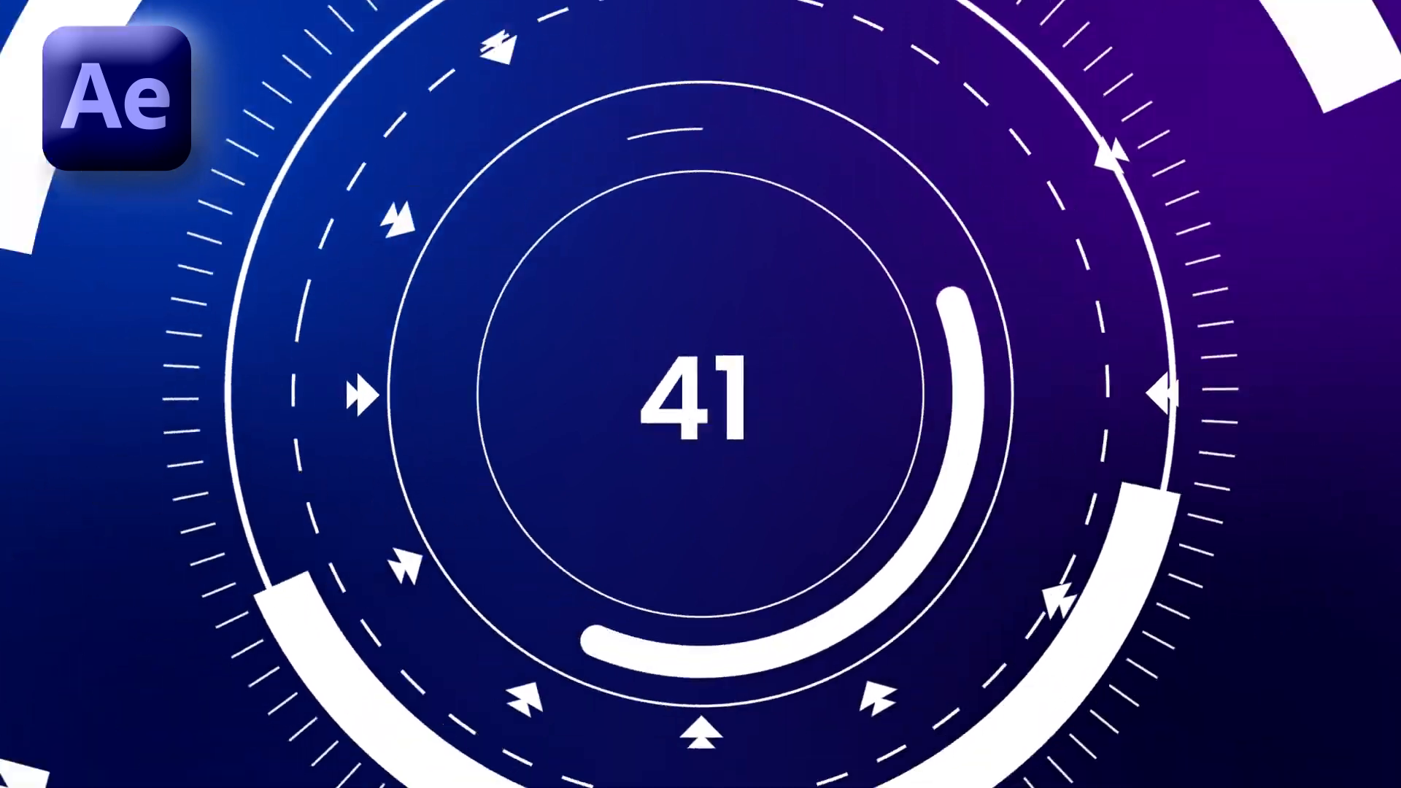